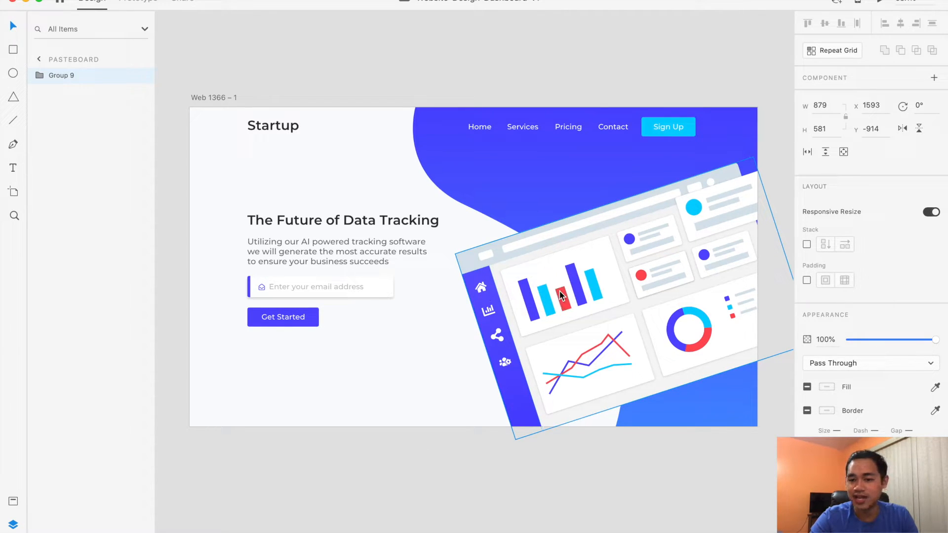
click(578, 292)
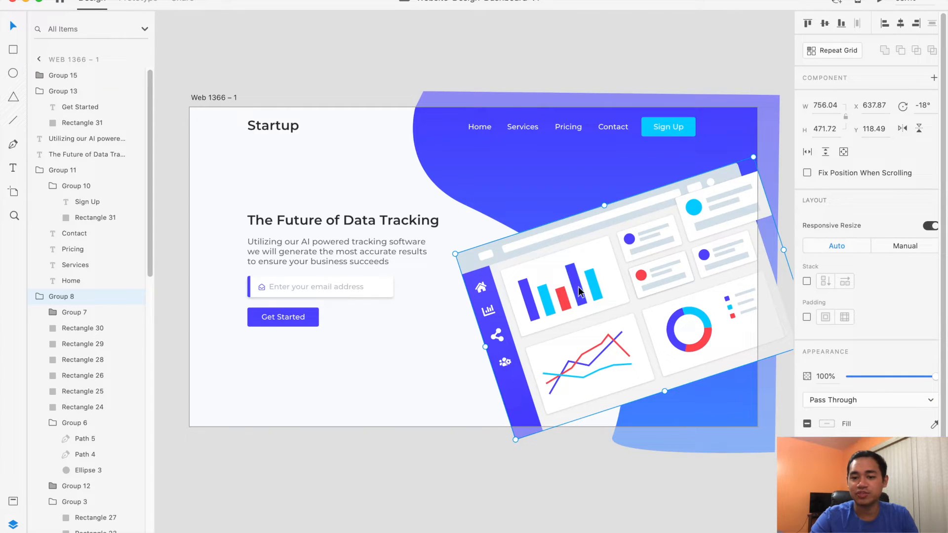
click(462, 460)
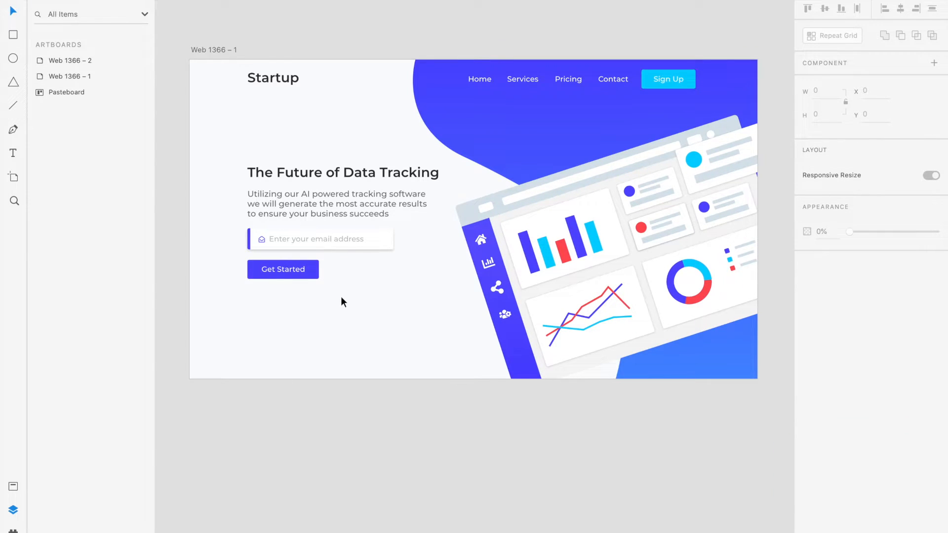
Step: Add a new Web 1366 artboard below the Web 1366 – 1 design
scroll(340, 296, down, 5)
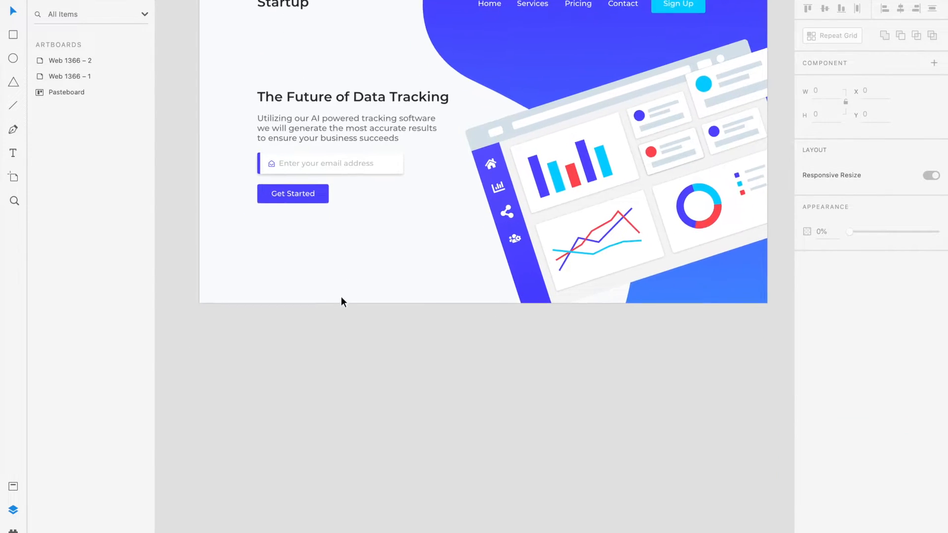
key(a)
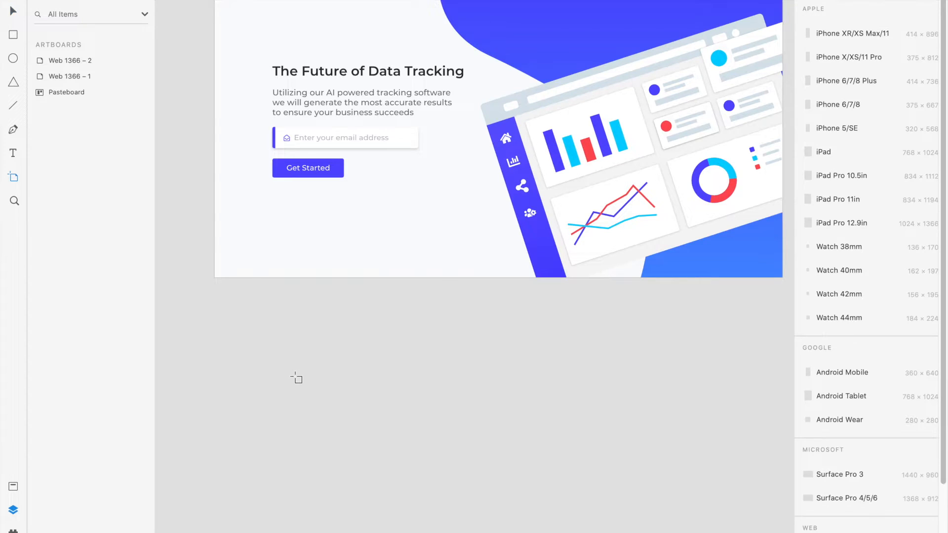
scroll(837, 316, down, 1)
scroll(836, 316, down, 3)
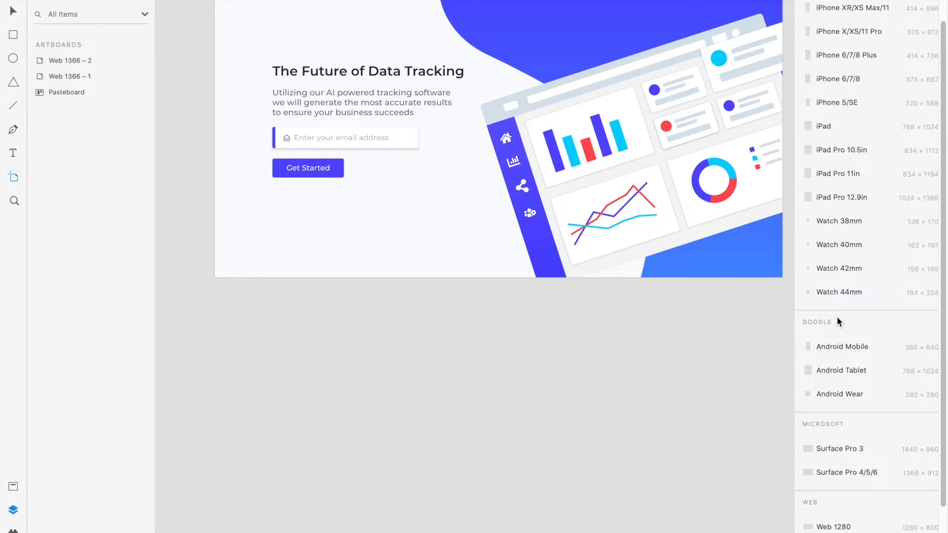
scroll(837, 318, down, 2)
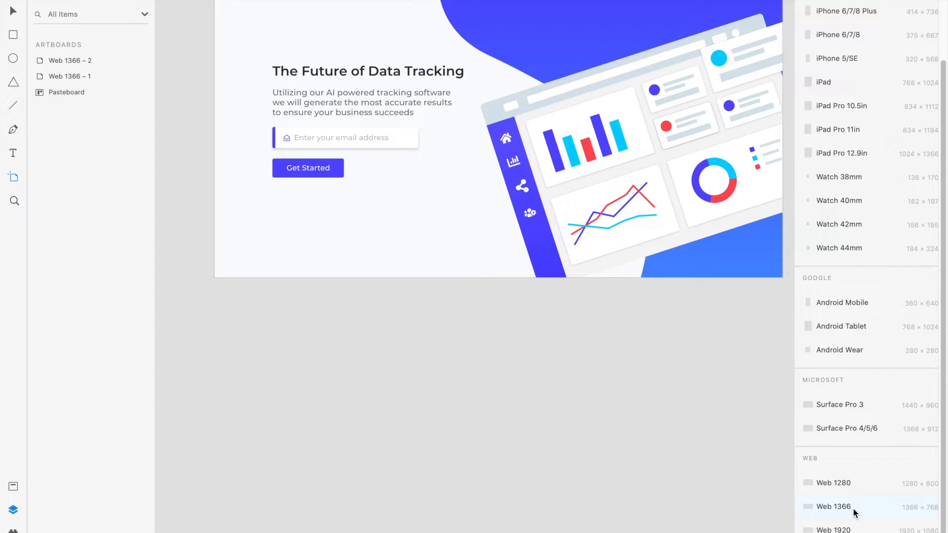
click(853, 507)
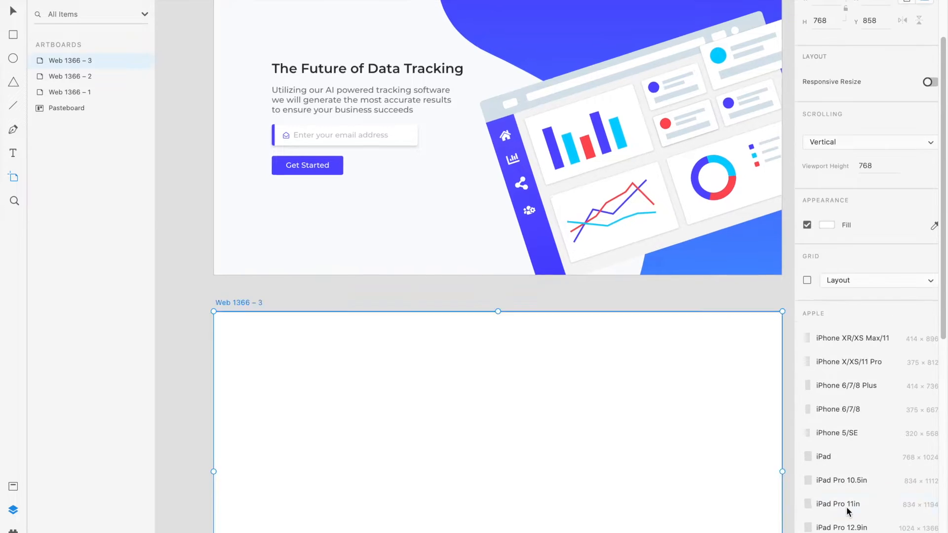
scroll(426, 153, up, 2)
scroll(426, 152, down, 2)
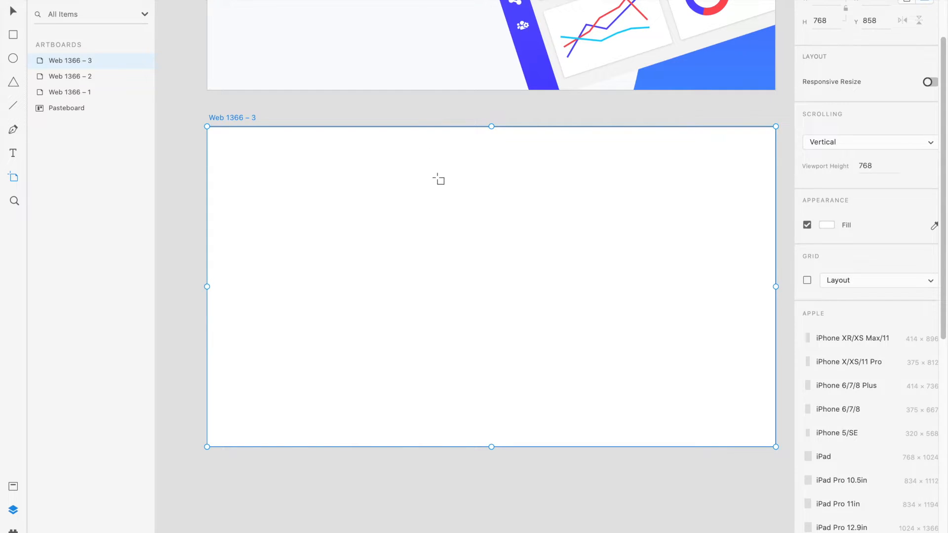
key(v)
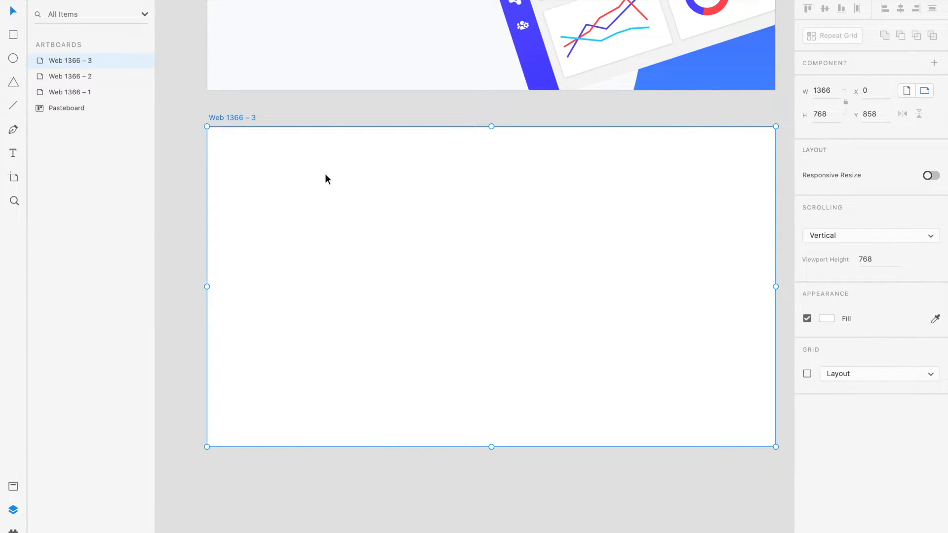
Step: Add a "Startup" text near the upper-left corner of the new artboard and fill it with dark grey #393939
key(t)
click(286, 164)
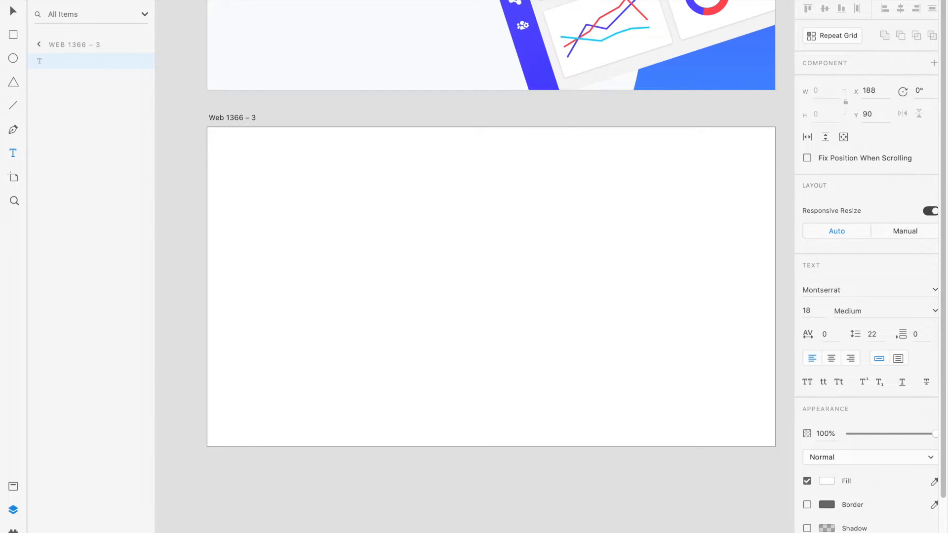
key(Escape)
click(827, 481)
drag(722, 461, 653, 470)
click(537, 483)
click(306, 160)
double_click(306, 159)
click(827, 481)
drag(758, 467, 659, 467)
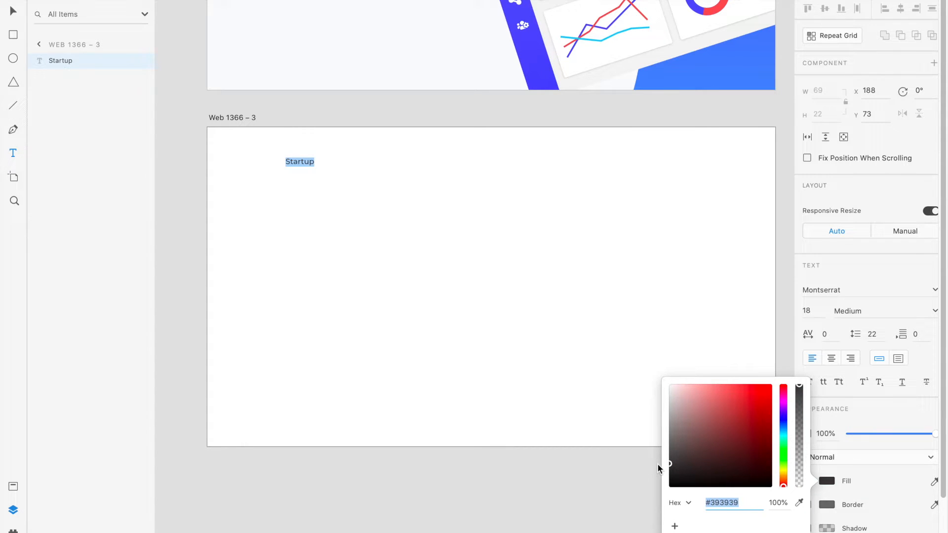
click(496, 490)
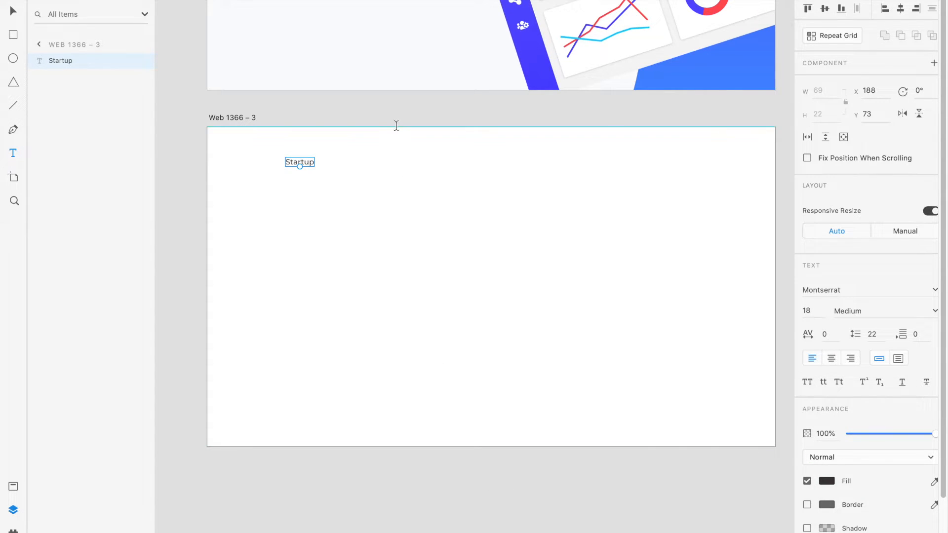
Step: Set the Startup text to font size 32 and SemiBold weight
scroll(396, 126, up, 2)
scroll(396, 125, left, 1)
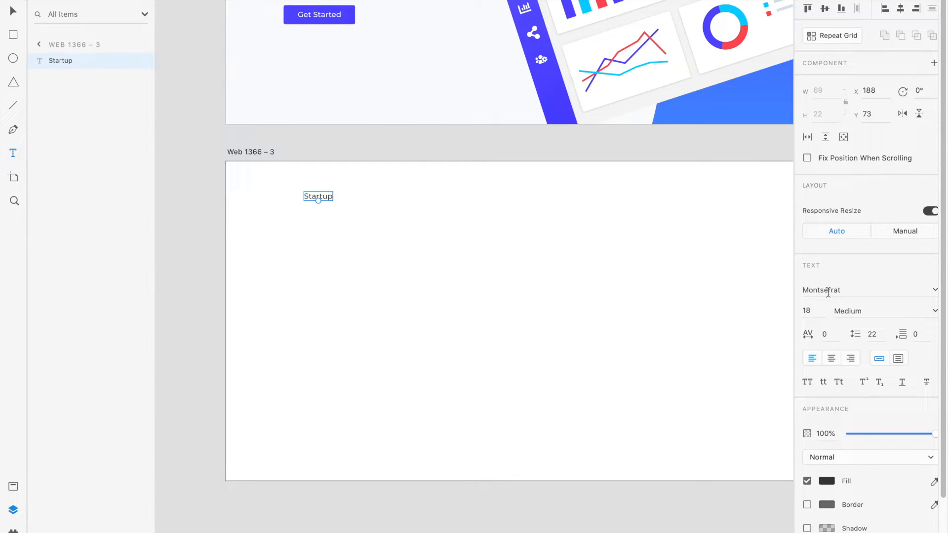
click(817, 312)
text(32)
key(Return)
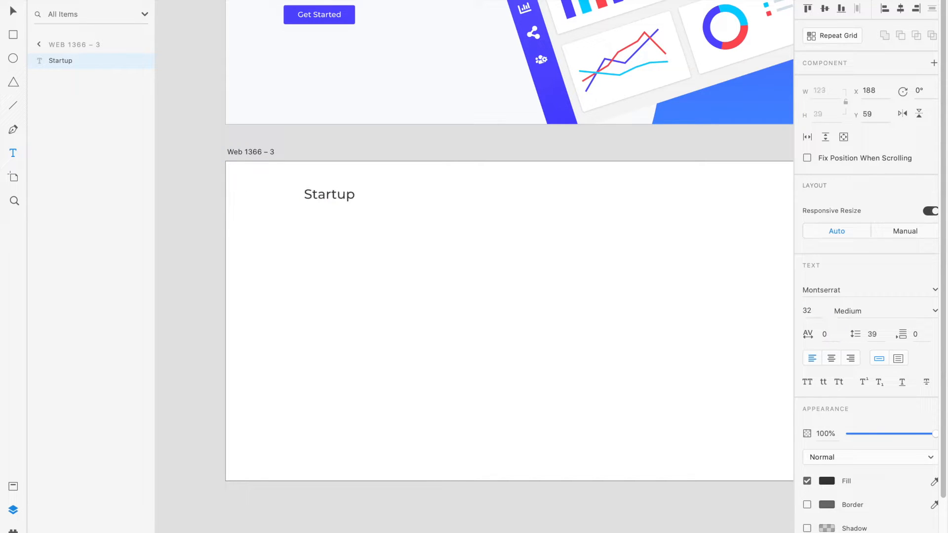
click(861, 311)
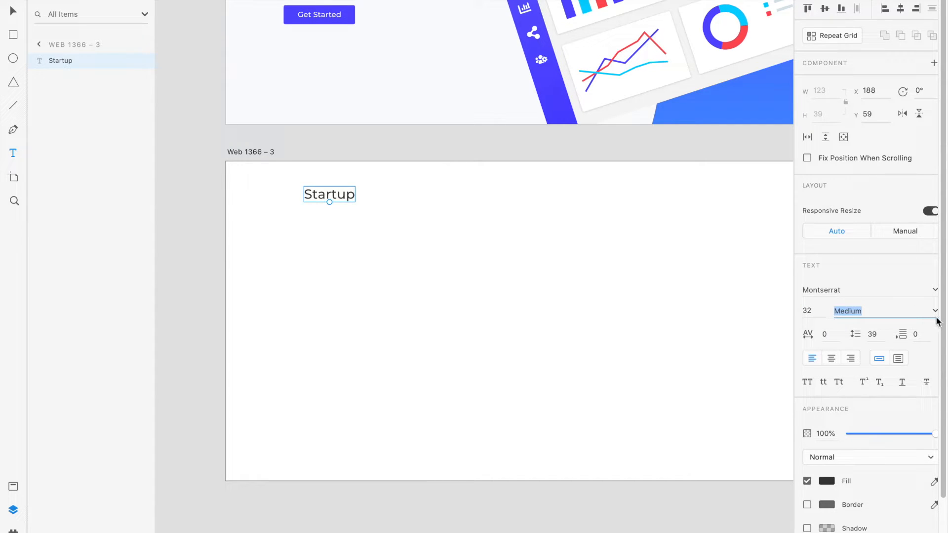
click(935, 313)
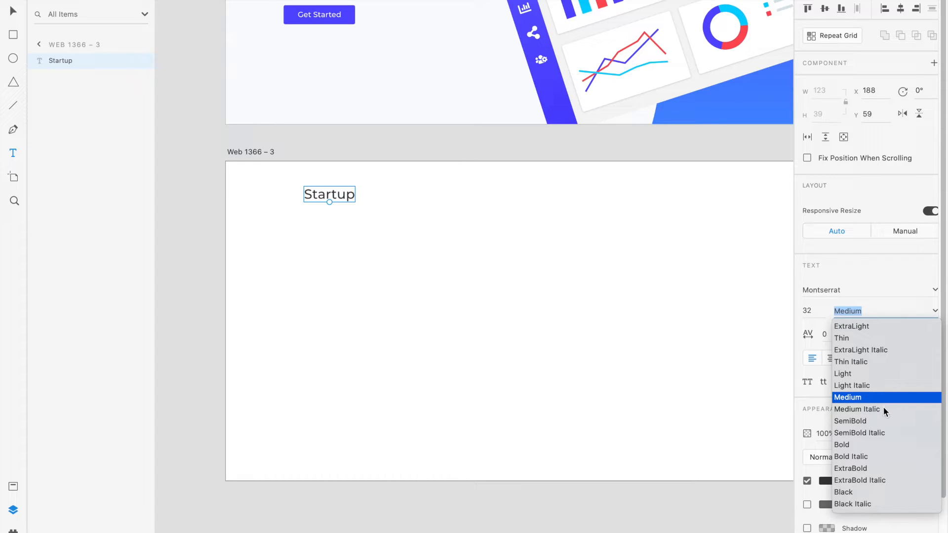
click(872, 421)
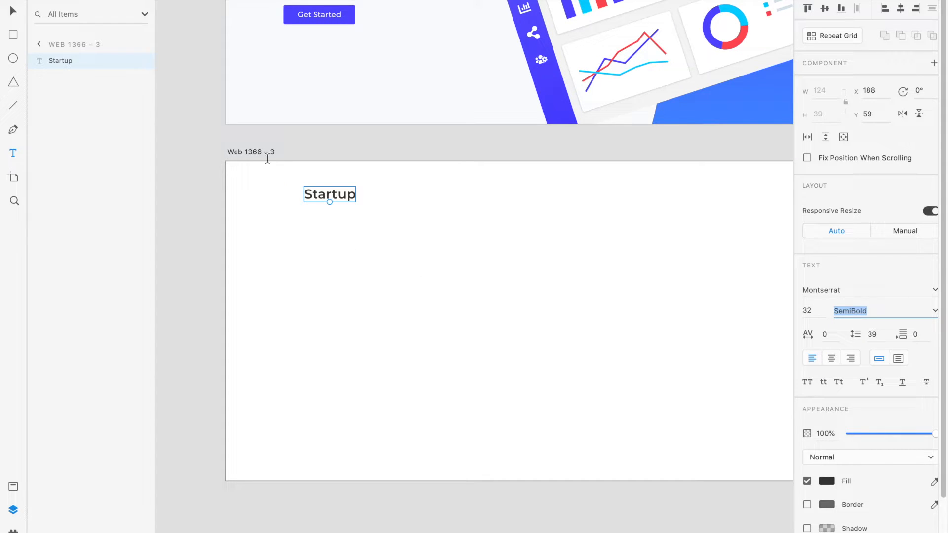
Step: Show the 12-column layout grid on the new artboard
text(v)
click(267, 153)
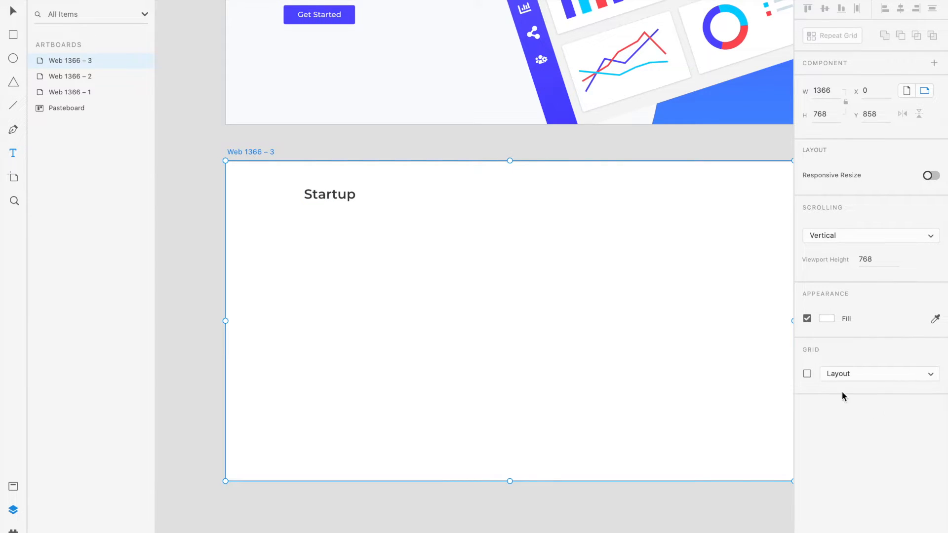
click(808, 374)
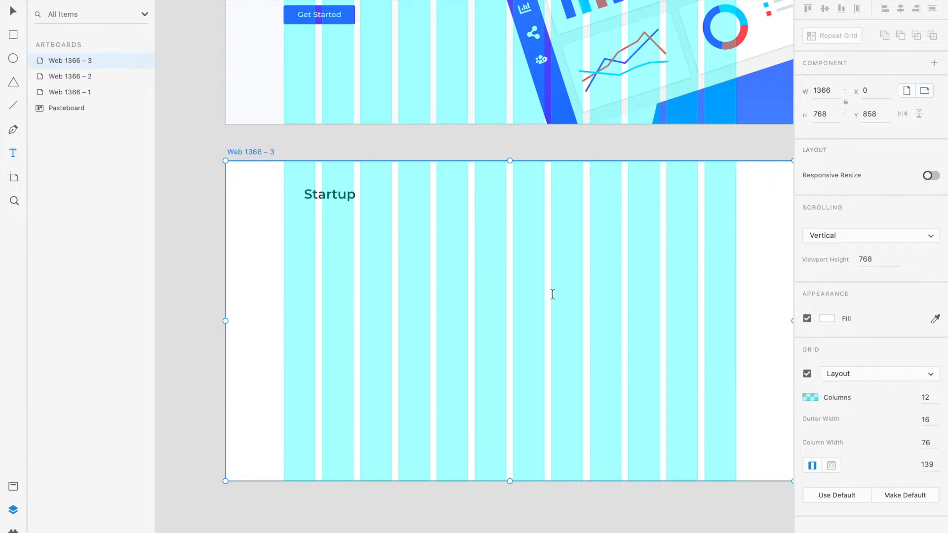
Step: Align the Startup text with the first grid column's left edge at X 139 and place it 40 px below the artboard's top
scroll(459, 254, down, 3)
scroll(460, 254, right, 2)
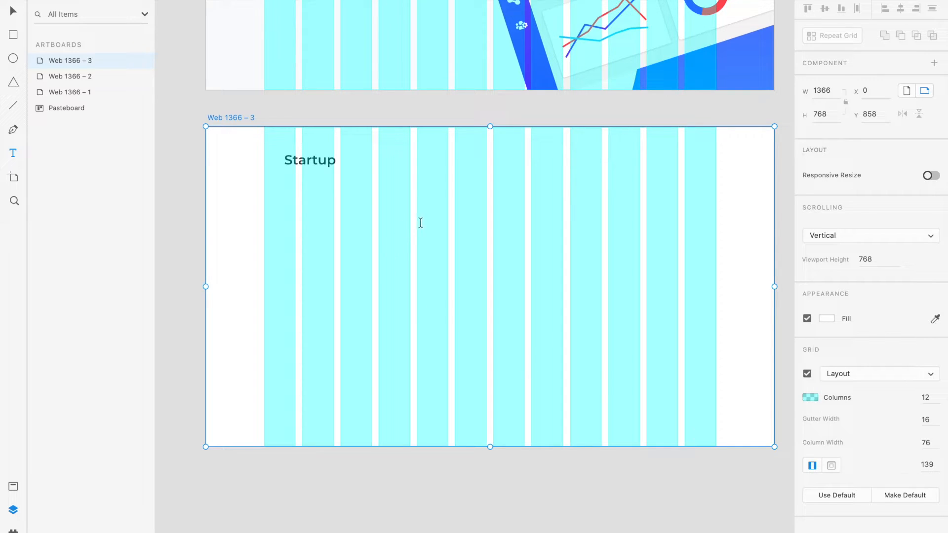
scroll(425, 222, up, 2)
scroll(426, 222, left, 2)
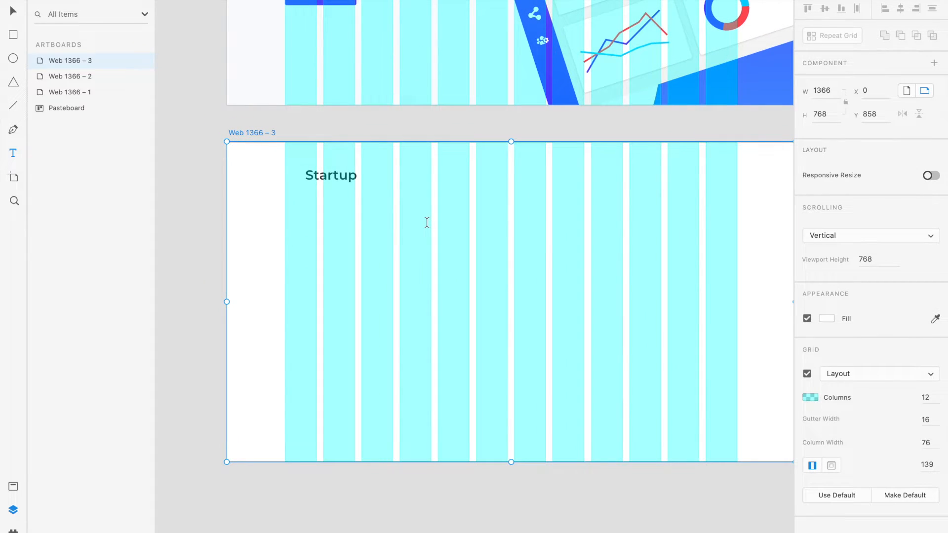
key(v)
scroll(328, 176, up, 2)
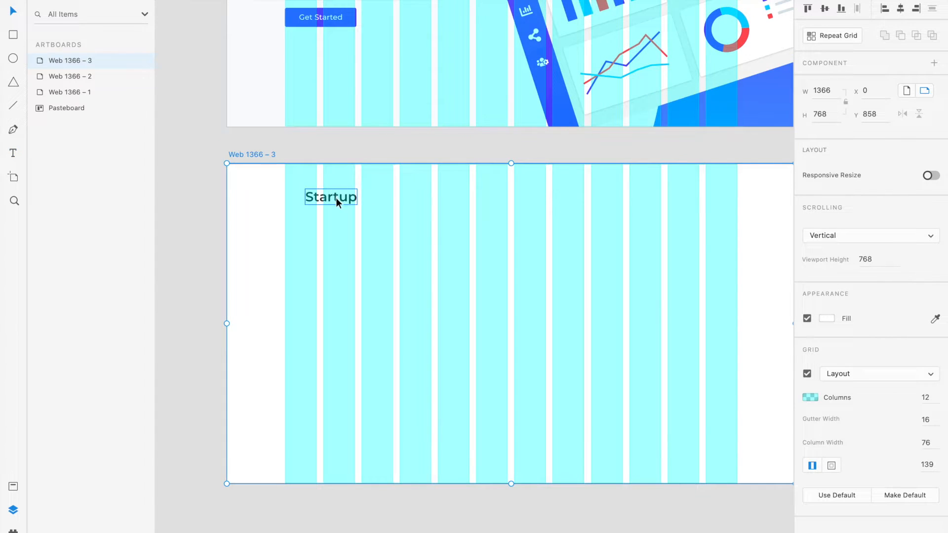
click(334, 195)
drag(331, 193, 318, 191)
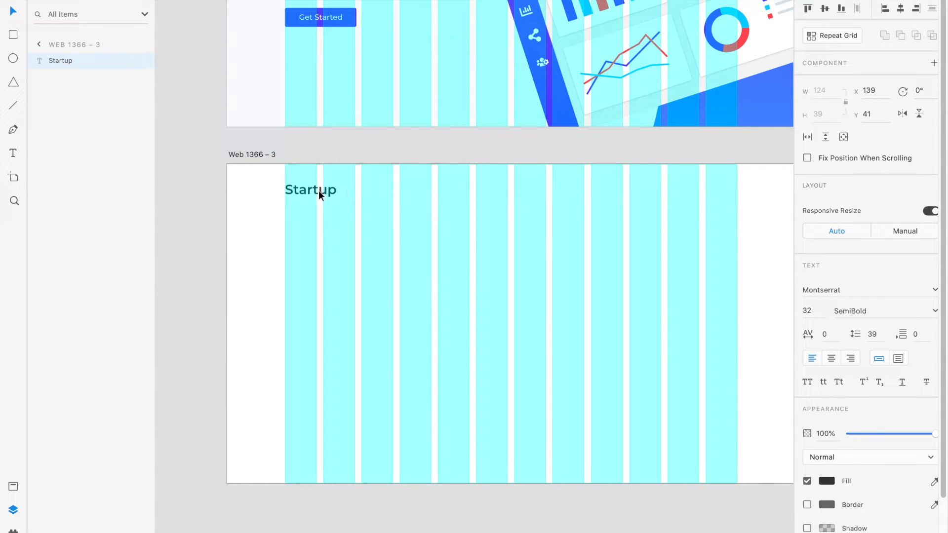
key(alt)
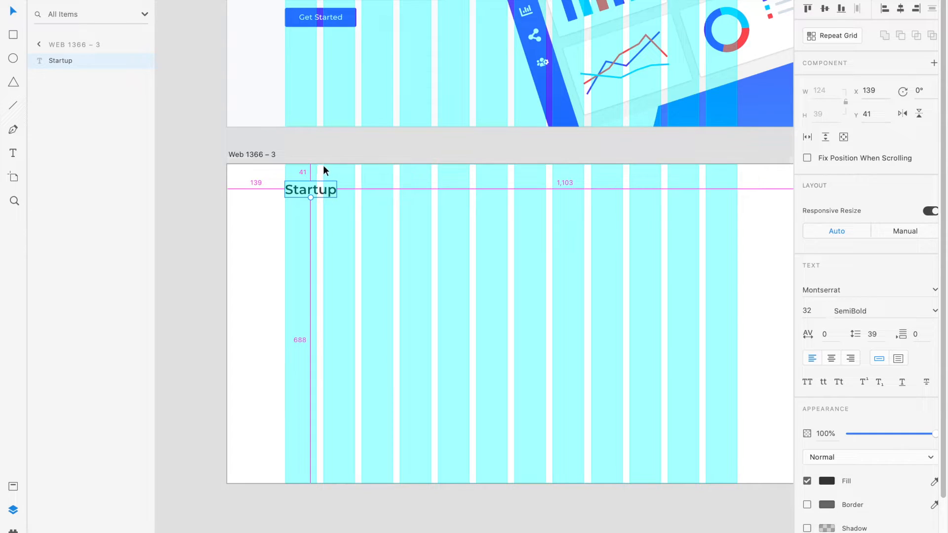
key(Up)
click(433, 230)
Step: Duplicate the Startup text, move the copy horizontally to X 522, and hide the artboard's layout grid
scroll(434, 229, up, 2)
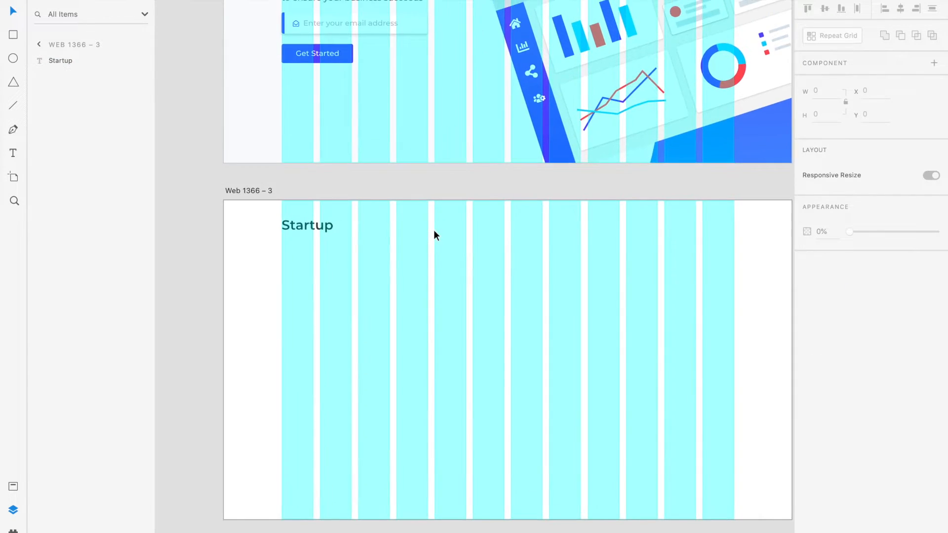
scroll(434, 230, right, 1)
scroll(460, 227, down, 1)
scroll(459, 227, right, 1)
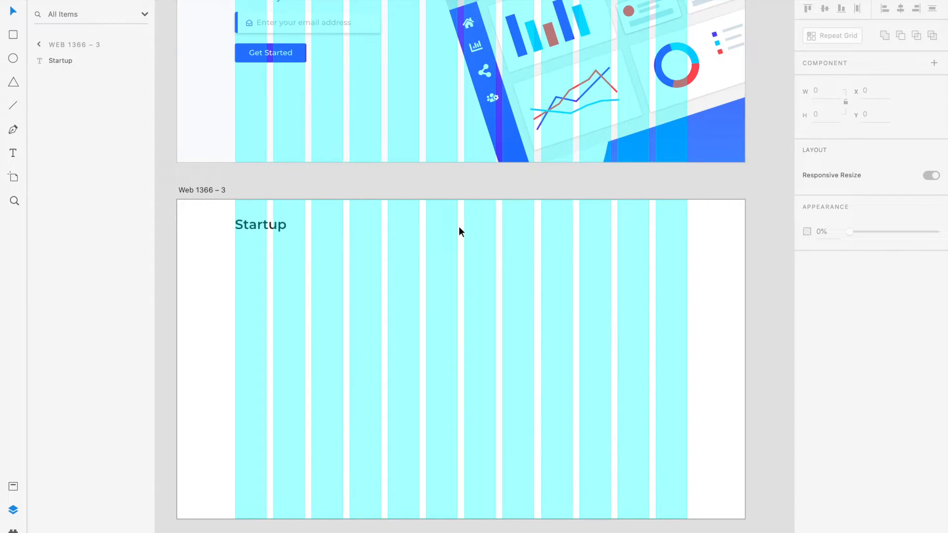
click(266, 229)
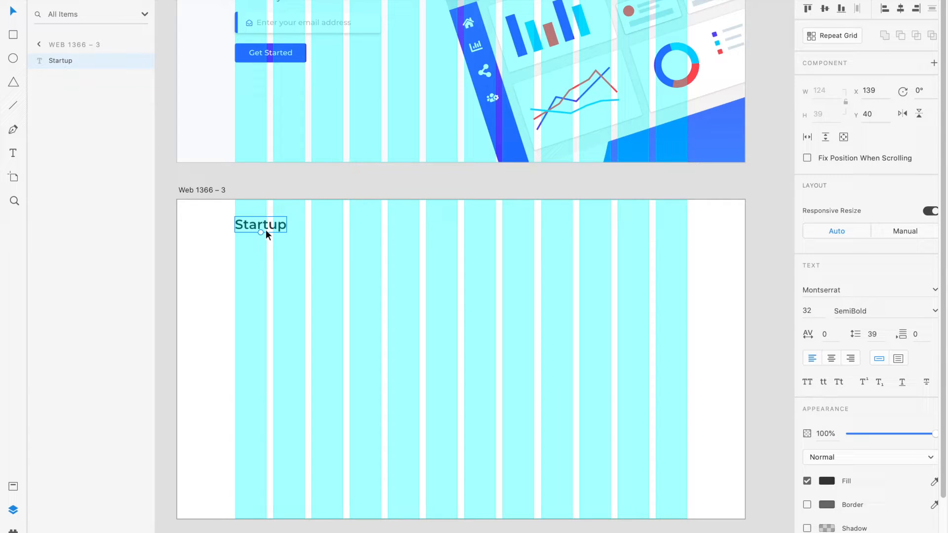
key(ctrl+d)
drag(270, 226, 429, 227)
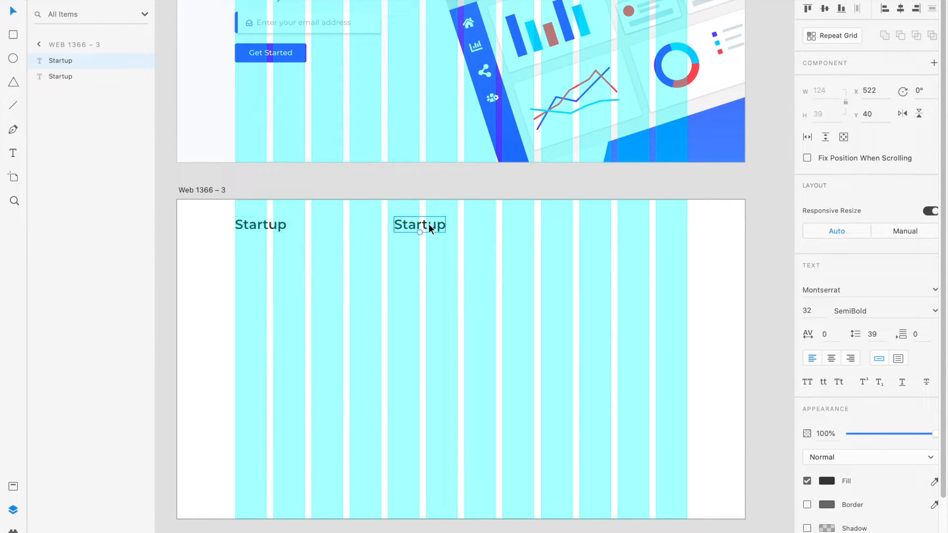
click(212, 191)
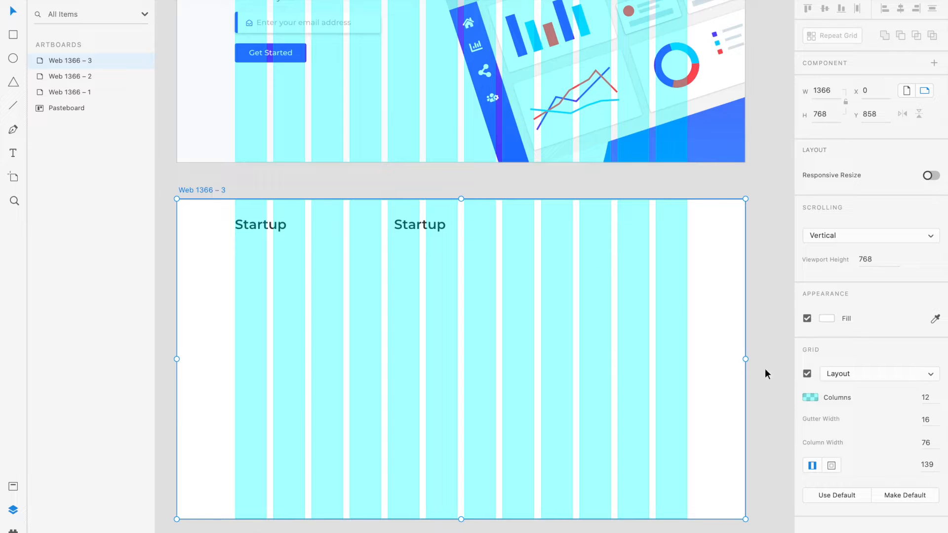
click(807, 373)
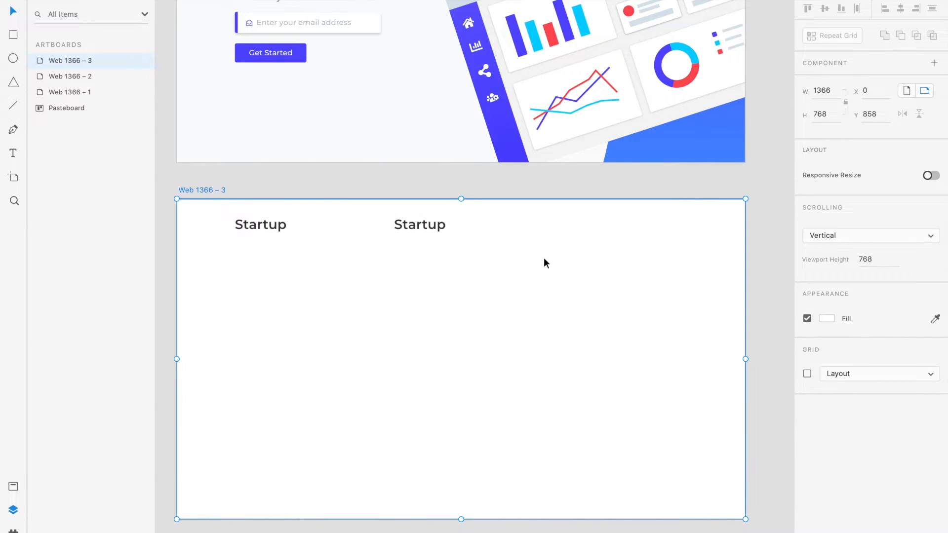
Step: Change the copied text's wording to "Home" and its font size to 20
double_click(425, 226)
text(Home)
key(Escape)
double_click(417, 225)
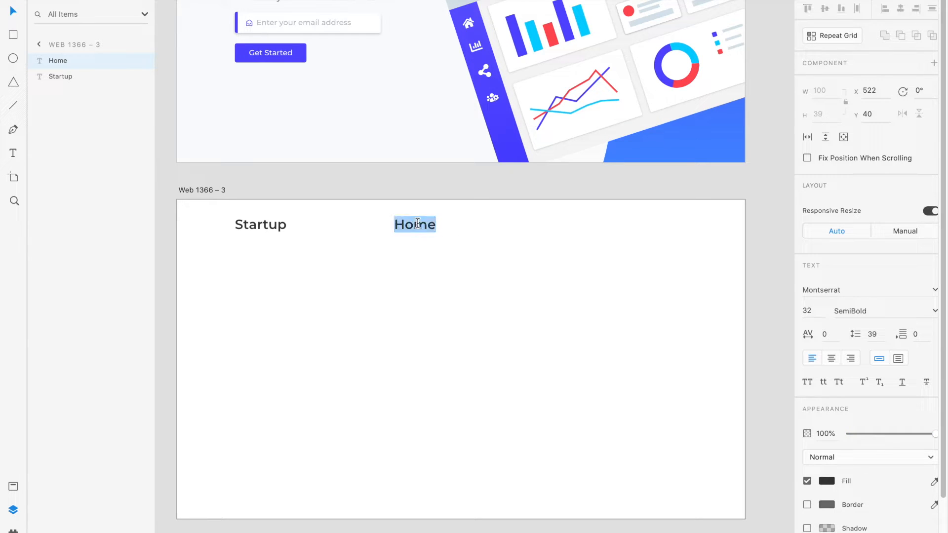
click(810, 311)
text(20)
key(Return)
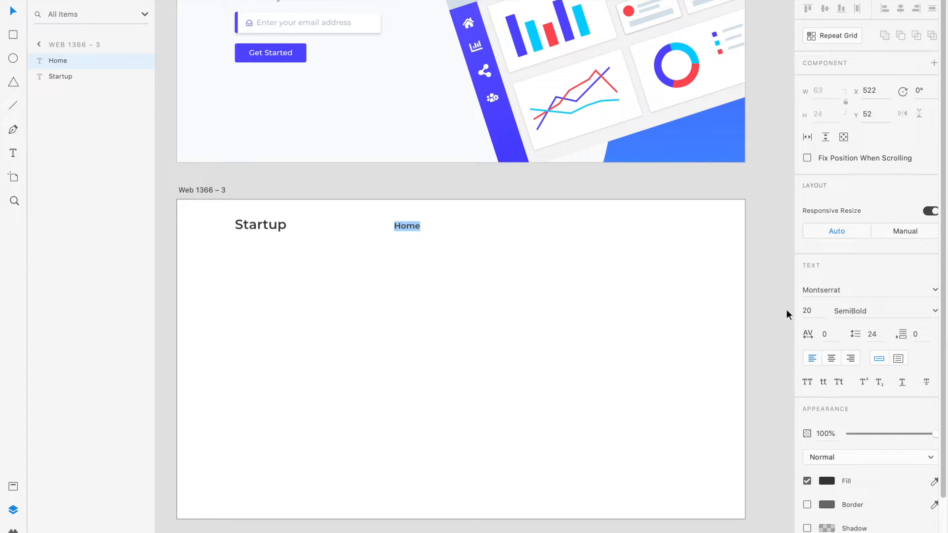
key(Escape)
Step: Check the font size and weight of the Home link in the Web 1366 – 1 navigation bar against the new Home text
scroll(623, 223, up, 3)
scroll(624, 224, up, 2)
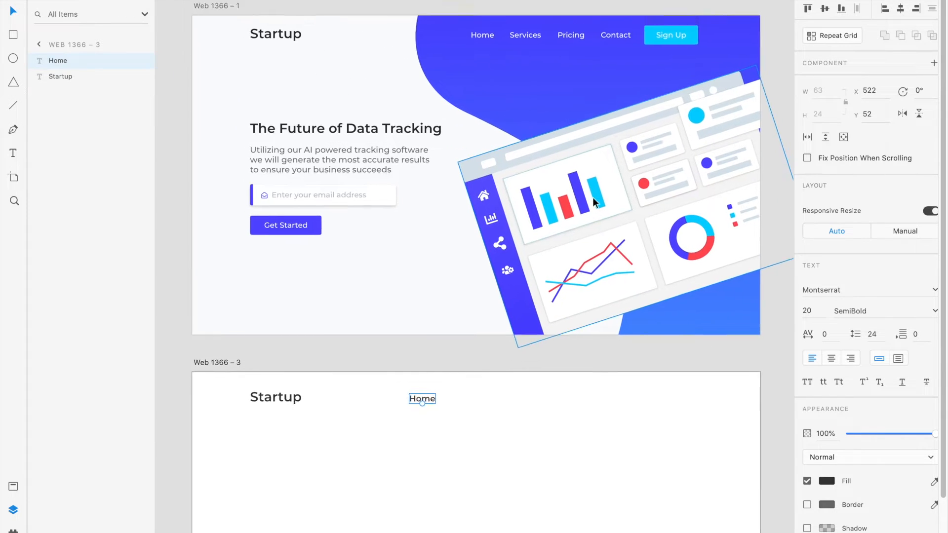
double_click(483, 46)
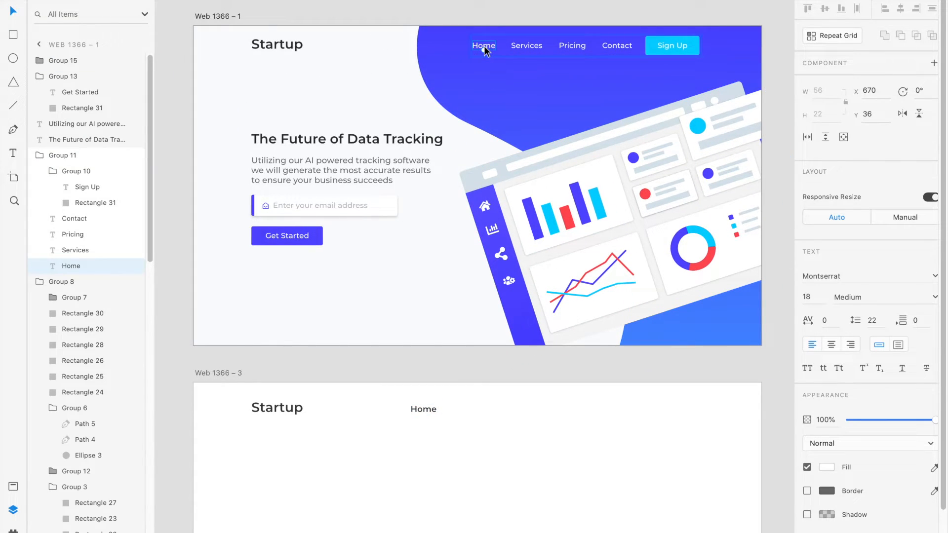
click(422, 408)
scroll(478, 411, down, 3)
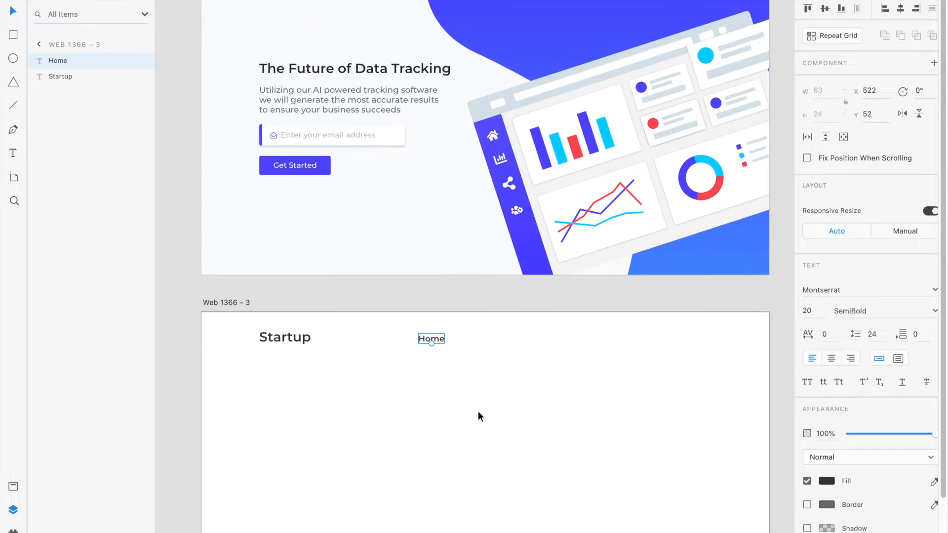
Step: Set the new Home text's font size to 18 and its weight to Medium
double_click(807, 310)
text(18)
key(Return)
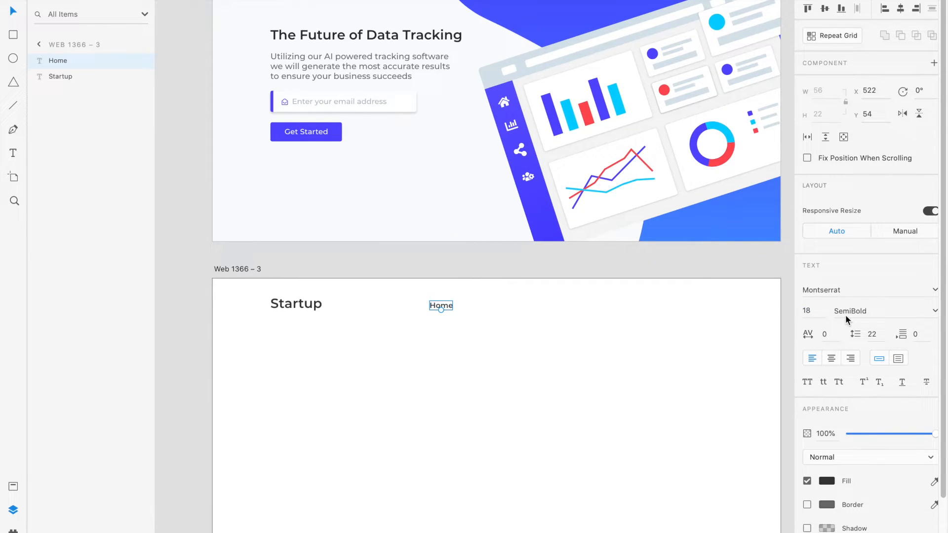
click(845, 315)
click(935, 315)
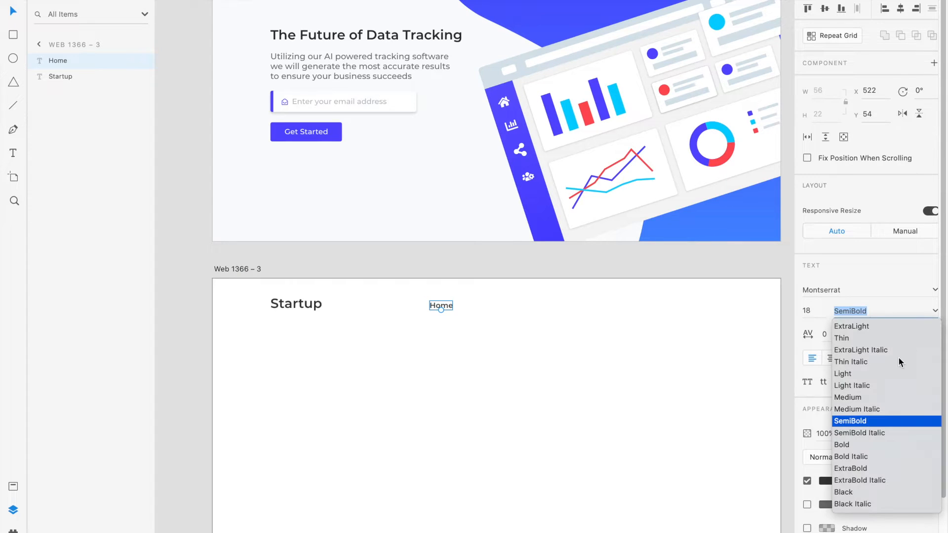
click(878, 397)
click(441, 333)
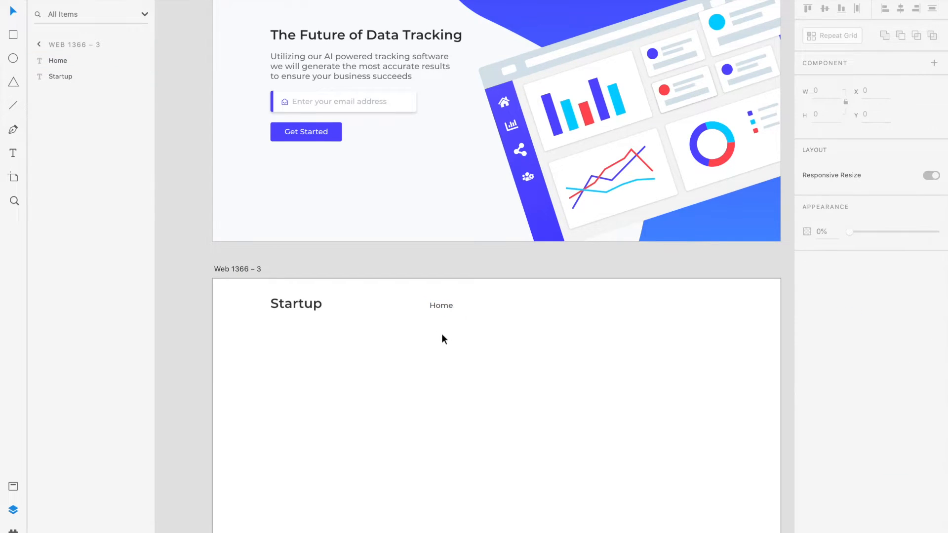
Step: Duplicate the Home text three times in a row to its right, starting at X 610 with about 32 px between them
scroll(442, 333, down, 4)
click(423, 207)
key(ctrl+d)
drag(421, 204, 459, 204)
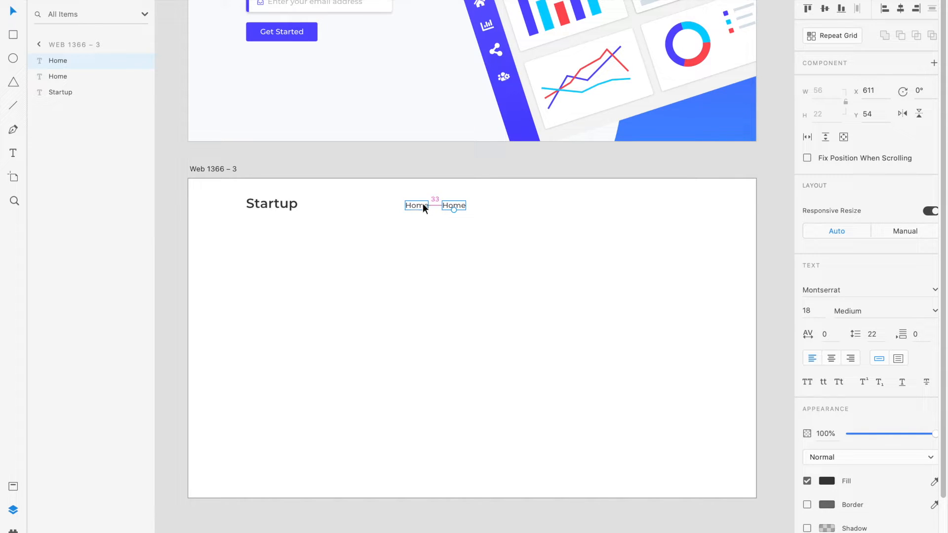
key(Left)
key(ctrl+d)
drag(455, 207, 526, 206)
key(ctrl+d)
Step: Change the second navigation text on Web 1366 – 3 to "Services"
double_click(451, 204)
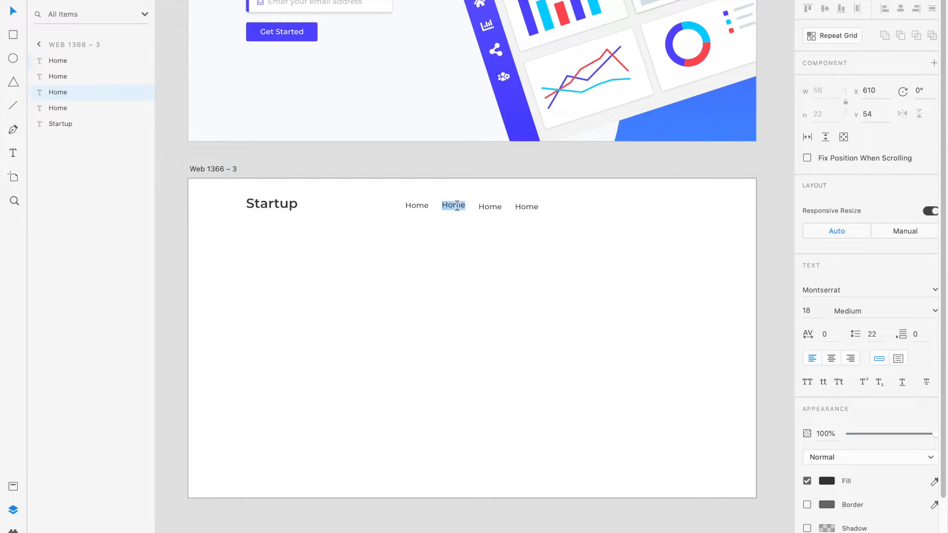
text(Servic)
text(es)
key(Escape)
Step: Change the third navigation text to "Products"
double_click(496, 207)
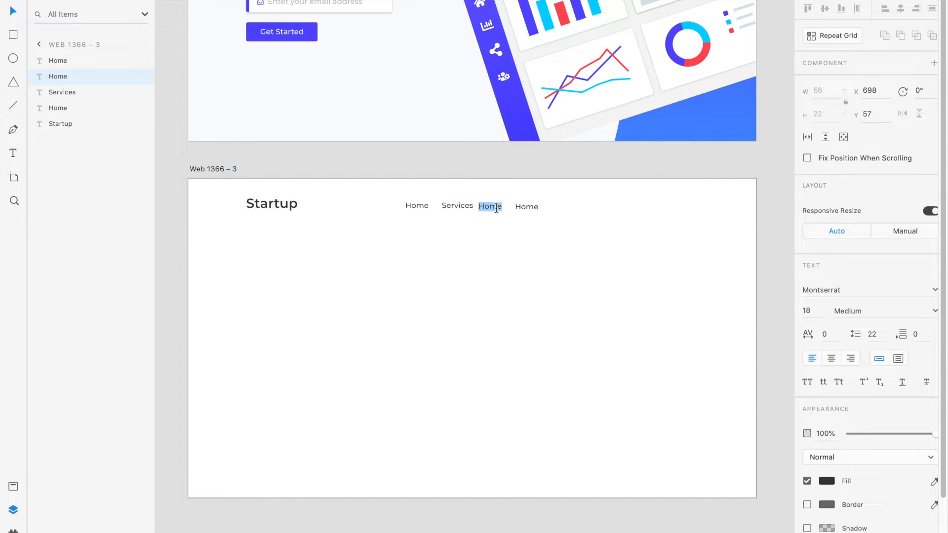
text(Products)
key(Escape)
Step: Change the third navigation text to "Pricing" and the fourth to "Contact Us", following the Web 1366 – 1 navigation bar
scroll(571, 204, up, 5)
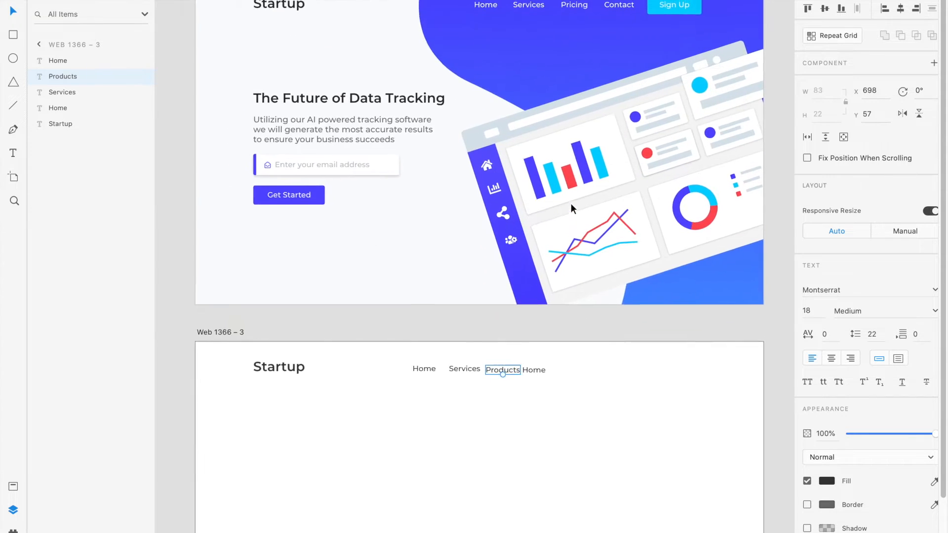
scroll(571, 203, down, 5)
double_click(504, 288)
text(Pricing)
double_click(532, 283)
text(Contact U)
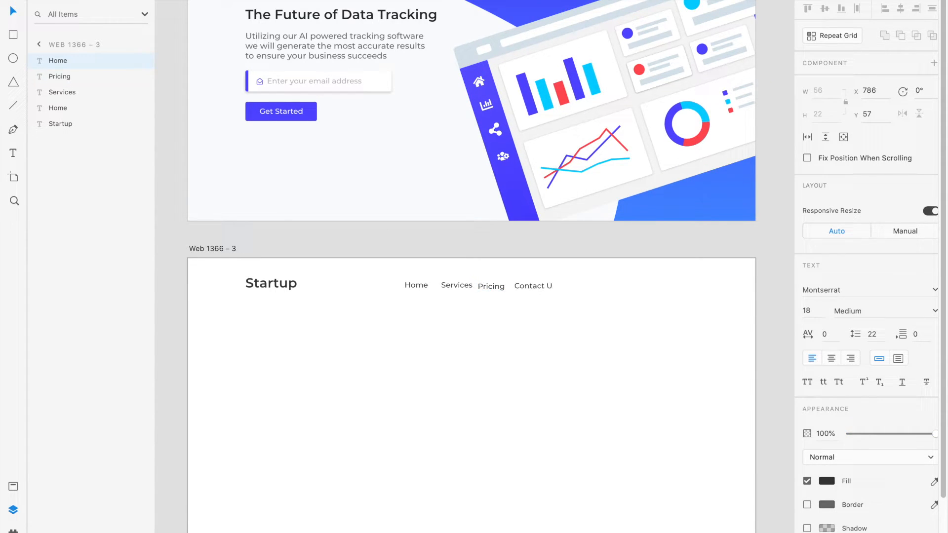
text(s)
key(Escape)
Step: Space out the last two links by moving Pricing to X 717 and Contact Us to X 814
click(464, 289)
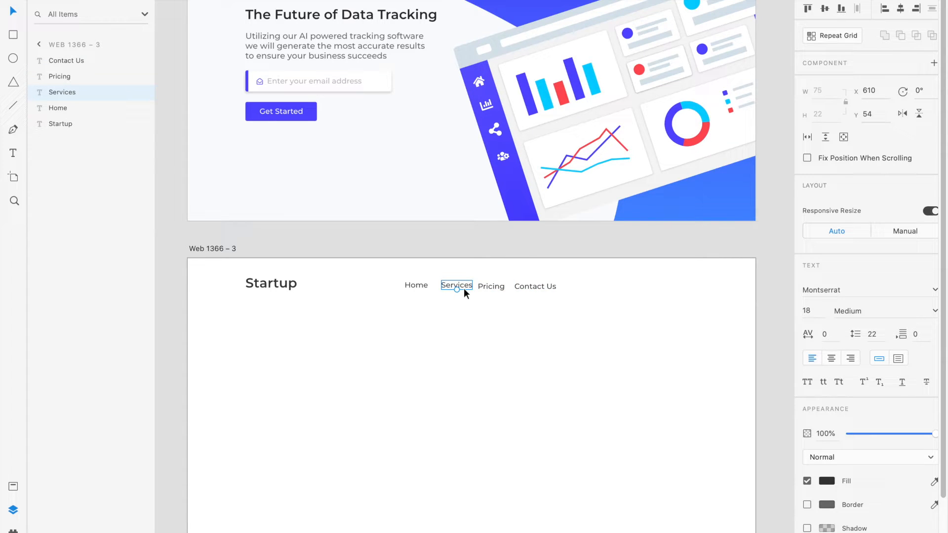
click(491, 284)
drag(490, 284, 537, 285)
click(527, 285)
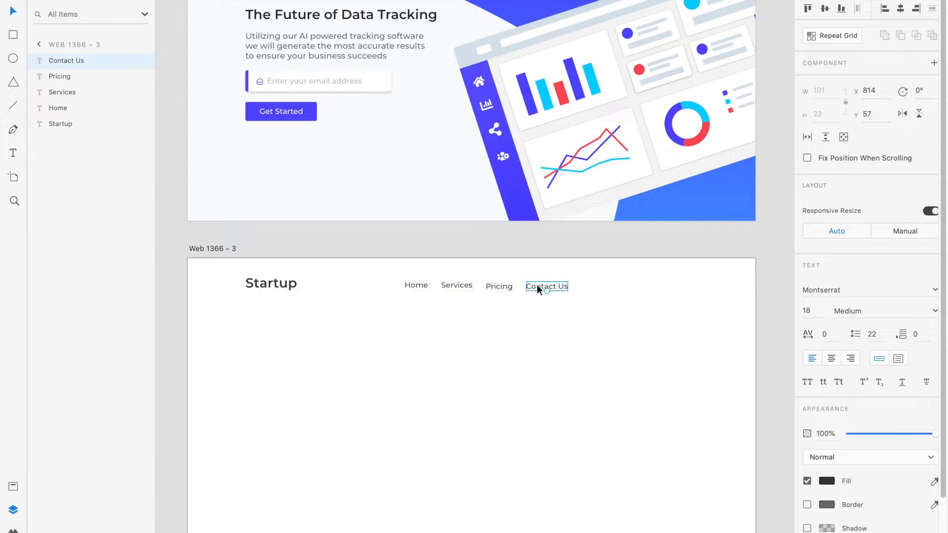
Step: Align the vertical centers of the Home, Services, Pricing and Contact Us links and group them
shift+click(501, 286)
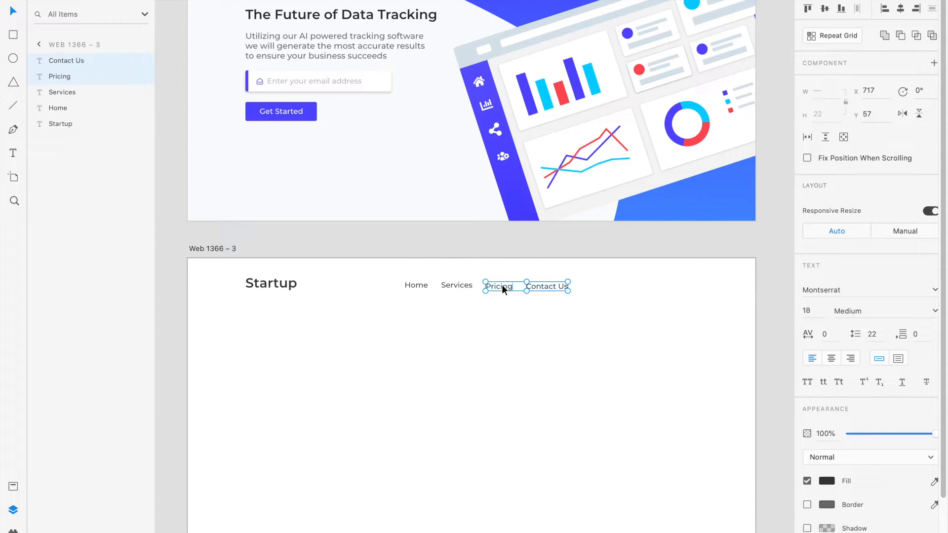
shift+click(463, 285)
shift+click(424, 286)
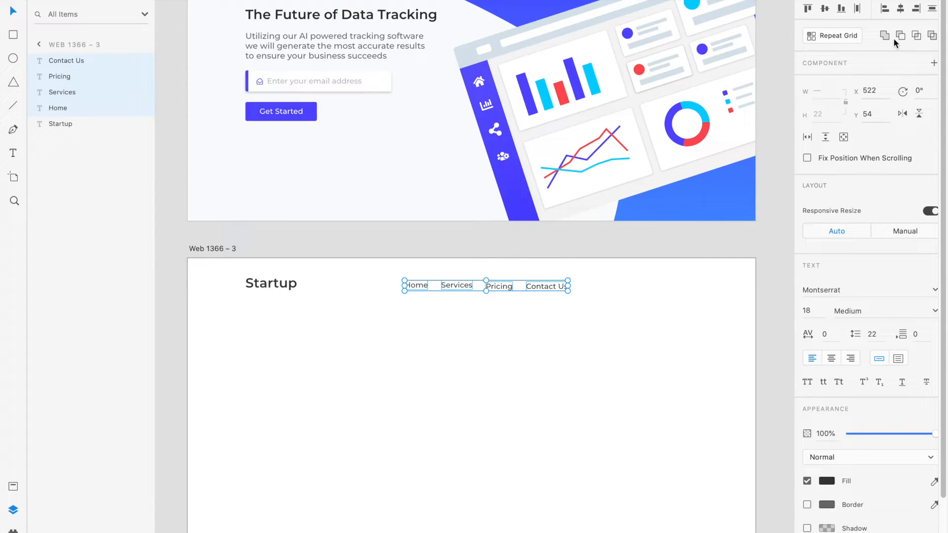
click(825, 10)
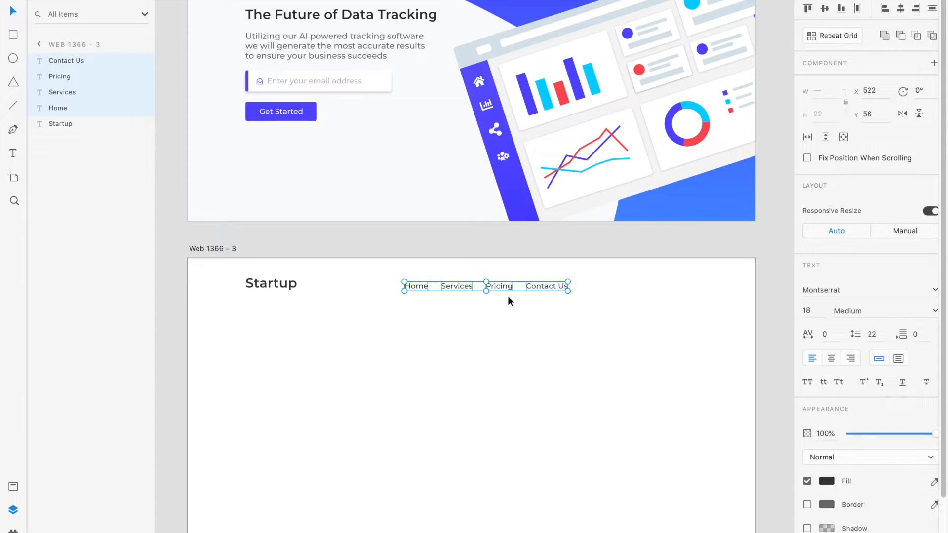
key(ctrl+g)
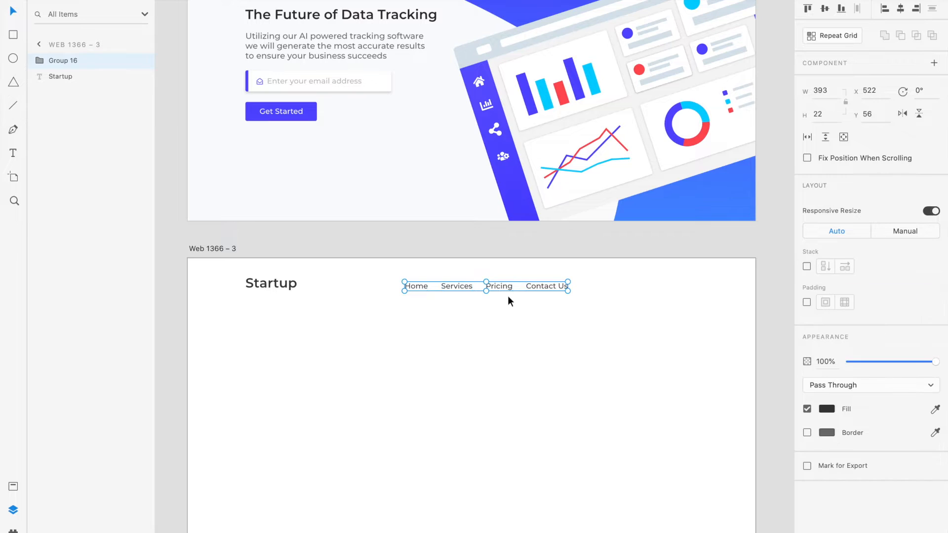
Step: Move the grouped navigation links further right, away from the Startup logo
drag(502, 286, 540, 286)
click(591, 312)
scroll(592, 312, right, 1)
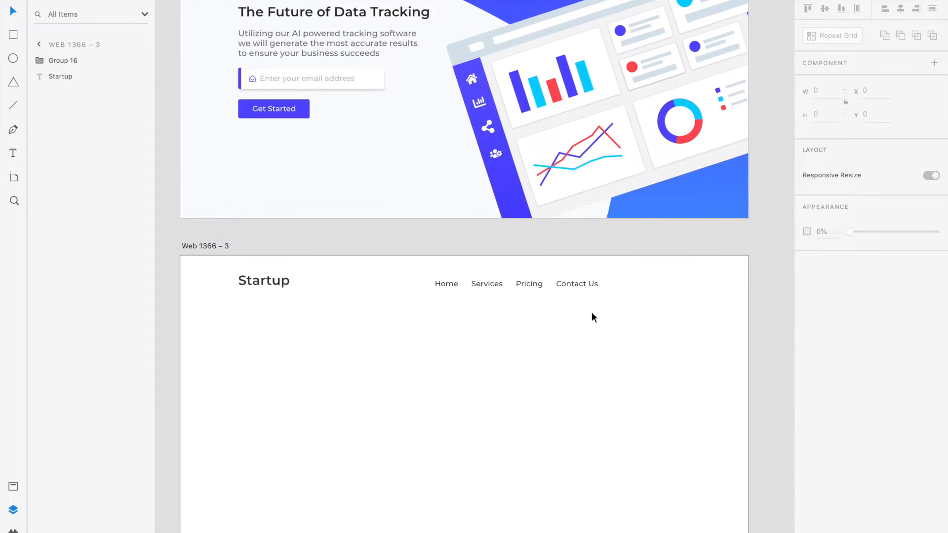
Step: Draw a rectangle about 291 by 69 px below the navigation links and fill it with the cyan sampled from the reference artboard
key(r)
drag(497, 333, 617, 361)
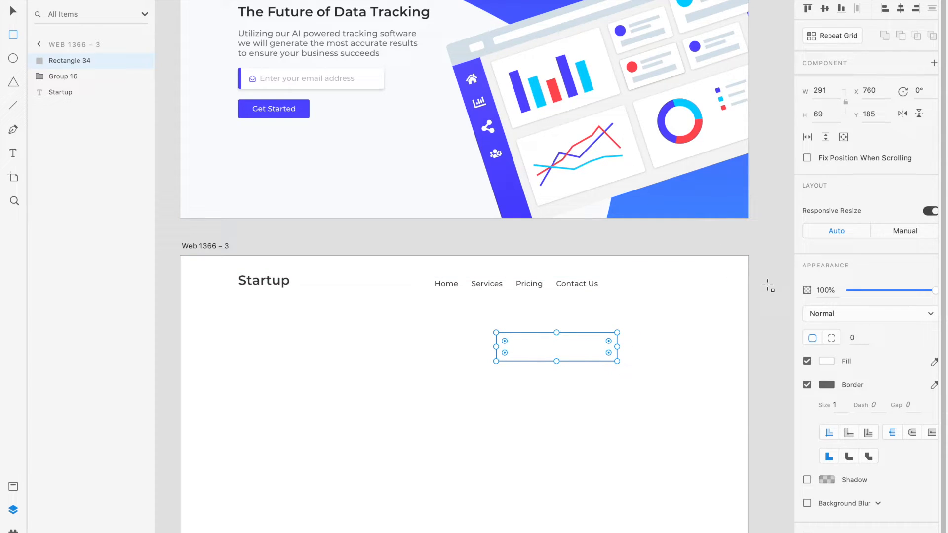
click(827, 363)
click(799, 414)
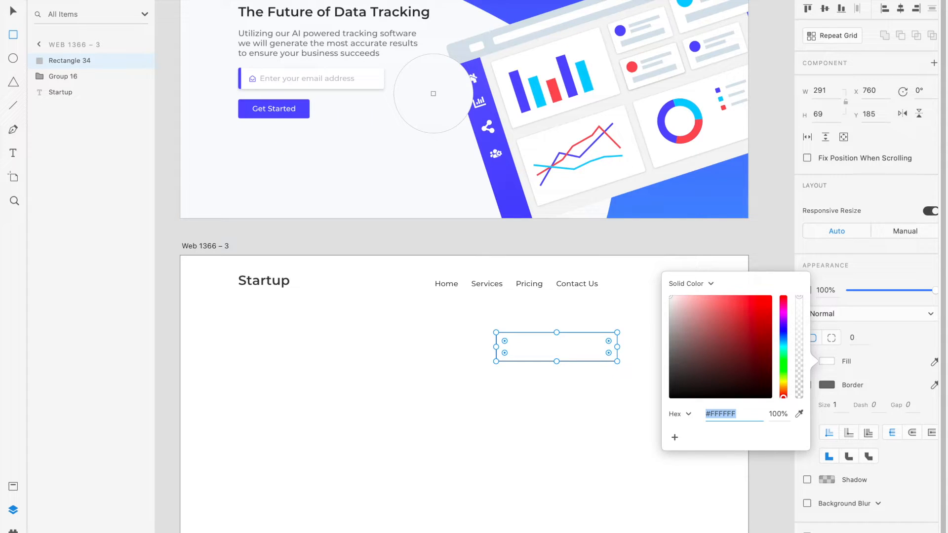
click(693, 113)
click(630, 332)
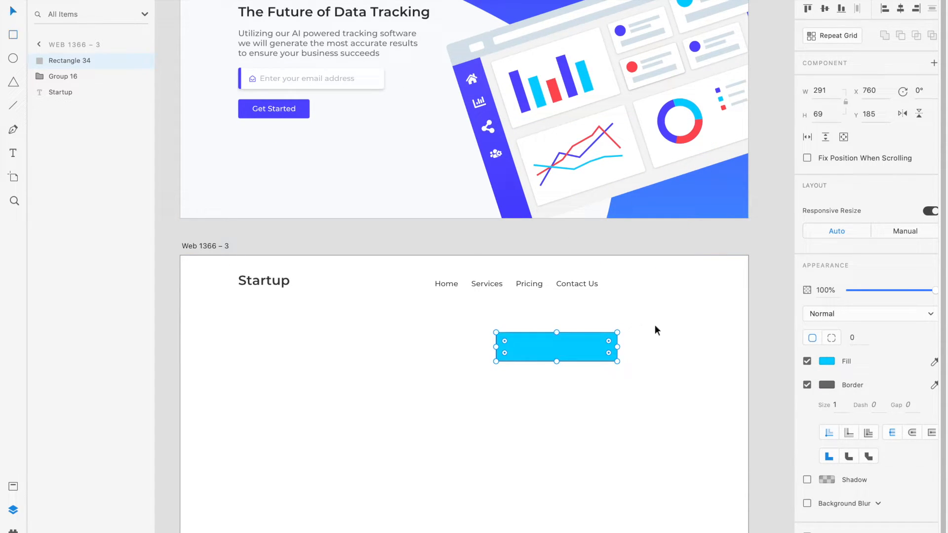
Step: Examine the navigation group containing the Sign Up button on Web 1366 – 1 and the new rectangle's fill color code
scroll(675, 328, up, 5)
click(662, 79)
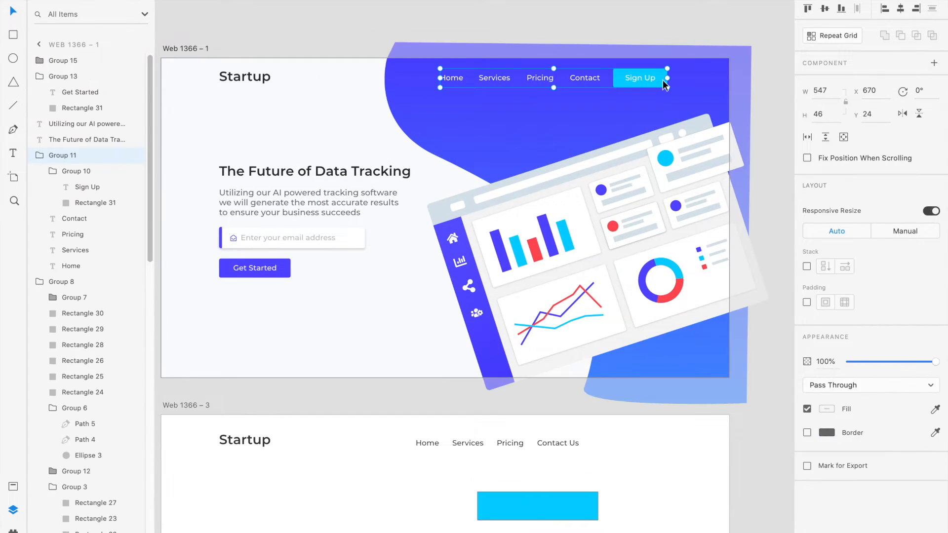
scroll(626, 271, down, 3)
click(591, 368)
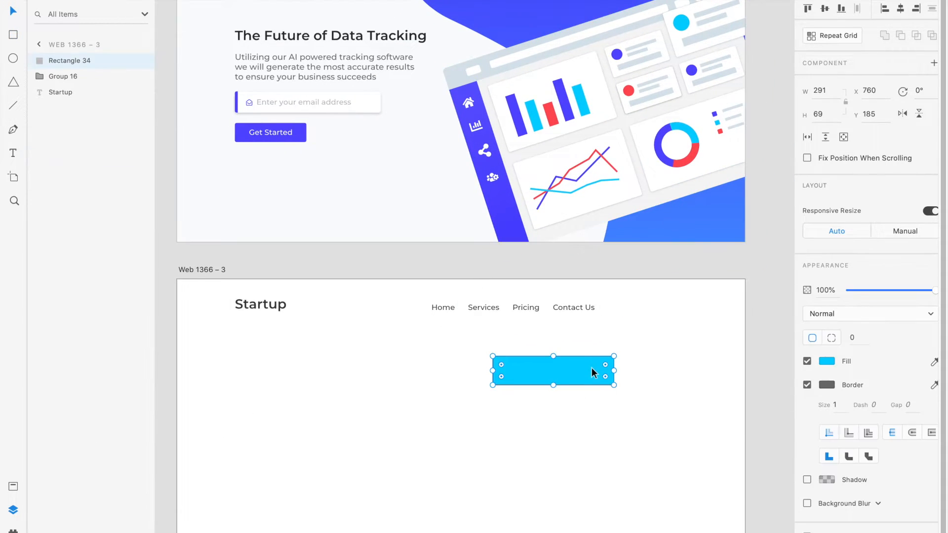
click(827, 361)
click(749, 413)
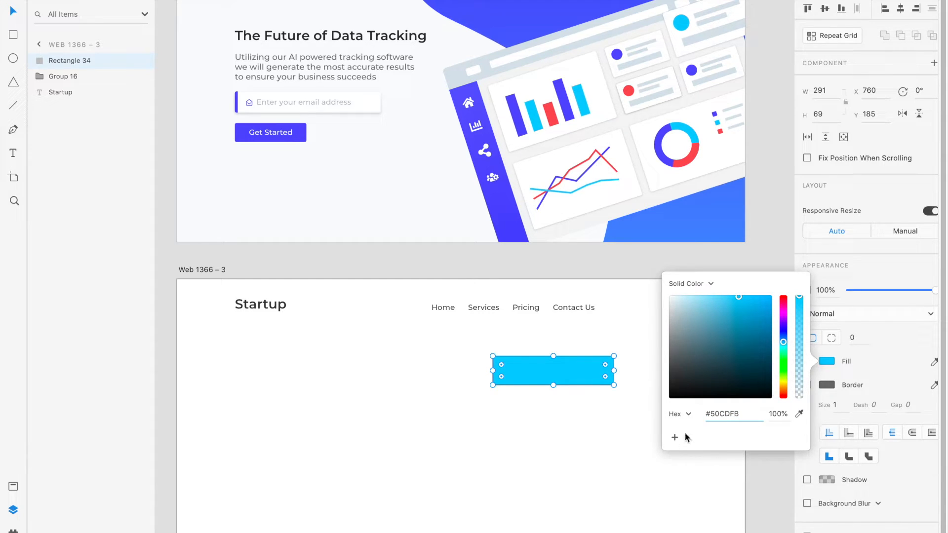
Step: Remove the border from the cyan rectangle
click(830, 384)
click(830, 385)
click(825, 385)
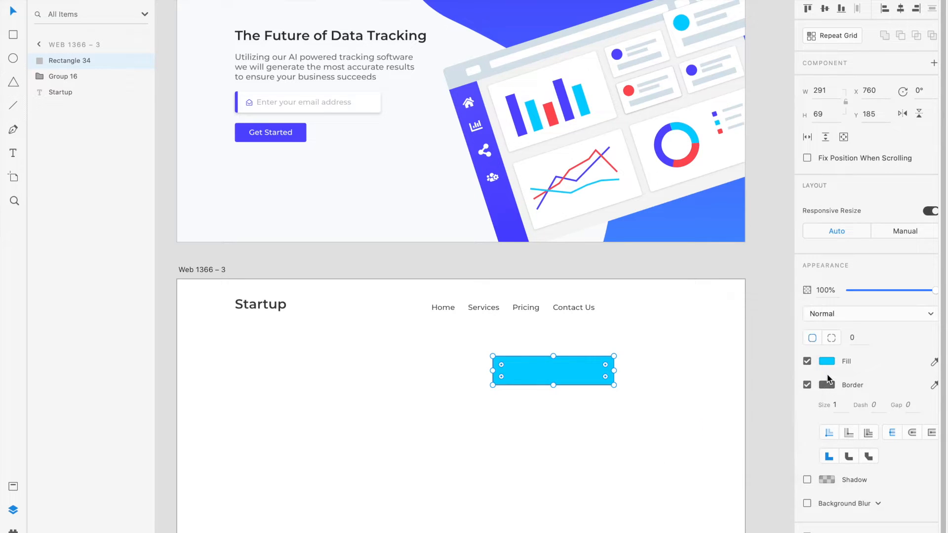
click(807, 385)
click(576, 371)
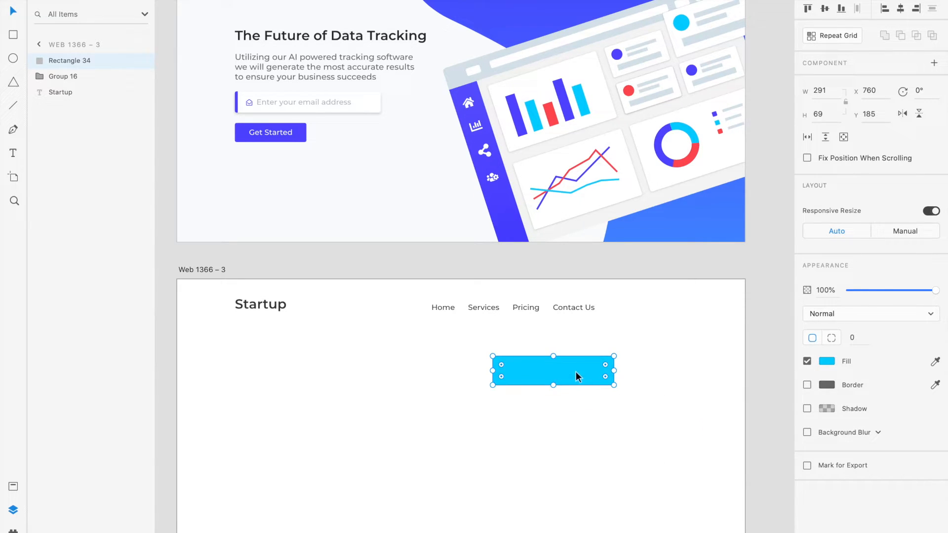
scroll(682, 306, up, 1)
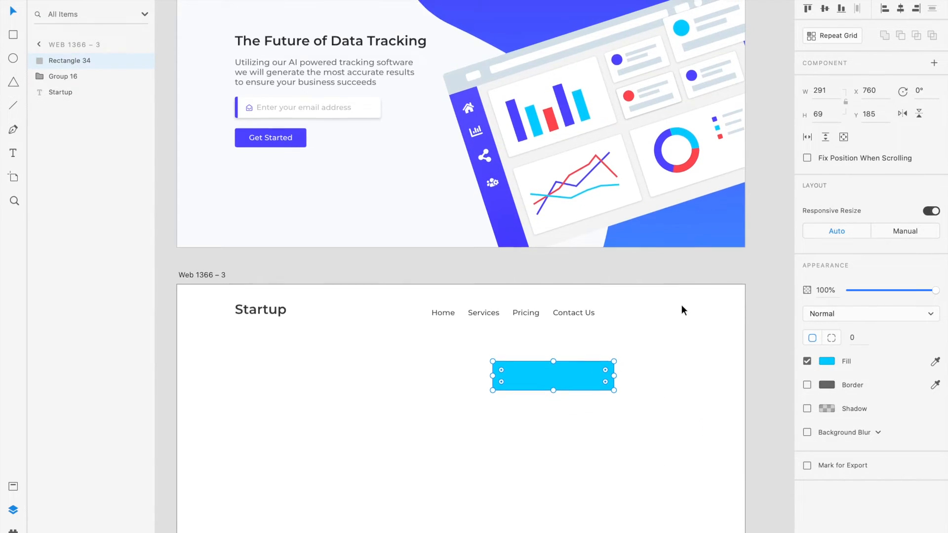
Step: Round all corners of the cyan rectangle with a radius of 4
click(833, 340)
click(813, 340)
click(853, 338)
text(4)
key(Return)
click(645, 383)
click(591, 372)
Step: Resize the cyan rectangle to 130 by 46 px like the original Sign Up button and place it beside Contact Us at X 1056, Y 45
scroll(597, 364, up, 5)
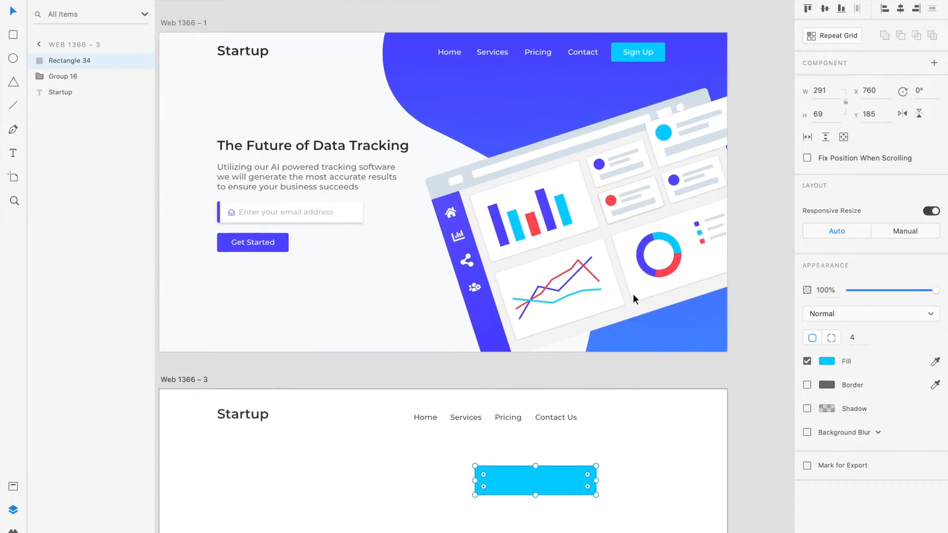
click(659, 54)
click(659, 54)
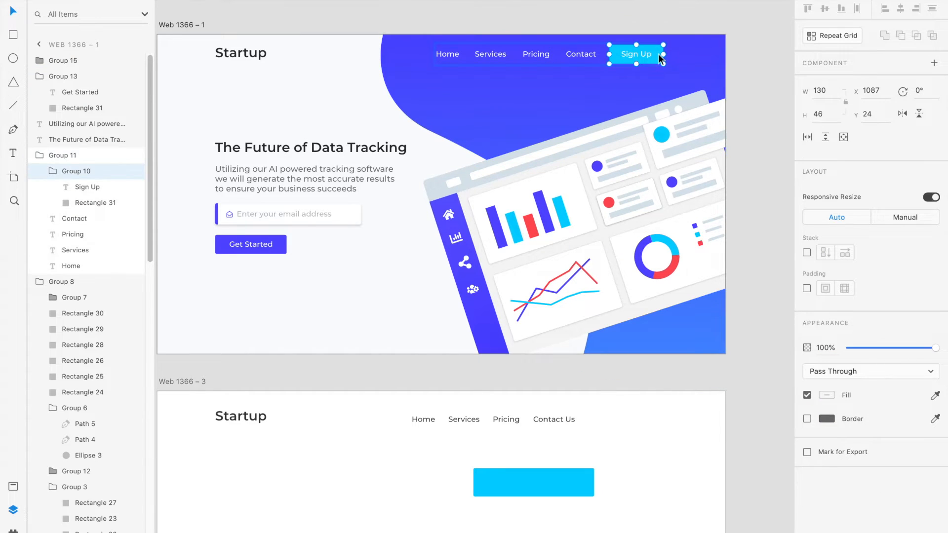
scroll(599, 375, down, 3)
click(592, 394)
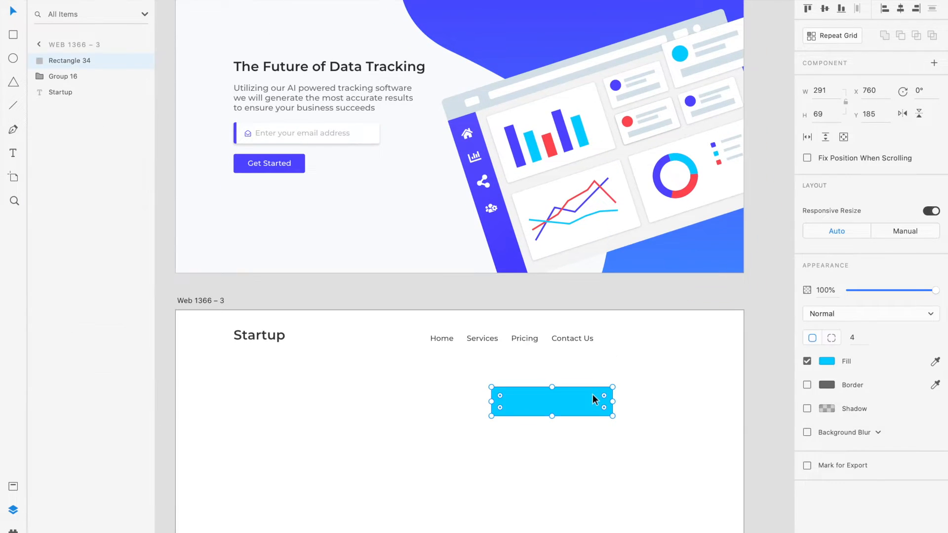
click(827, 90)
text(130)
click(819, 113)
text(46)
key(Return)
drag(523, 400, 645, 339)
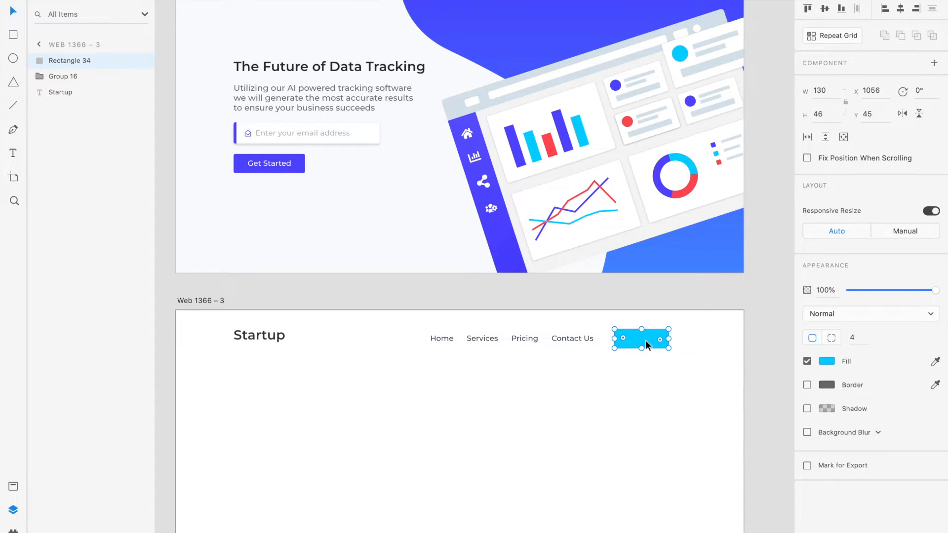
click(597, 354)
Step: Add the text "Sign Up" on the cyan rectangle
scroll(596, 353, up, 5)
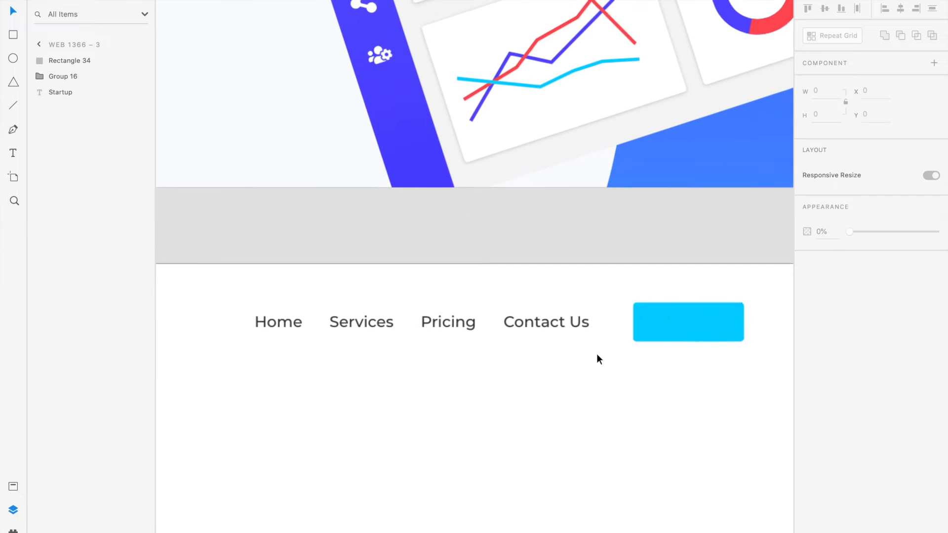
scroll(596, 354, right, 3)
scroll(596, 354, right, 1)
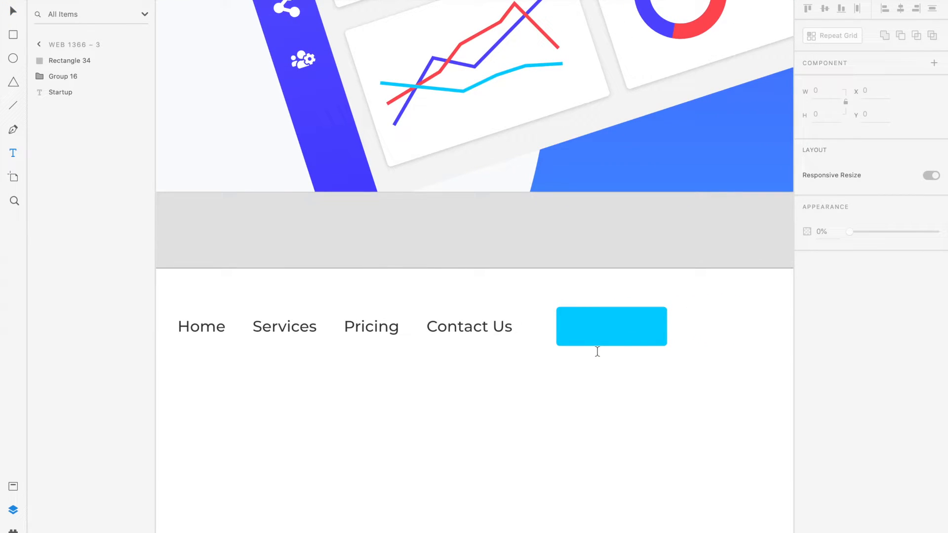
click(601, 326)
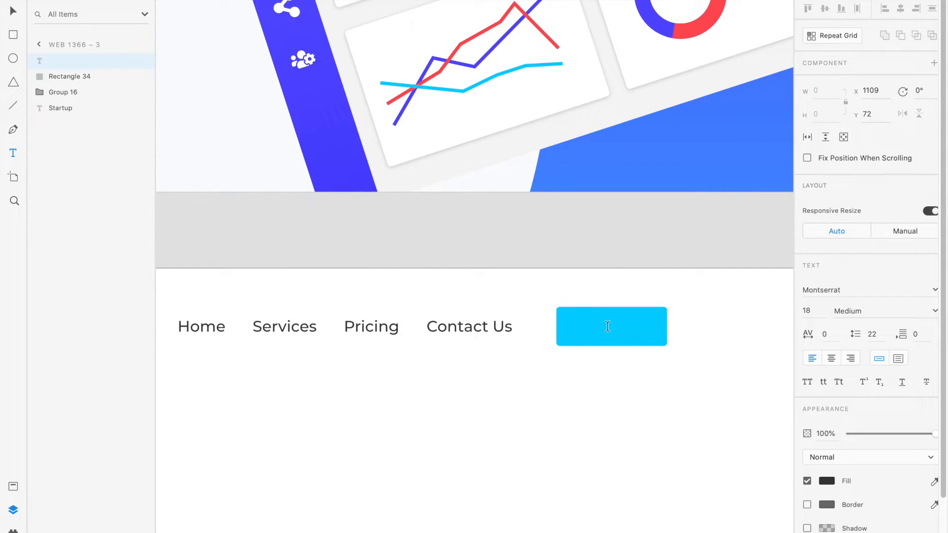
text(Sign Up)
key(Escape)
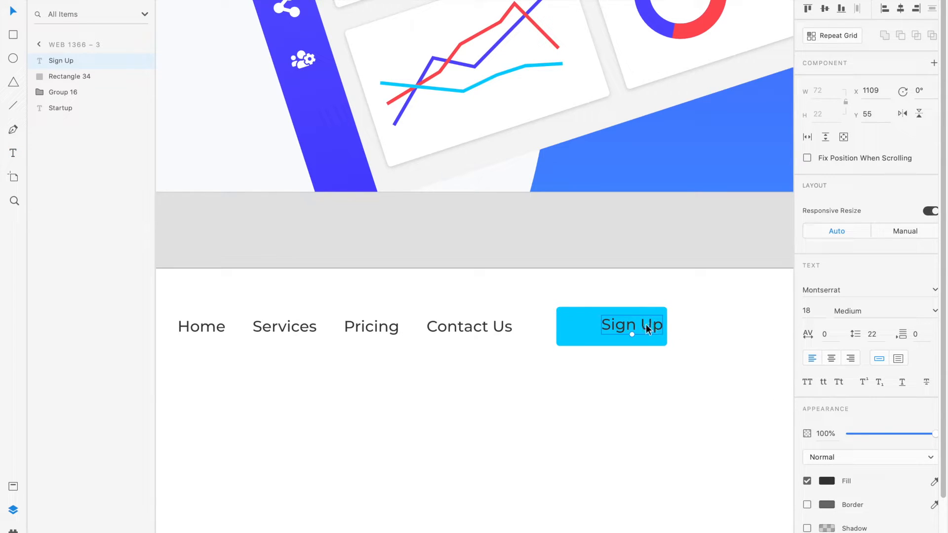
Step: Fill the Sign Up text with white (#FFFFFF) and move it to the middle of the cyan rectangle at X 1085, Y 57
click(825, 480)
drag(689, 412, 645, 371)
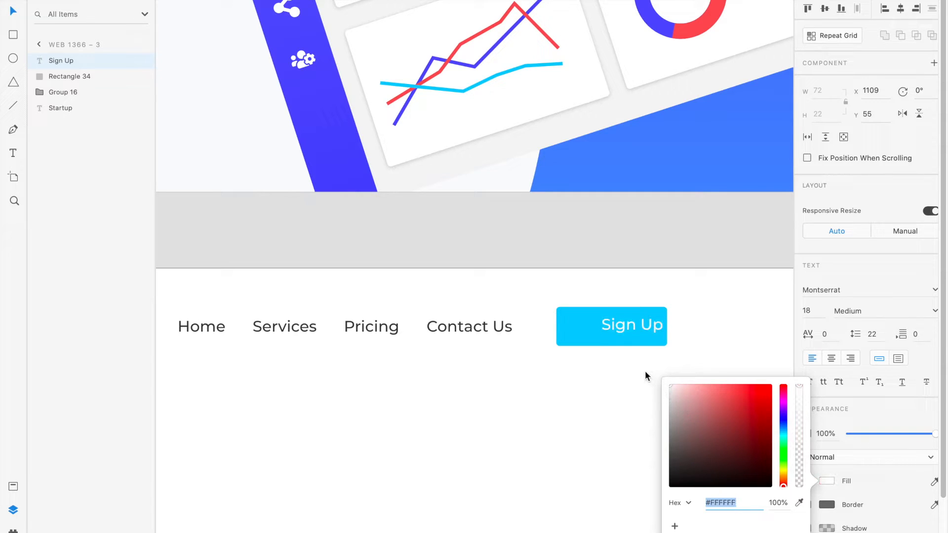
click(641, 367)
click(632, 325)
drag(632, 324, 614, 327)
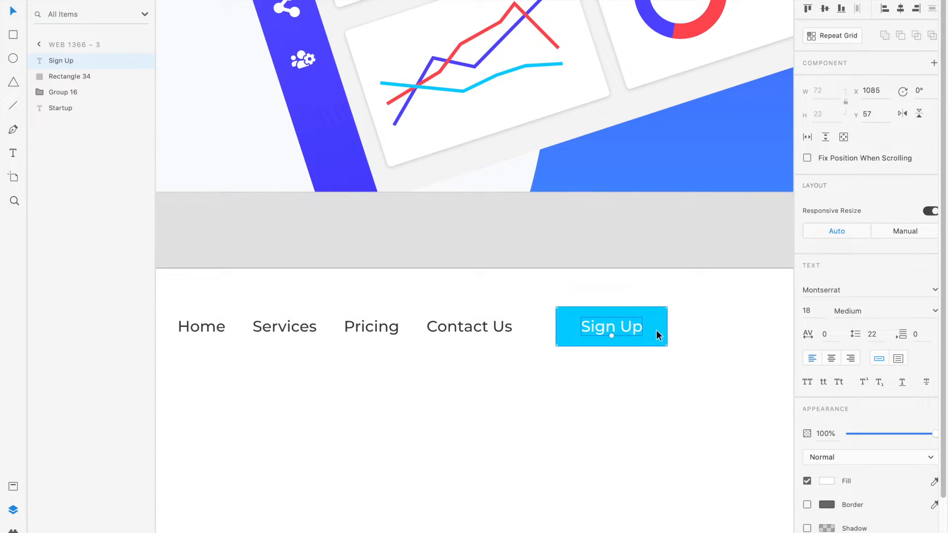
Step: Centre the Sign Up text on the cyan rectangle and group the two objects
shift+click(656, 330)
click(635, 365)
click(635, 327)
shift+click(657, 329)
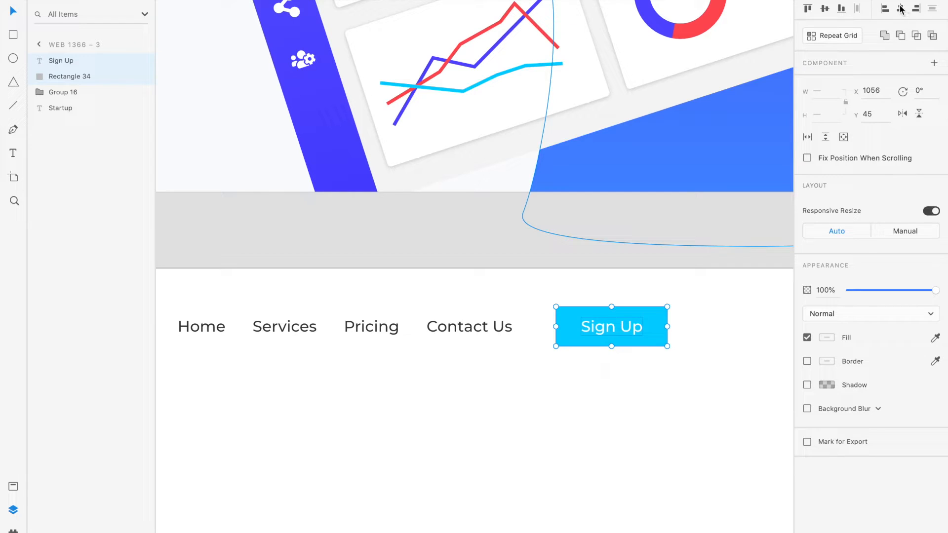
key(alt)
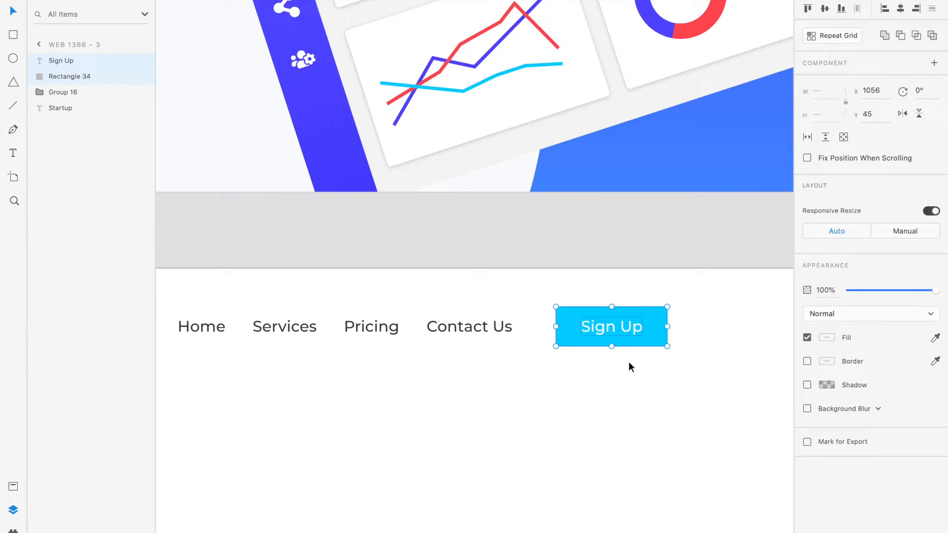
key(ctrl+g)
click(597, 381)
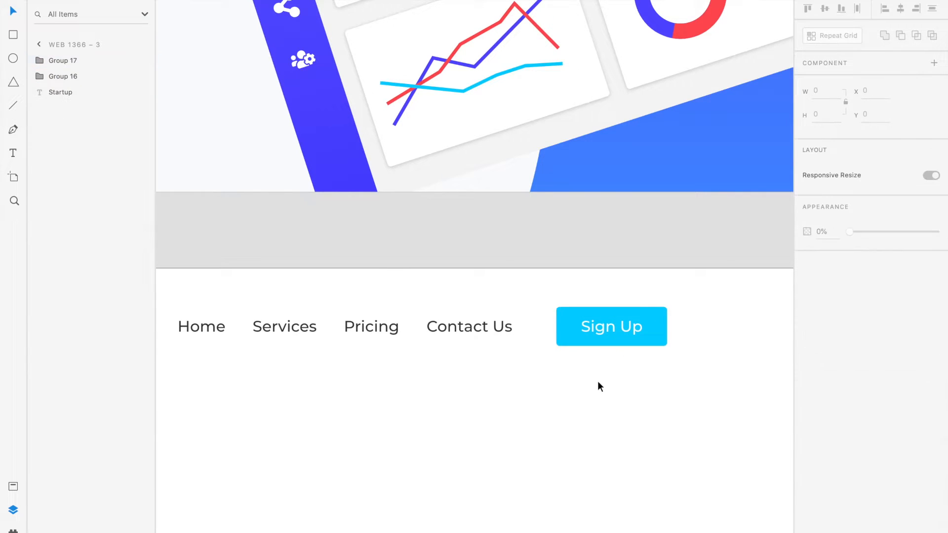
Step: Move the grouped Sign Up button slightly away from Contact Us to X 1063, Y 45
scroll(597, 383, down, 4)
mouse_move(625, 351)
mouse_down()
mouse_move(628, 365)
mouse_move(641, 363)
mouse_move(630, 350)
mouse_up()
scroll(630, 350, down, 3)
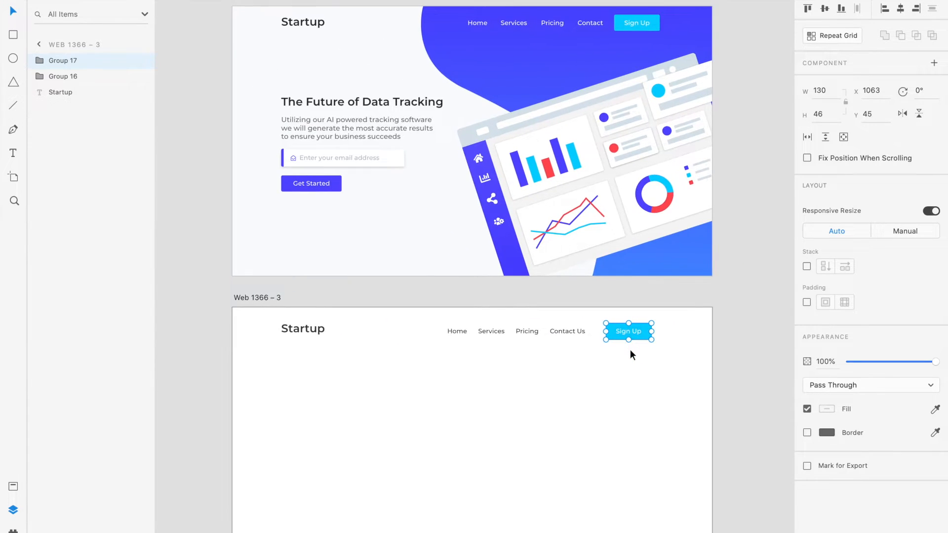
Step: Show the 12-column layout grid on the Web 1366 – 3 artboard
click(270, 298)
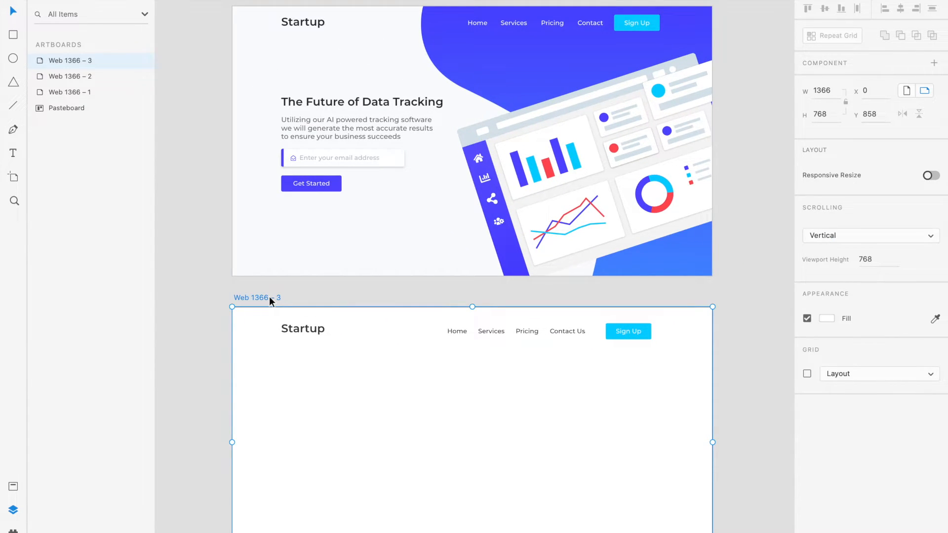
scroll(444, 297, down, 1)
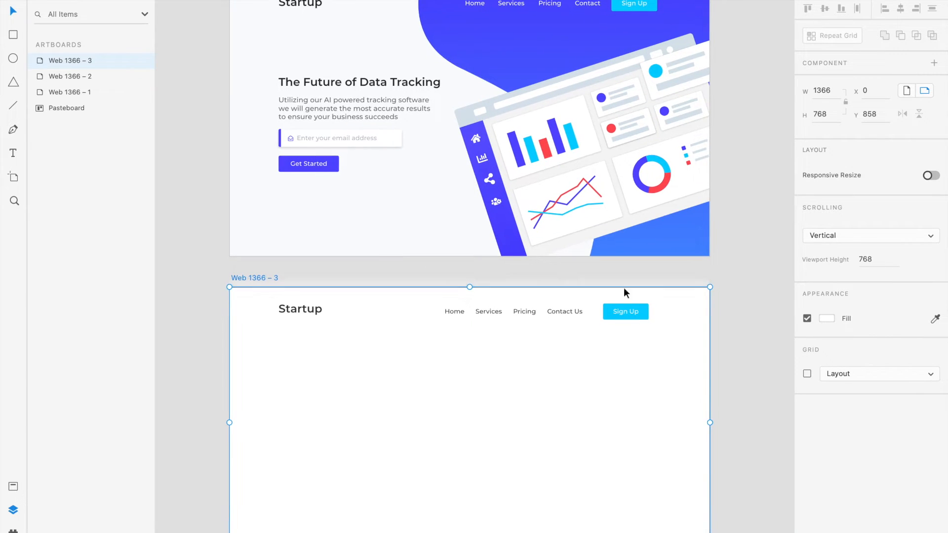
click(808, 374)
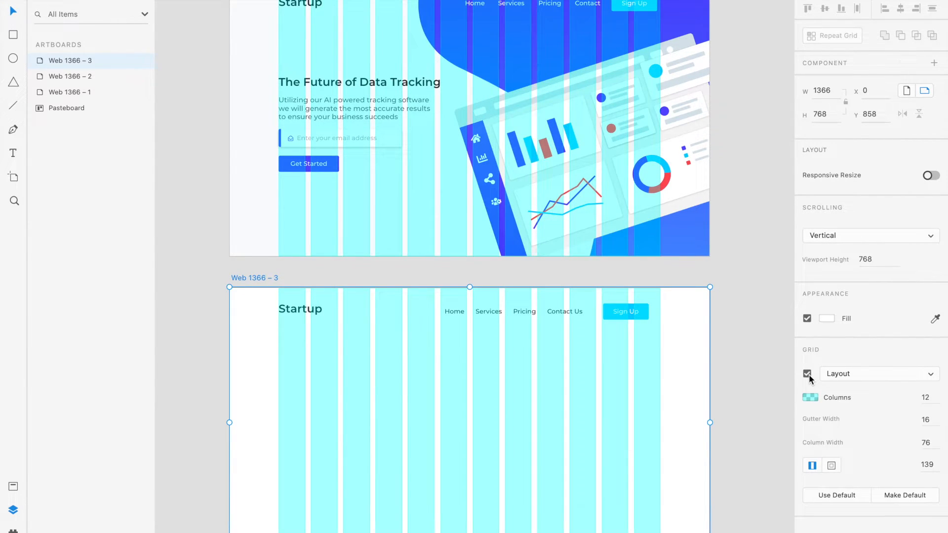
Step: Move the Sign Up button so its outer edge aligns with the end of the last grid column at X 1097, Y 45
scroll(724, 347, up, 5)
scroll(725, 348, left, 2)
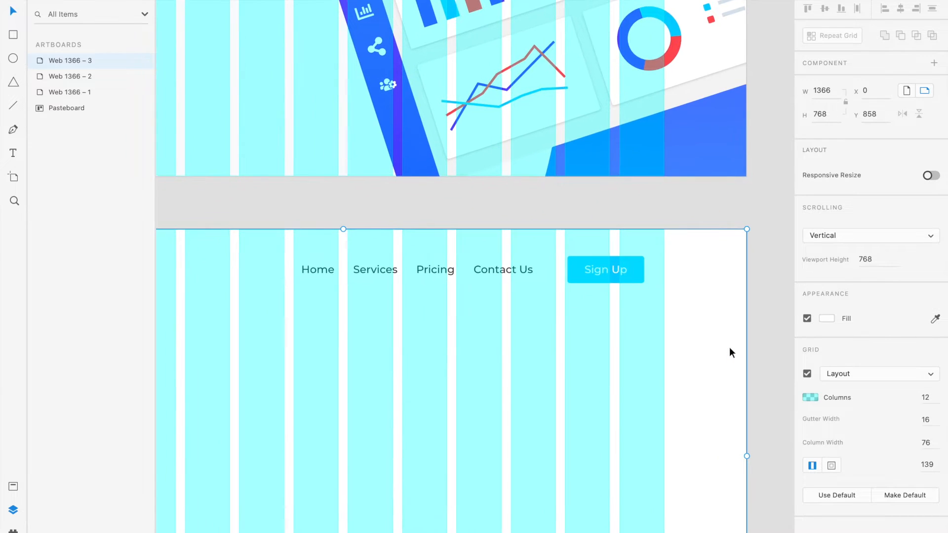
click(612, 273)
drag(612, 273, 632, 273)
scroll(634, 267, down, 3)
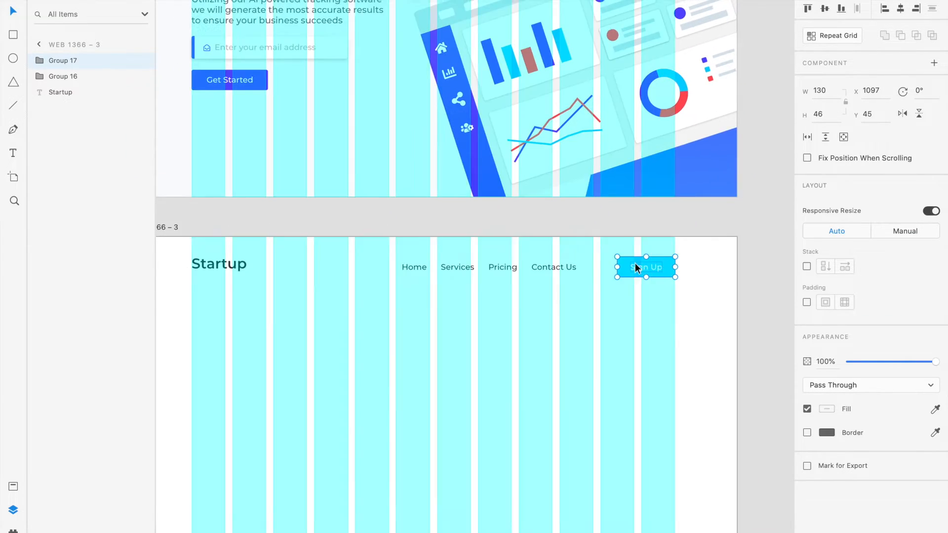
scroll(636, 264, left, 2)
drag(689, 264, 689, 263)
Step: Move the navigation links group closer to the Sign Up button at X 666, and raise the button to Y 40
click(556, 262)
drag(570, 263, 588, 262)
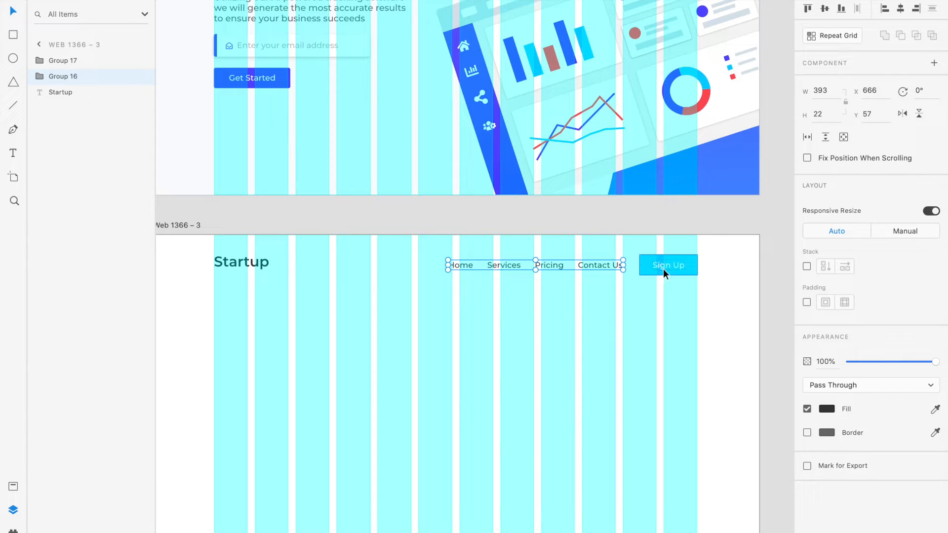
drag(663, 269, 663, 267)
Step: Position the navigation links group at X 672, Y 52, vertically centred with the Sign Up button and 32 px away from it
click(607, 263)
drag(602, 263, 603, 261)
key(Right)
key(Right)
key(Right)
key(Right)
key(Right)
key(Right)
click(650, 264)
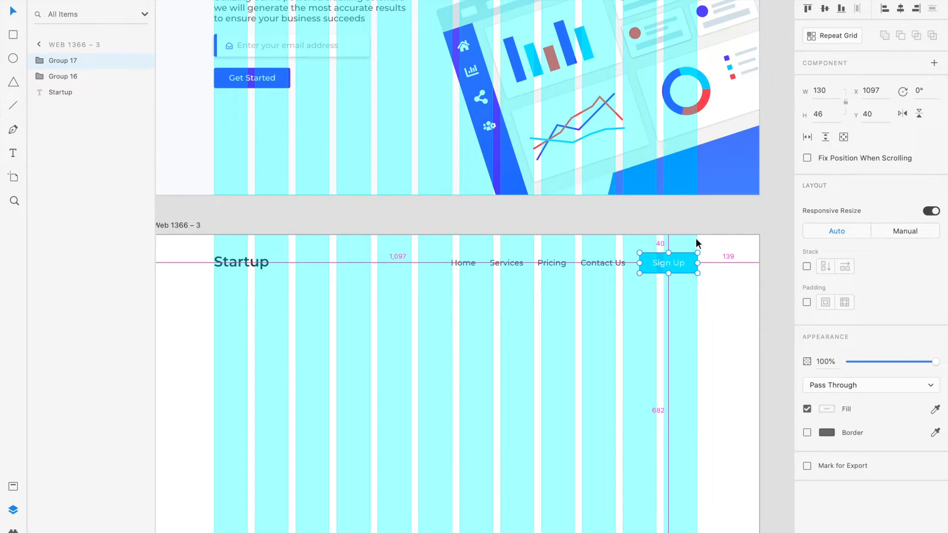
click(597, 259)
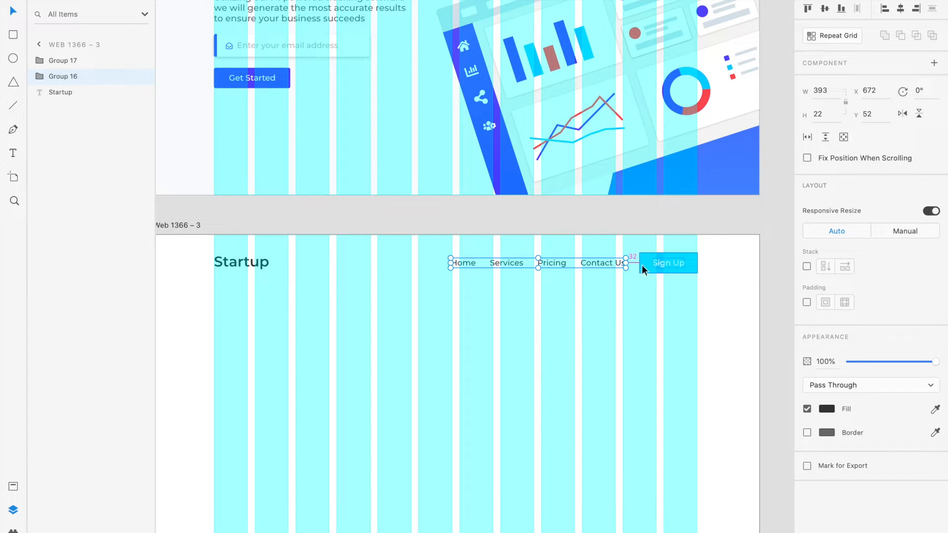
Step: Hide the layout grid on the Web 1366 – 3 artboard
click(435, 298)
click(191, 226)
click(316, 250)
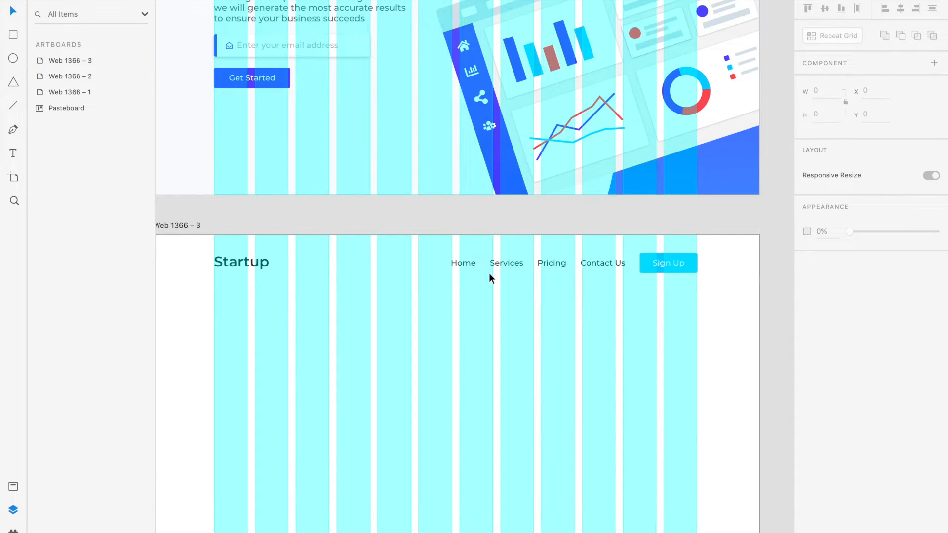
click(556, 265)
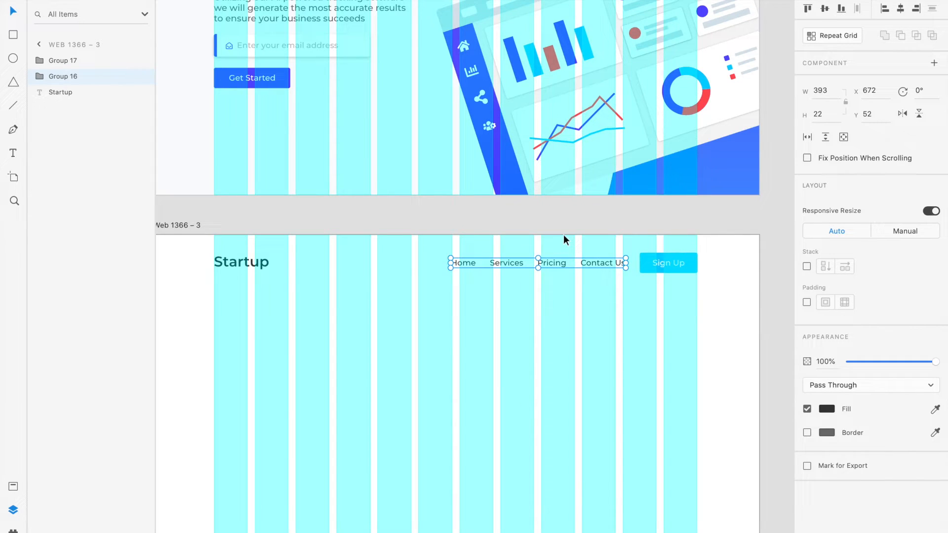
scroll(538, 235, left, 3)
scroll(538, 236, down, 1)
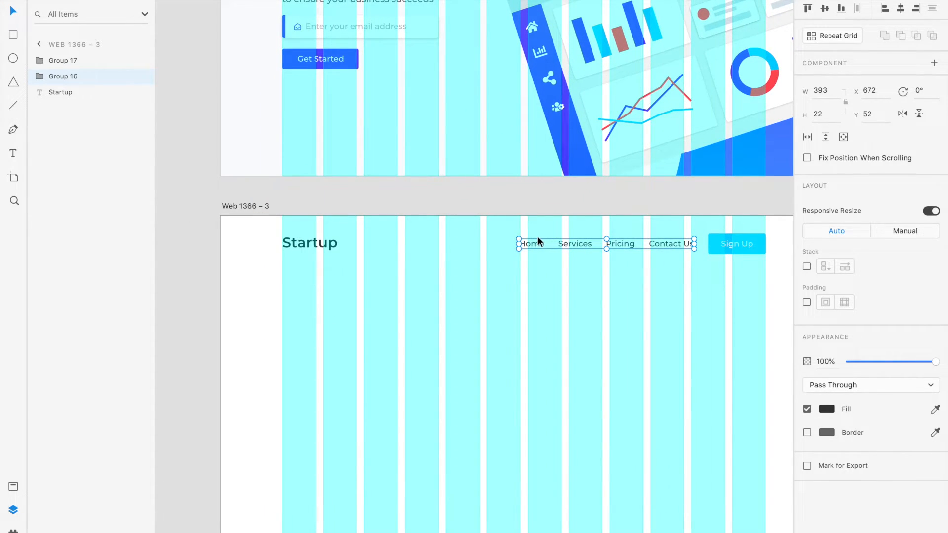
click(266, 207)
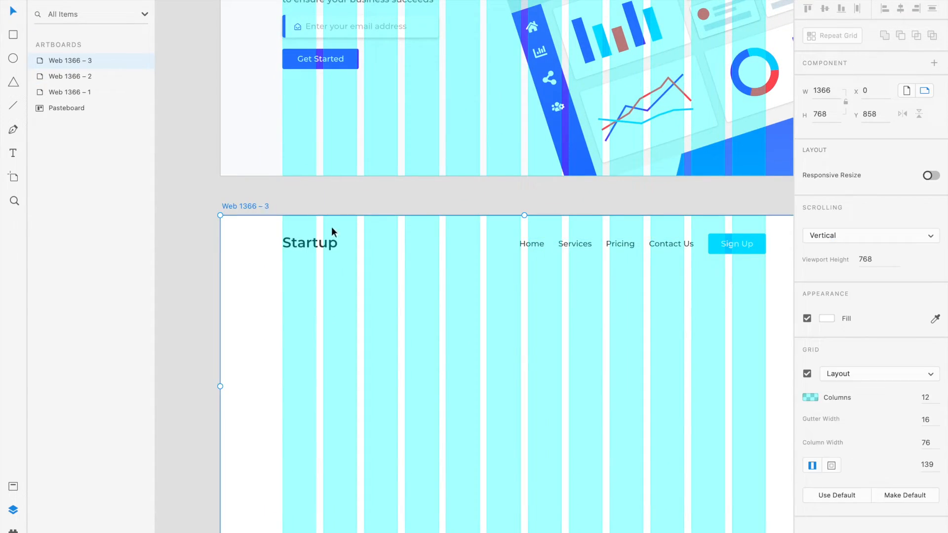
click(807, 374)
click(630, 383)
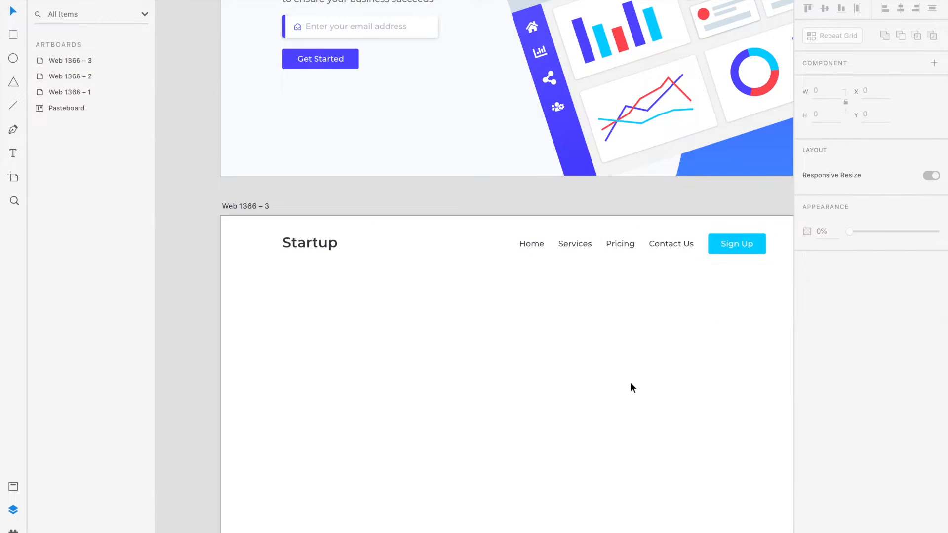
Step: Compare the new artboard's navigation bar with the original landing page and its dashboard illustration
scroll(630, 382, down, 2)
scroll(630, 383, right, 2)
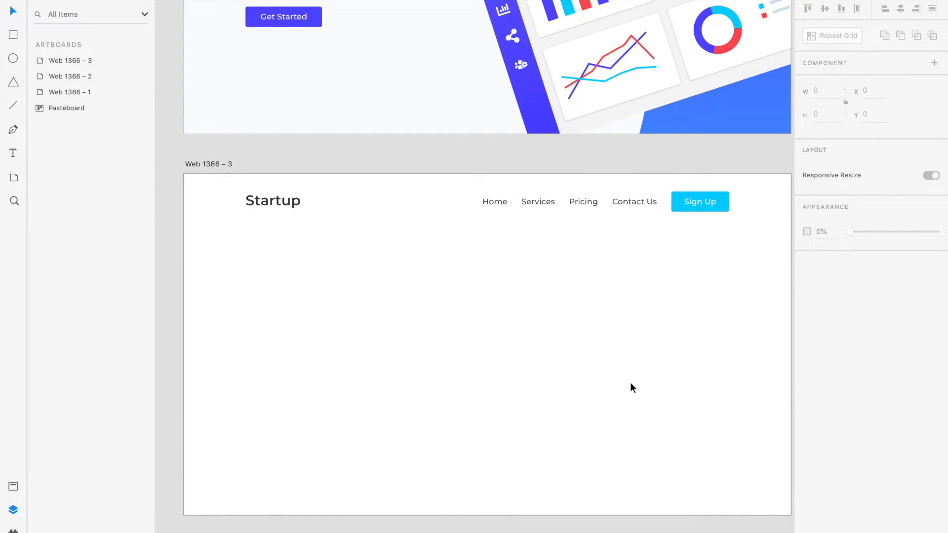
scroll(630, 382, down, 2)
scroll(630, 382, up, 2)
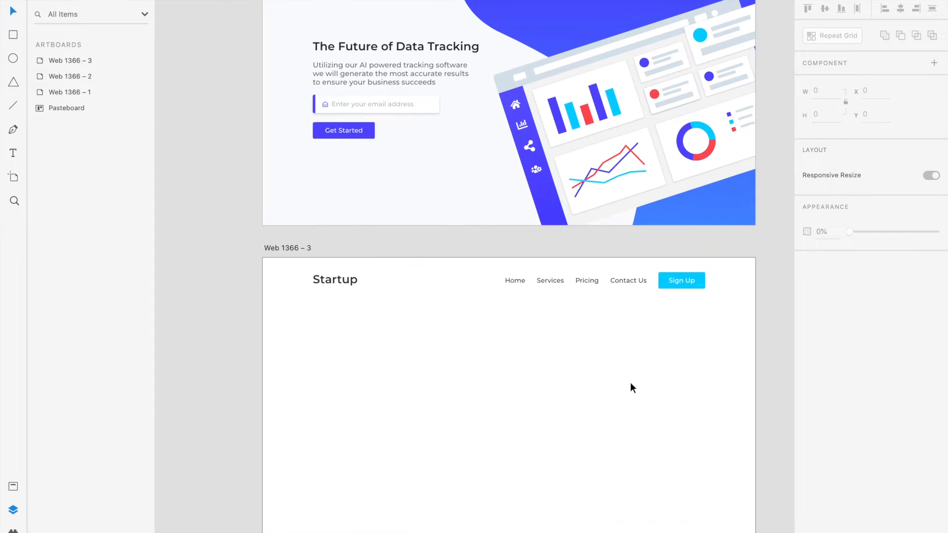
scroll(630, 382, up, 3)
scroll(630, 382, left, 1)
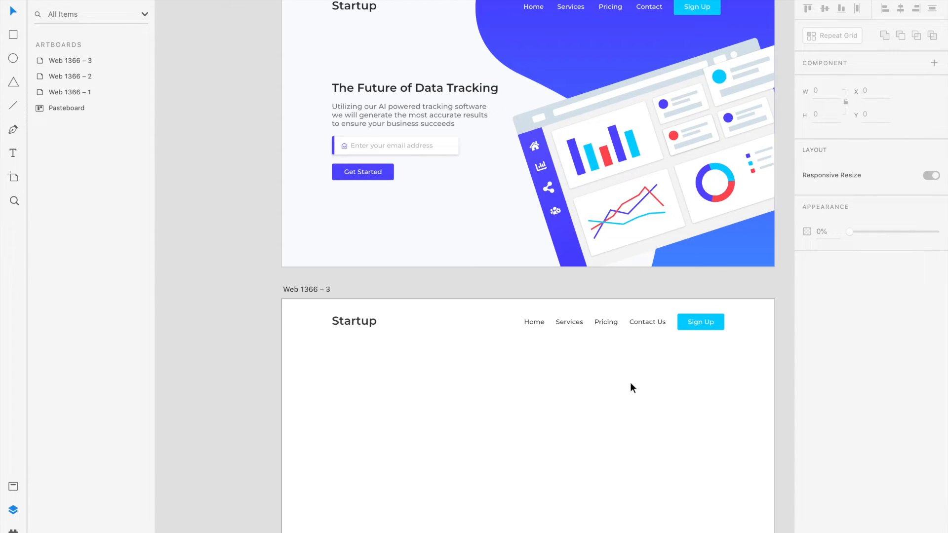
scroll(638, 133, right, 3)
scroll(638, 133, down, 1)
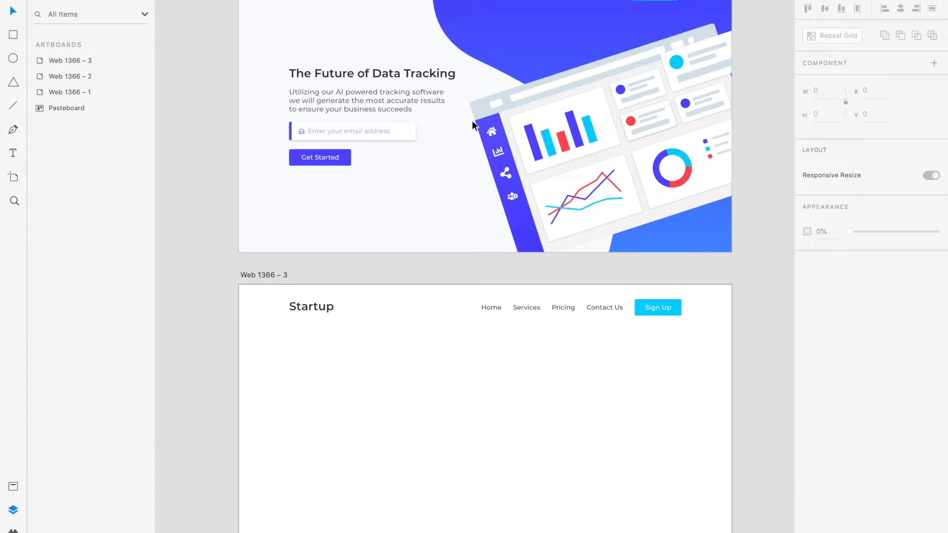
scroll(472, 121, right, 1)
scroll(472, 120, down, 1)
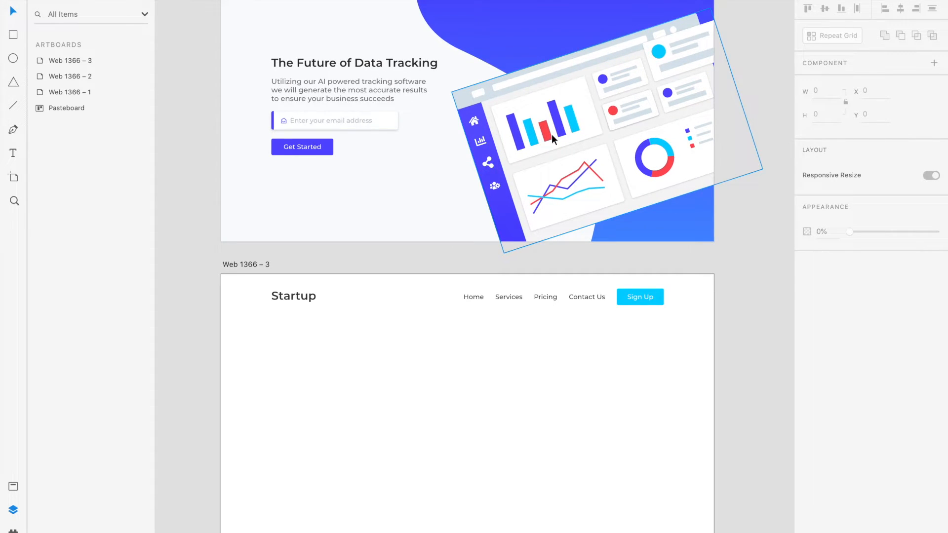
Step: Move the flat dashboard illustration group from above down beside the original landing page to X 1537, Y 223
scroll(552, 134, right, 6)
scroll(552, 134, up, 3)
scroll(552, 134, right, 7)
scroll(552, 135, up, 7)
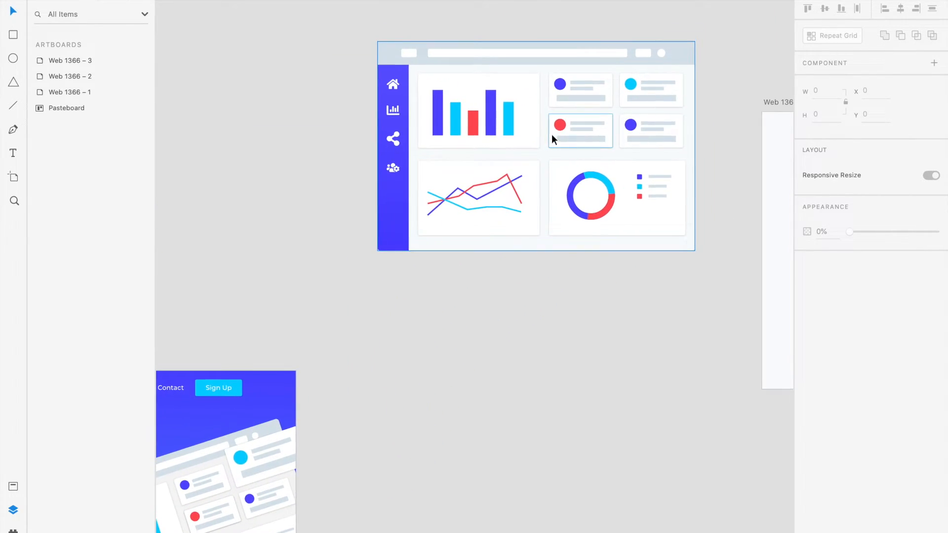
click(551, 128)
drag(419, 55, 410, 340)
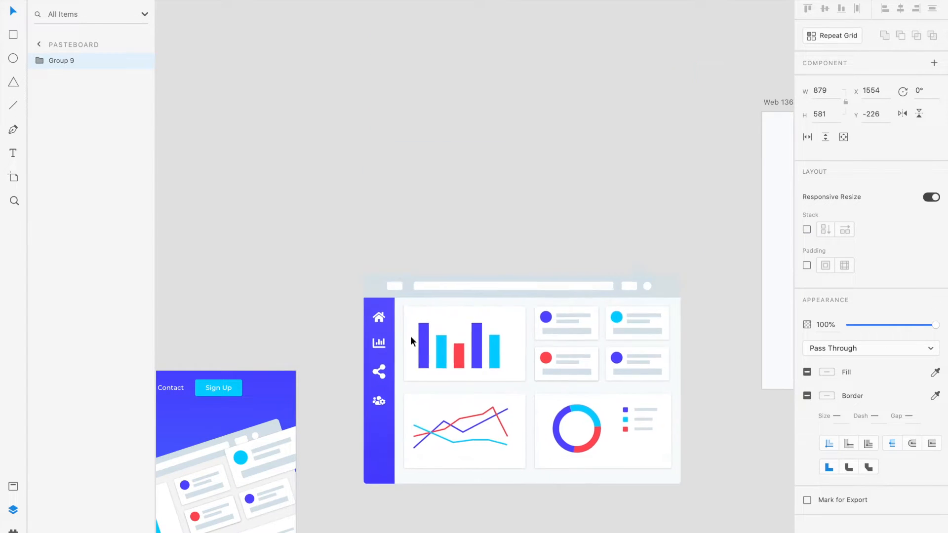
scroll(413, 348, down, 4)
drag(431, 143, 430, 314)
scroll(431, 314, down, 5)
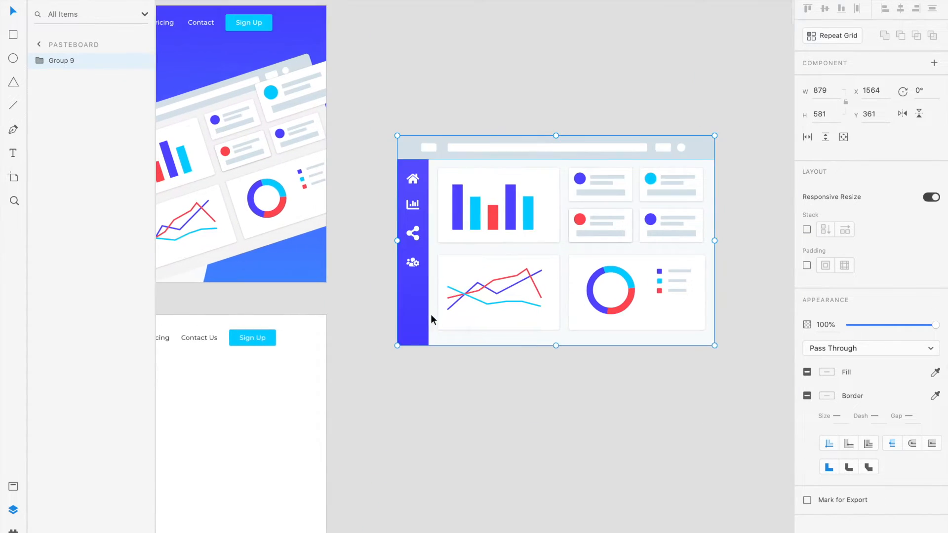
drag(446, 138, 437, 89)
scroll(436, 370, down, 4)
click(460, 303)
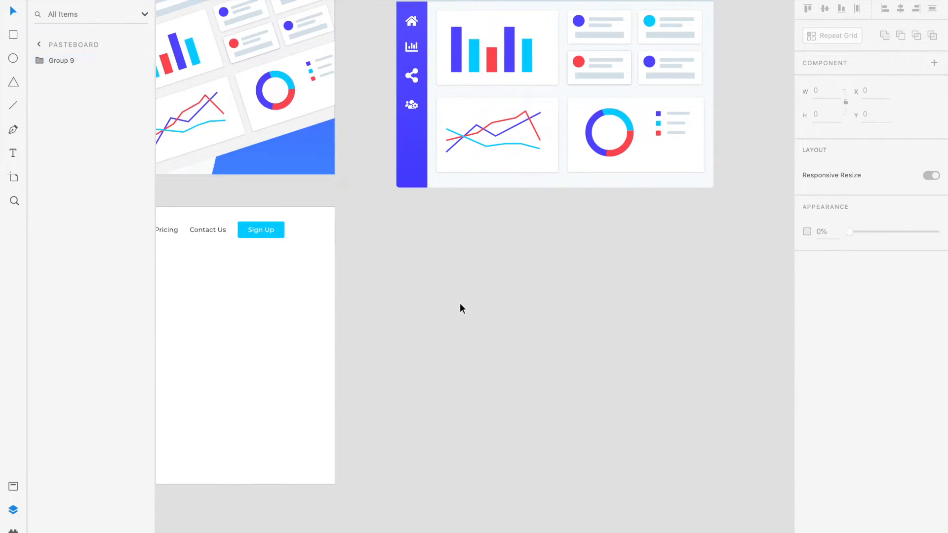
Step: Create another artboard with the Web 1366 preset
scroll(460, 303, left, 2)
scroll(460, 303, up, 1)
scroll(461, 308, right, 1)
scroll(461, 308, down, 1)
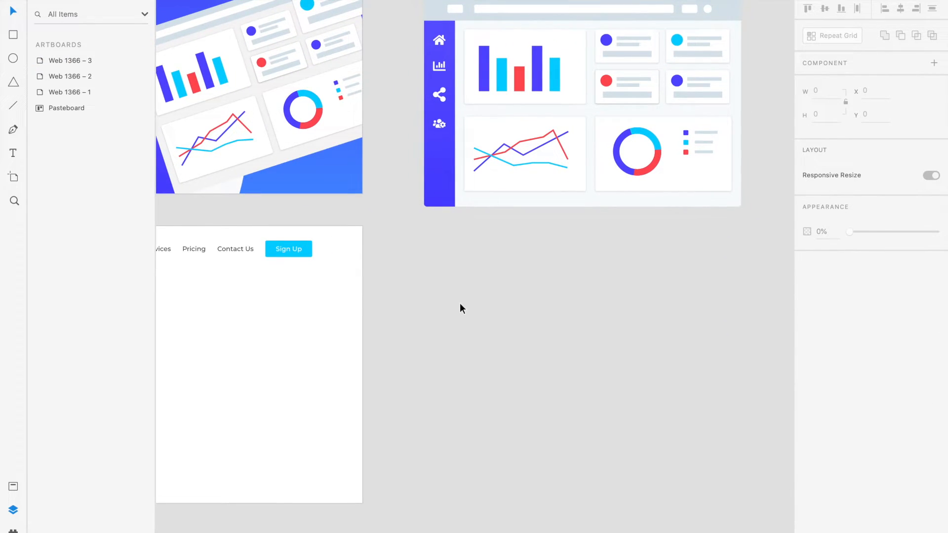
key(a)
scroll(908, 341, down, 3)
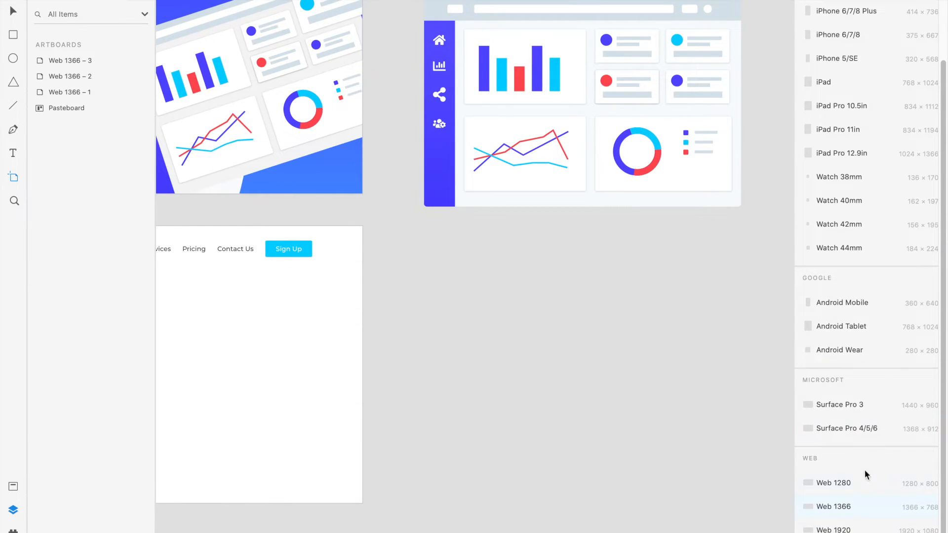
click(847, 509)
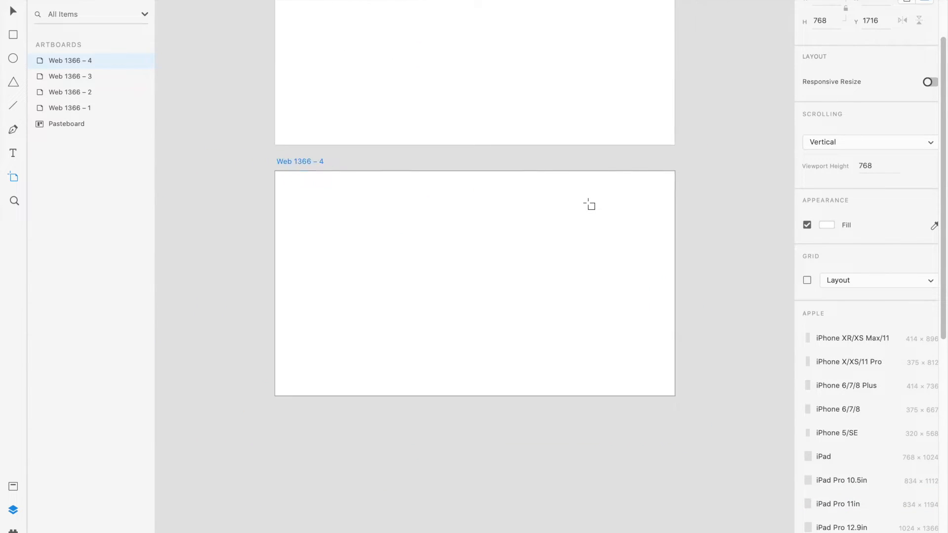
Step: Move the Web 1366 – 4 artboard beneath the dashboard illustration to X 1537, Y 858
scroll(588, 203, down, 3)
scroll(588, 203, up, 3)
key(v)
drag(496, 326, 662, 195)
scroll(661, 195, right, 3)
scroll(665, 207, up, 1)
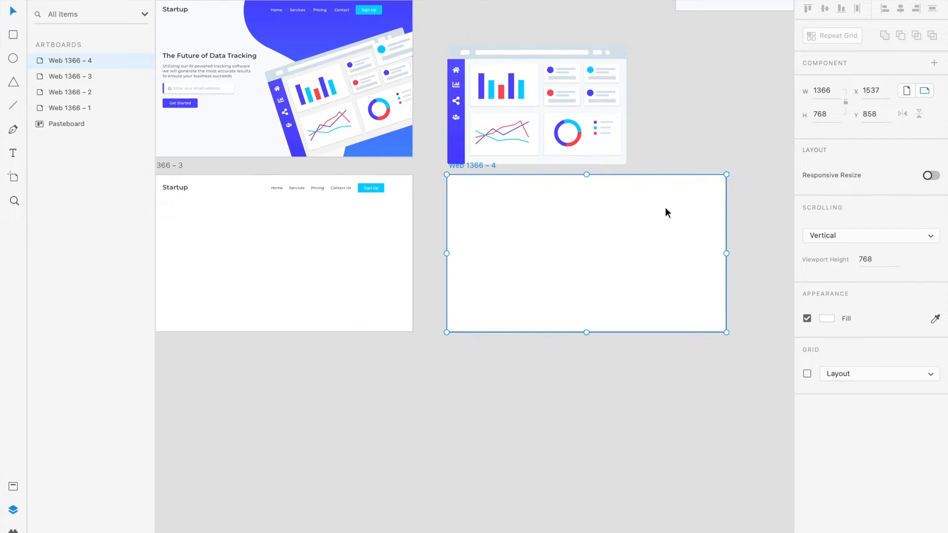
Step: Resize the Web 1366 – 4 artboard to 879 by 581 px to match the dashboard illustration's size
drag(725, 255, 628, 253)
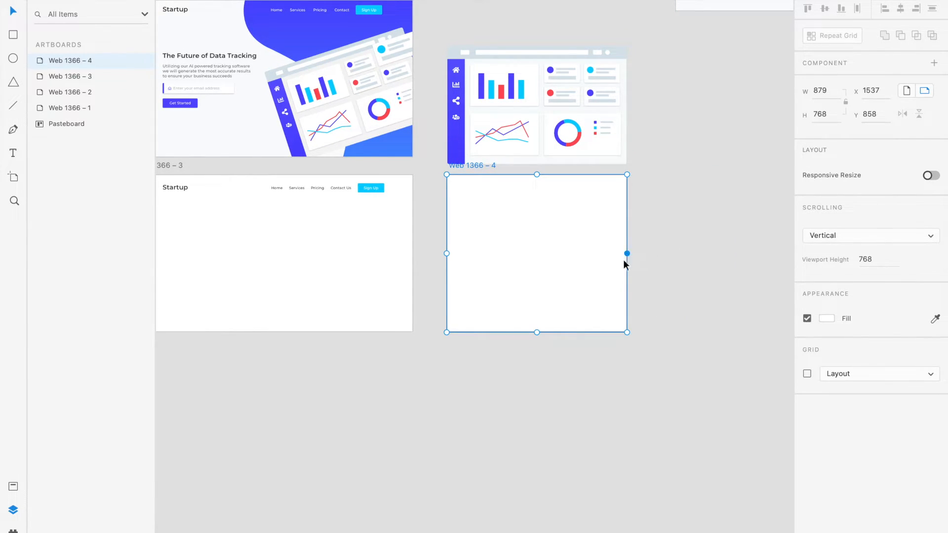
click(516, 60)
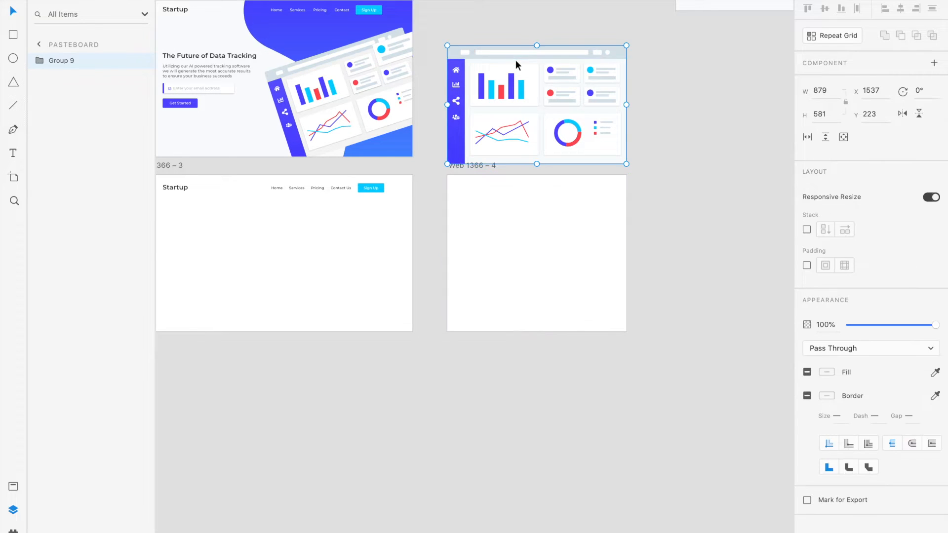
click(526, 245)
click(830, 118)
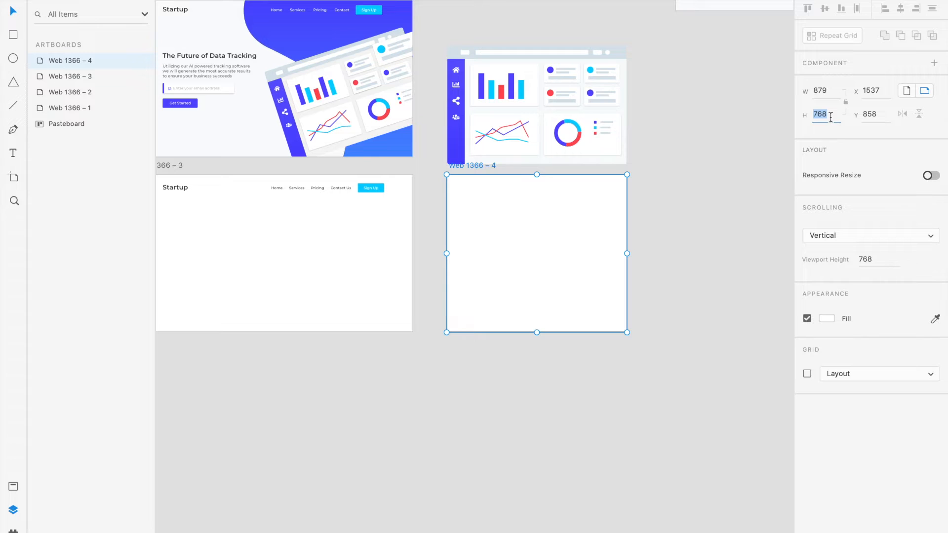
text(581)
key(Return)
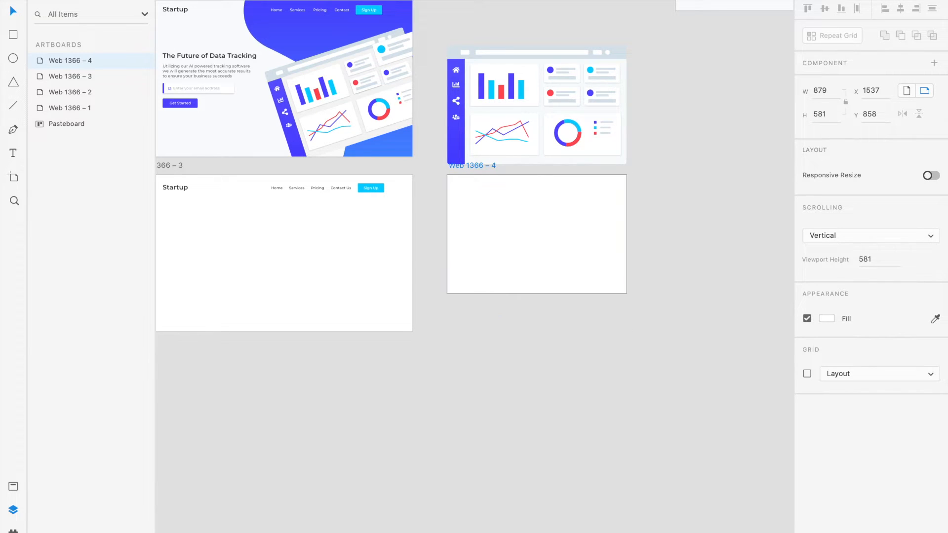
key(super+3)
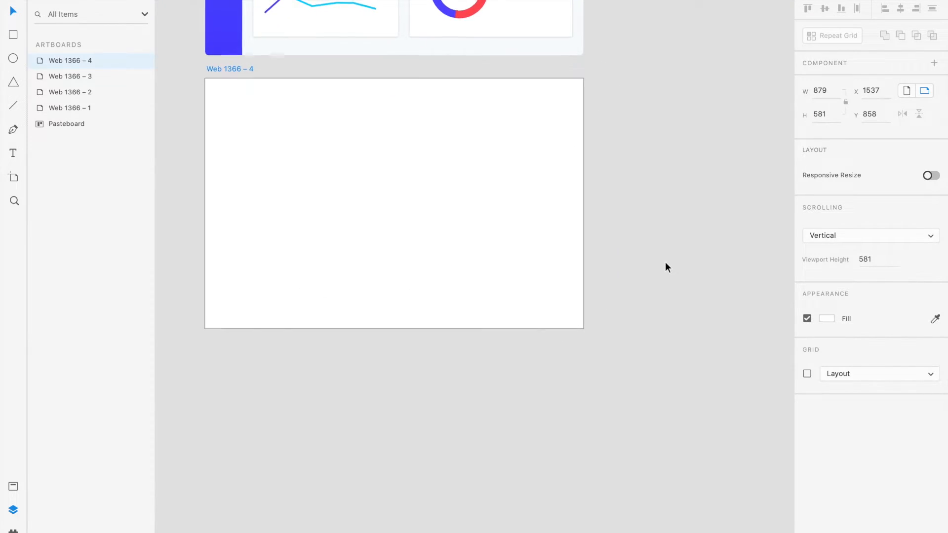
click(301, 212)
scroll(309, 212, up, 5)
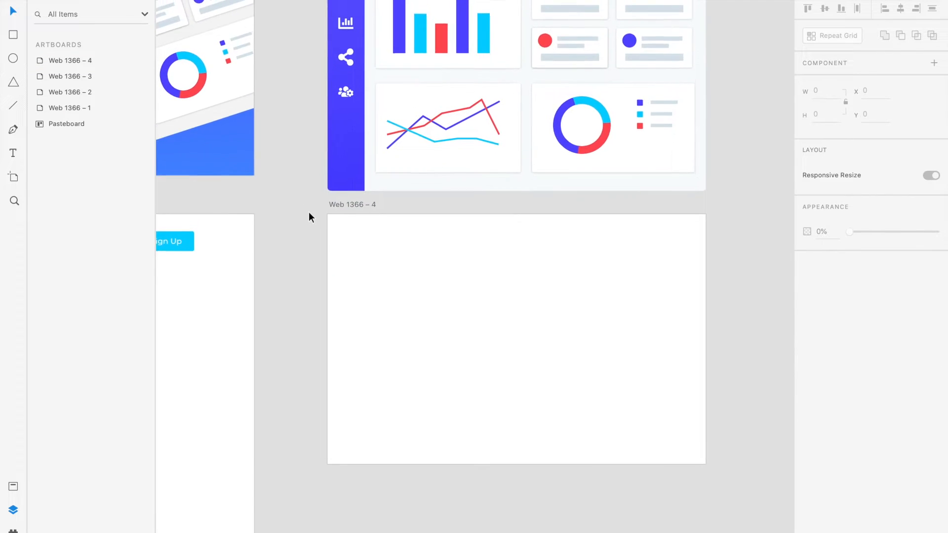
scroll(309, 212, down, 1)
scroll(309, 212, down, 2)
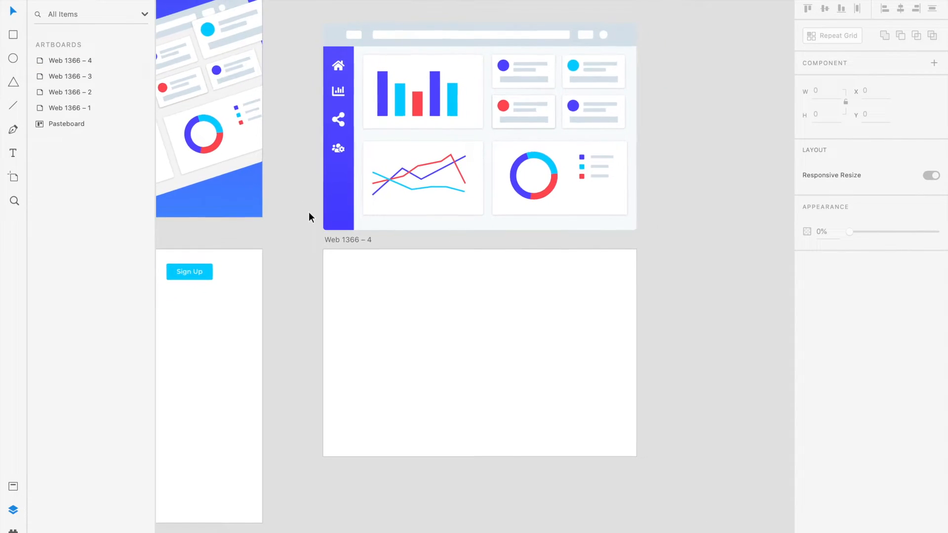
scroll(307, 258, left, 1)
scroll(306, 259, down, 1)
scroll(307, 259, down, 1)
scroll(307, 258, left, 1)
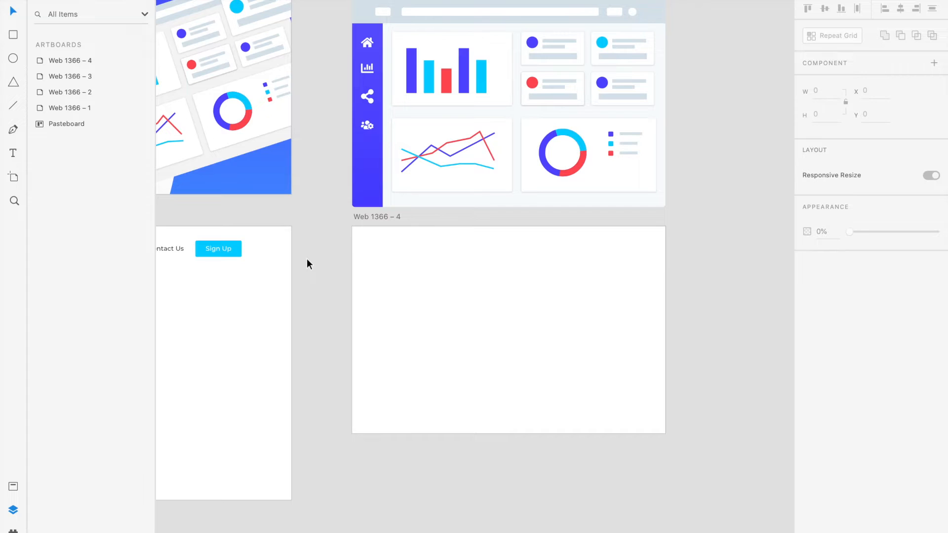
key(r)
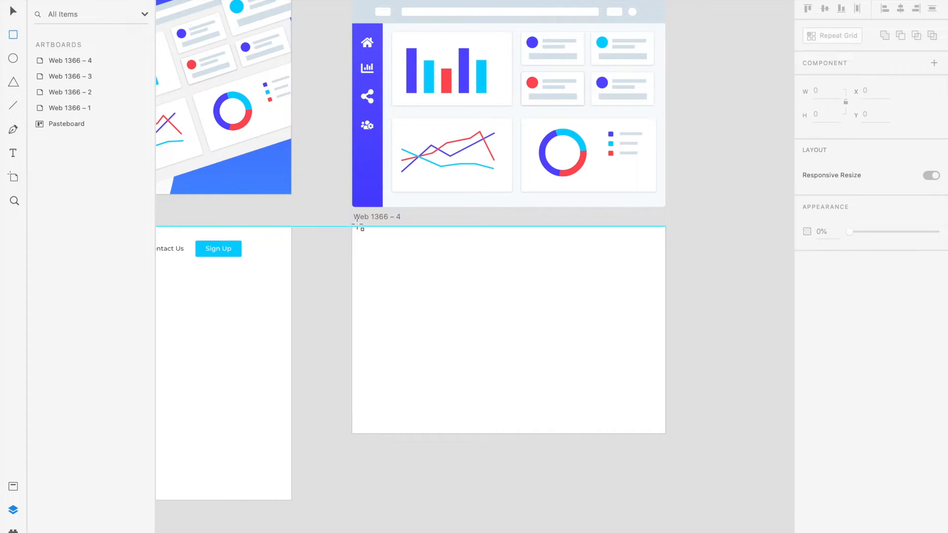
key(v)
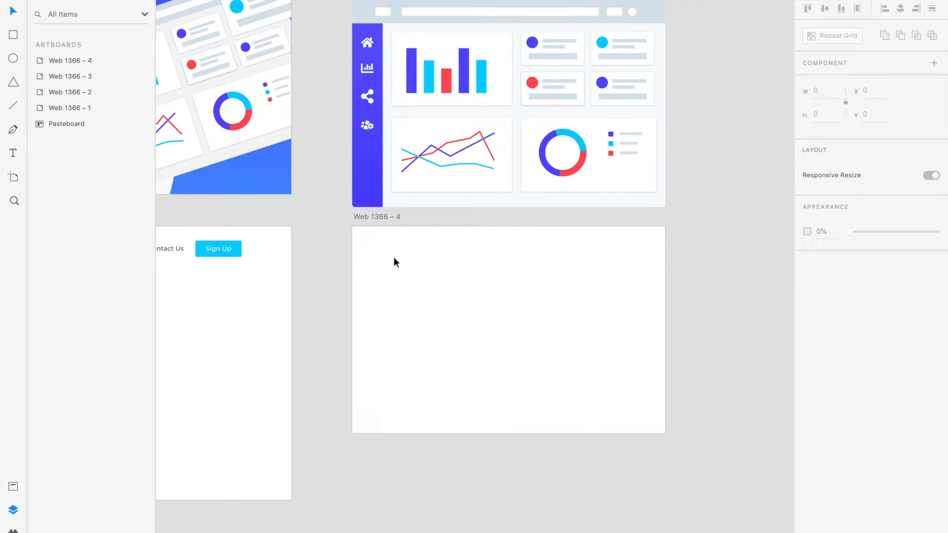
Step: Delete the Web 1366 – 4 artboard beneath the flat dashboard illustration
click(382, 216)
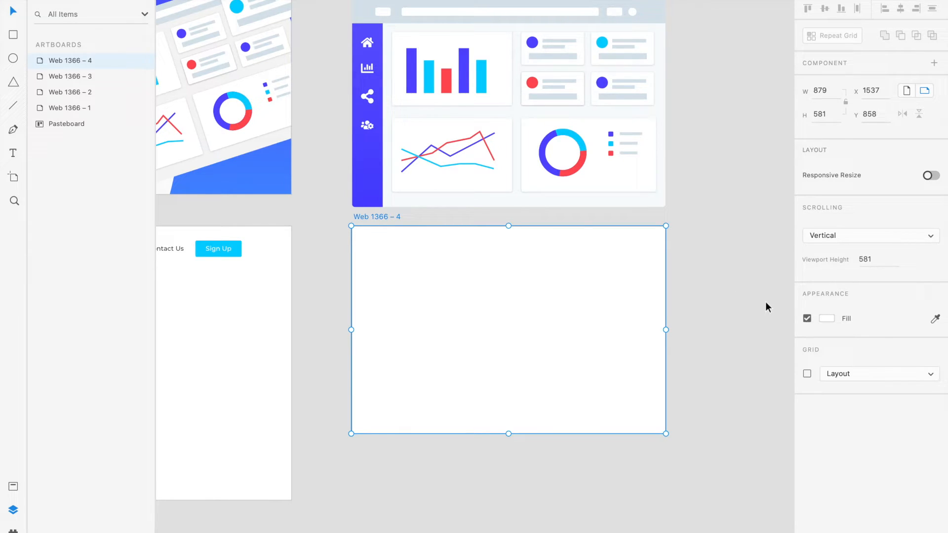
scroll(765, 307, left, 3)
scroll(766, 307, up, 1)
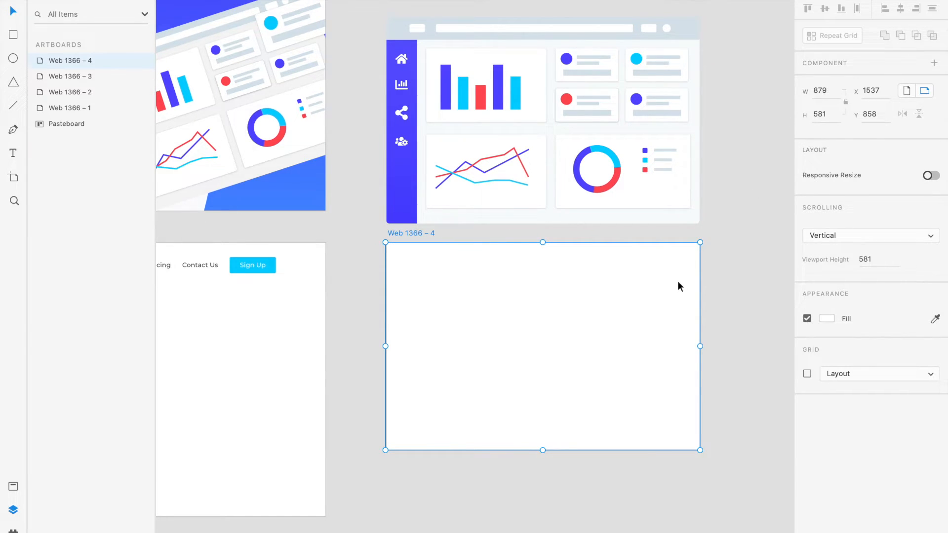
key(Delete)
Step: Draw a background rectangle beneath the dashboard illustration at X 1537, Y 885, and set its size to 879 by 561 px
drag(387, 253, 697, 454)
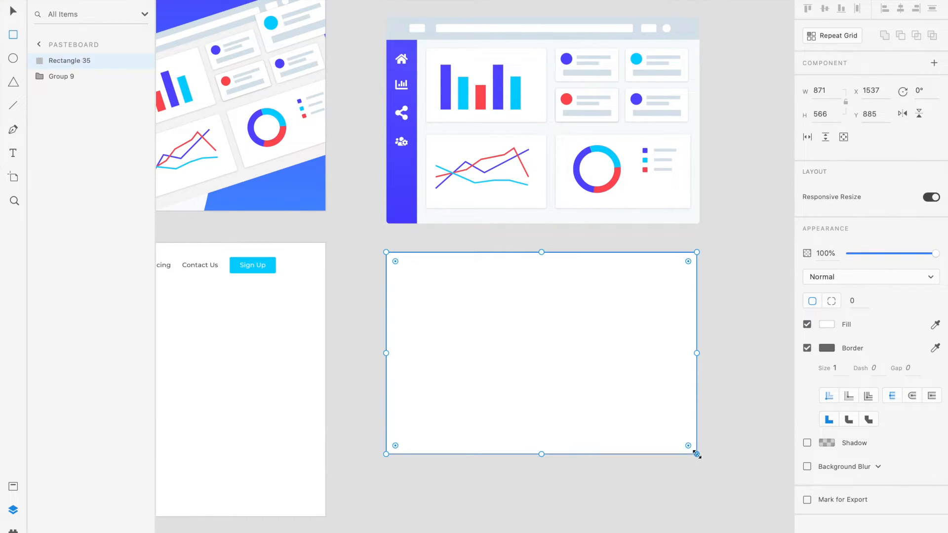
click(831, 91)
double_click(831, 91)
text(879)
key(Return)
double_click(831, 113)
text(561)
key(Return)
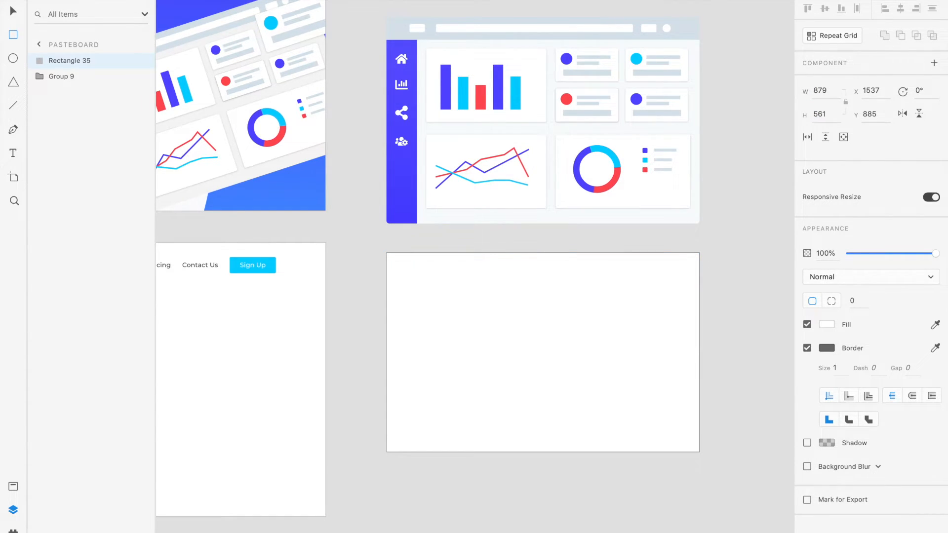
Step: Correct the new background rectangle's height to 581 px and remove its border
click(642, 208)
click(607, 301)
double_click(819, 114)
text(5)
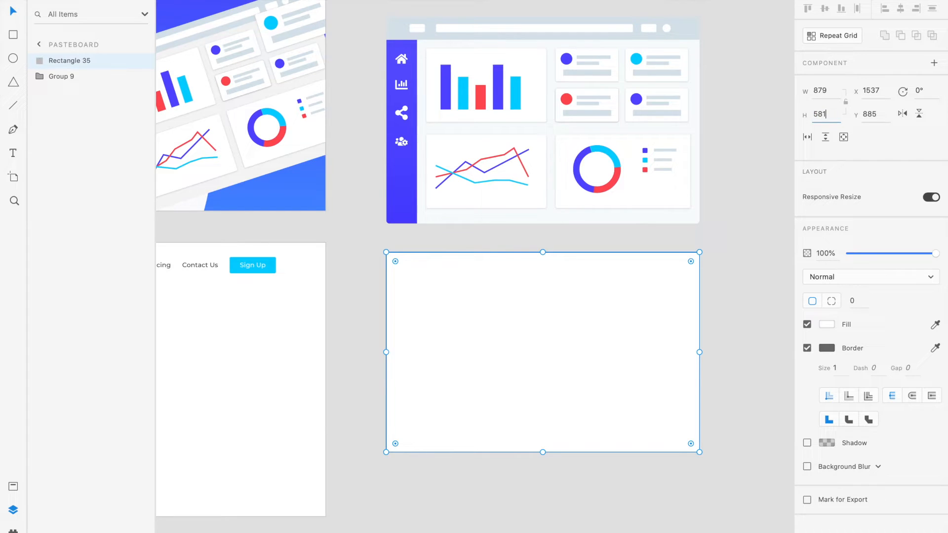
text(81)
key(Return)
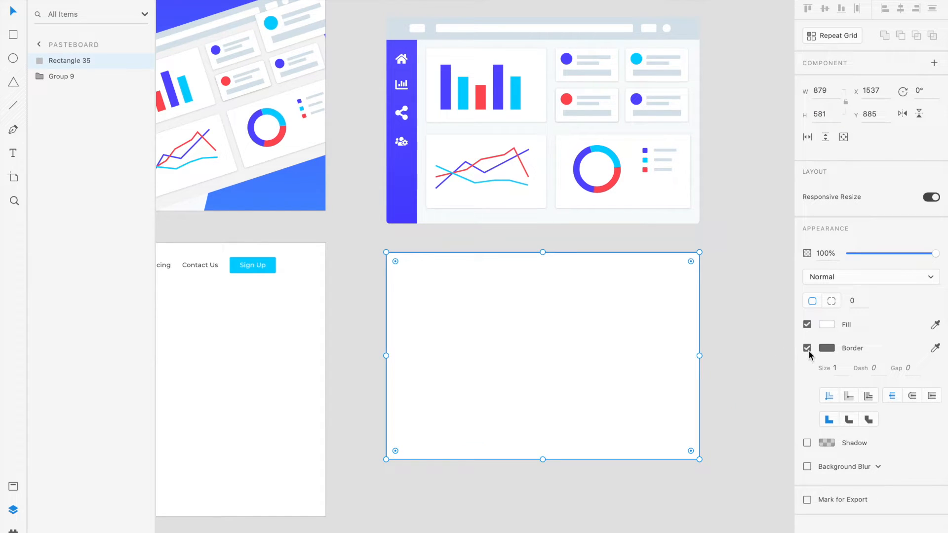
click(807, 348)
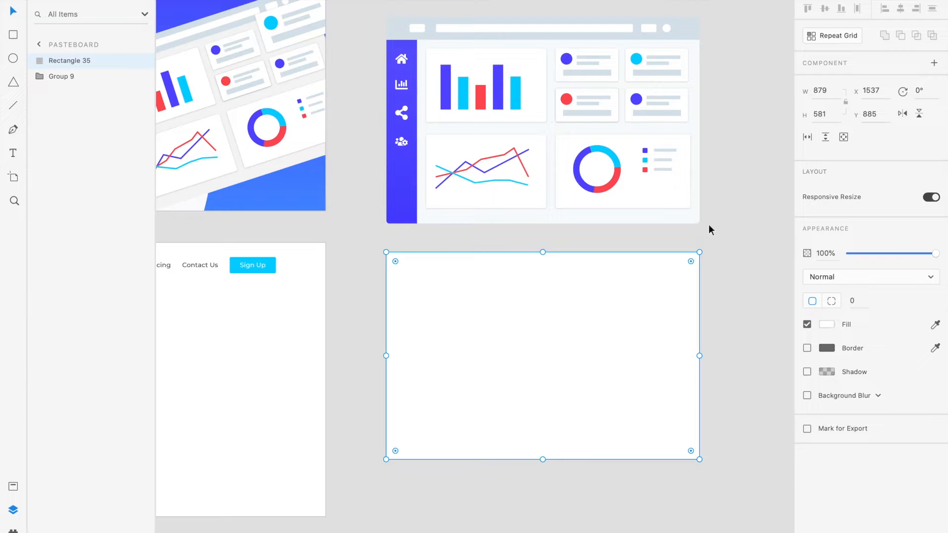
Step: Copy the fill colour #F7FAFC from the original illustration's background panel to the new background rectangle
click(682, 216)
double_click(683, 216)
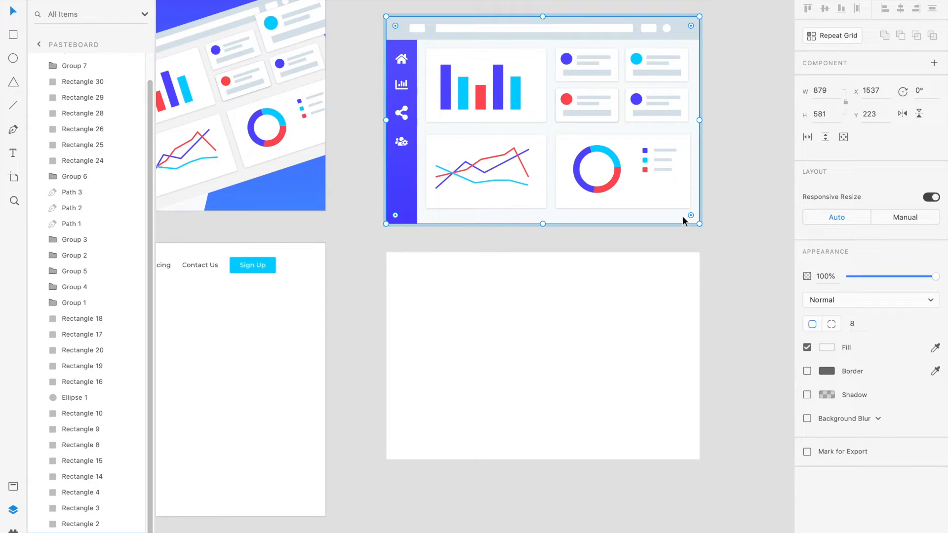
click(826, 348)
double_click(739, 400)
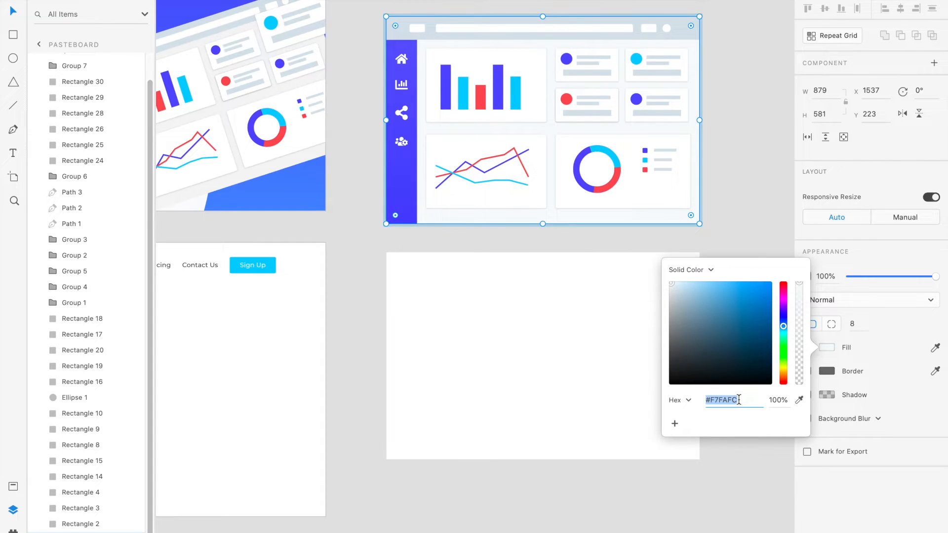
click(561, 360)
click(827, 325)
click(751, 378)
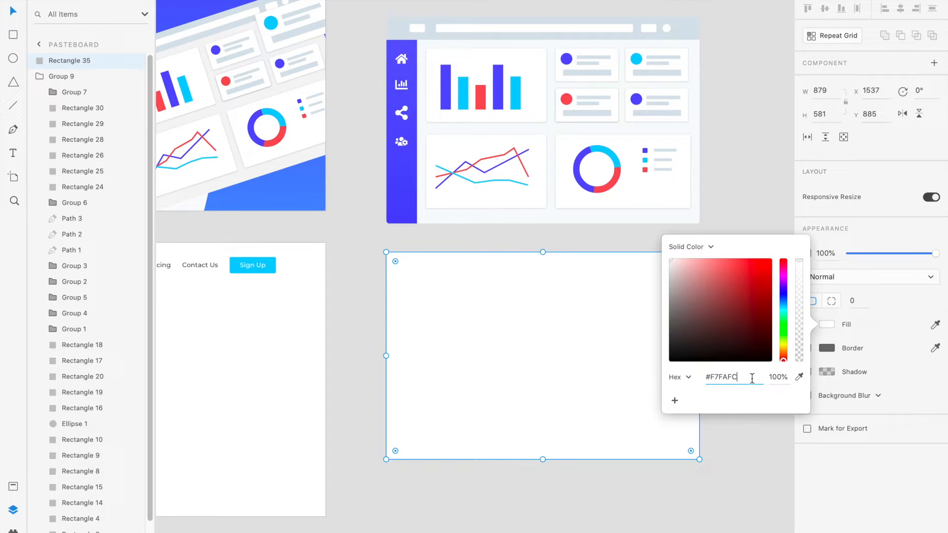
click(739, 438)
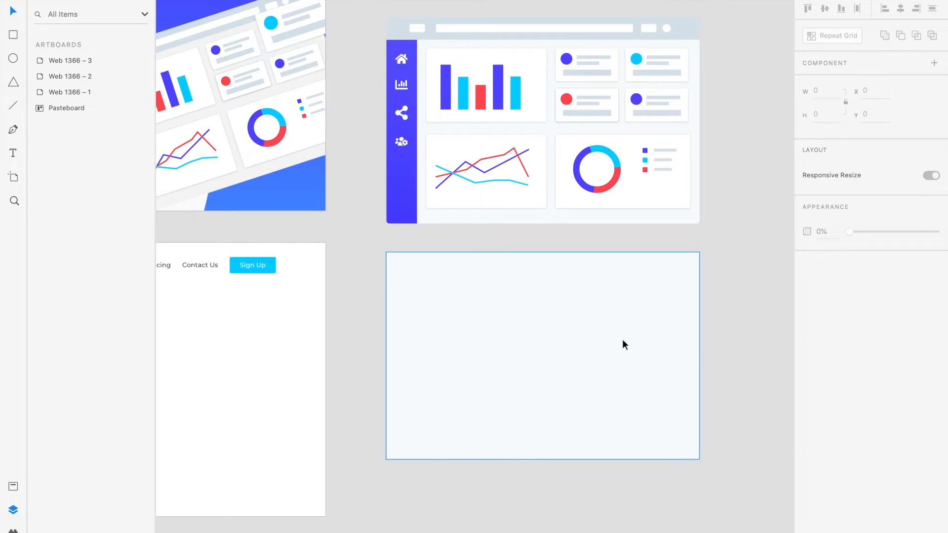
Step: Round all corners of the new background rectangle with a radius of 8
scroll(622, 339, down, 3)
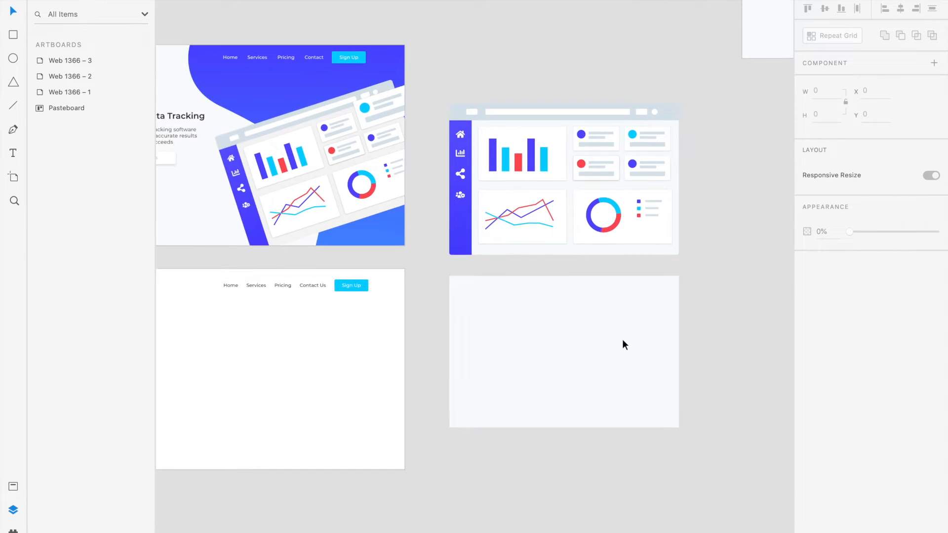
scroll(590, 274, up, 3)
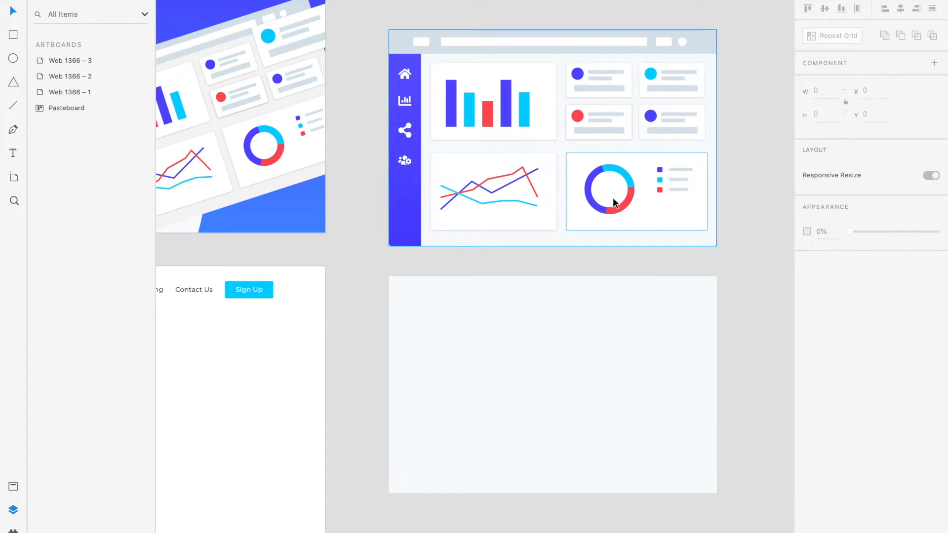
scroll(637, 234, down, 1)
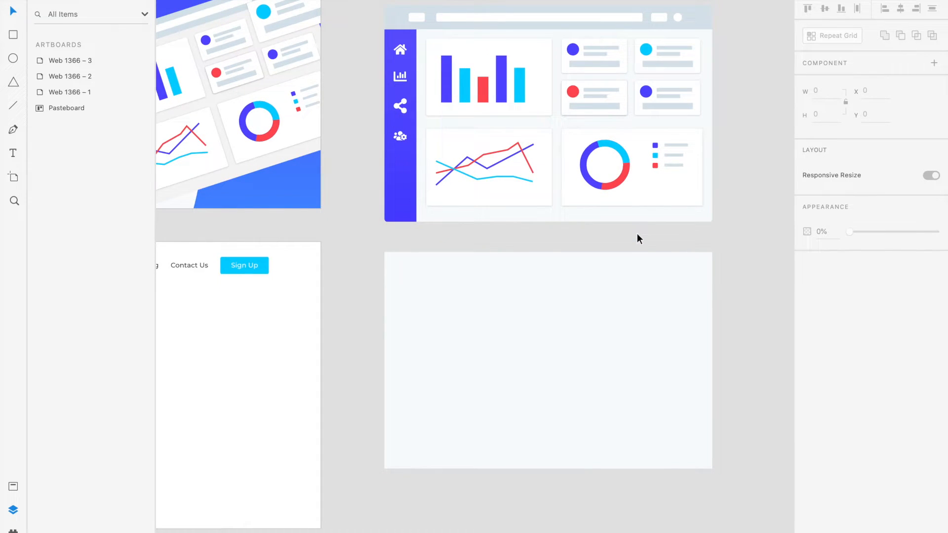
click(632, 288)
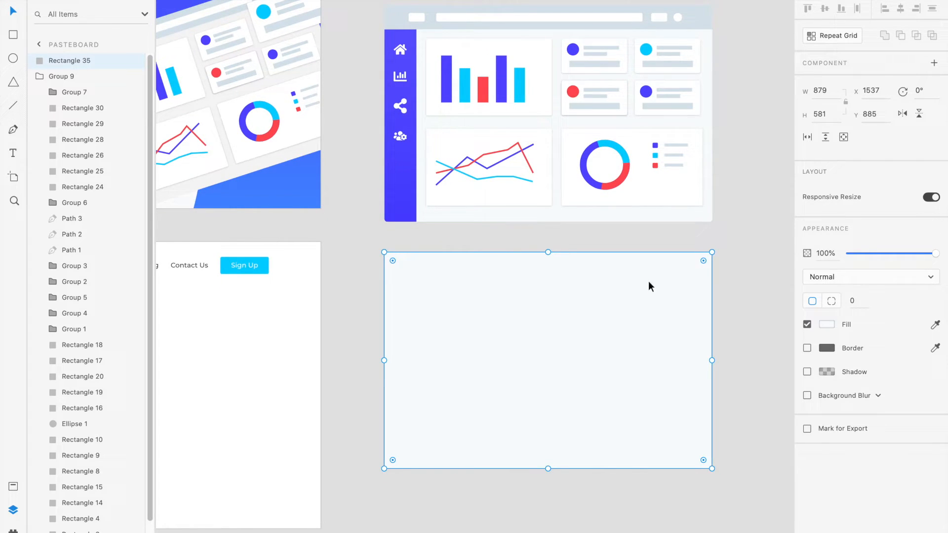
click(854, 303)
text(4)
key(Return)
text(8)
key(Return)
click(754, 292)
Step: Draw a borderless 96 by 581 px sidebar rectangle along the left edge of the new dashboard background
scroll(754, 291, left, 2)
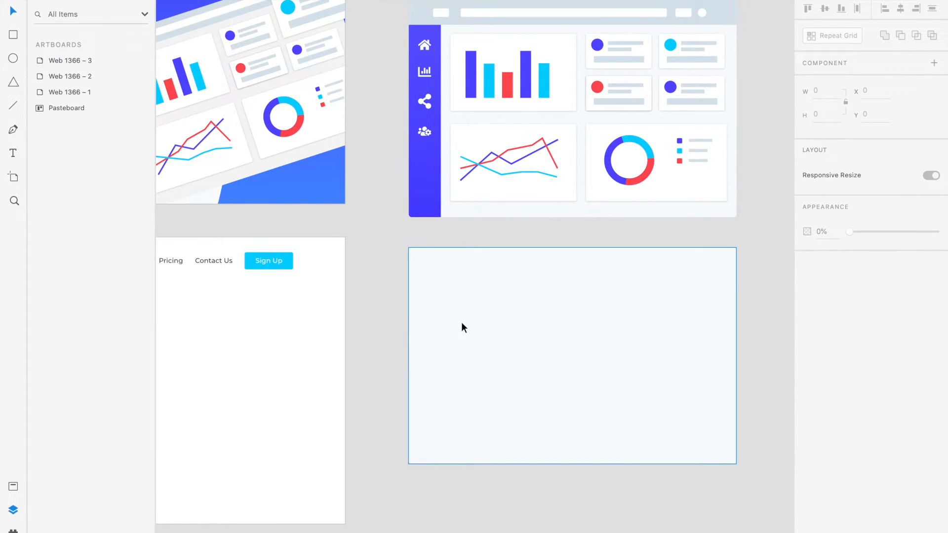
key(r)
drag(409, 248, 444, 464)
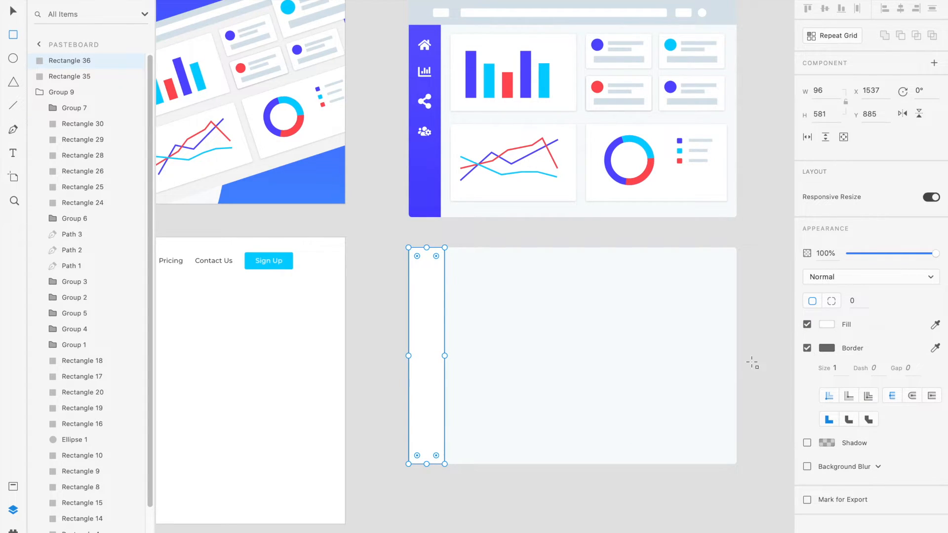
scroll(514, 366, up, 3)
scroll(514, 367, left, 2)
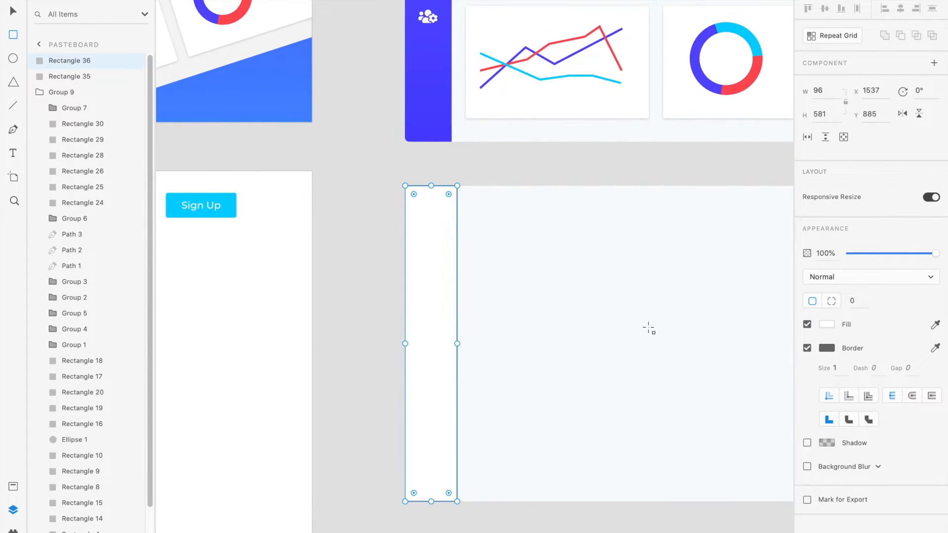
click(807, 349)
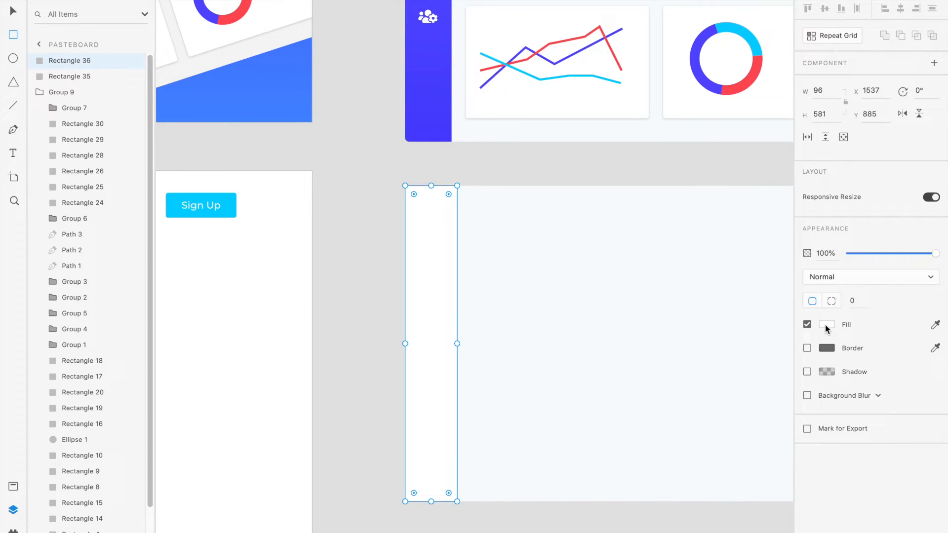
Step: Fill the new sidebar rectangle with the purple-blue colour sampled from the original illustration's sidebar
click(826, 324)
click(797, 379)
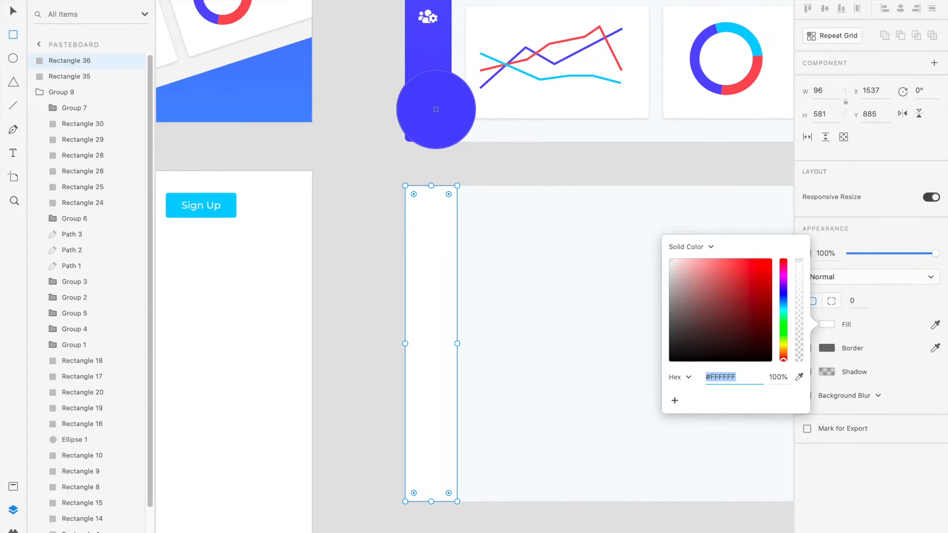
click(437, 106)
click(745, 374)
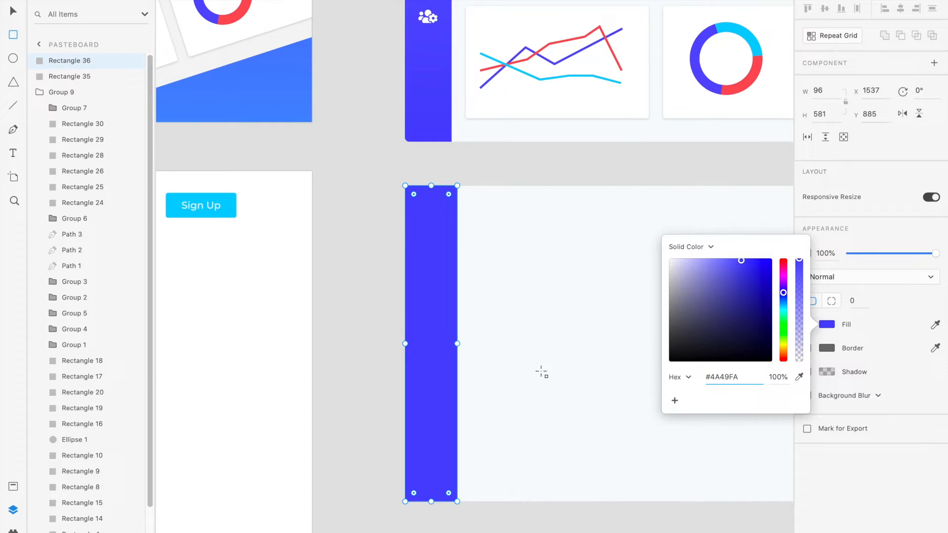
key(BackSpace)
click(649, 166)
Step: Shorten the new sidebar from its upper edge to 488 px high, starting at Y 978
key(v)
drag(432, 186, 429, 237)
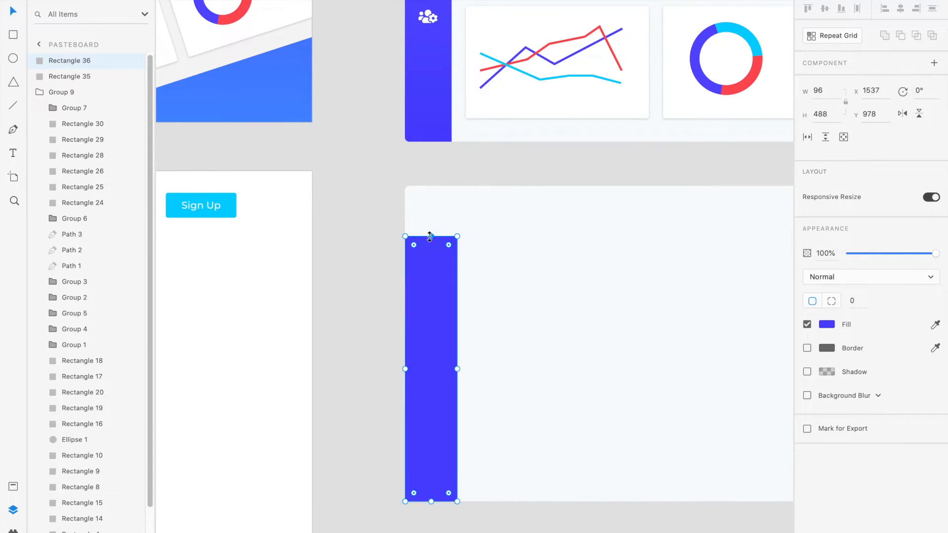
scroll(430, 237, down, 4)
scroll(429, 237, up, 2)
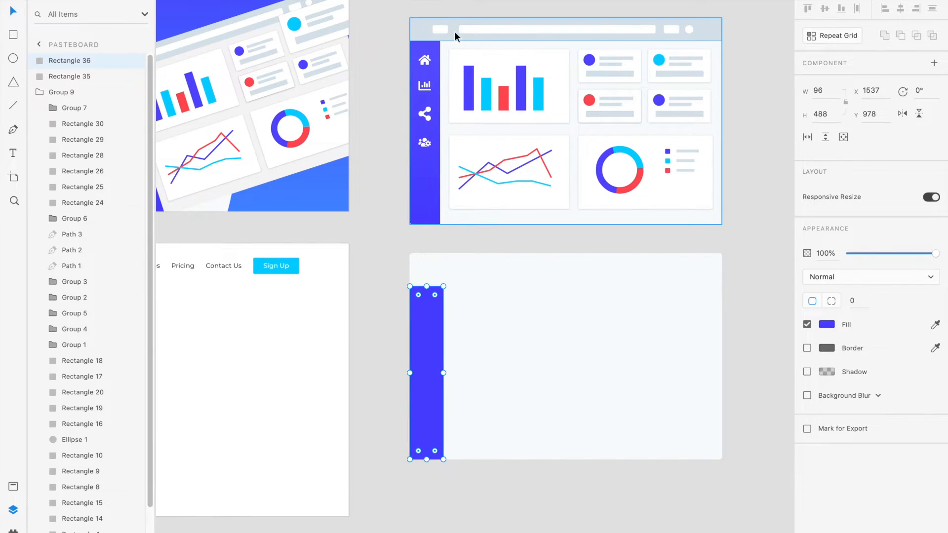
scroll(451, 268, down, 2)
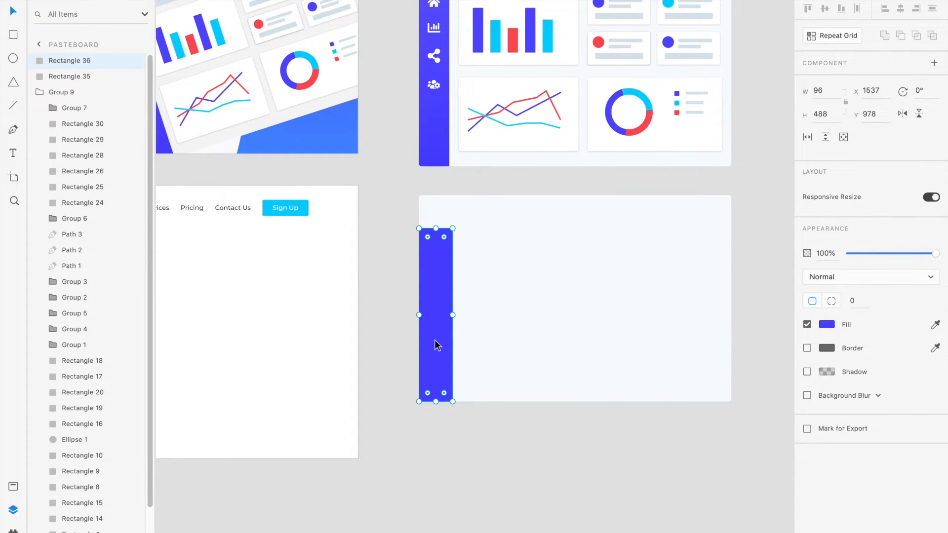
Step: Round only the lower-left corner of the new sidebar rectangle with a radius of 8
click(539, 447)
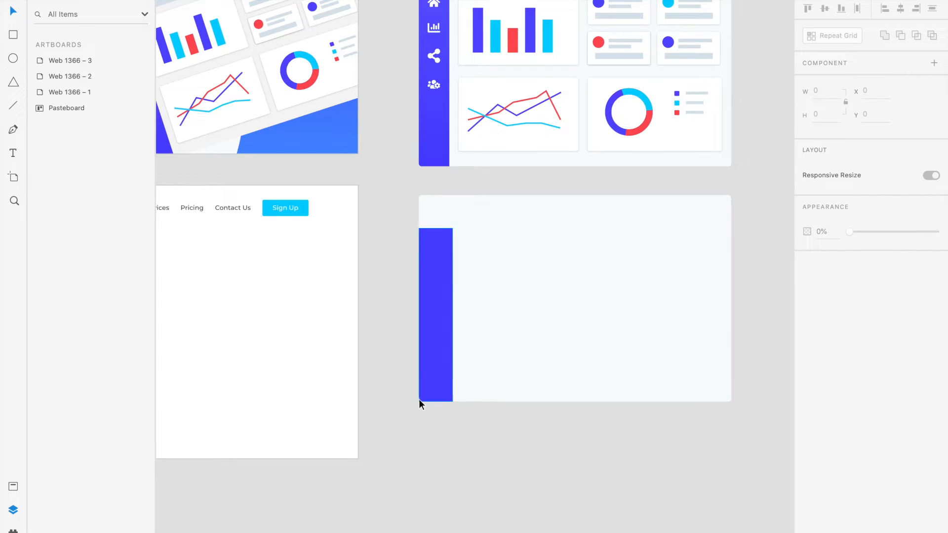
click(443, 340)
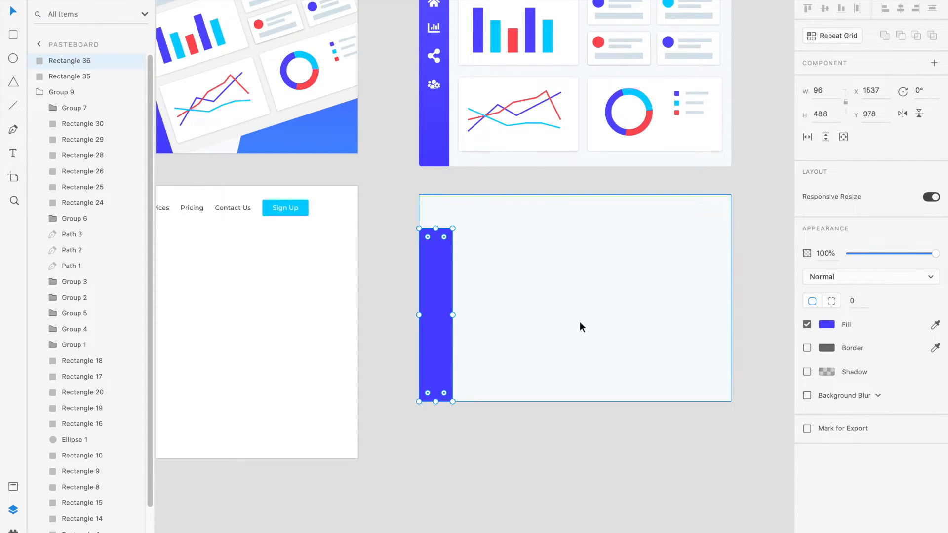
click(831, 301)
click(931, 302)
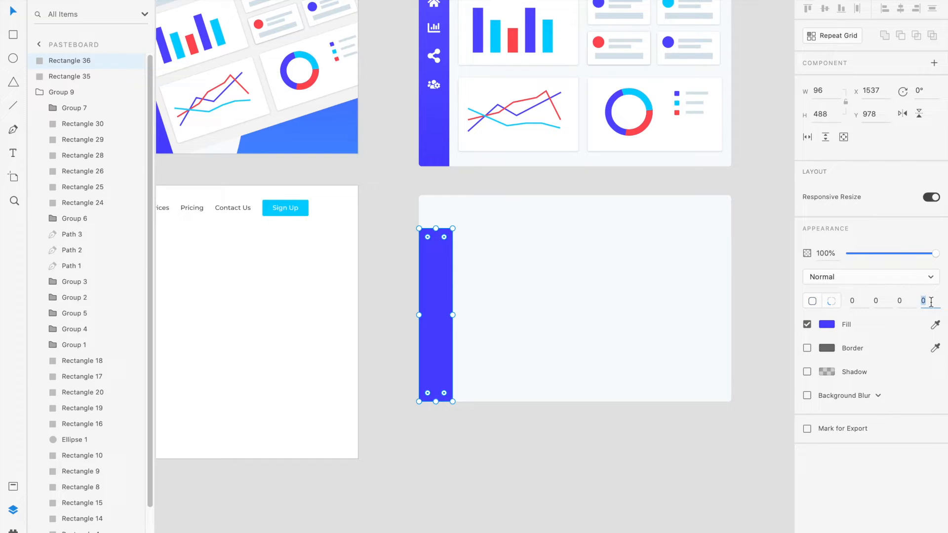
text(8)
key(Return)
click(415, 429)
Step: Draw an 879 by 93 px header rectangle across the top of the new dashboard background at X 1537, Y 885
scroll(427, 417, up, 3)
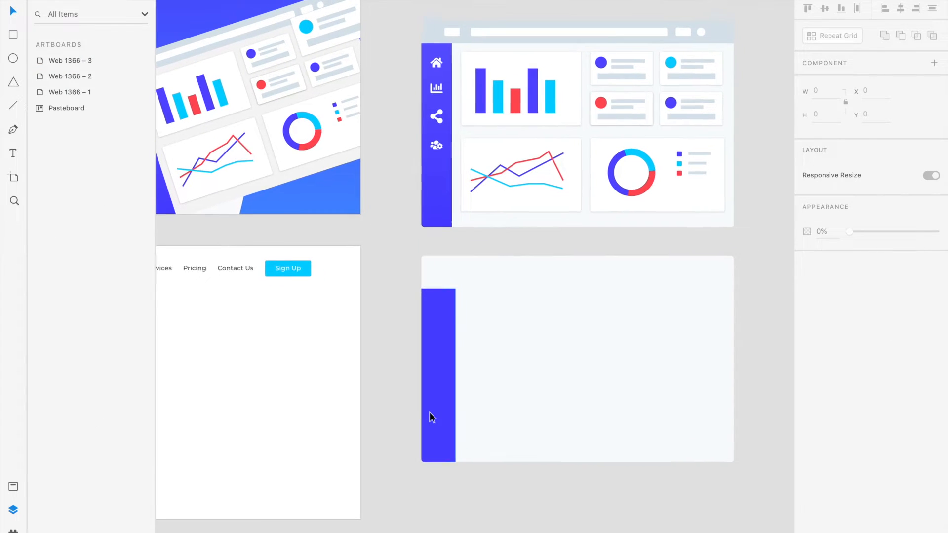
scroll(430, 412, up, 1)
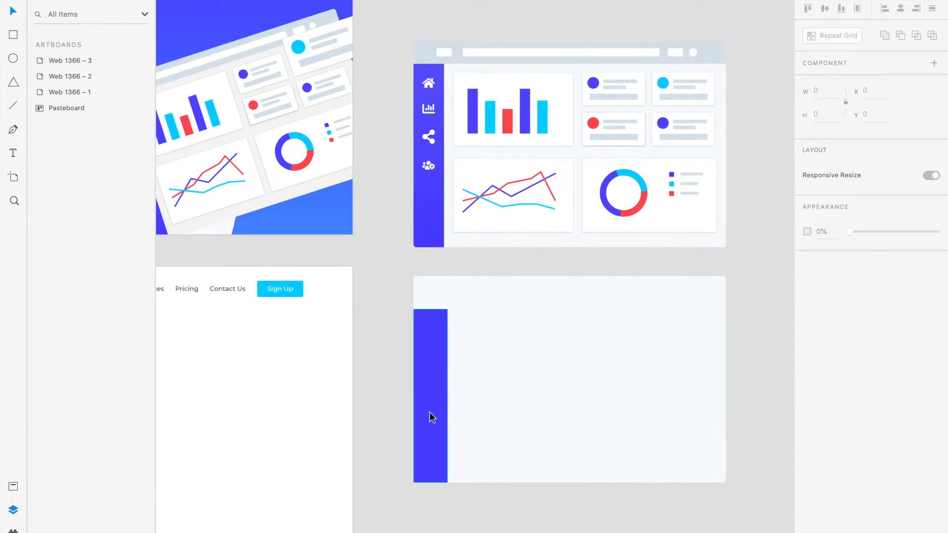
key(r)
mouse_move(414, 276)
mouse_down()
mouse_move(618, 294)
mouse_move(730, 316)
mouse_move(725, 310)
mouse_up()
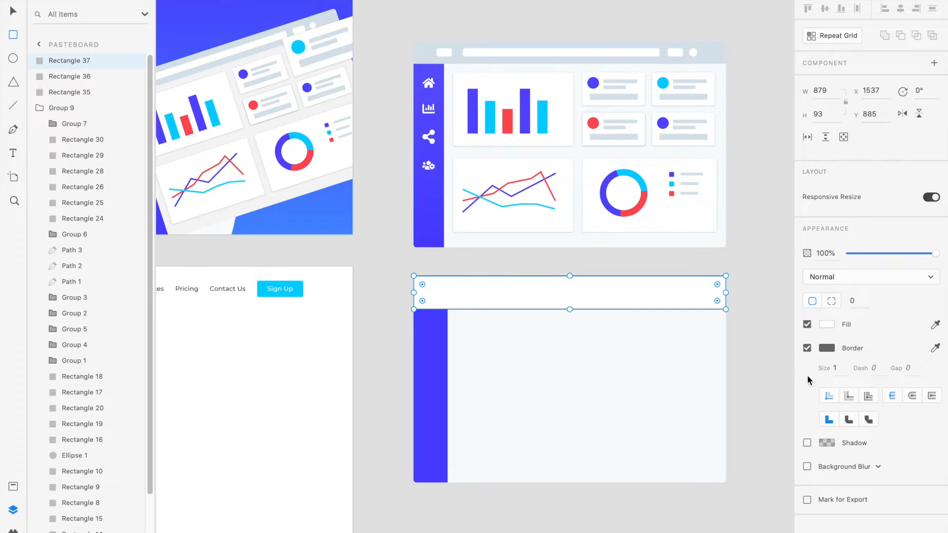
Step: Remove the header rectangle's border and fill it with the light blue-grey #DAE3EA sampled from the original illustration's header
click(807, 348)
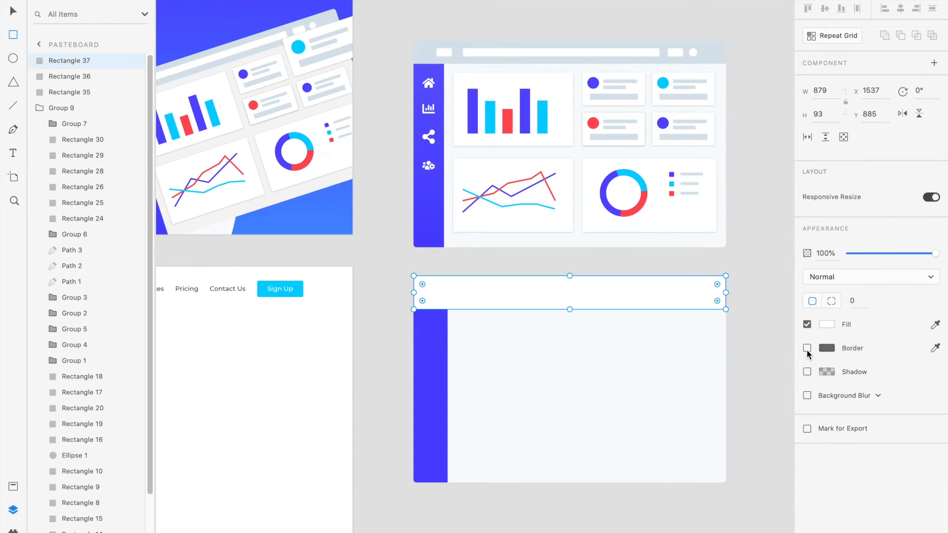
click(828, 325)
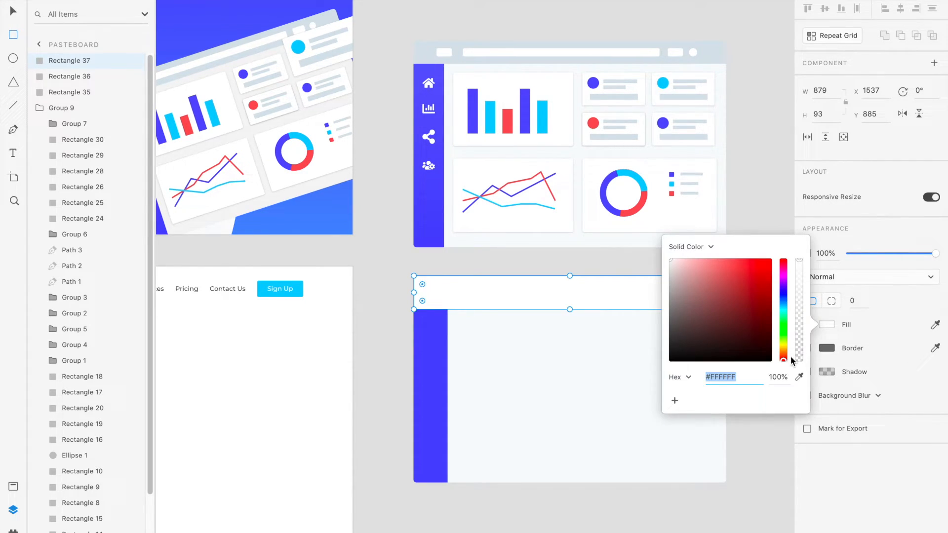
click(799, 377)
click(425, 55)
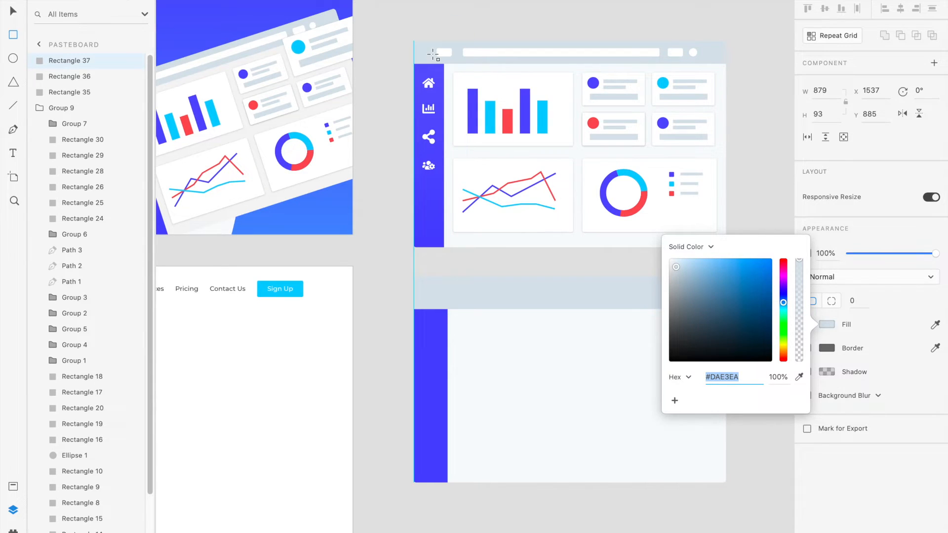
click(751, 375)
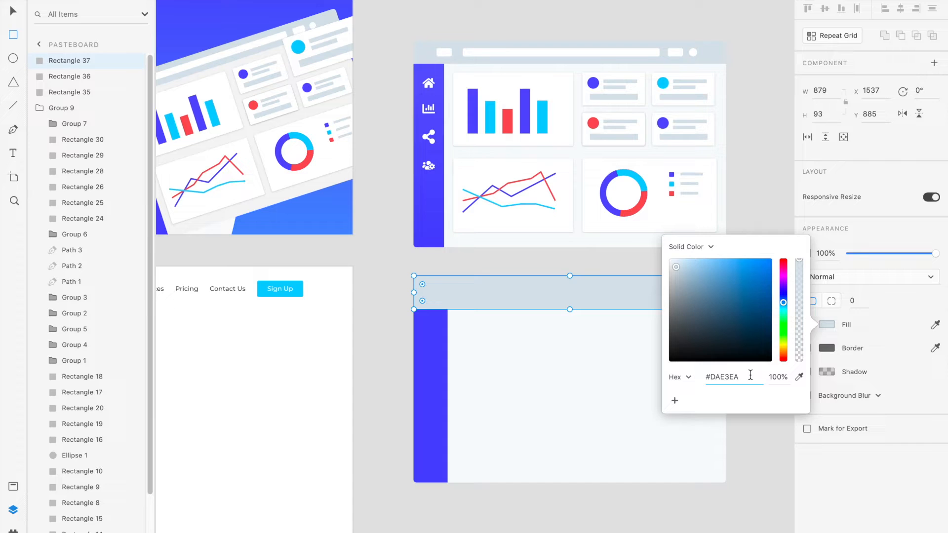
click(587, 261)
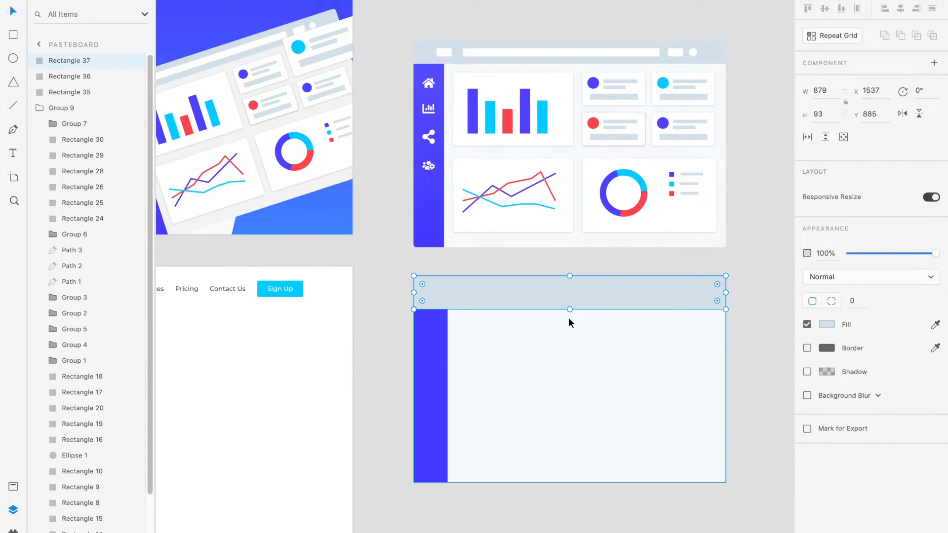
Step: Shorten the new header to 75 px high and extend the sidebar up to meet it at Y 960
scroll(568, 319, up, 2)
drag(570, 307, 568, 297)
click(396, 341)
drag(387, 306, 387, 298)
click(423, 286)
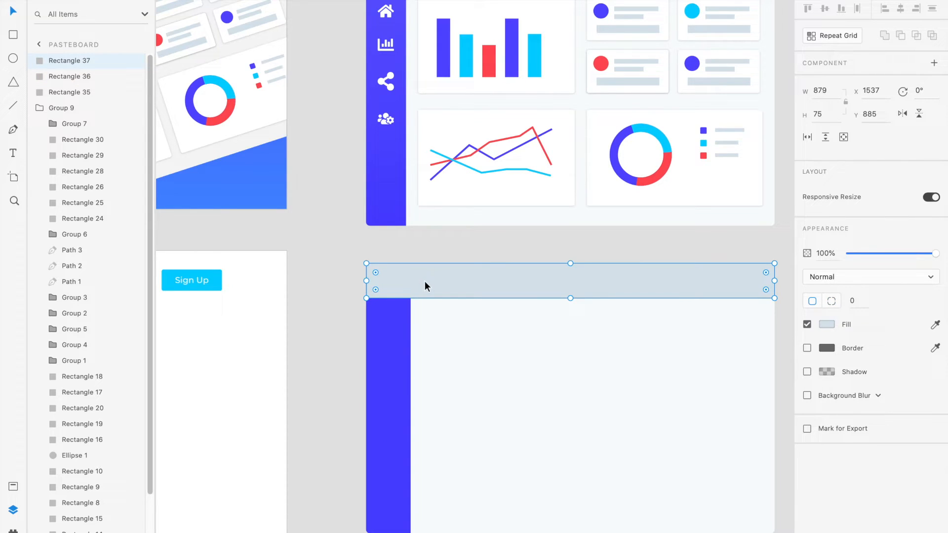
Step: Narrow the new sidebar rectangle slightly, keeping it aligned with the dashboard's outer edge
click(380, 355)
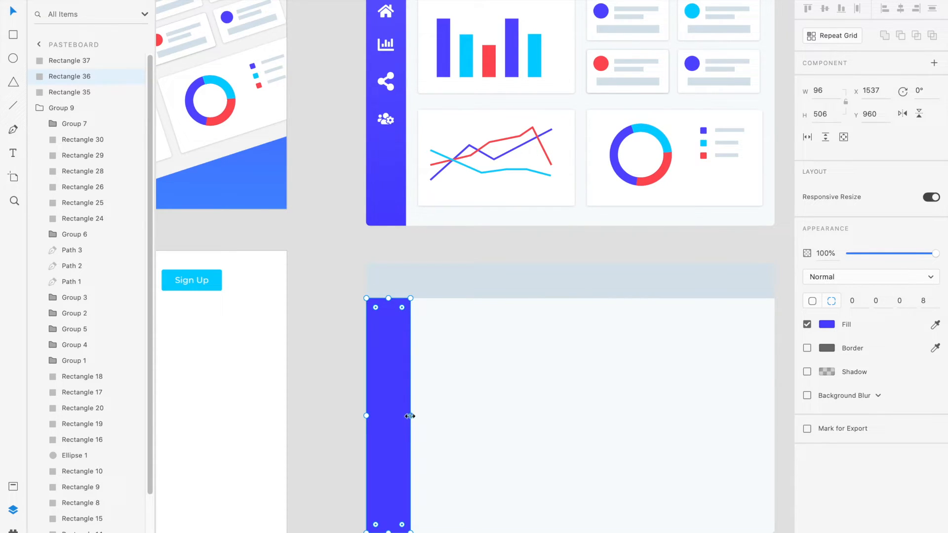
click(820, 92)
key(Return)
click(328, 317)
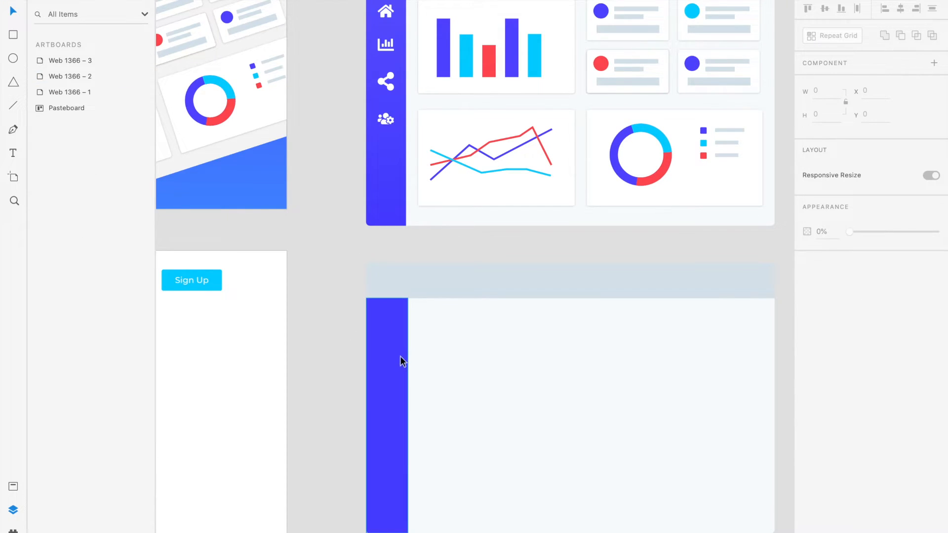
Step: Draw a borderless white bar 584 by 28 px inside the new header at X 1681, Y 909
scroll(415, 350, right, 2)
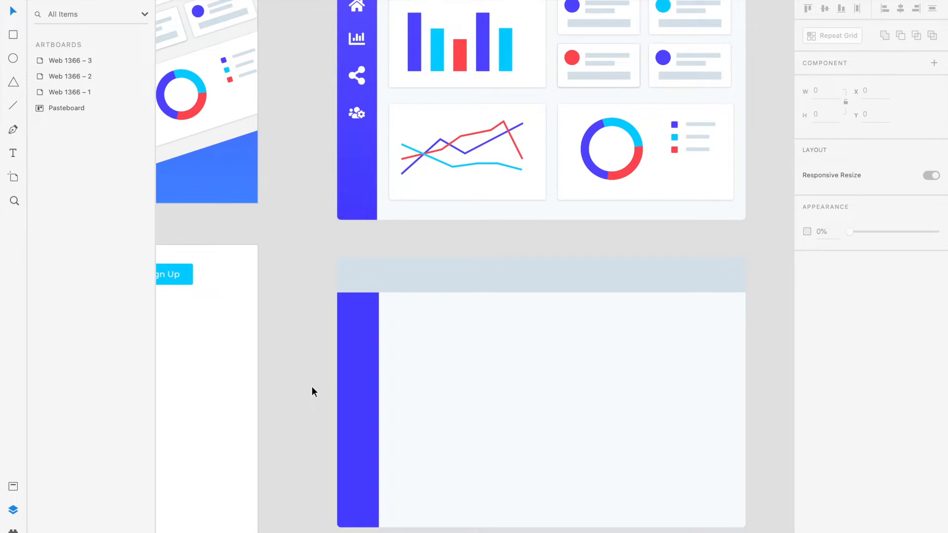
scroll(312, 386, up, 3)
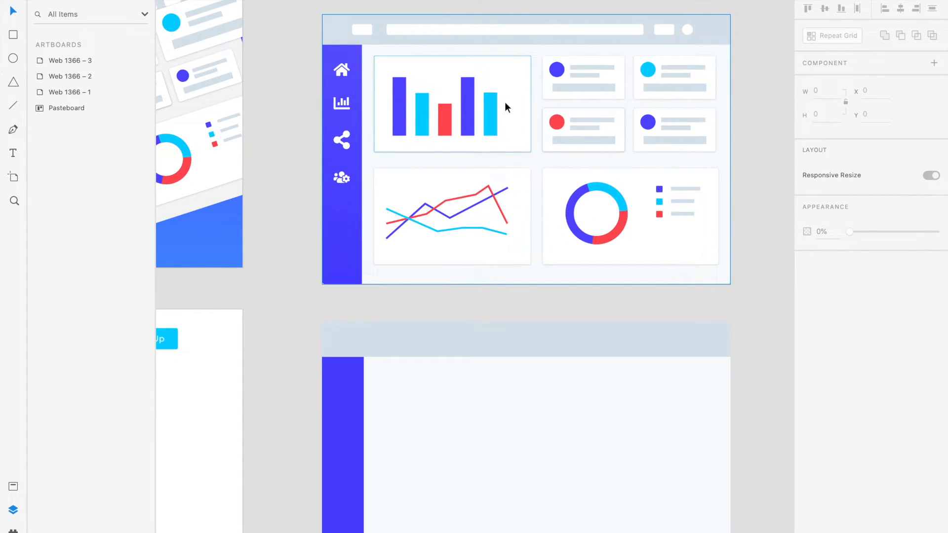
key(r)
mouse_move(390, 334)
mouse_down()
mouse_move(494, 349)
mouse_move(649, 348)
mouse_up()
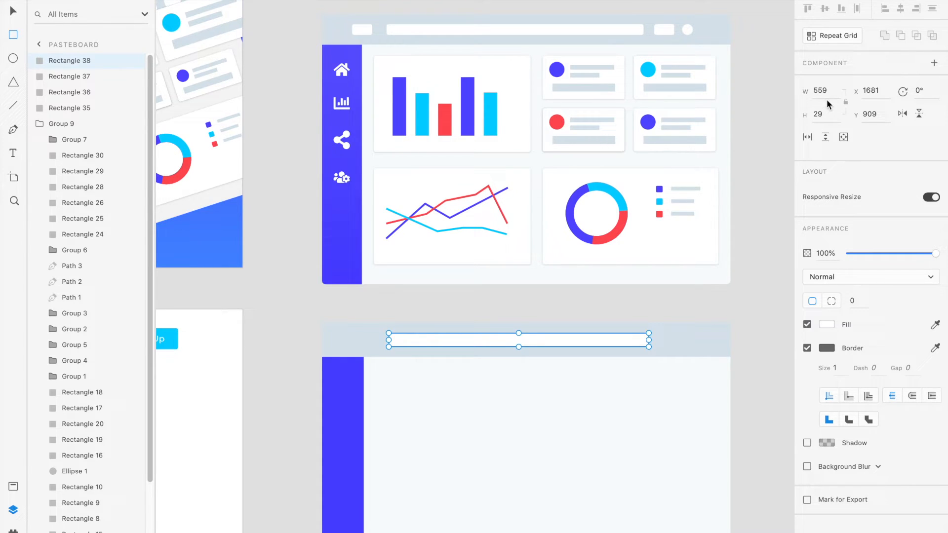
drag(648, 341, 660, 340)
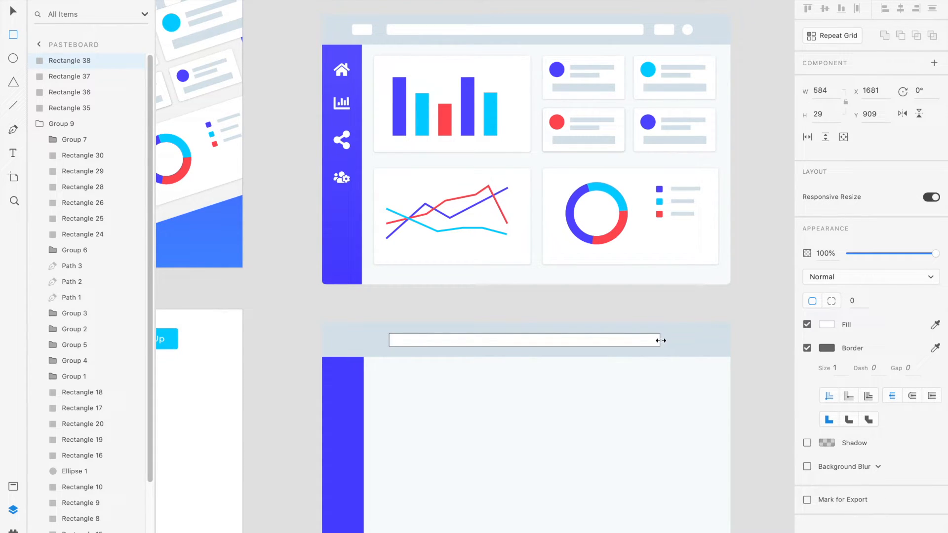
click(806, 349)
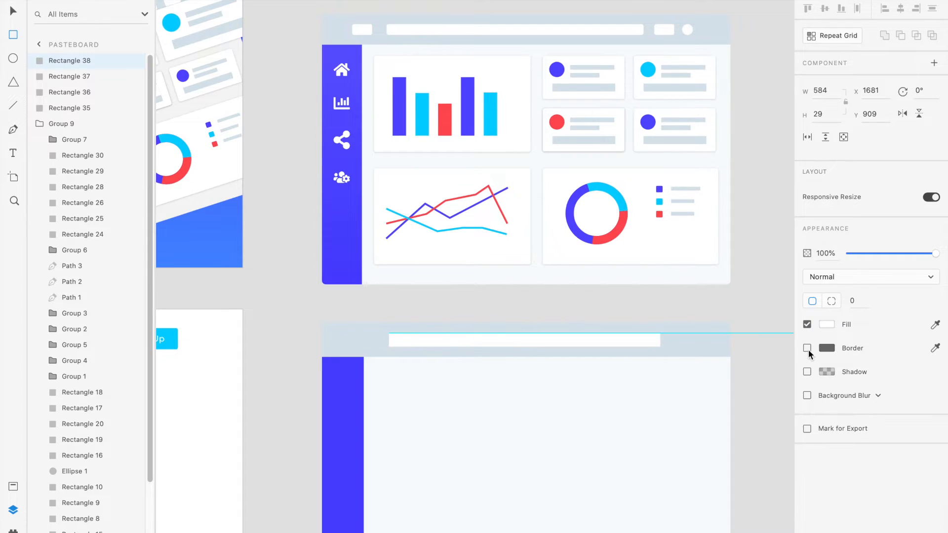
click(827, 113)
text(28)
key(Return)
Step: Move the white header bar to X 1685 and round its corners with a radius of 4
key(v)
click(573, 378)
click(525, 342)
drag(524, 340, 526, 340)
scroll(526, 339, left, 2)
scroll(525, 339, up, 4)
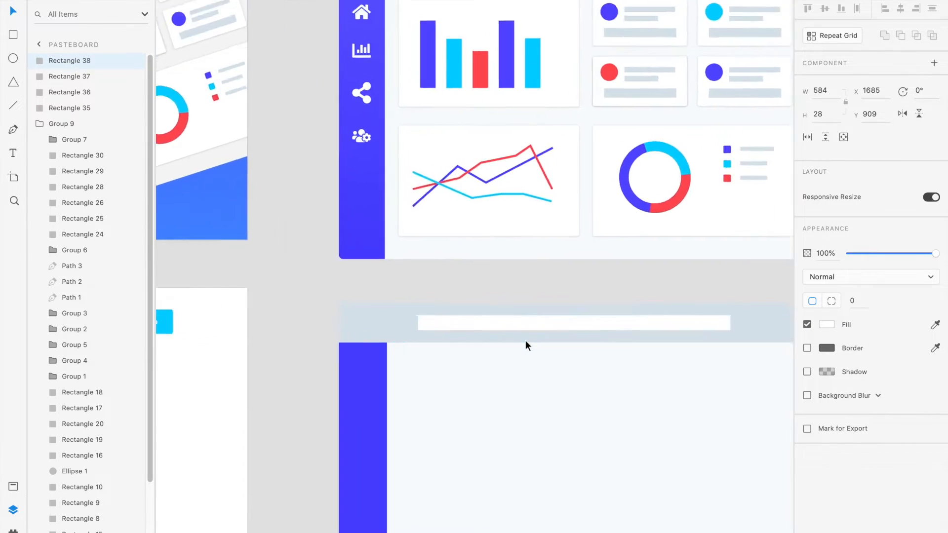
scroll(525, 340, right, 2)
scroll(525, 340, up, 2)
click(855, 302)
text(4)
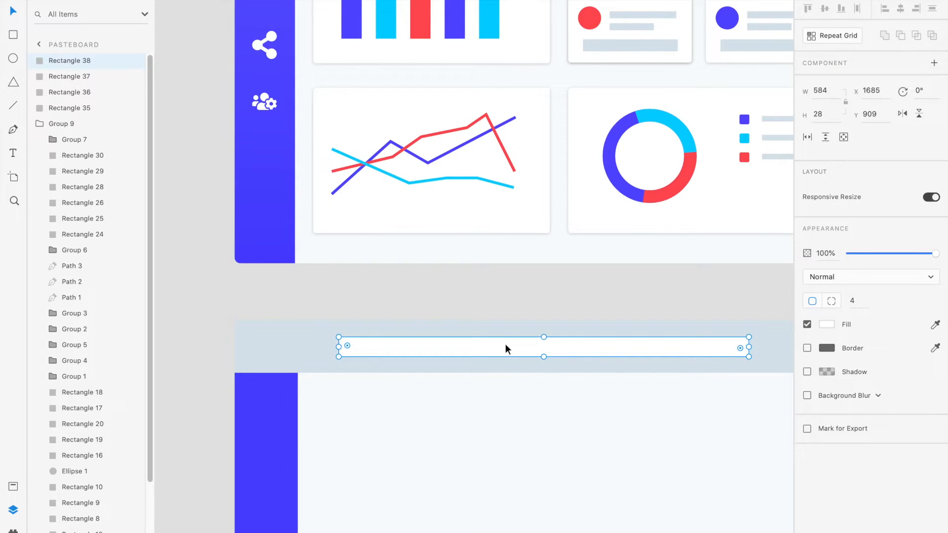
Step: Duplicate the white header bar, shorten the copy to 60 px wide and place it before the bar at X 1601, Y 909
key(ctrl+d)
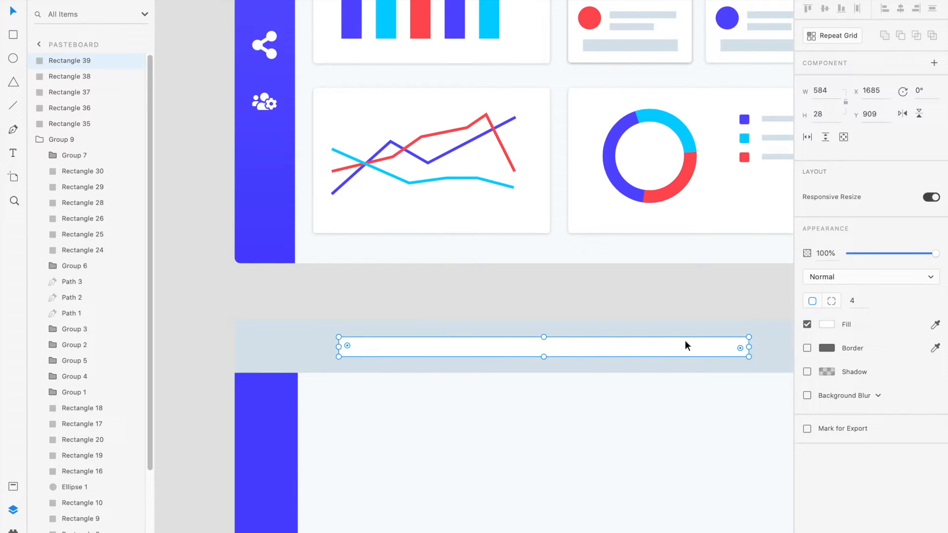
drag(678, 342, 651, 333)
drag(720, 337, 352, 340)
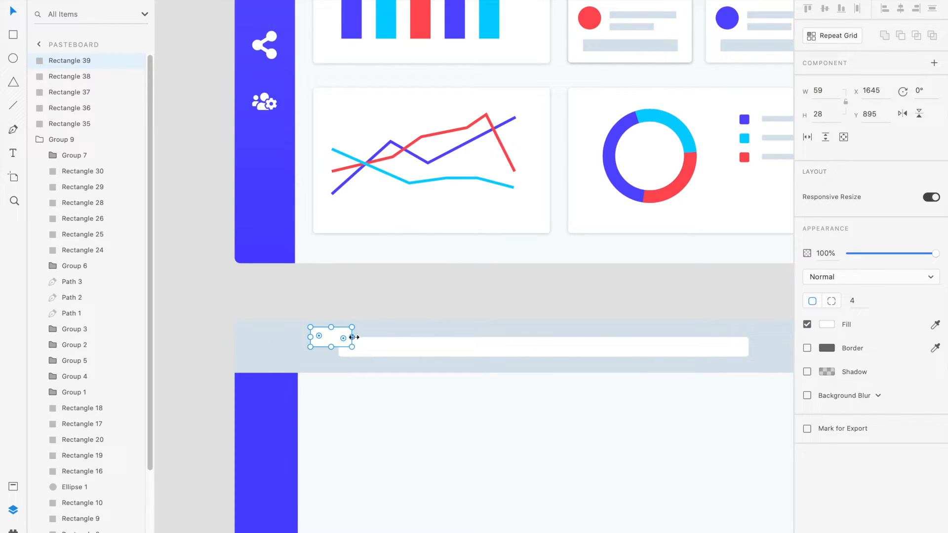
drag(353, 338, 355, 339)
drag(353, 338, 301, 347)
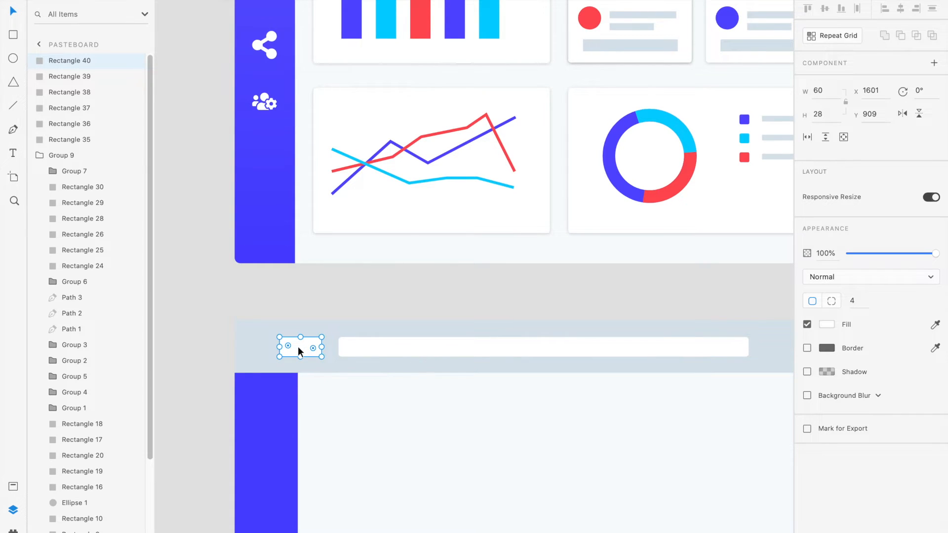
Step: Place a second 60 by 28 px box after the long header bar at X 2286, Y 909
drag(298, 345, 735, 341)
scroll(731, 340, right, 3)
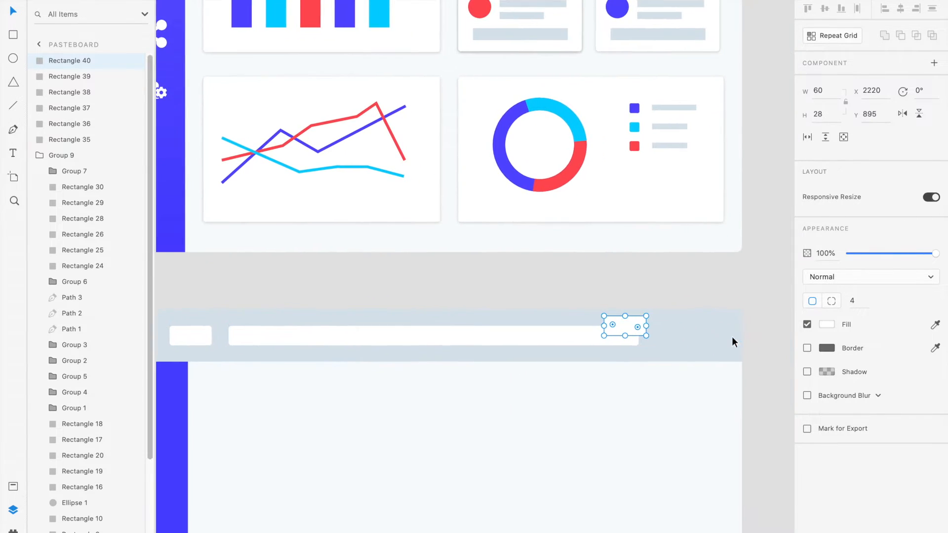
drag(620, 327, 666, 332)
scroll(667, 332, down, 3)
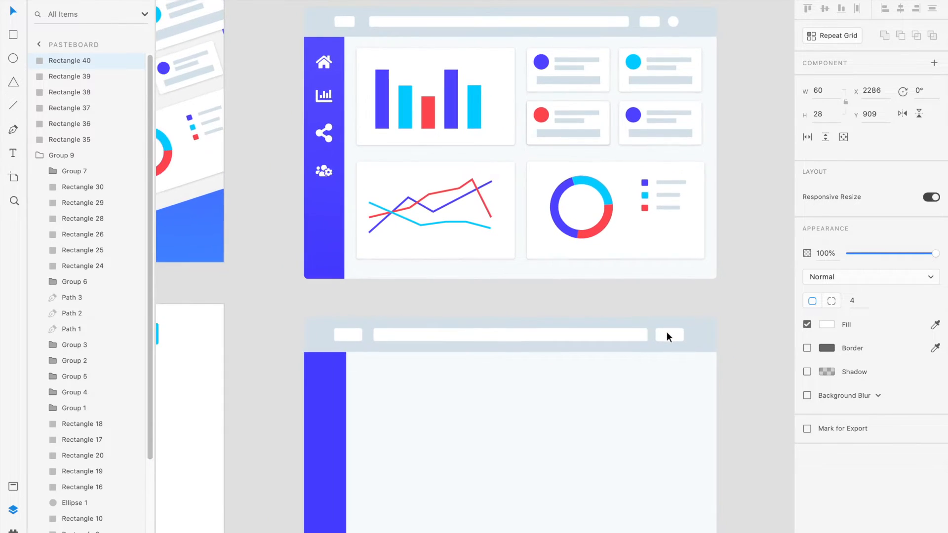
Step: Narrow the small box before the header bar and shift the long bar to X 1676
click(350, 335)
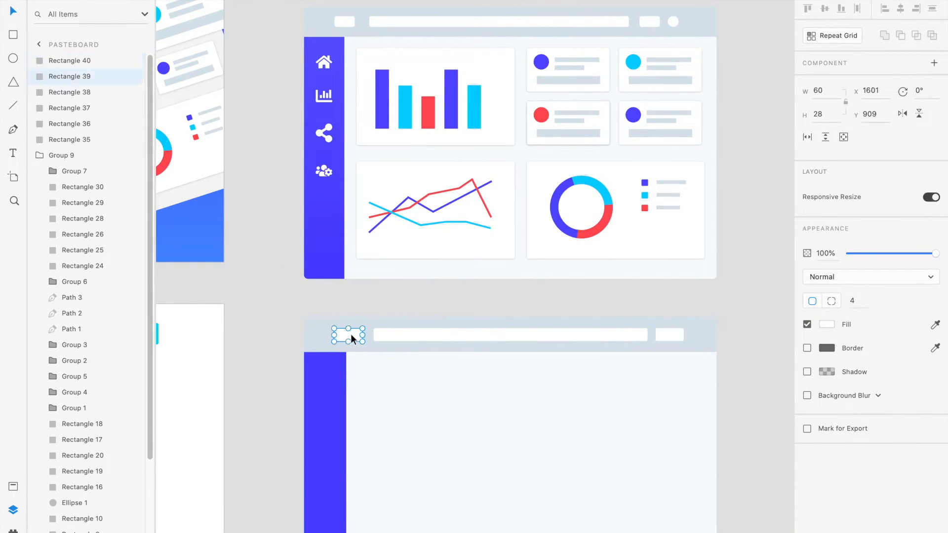
drag(362, 335, 404, 336)
click(406, 340)
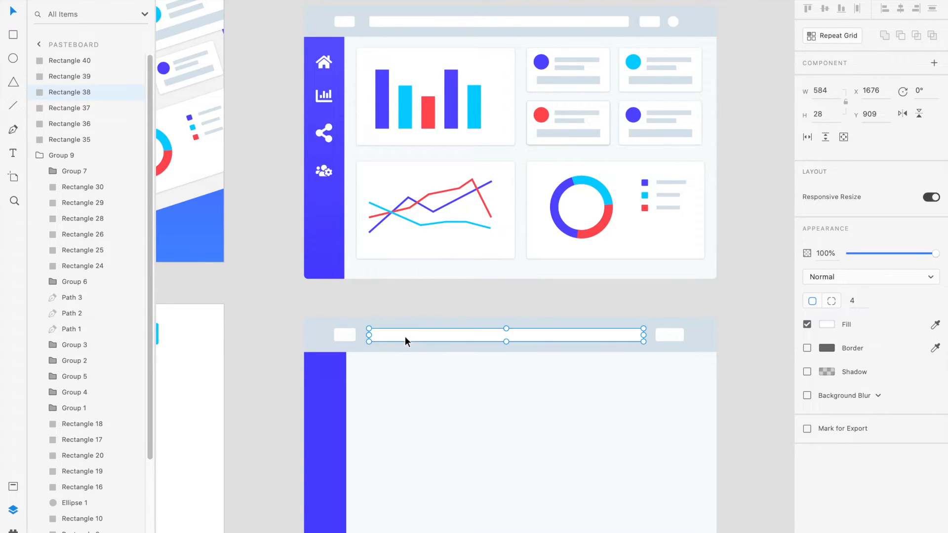
Step: Narrow the small box after the header bar to 36 px and move it to X 2281
click(679, 337)
drag(682, 335, 661, 339)
scroll(661, 335, up, 4)
scroll(660, 339, down, 4)
scroll(661, 339, down, 3)
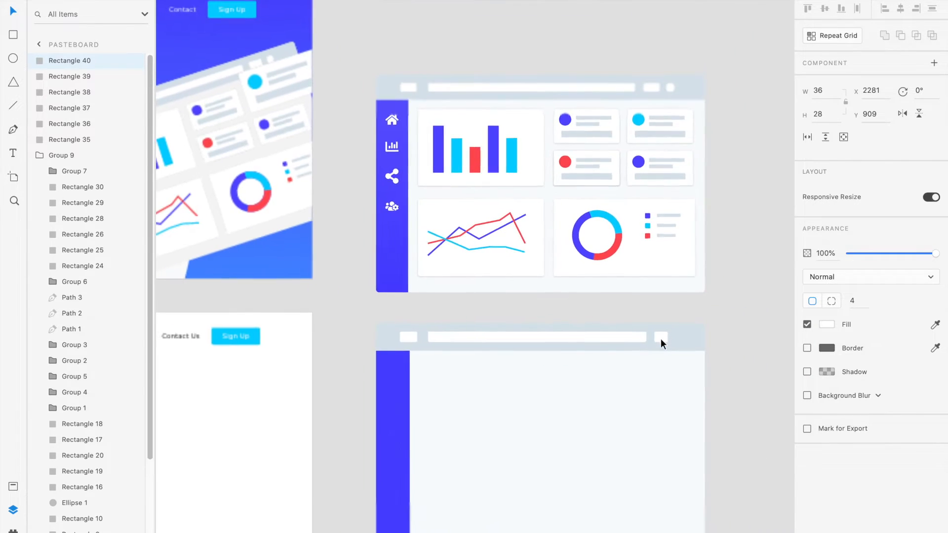
Step: Draw a borderless white ellipse 30 by 28 px near the header's far end at X 2344, Y 909
click(13, 58)
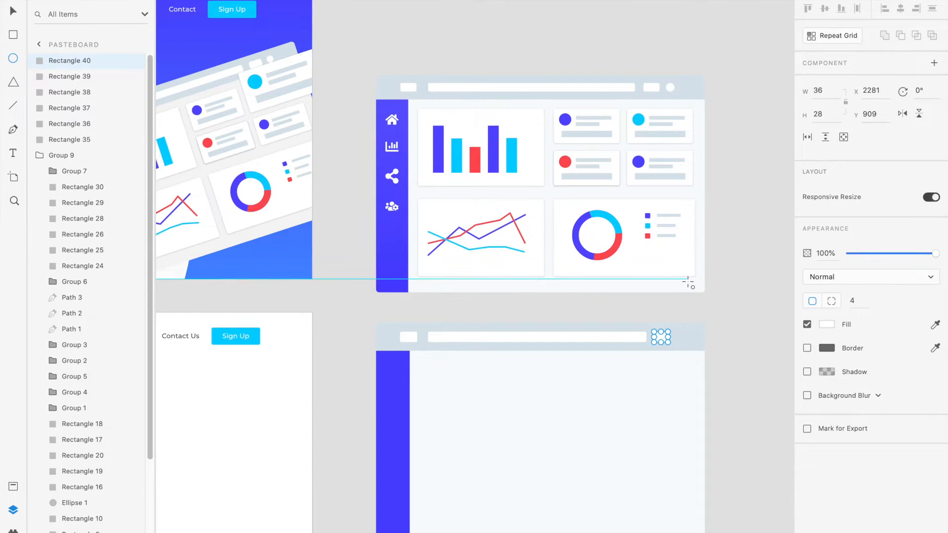
drag(676, 330, 690, 344)
scroll(688, 351, up, 5)
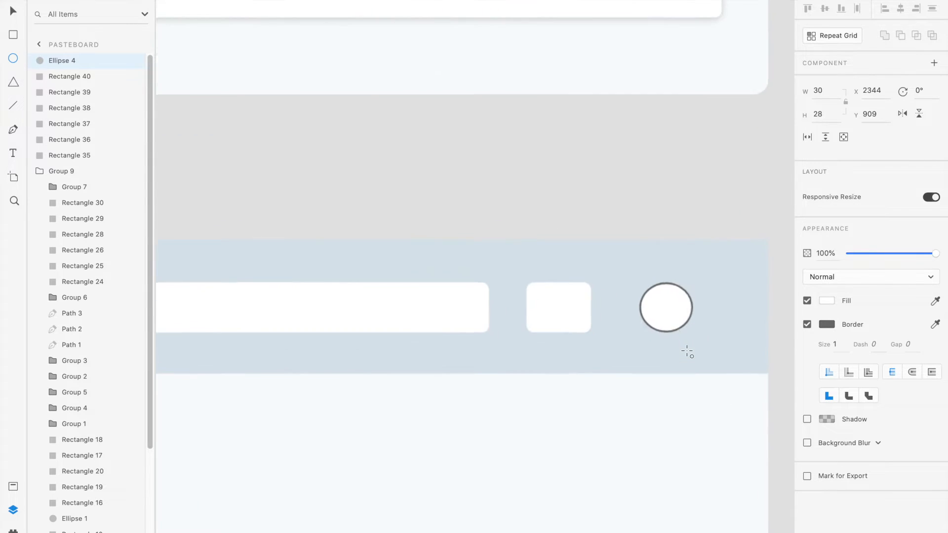
click(808, 326)
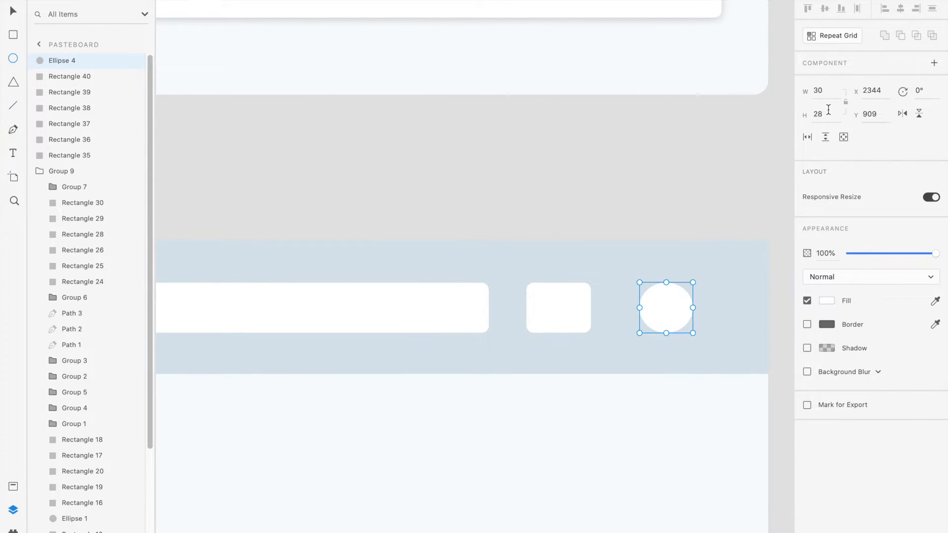
key(v)
Step: Move the white header ellipse slightly closer to the small box beside it
click(559, 304)
click(677, 295)
drag(677, 304, 667, 302)
click(632, 222)
scroll(632, 222, down, 5)
scroll(632, 223, down, 5)
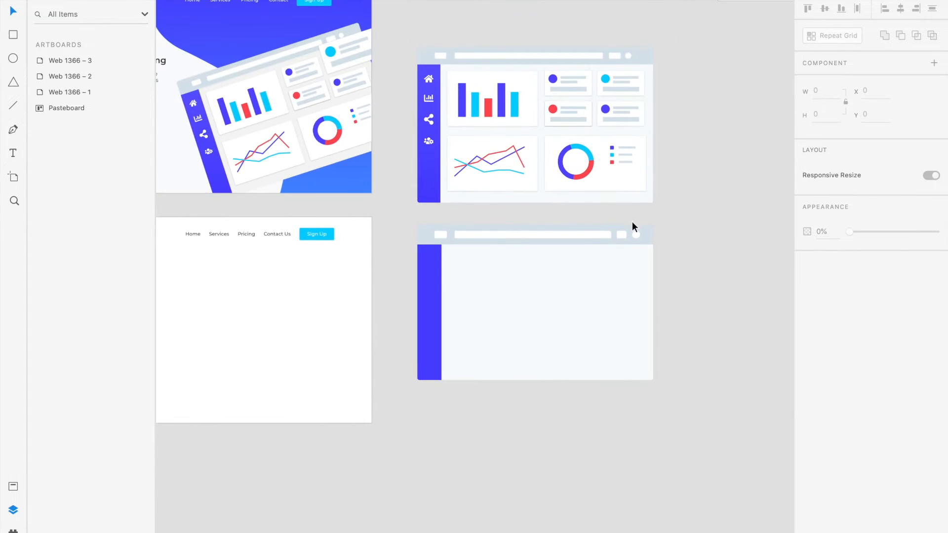
Step: Check the original bar-chart card's dimensions and draw a 240 px high card rectangle in the new dashboard at X 1676, Y 1002
scroll(631, 222, up, 2)
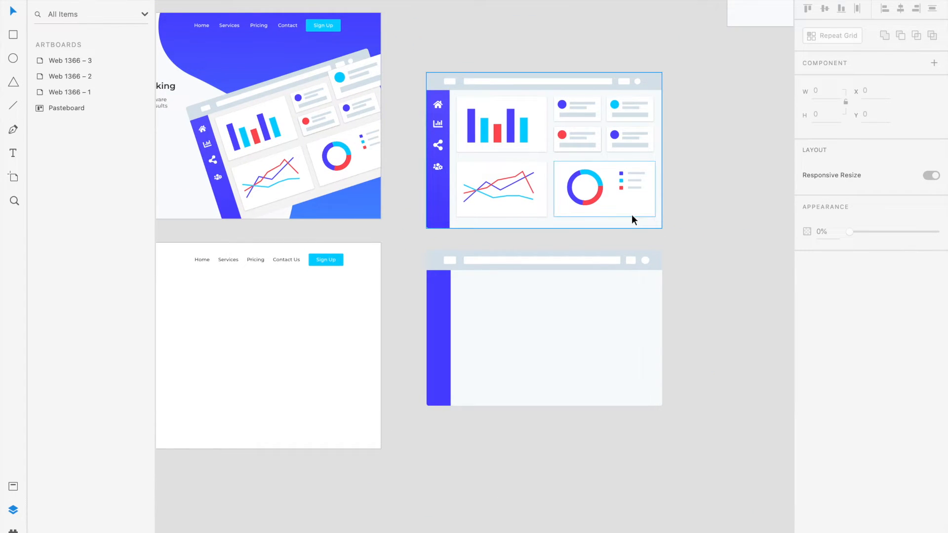
scroll(632, 216, up, 3)
scroll(633, 218, up, 5)
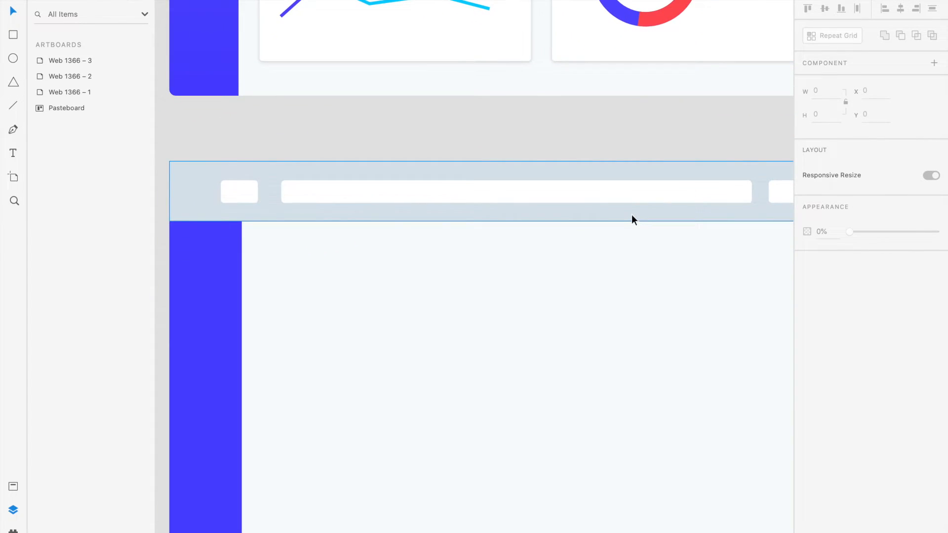
scroll(633, 216, down, 6)
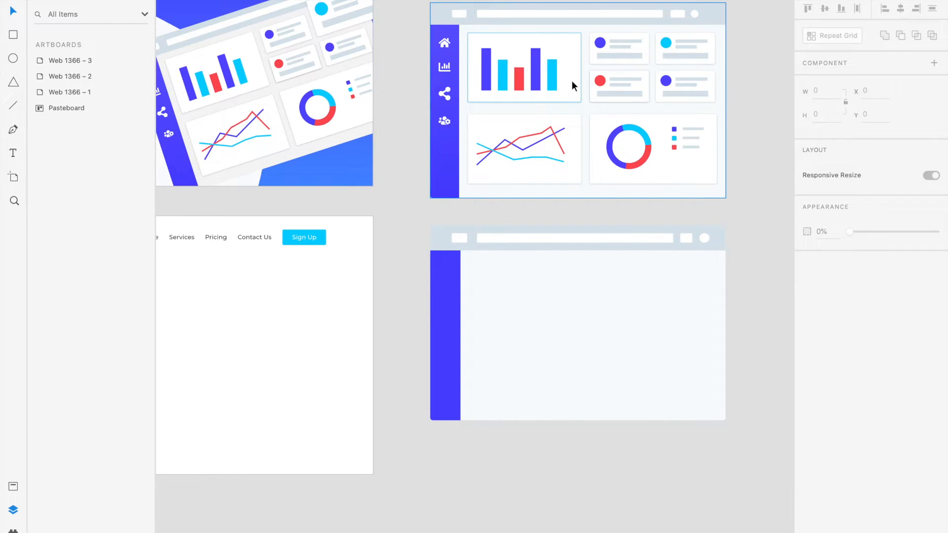
click(571, 81)
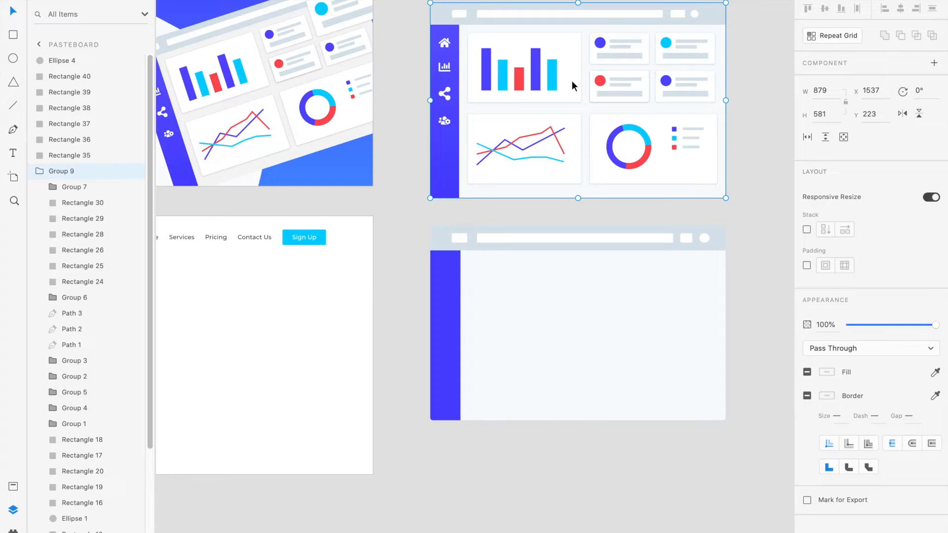
double_click(572, 81)
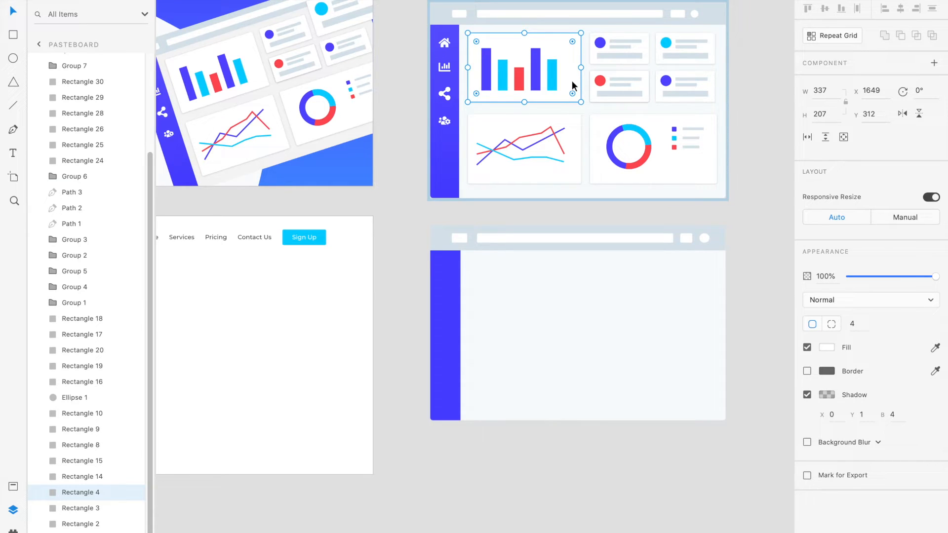
click(532, 260)
key(r)
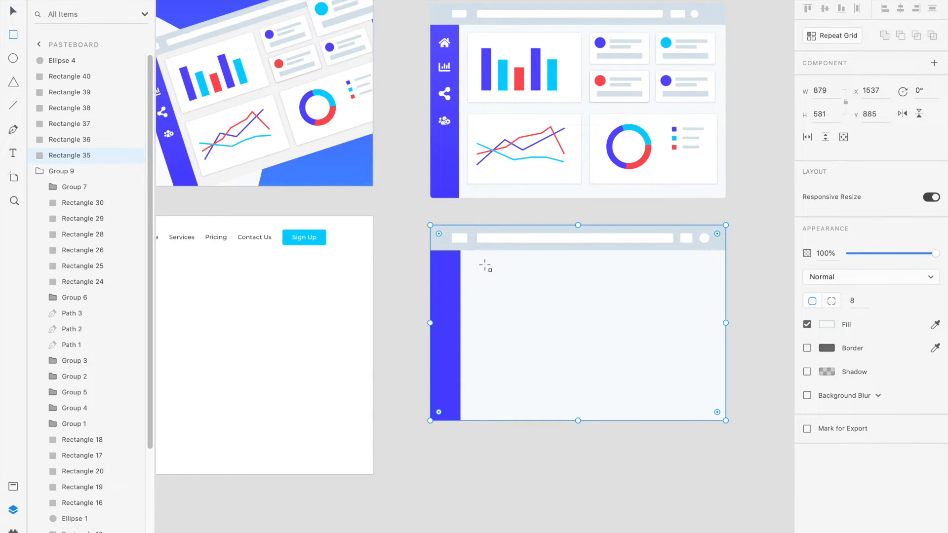
mouse_move(477, 265)
mouse_down()
mouse_move(573, 341)
mouse_move(601, 344)
mouse_up()
Step: Resize the new dashboard card to 337 by 207 px to match the original bar-chart card
click(821, 90)
text(3)
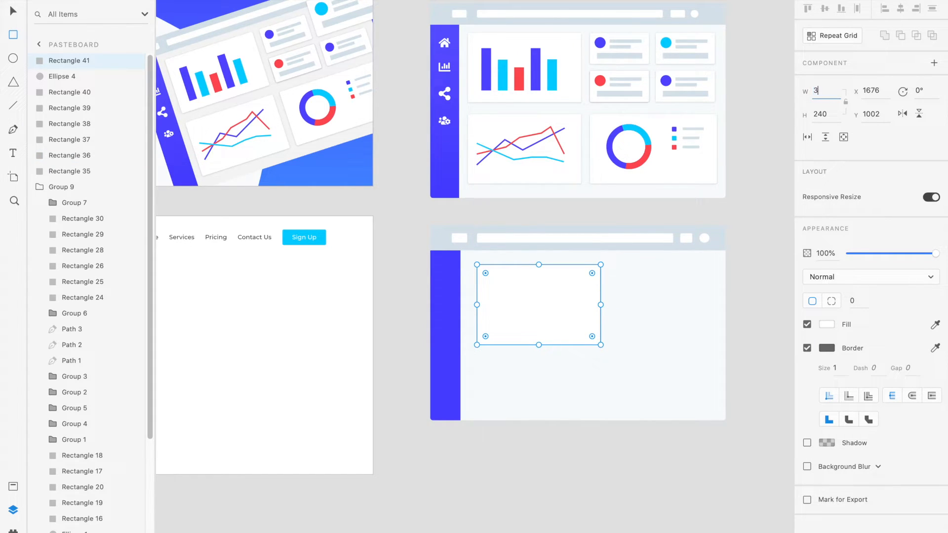
text(37)
click(832, 113)
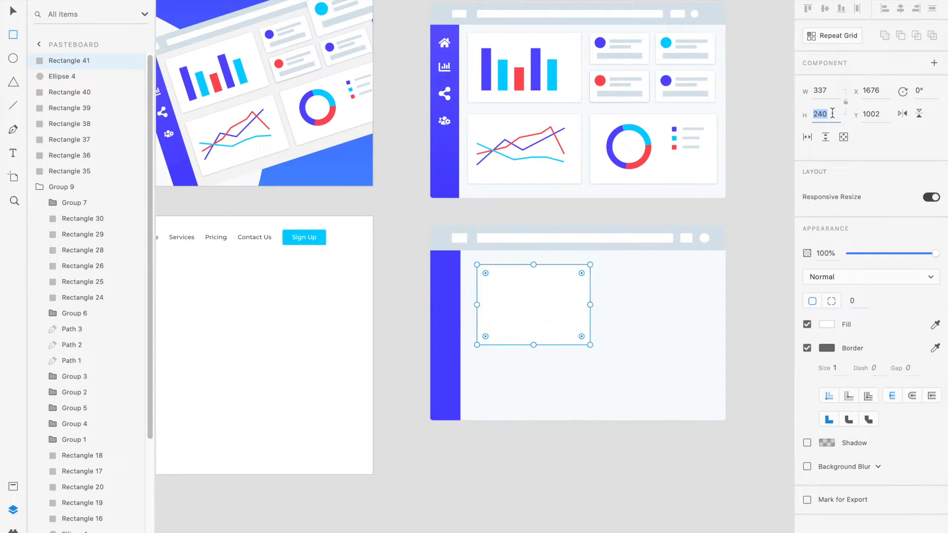
text(207)
key(Return)
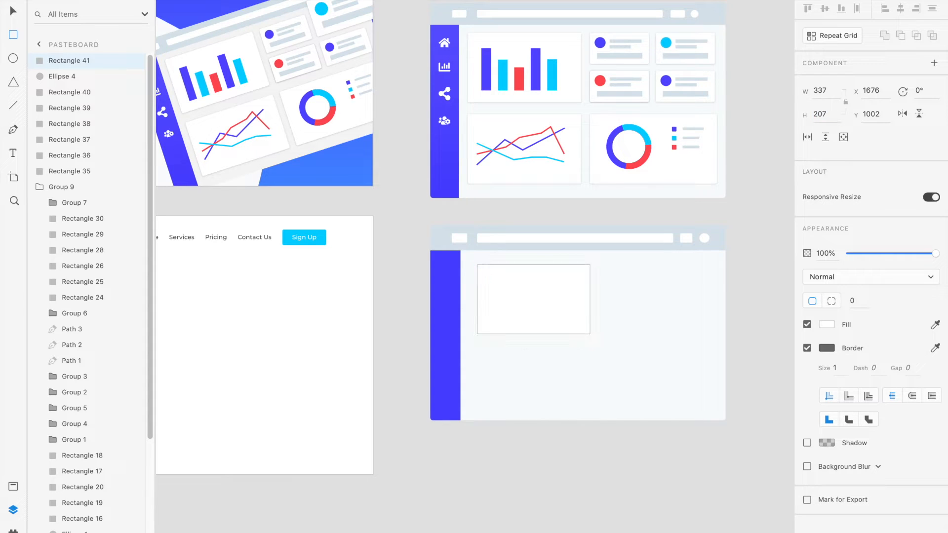
key(v)
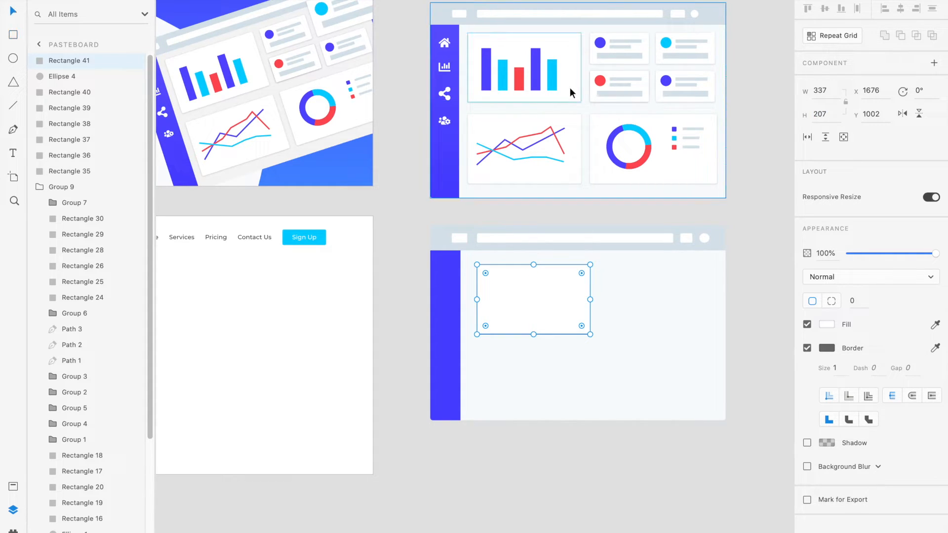
click(570, 87)
click(573, 280)
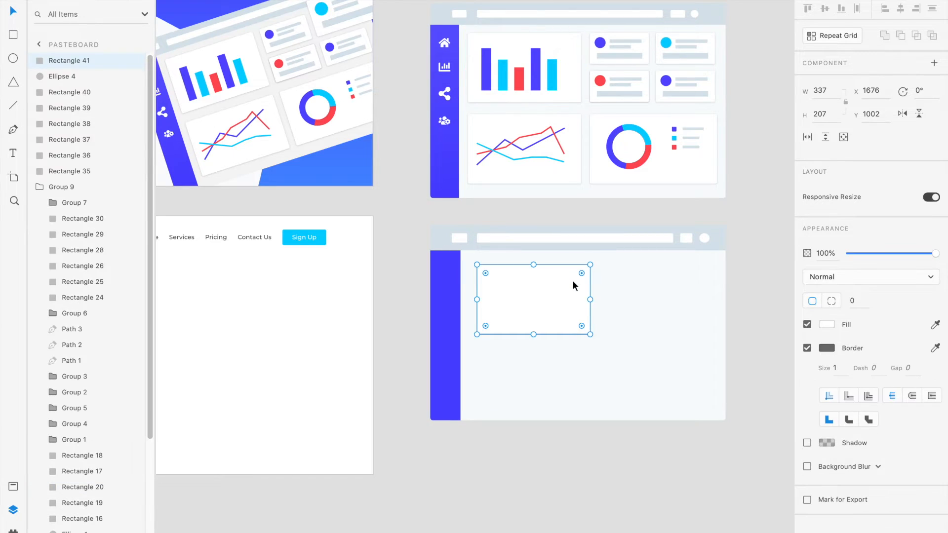
Step: Remove the new card's border and give it the original card's shadow, with Y 1 and blur 4
scroll(572, 280, up, 3)
click(807, 348)
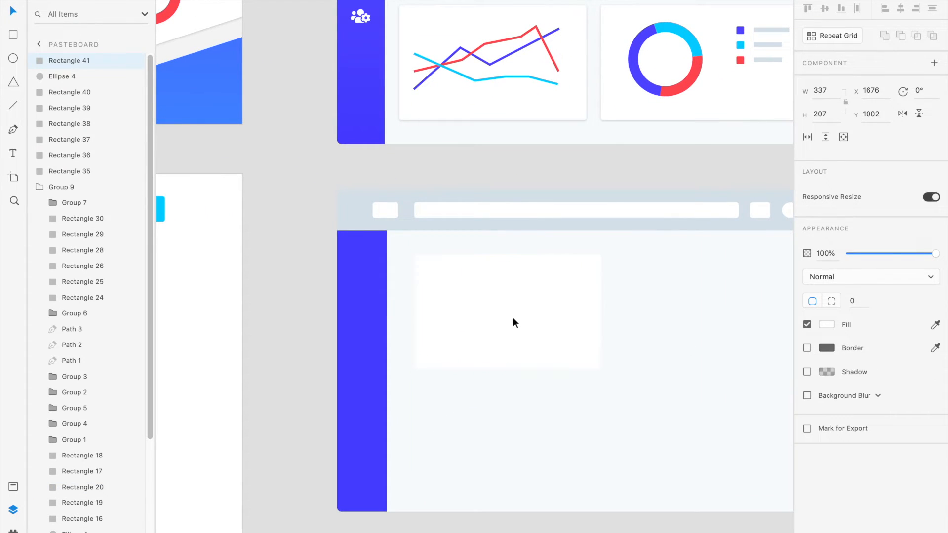
click(806, 372)
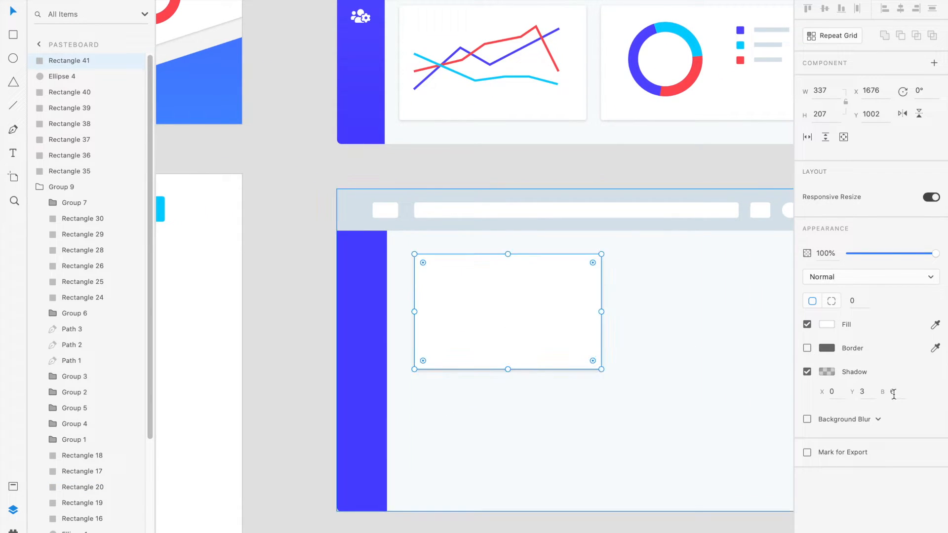
scroll(713, 342, up, 3)
click(569, 40)
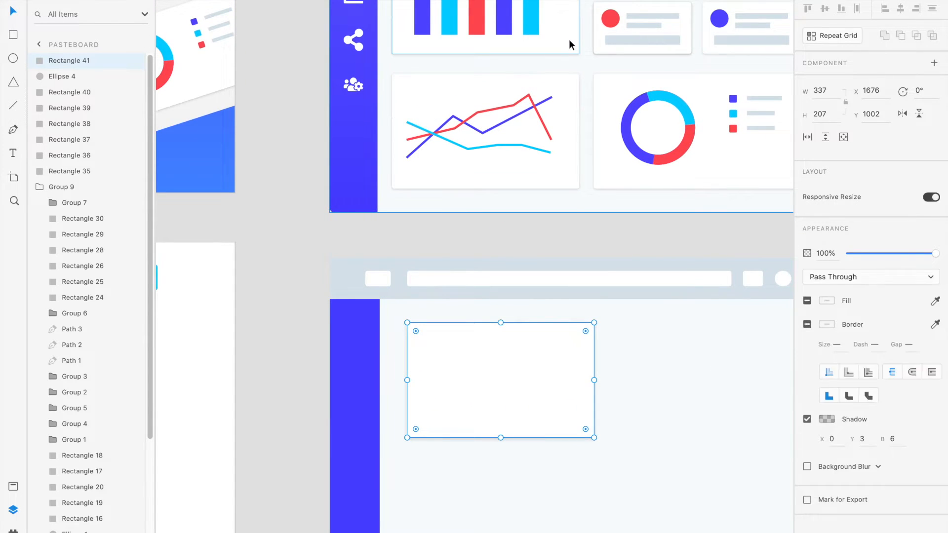
click(569, 40)
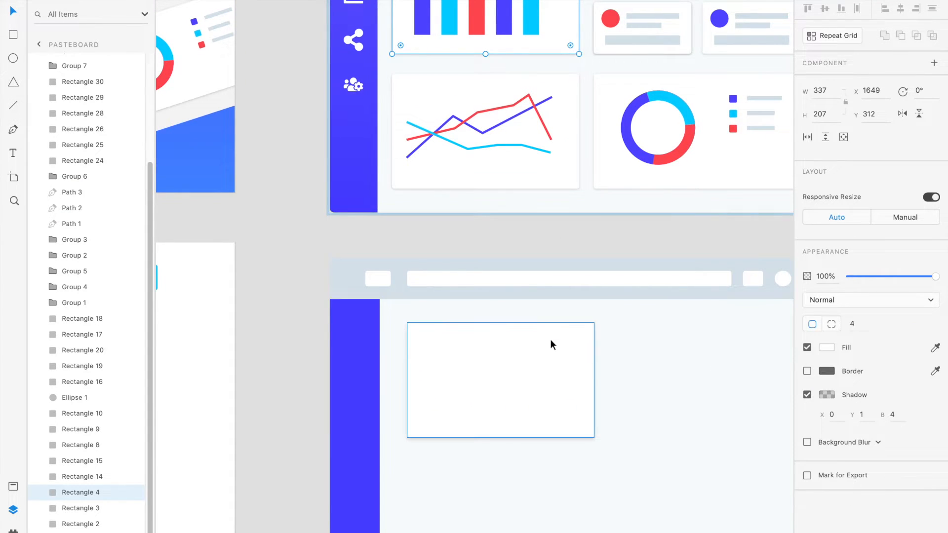
click(547, 357)
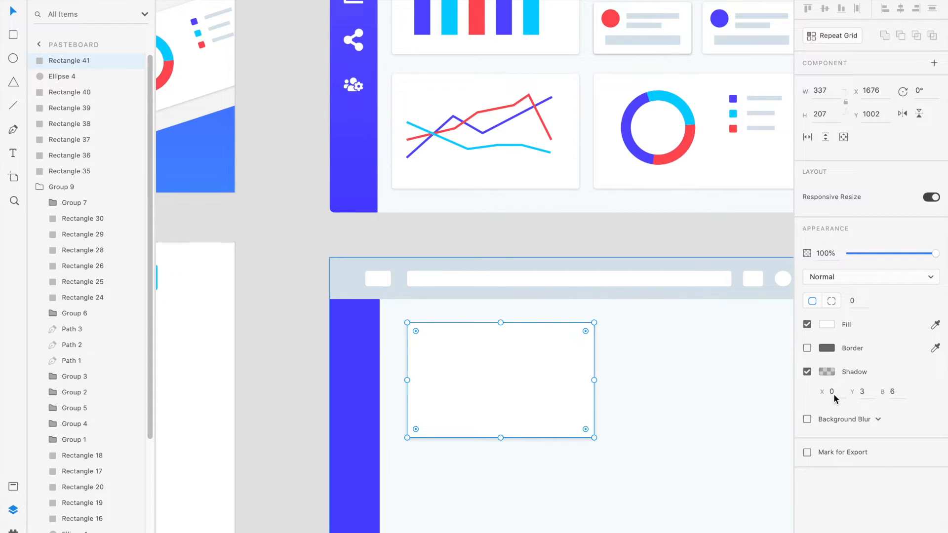
text(1)
click(894, 390)
text(4)
Step: Round the new card's corners with a 4 px radius
click(865, 299)
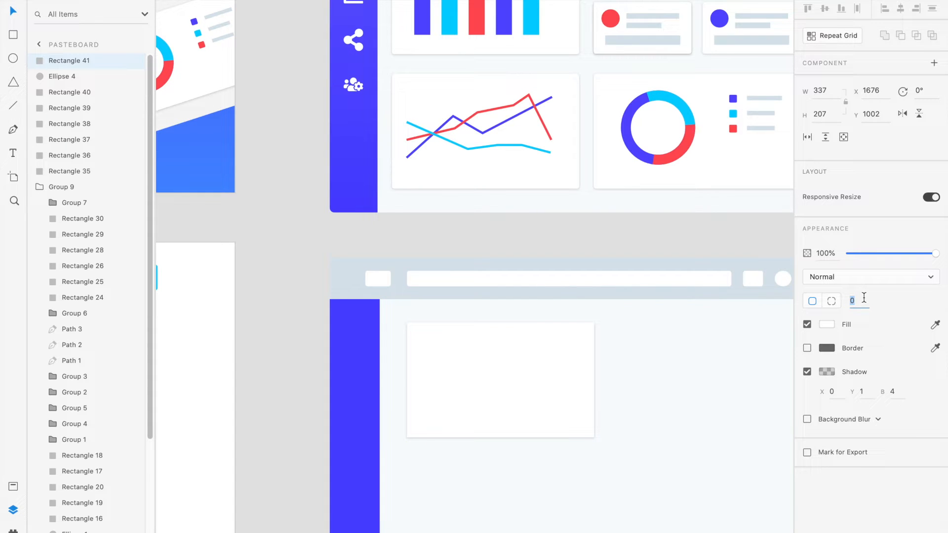
text(4)
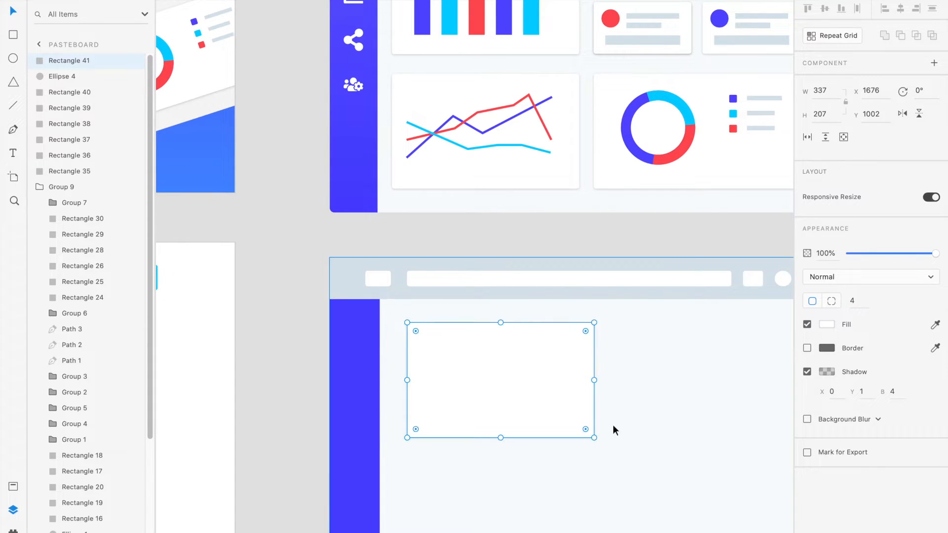
click(639, 408)
scroll(639, 408, up, 2)
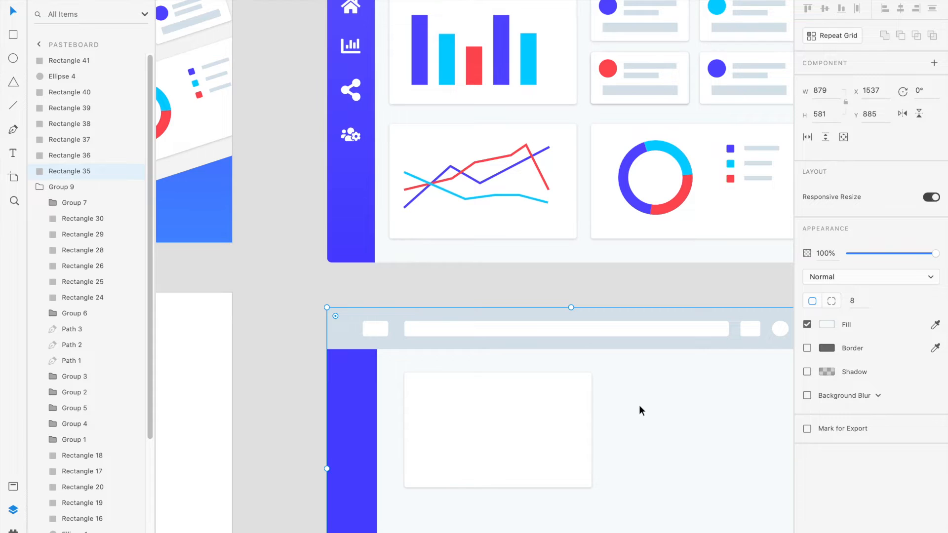
scroll(639, 405, up, 1)
Step: Set the new card's corner radius to 8 px
click(563, 444)
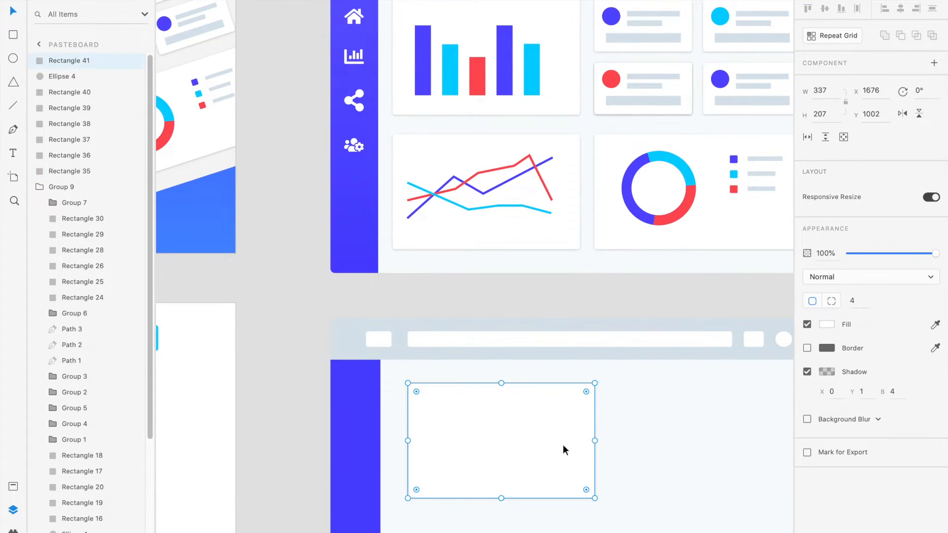
click(856, 299)
text(8)
key(Return)
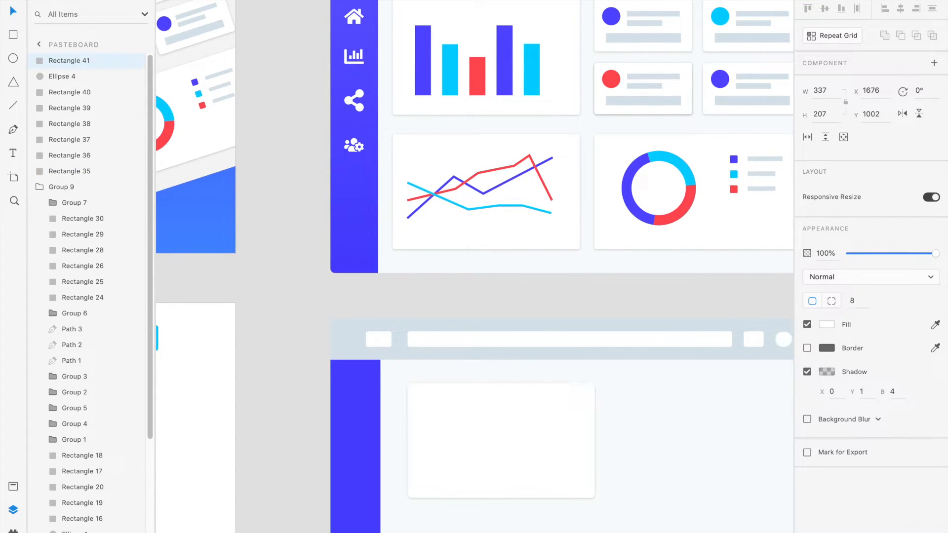
click(679, 454)
Step: Move the card closer to the sidebar and header, to X 1657, Y 988
scroll(679, 455, down, 5)
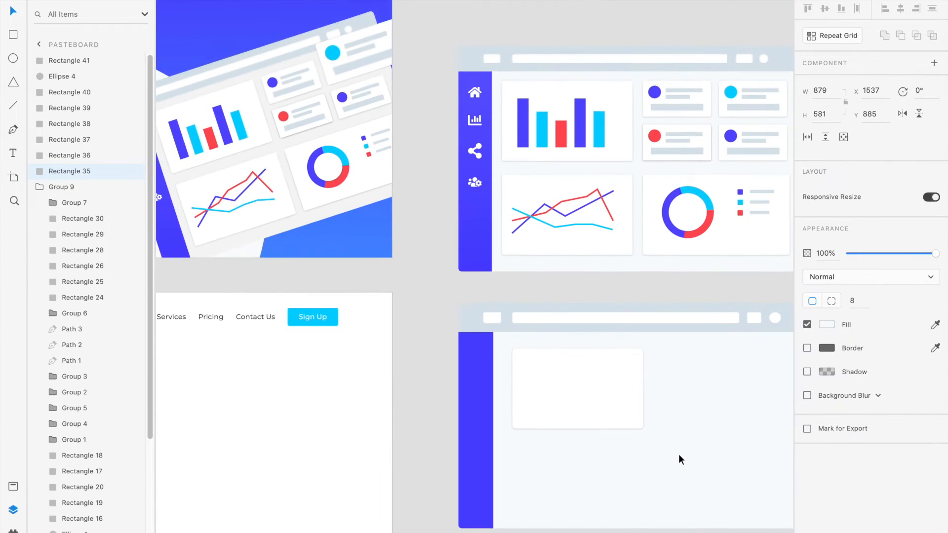
drag(562, 358, 549, 350)
scroll(550, 351, up, 3)
scroll(549, 351, right, 1)
scroll(549, 351, down, 1)
key(alt)
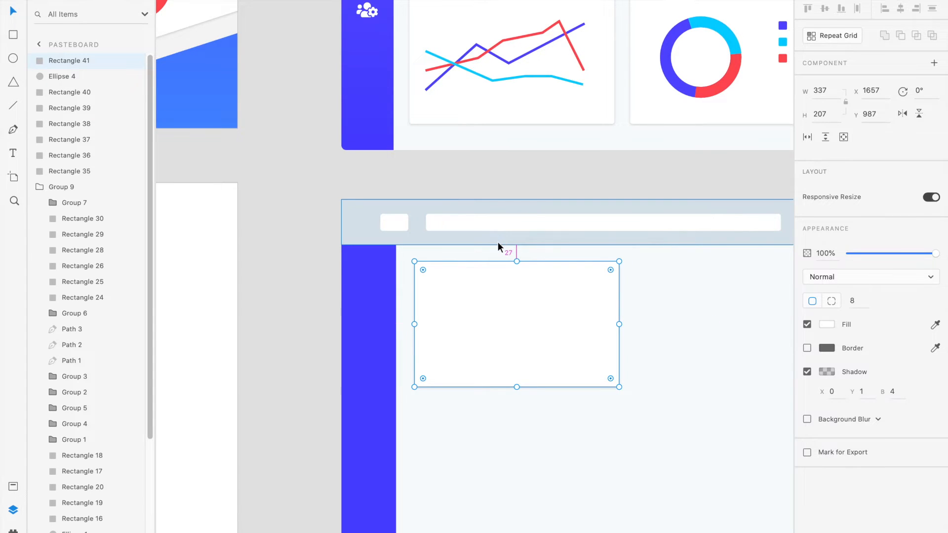
key(Down)
click(556, 424)
Step: Duplicate the card straight below the original one, at X 1657, Y 1225
scroll(557, 424, down, 2)
click(519, 261)
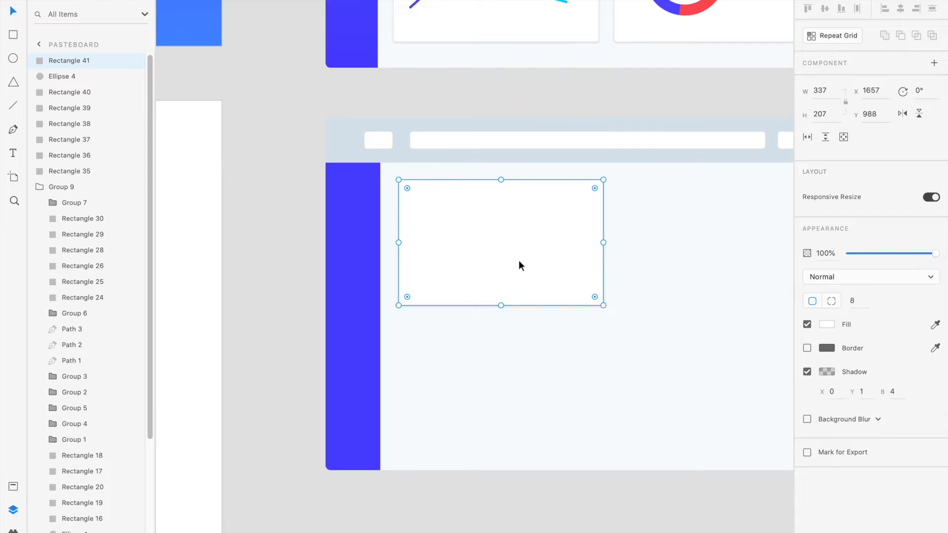
alt+click(519, 261)
drag(519, 260, 500, 378)
drag(501, 378, 501, 378)
scroll(501, 378, right, 2)
scroll(501, 379, up, 1)
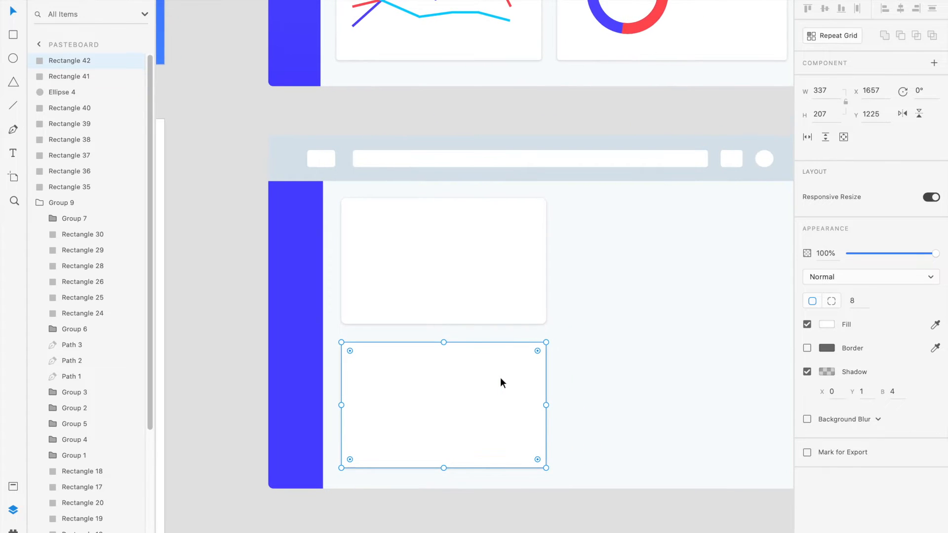
click(558, 267)
Step: Duplicate the lower card alongside itself, at X 2032, Y 1225
scroll(558, 268, down, 5)
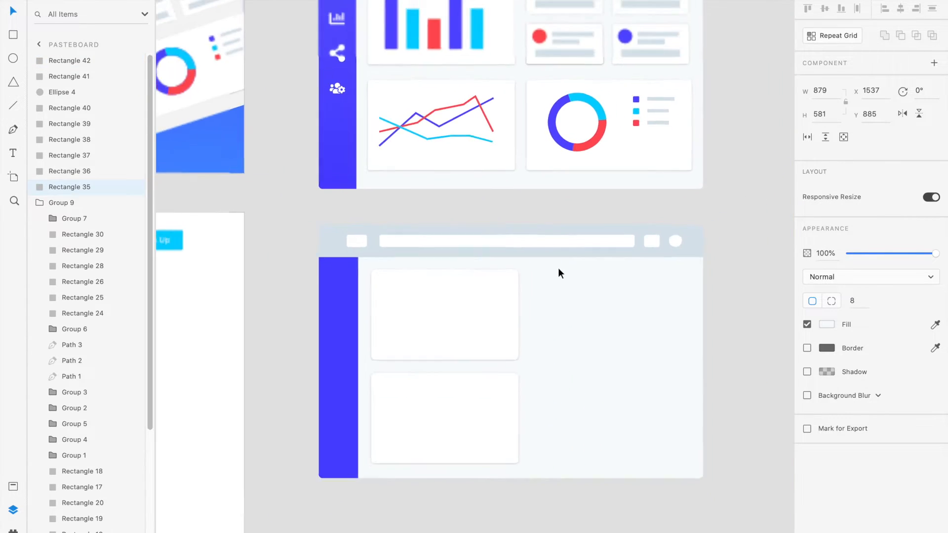
scroll(558, 267, down, 2)
scroll(558, 267, up, 1)
click(460, 407)
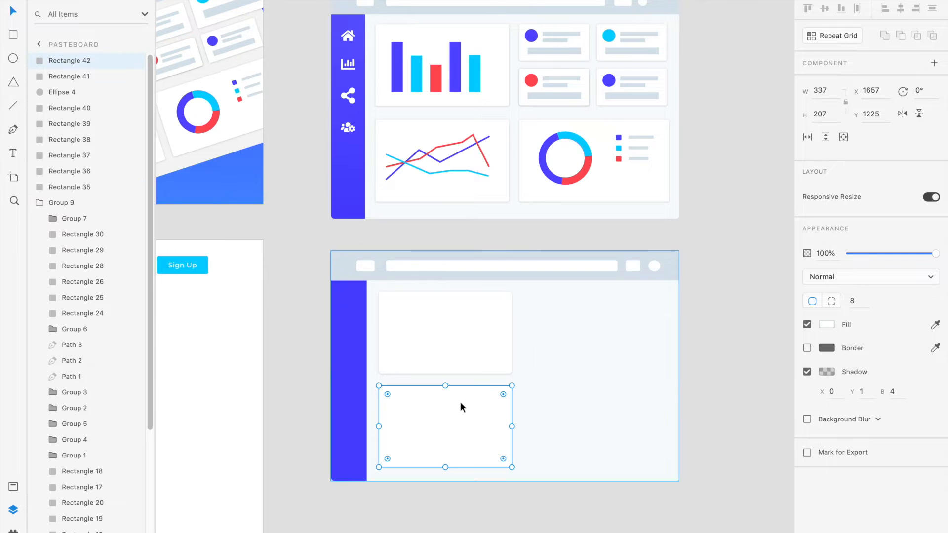
drag(453, 405, 582, 413)
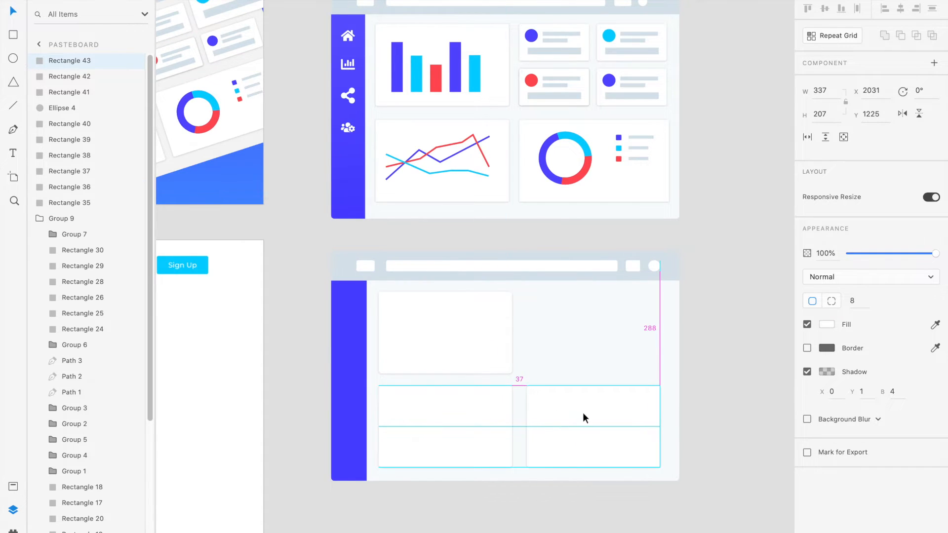
drag(583, 413, 583, 413)
scroll(583, 313, up, 3)
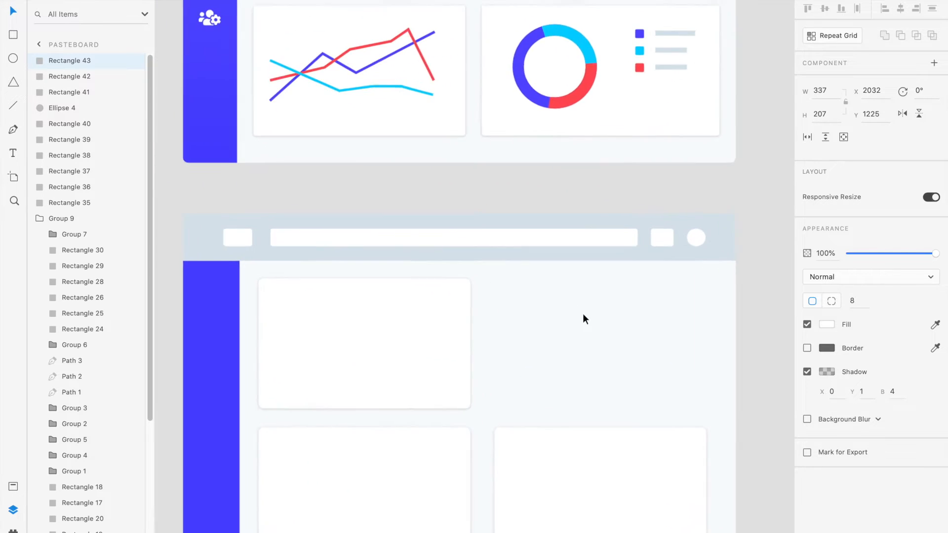
Step: Nudge the second lower card to X 2026, leaving a 32 px gap to its neighbour
scroll(582, 313, down, 2)
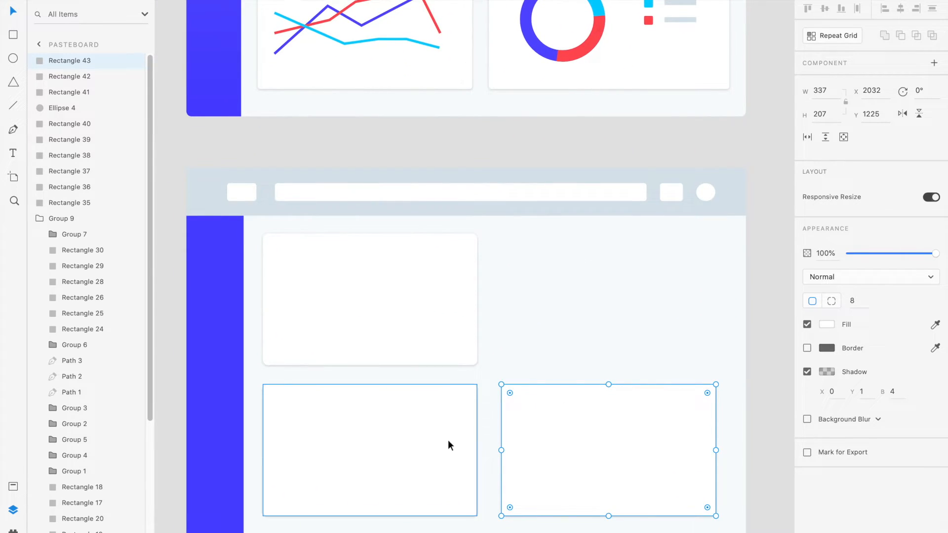
key(alt)
key(Left)
key(Left)
key(Left)
key(Left)
key(Left)
key(Left)
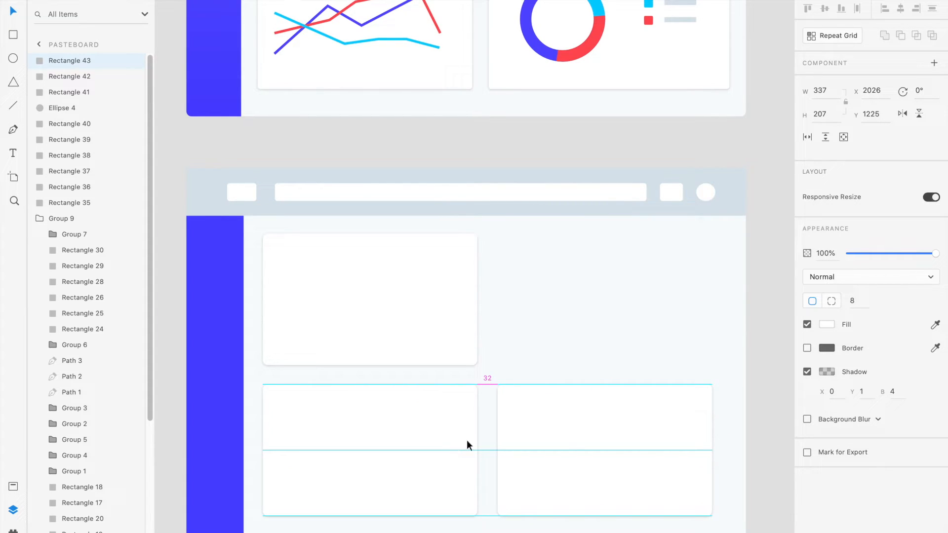
click(572, 302)
Step: Check the original small info card's dimensions and draw a 97 px high rectangle beside the upper card at X 2021, Y 995
scroll(574, 288, down, 2)
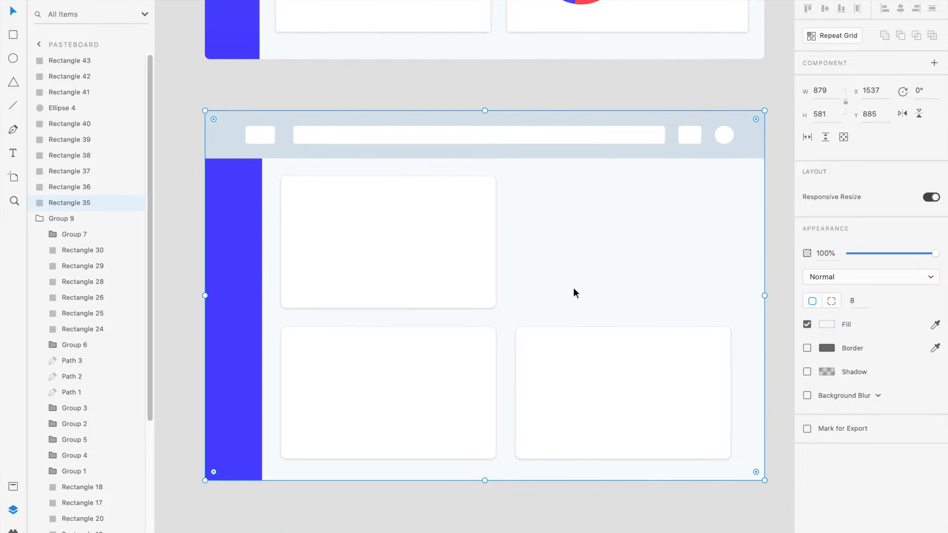
scroll(573, 293, up, 2)
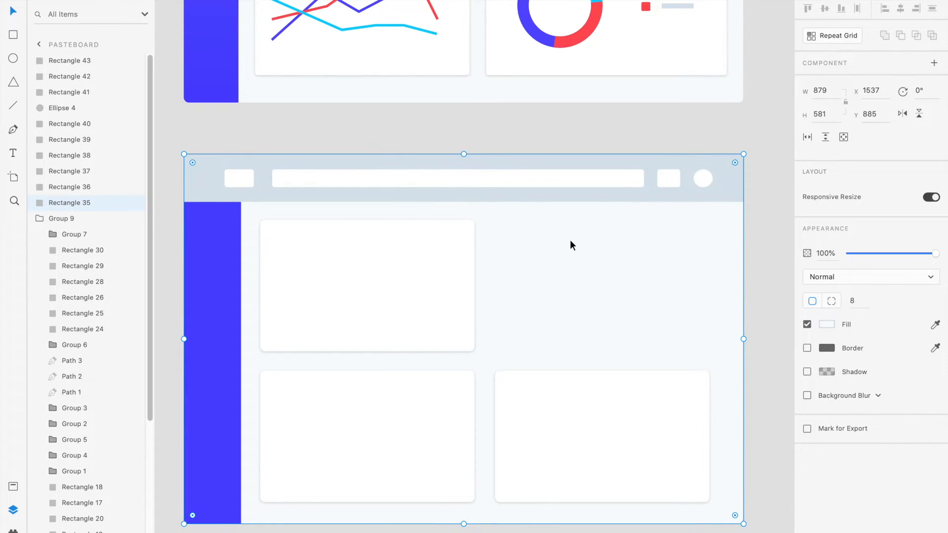
scroll(570, 245, up, 1)
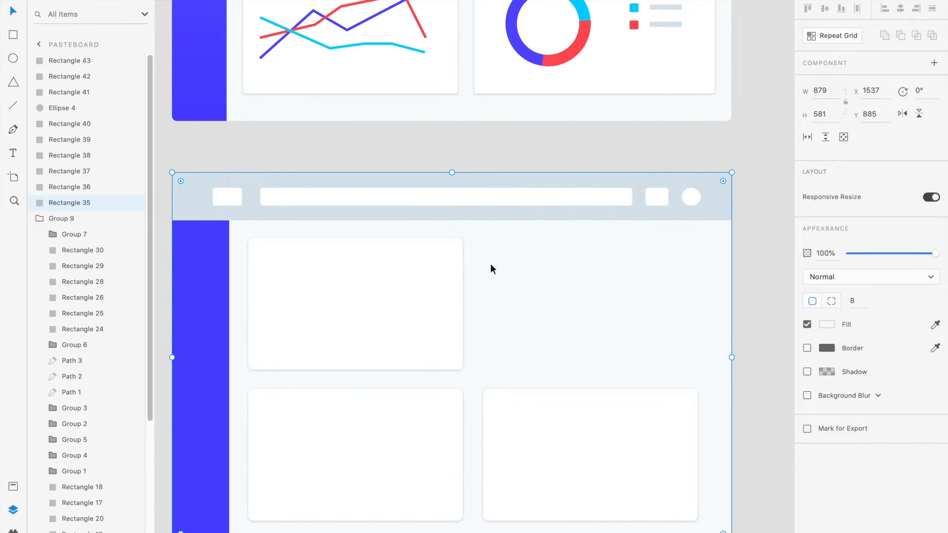
scroll(496, 267, up, 5)
click(555, 43)
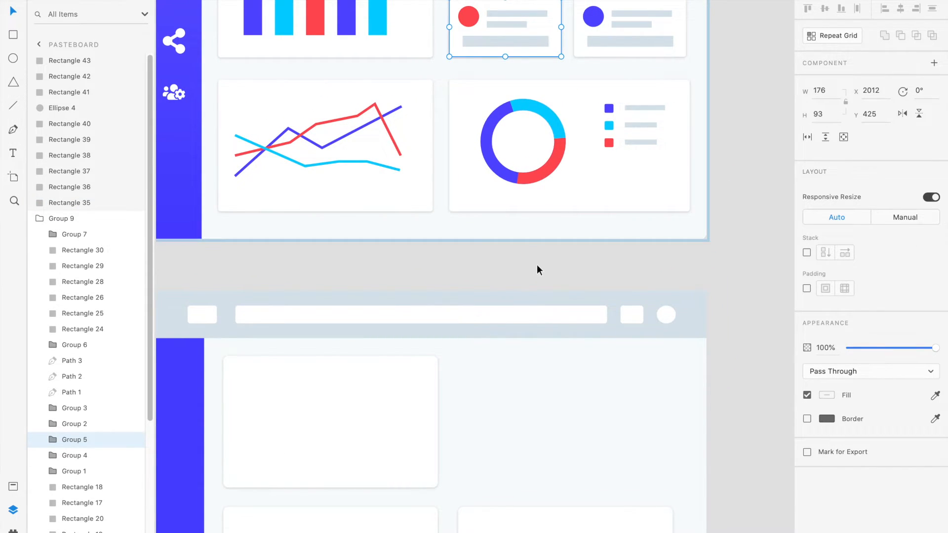
scroll(537, 265, down, 4)
click(514, 259)
key(r)
drag(464, 261, 561, 322)
Step: Set the small card rectangle's size to 176 by 93 px
click(820, 91)
text(176)
key(Tab)
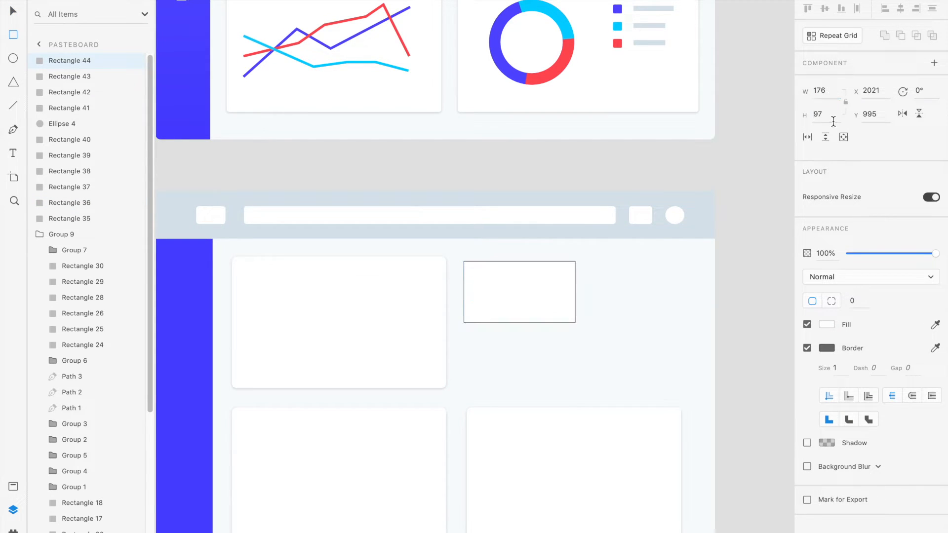
text(93)
key(Return)
Step: Remove the small card's border, add a shadow with Y 1 and blur 4, and round its corners to 8 px
click(807, 348)
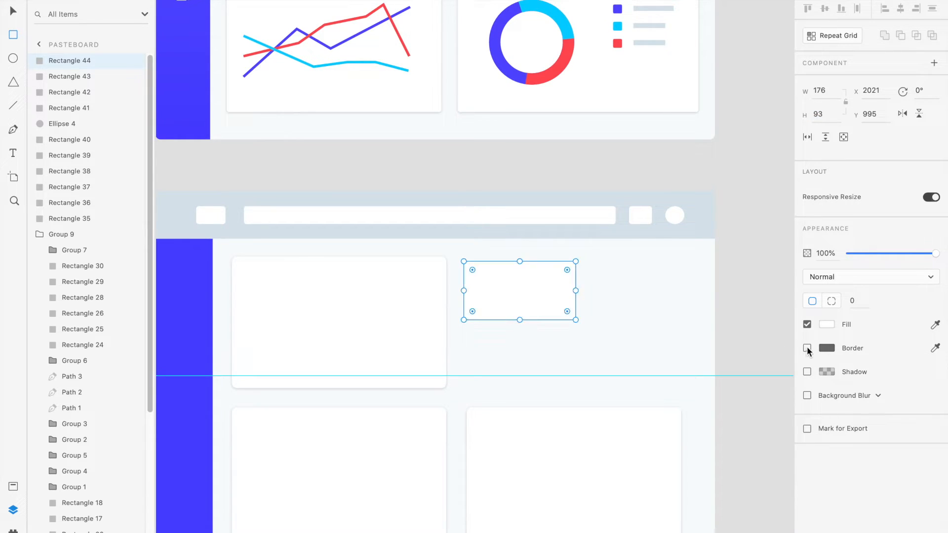
click(807, 372)
click(868, 392)
click(892, 392)
text(4)
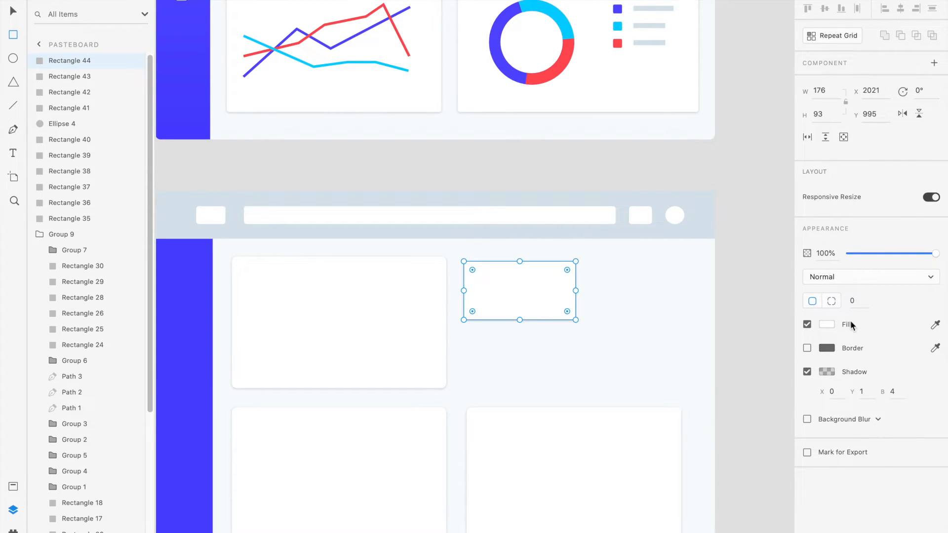
text(8)
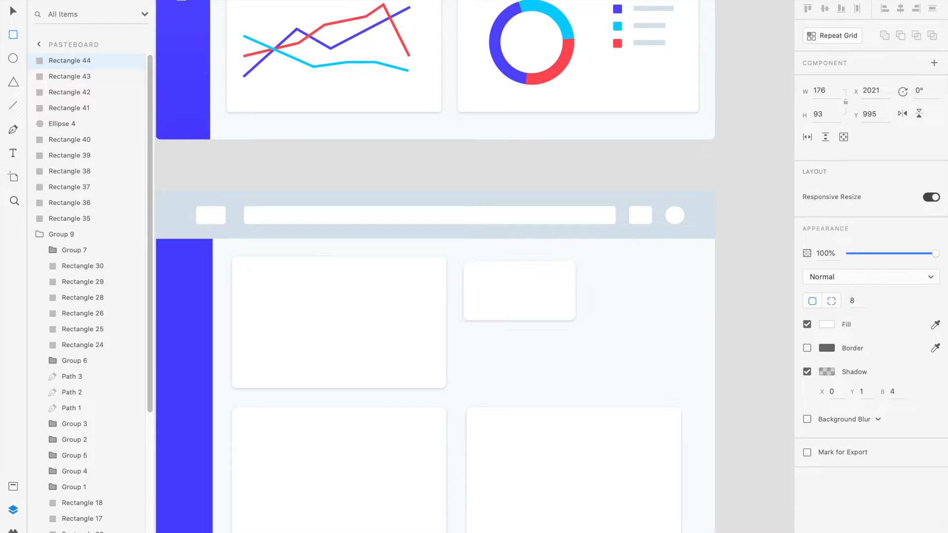
Step: Move the small card to X 2024, Y 988, level with the top edge of the large upper card
text(v)
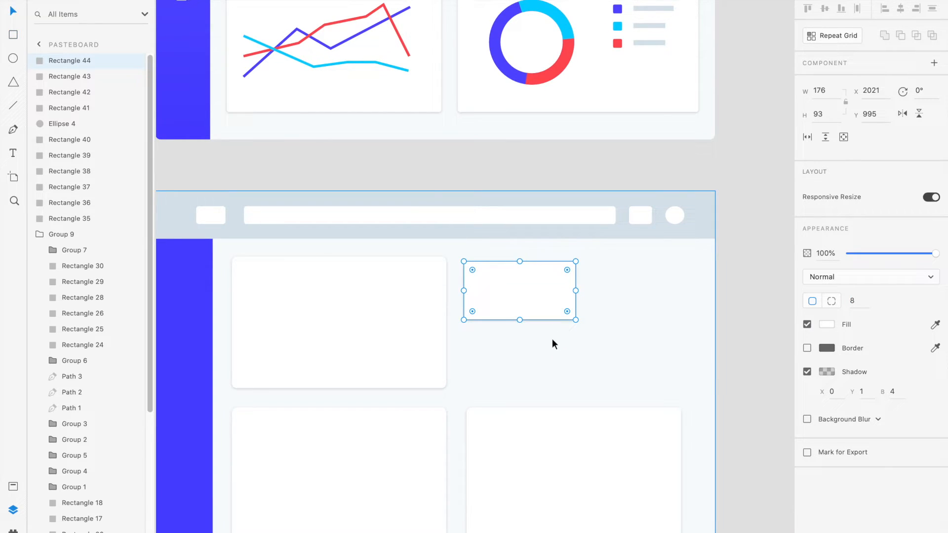
drag(535, 296, 535, 287)
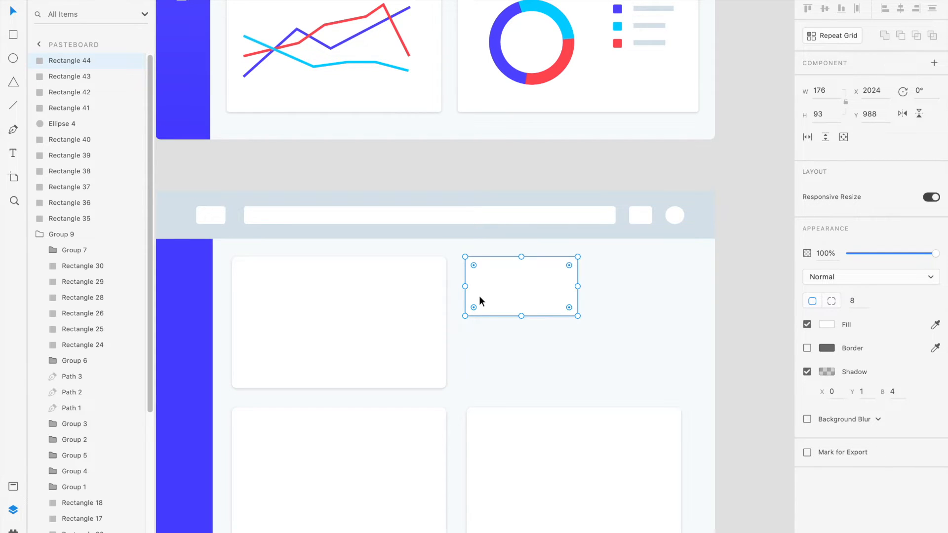
Step: Duplicate the small info card to its right at X 2220, Y 988, level with the first one
click(472, 438)
click(503, 300)
key(alt)
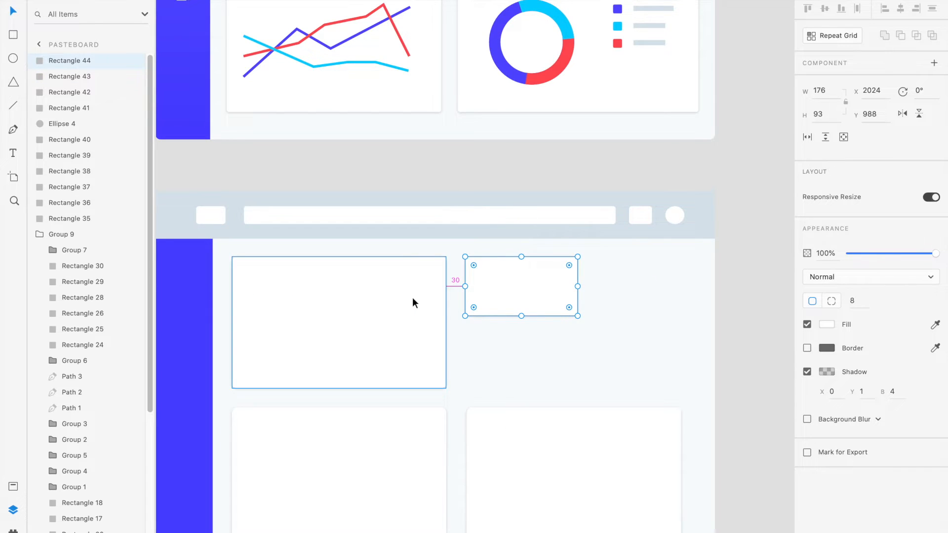
drag(531, 296, 642, 292)
scroll(641, 291, down, 4)
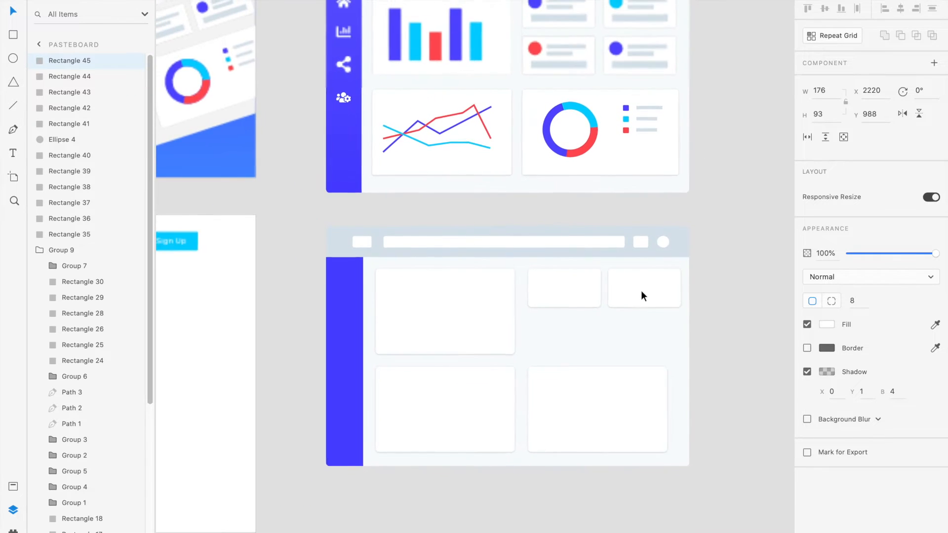
scroll(641, 291, up, 1)
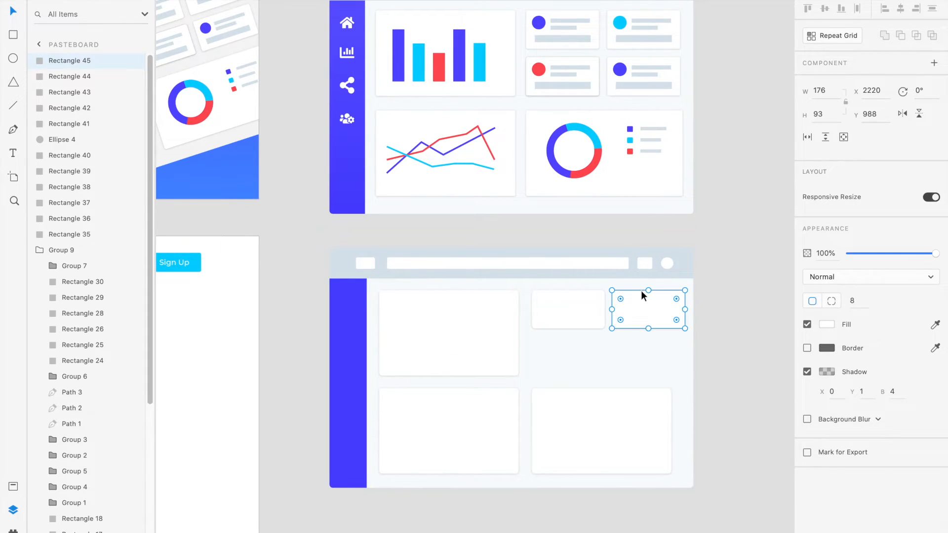
scroll(640, 291, up, 1)
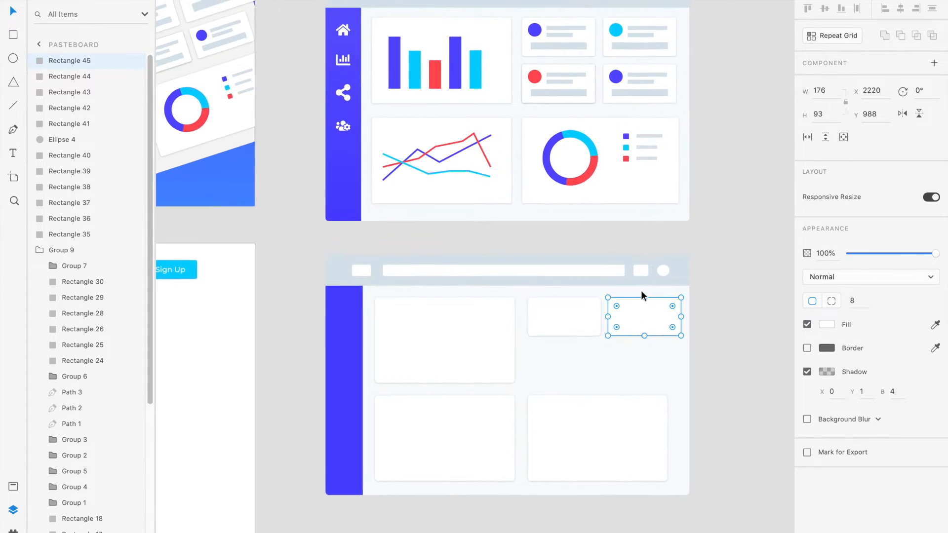
Step: Check the original donut chart card's width and set the rebuilt lower-right card's width to 378 px
click(619, 195)
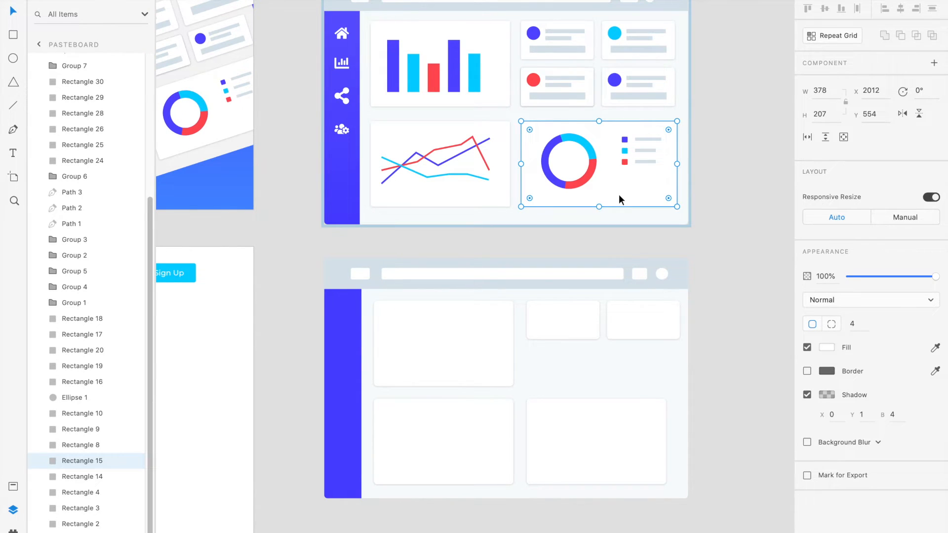
click(607, 413)
click(831, 90)
text(37)
key(Return)
Step: Compare the rebuilt lower-left card's dimensions with those of the original line chart card
click(476, 465)
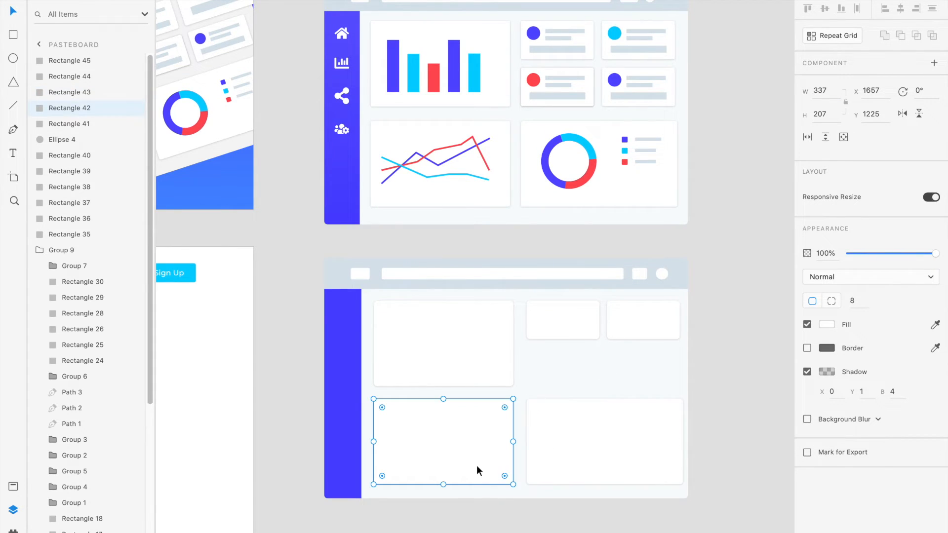
click(492, 193)
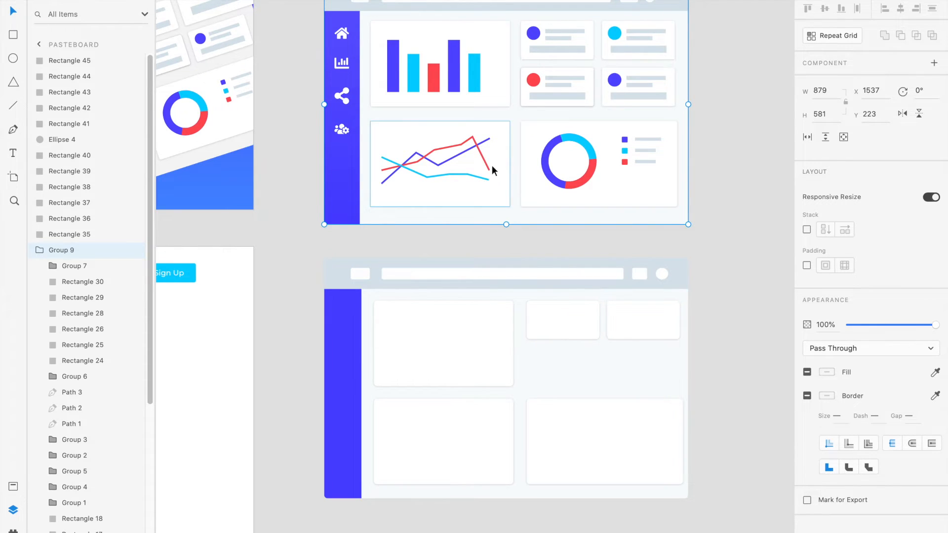
double_click(483, 191)
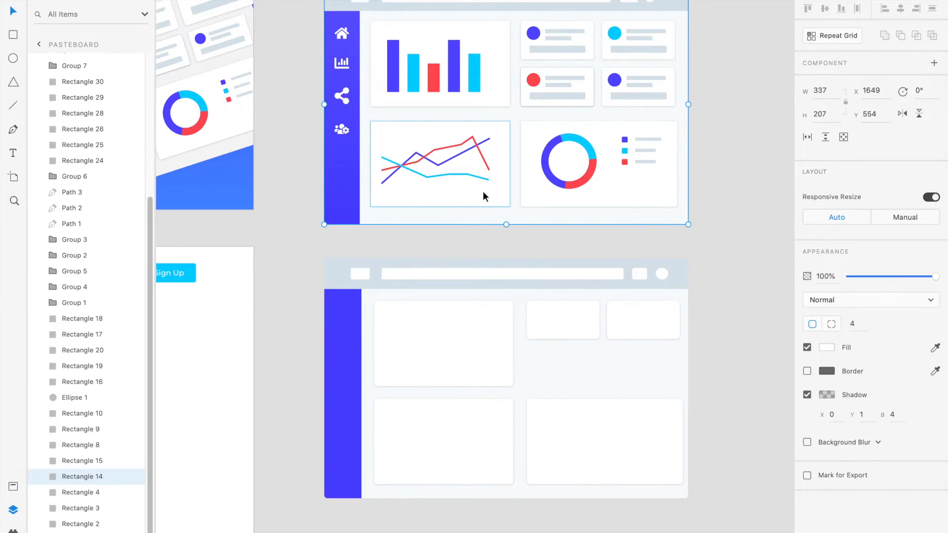
click(454, 437)
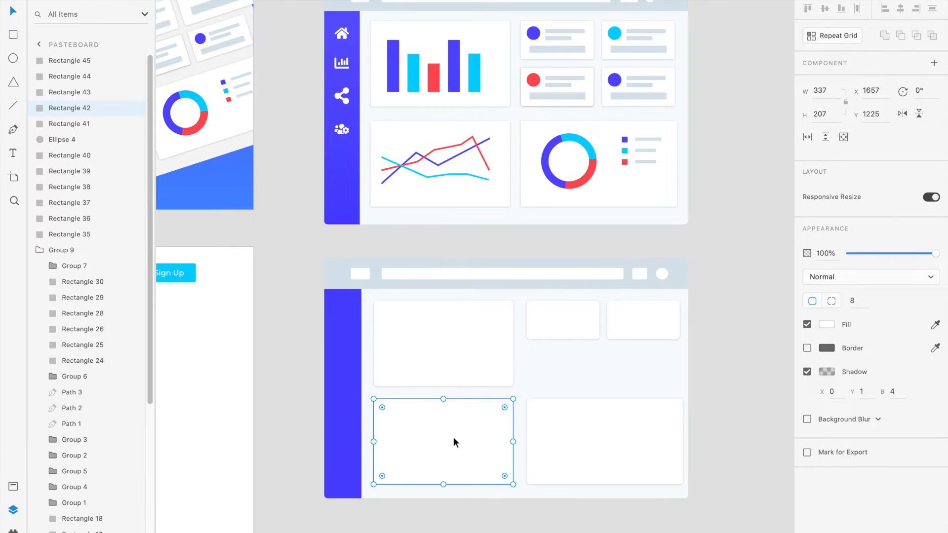
Step: Move the wide lower-right card left to X 2018, keeping it level with the lower-left card
click(584, 407)
scroll(585, 408, up, 2)
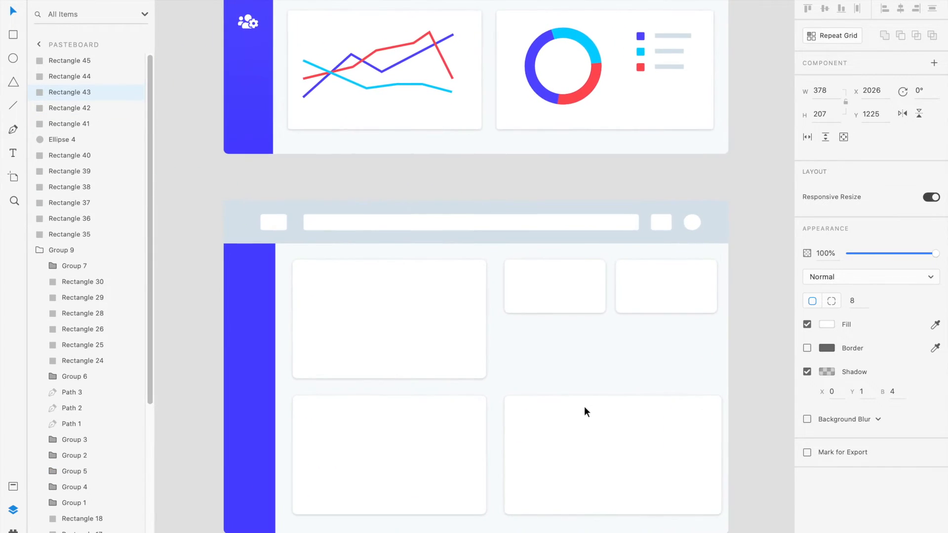
drag(577, 435, 573, 435)
scroll(573, 435, up, 1)
scroll(573, 434, down, 2)
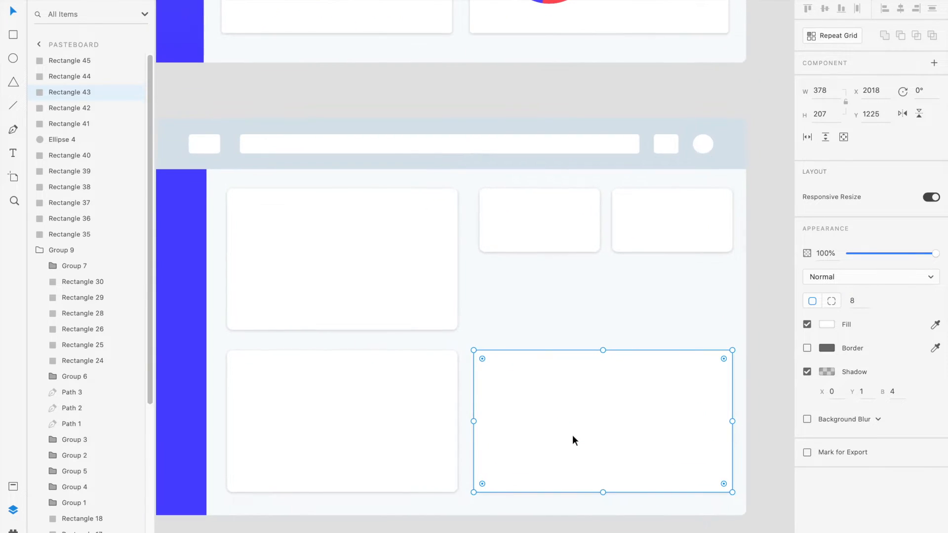
Step: Move the first small info card left to X 2018, aligning it with the wide lower card's left edge
click(523, 236)
key(alt)
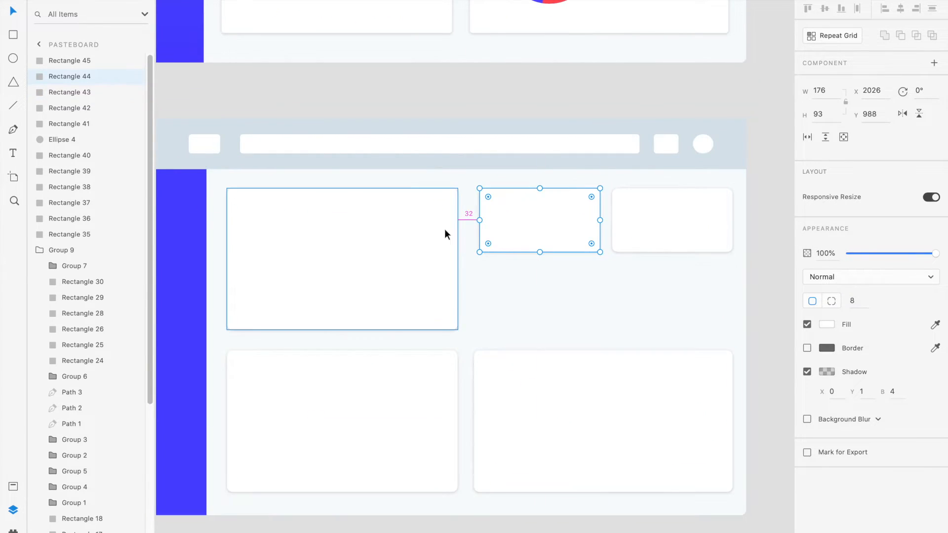
key(shift+Left)
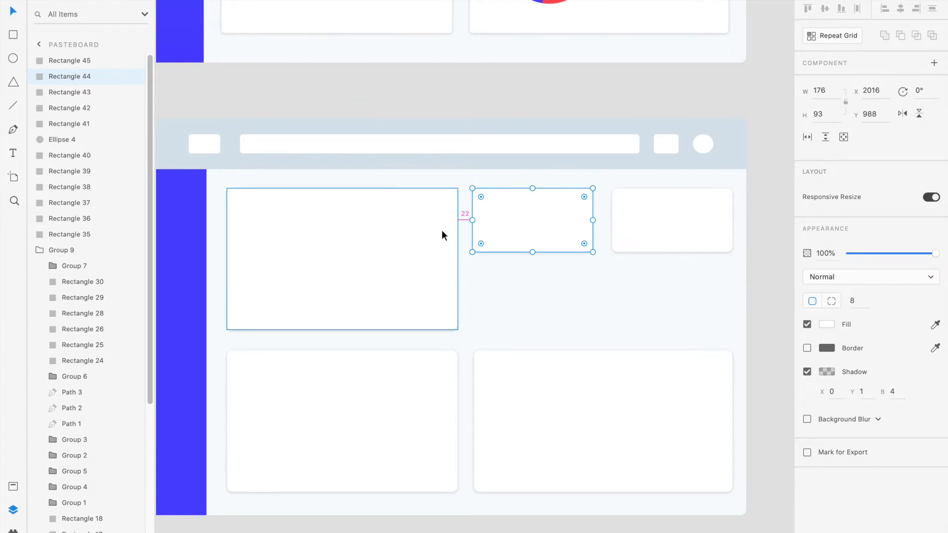
key(shift+Right)
key(shift+Left)
key(shift+Right)
key(shift+Left)
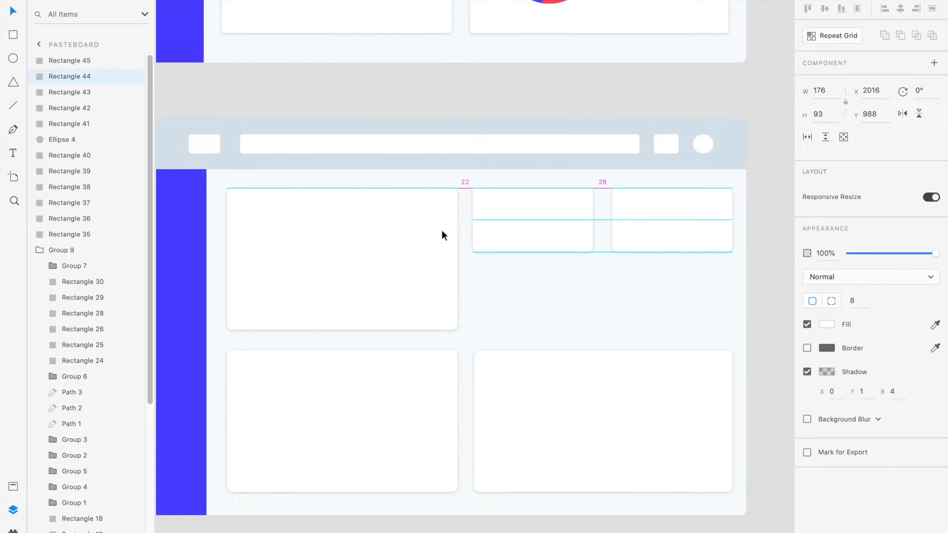
Step: Check the horizontal gap between the two lower small info cards in the original dashboard
click(632, 221)
scroll(552, 218, up, 6)
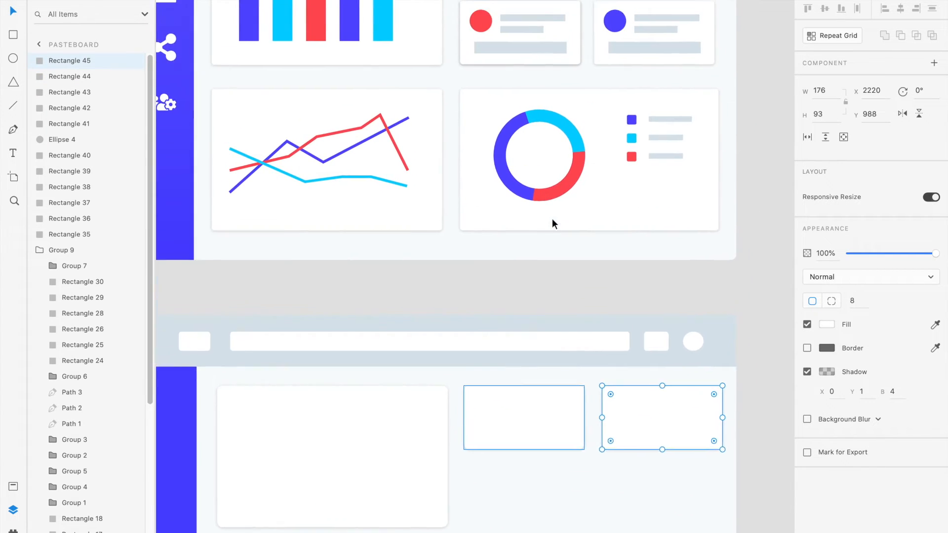
click(605, 121)
click(605, 122)
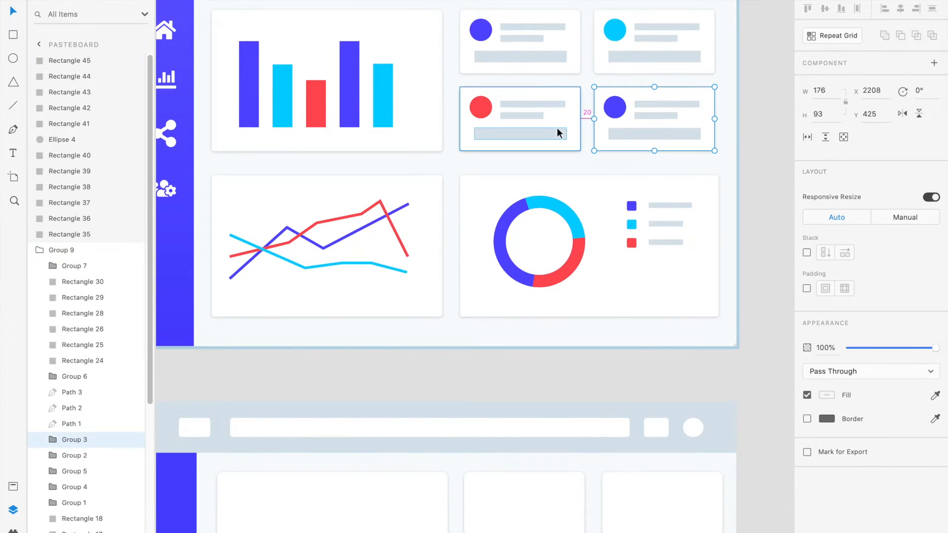
scroll(555, 128, down, 3)
Step: Nudge the second small info card left so it sits 20 px from the first one
click(625, 369)
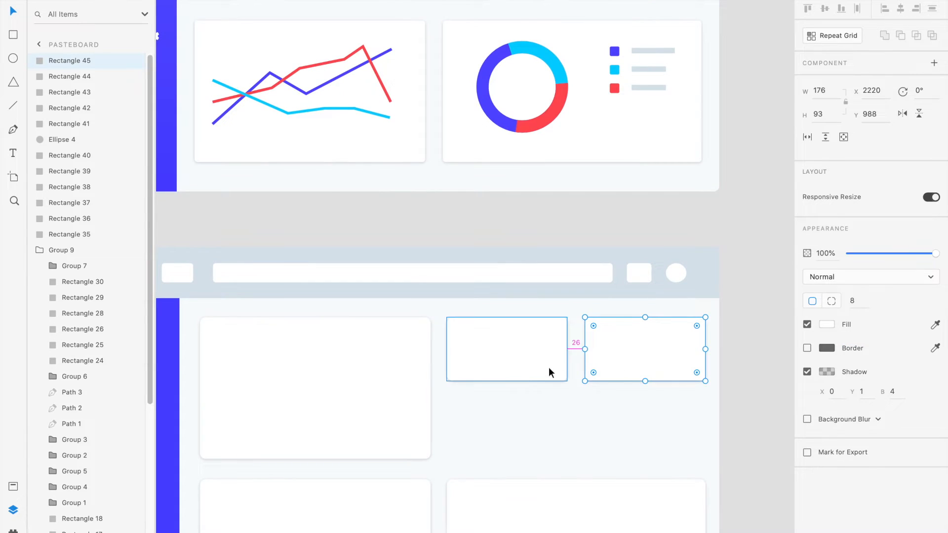
key(Left)
key(Left)
key(Left)
key(Left)
key(Left)
key(Left)
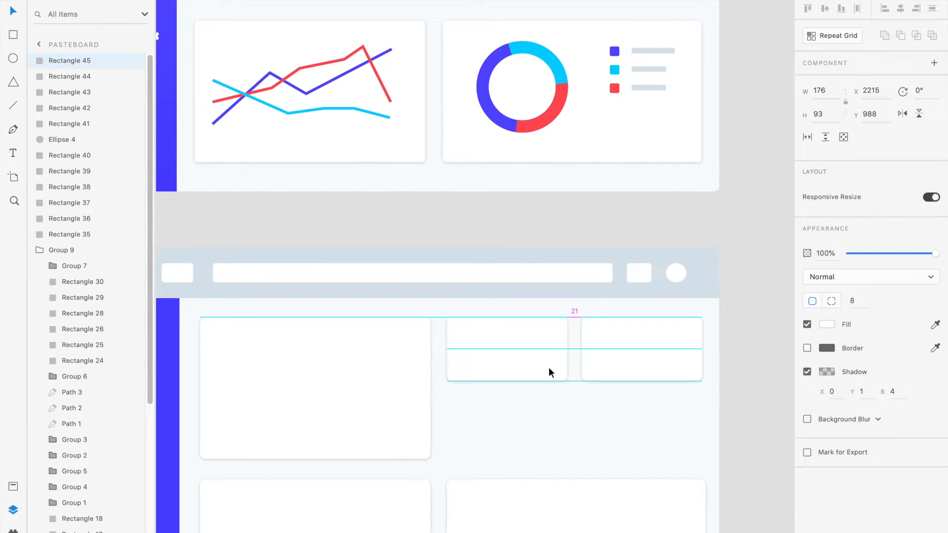
scroll(549, 366, down, 1)
click(546, 303)
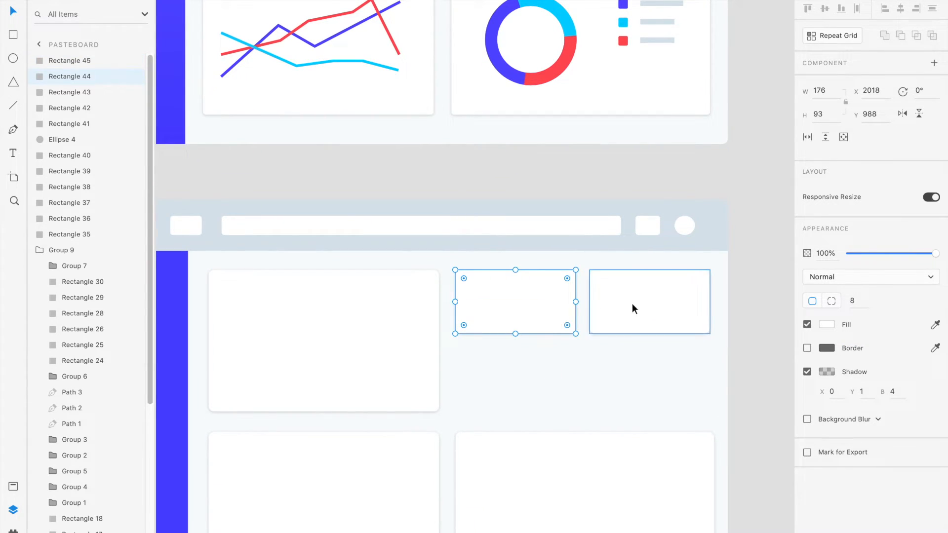
click(594, 386)
scroll(593, 387, up, 5)
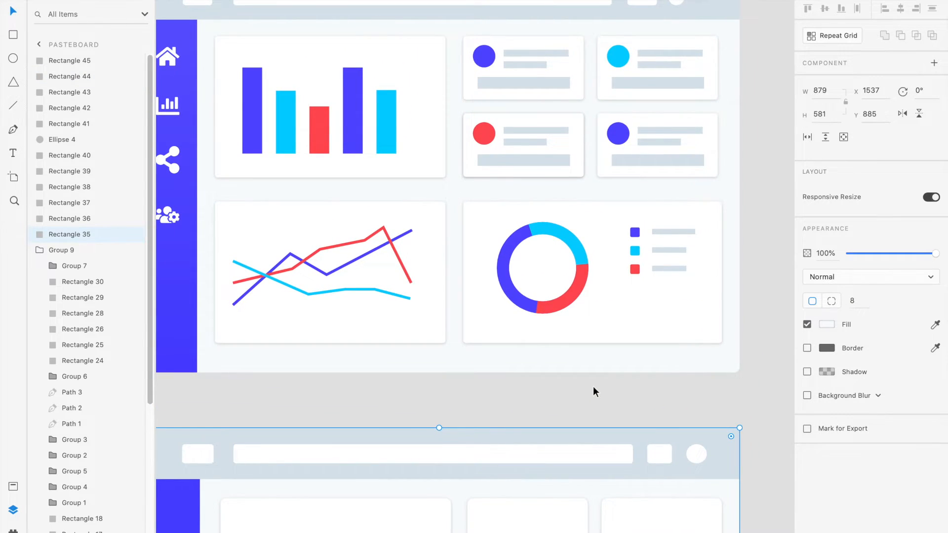
scroll(594, 387, down, 5)
scroll(594, 387, down, 1)
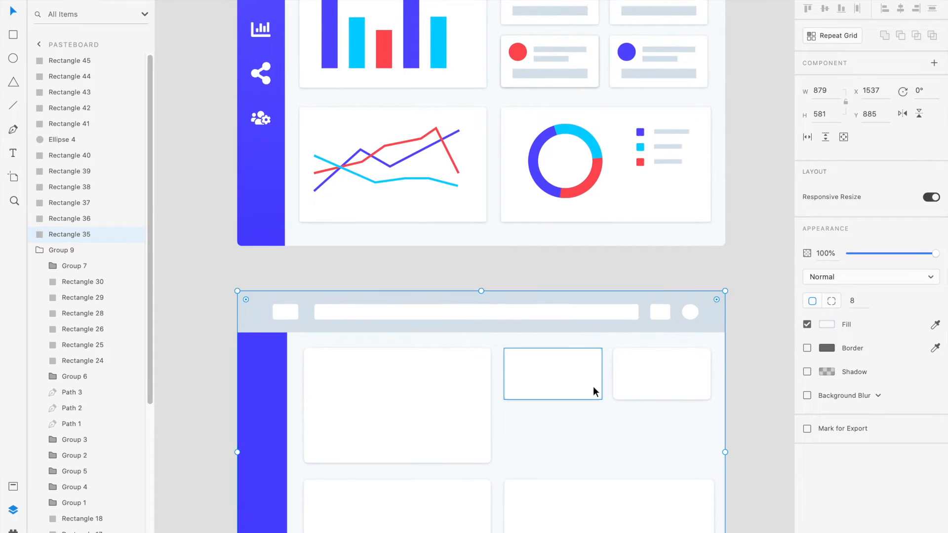
scroll(593, 386, up, 2)
scroll(593, 386, down, 2)
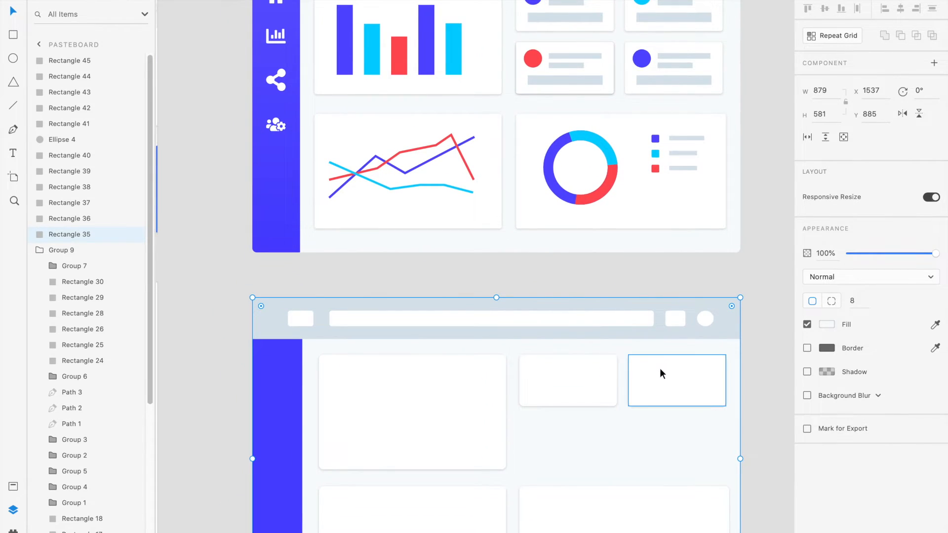
Step: Draw a 32 px circle in the first small card and position it at X 2033, Y 1003, 15 px from the card's upper-left edges
scroll(660, 368, up, 5)
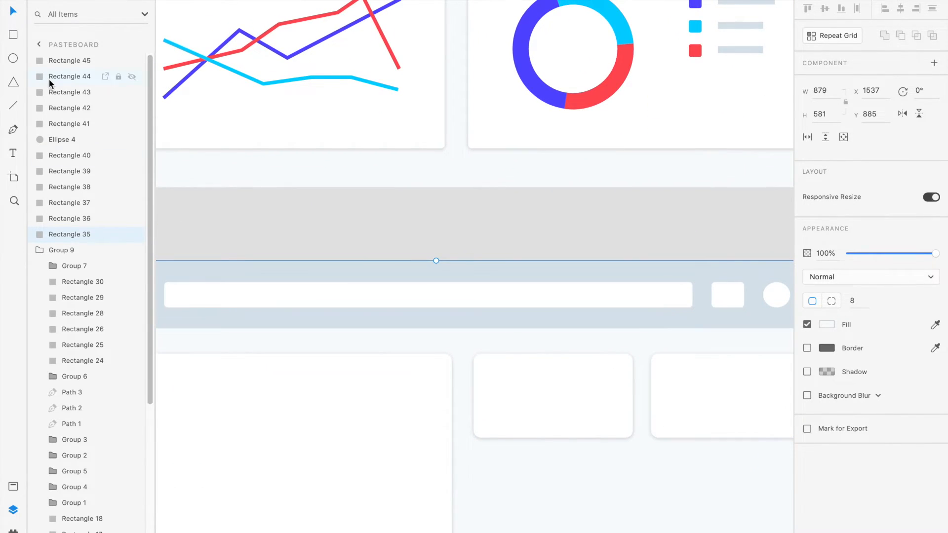
click(13, 57)
drag(486, 360, 520, 389)
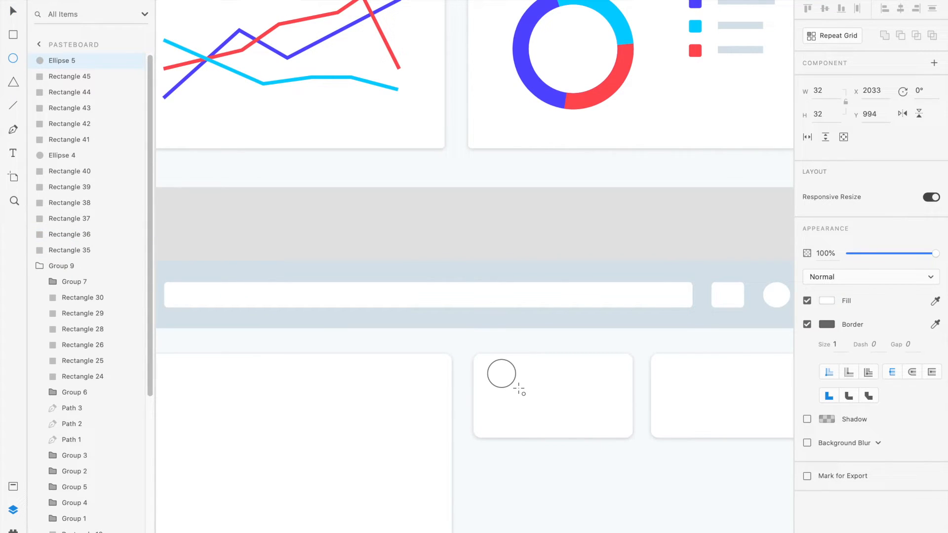
key(v)
drag(503, 375, 502, 382)
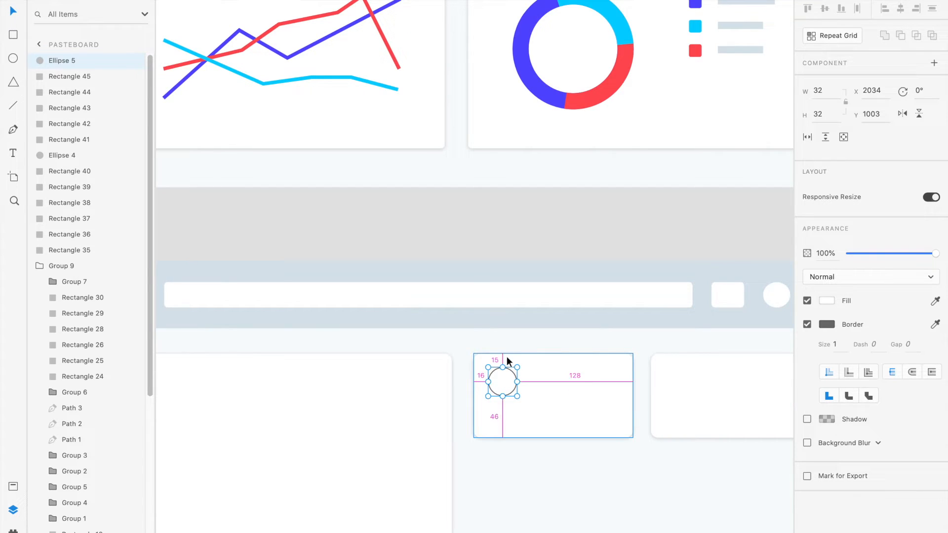
key(Left)
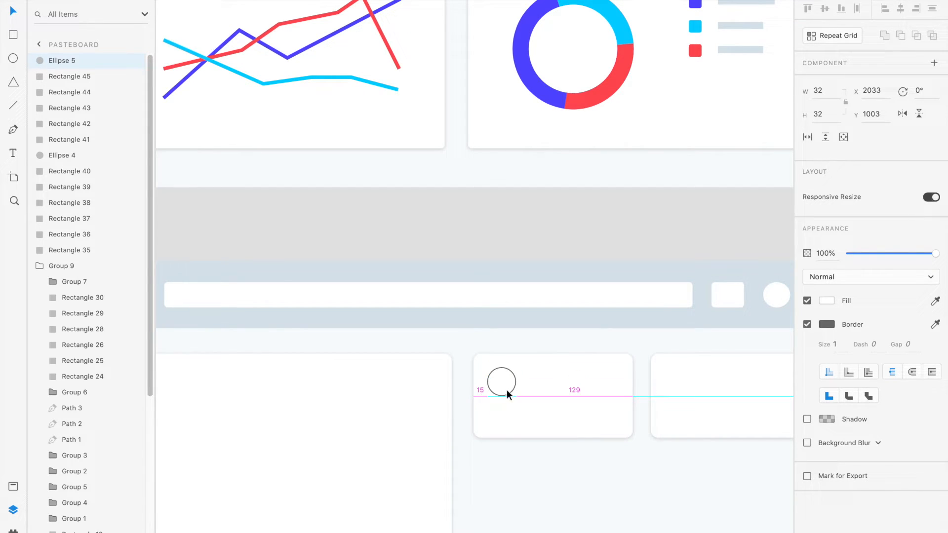
Step: Remove the circle's border and fill it with the purple-blue sampled from the original donut chart
click(807, 324)
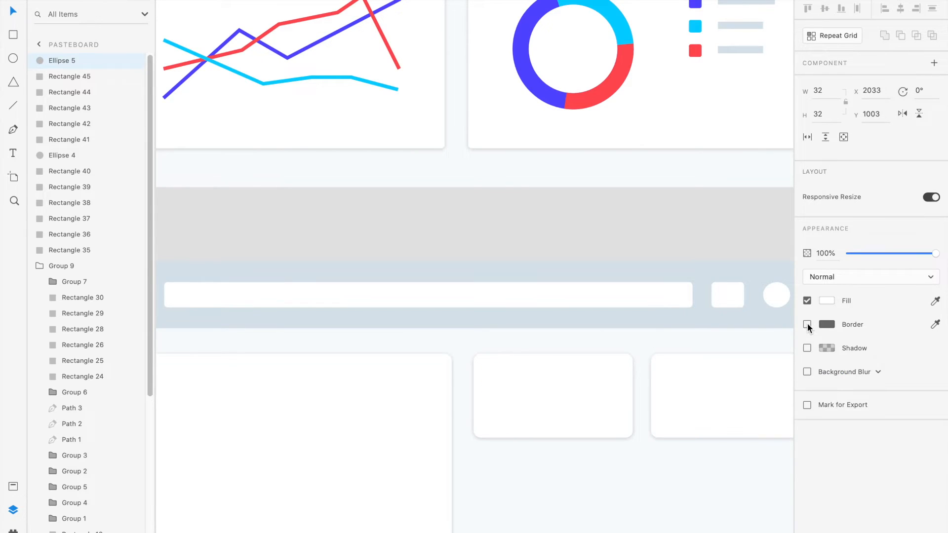
click(826, 299)
click(799, 353)
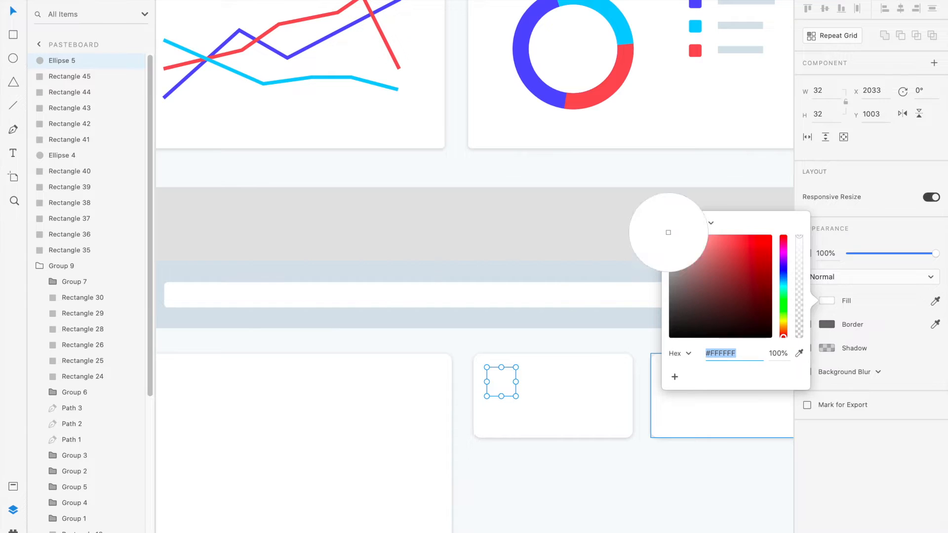
click(554, 99)
click(741, 355)
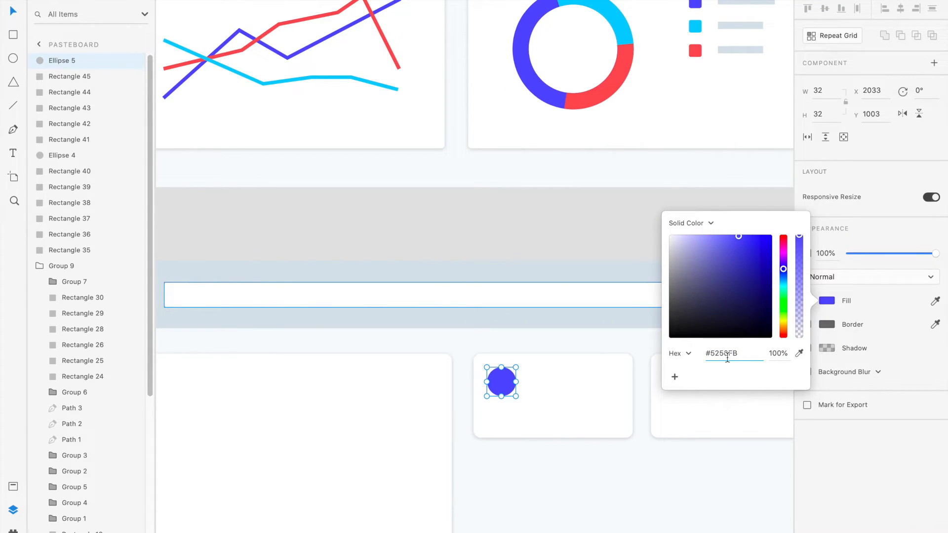
Step: Draw a borderless 136 by 13 px bar beneath the circle and fill it with #DAE3EA sampled from the original donut legend's bars
click(585, 379)
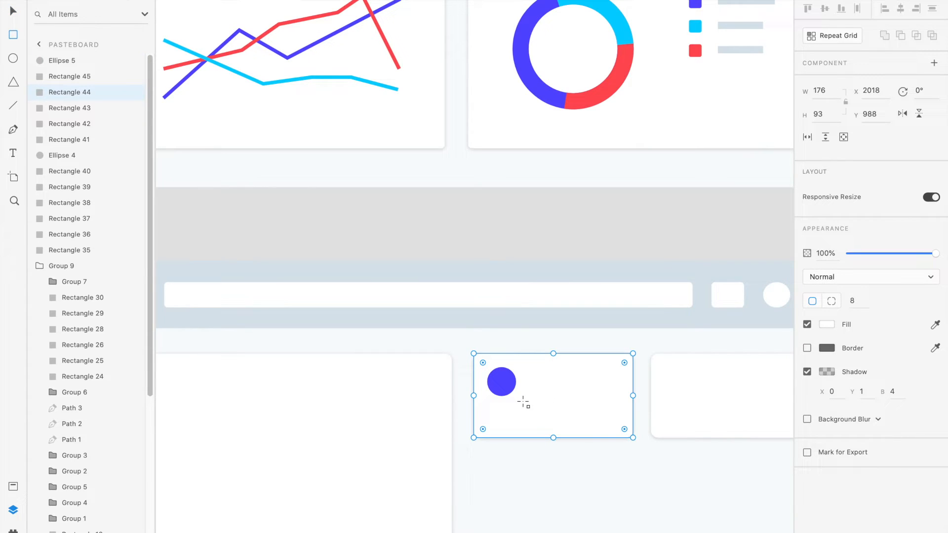
drag(493, 415, 617, 426)
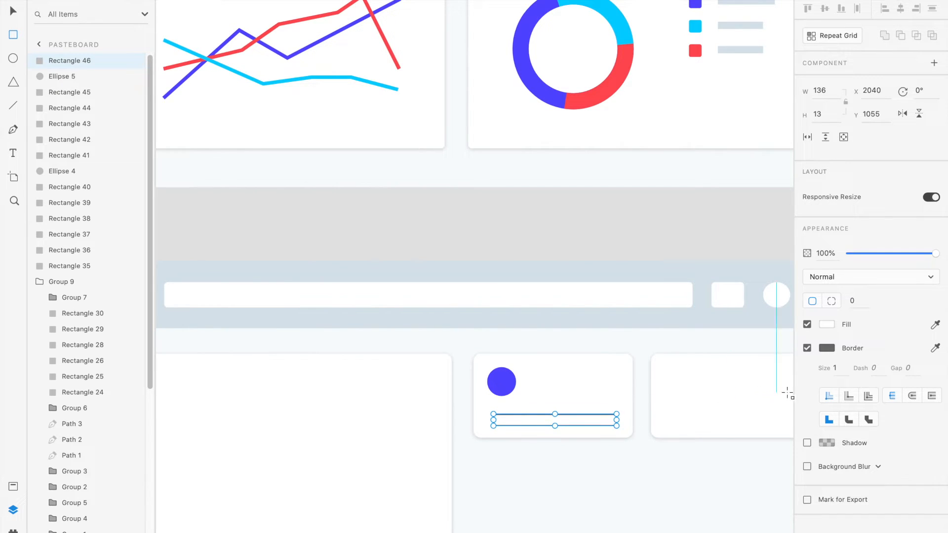
click(807, 348)
click(825, 324)
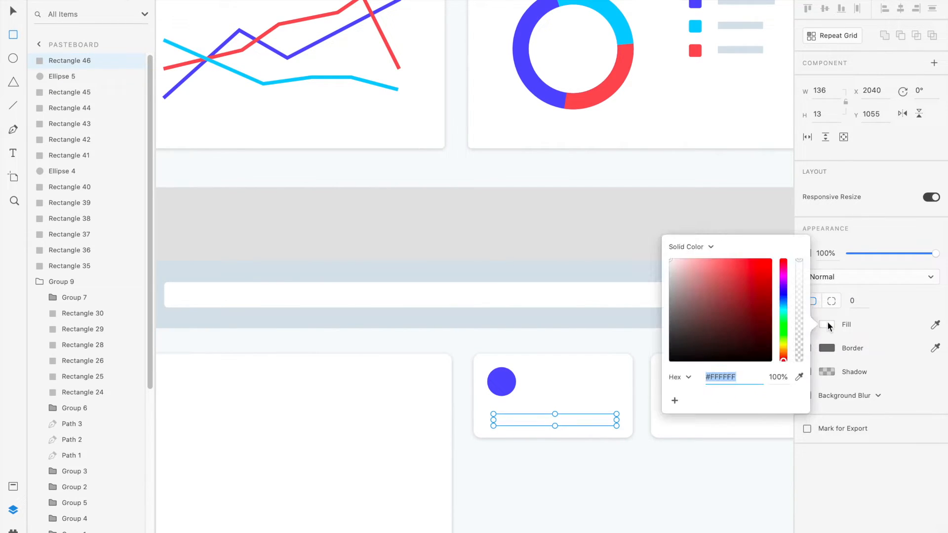
click(799, 377)
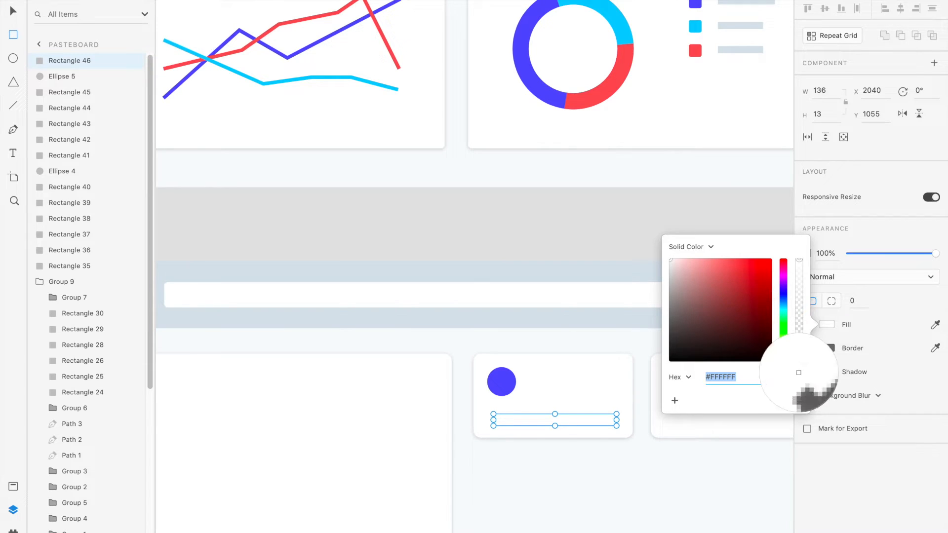
click(740, 24)
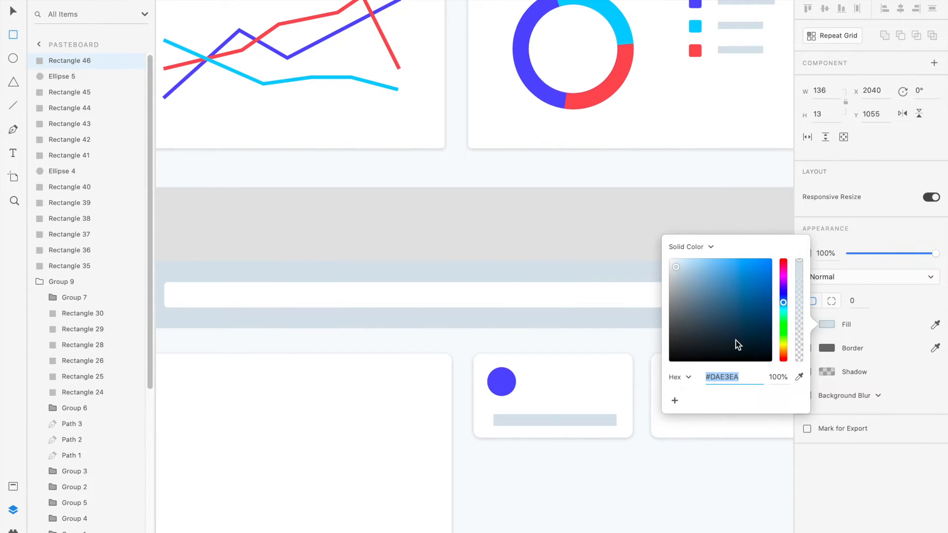
click(747, 378)
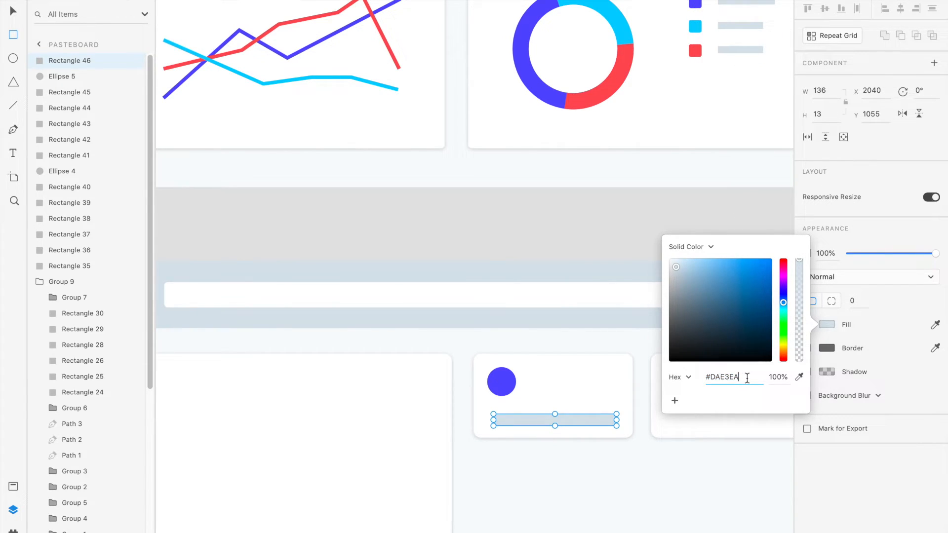
Step: Duplicate the lower grey bar, place the copy beside the circle at X 2080, Y 1003, and resize it to 96 by 8 px
text(v)
click(611, 172)
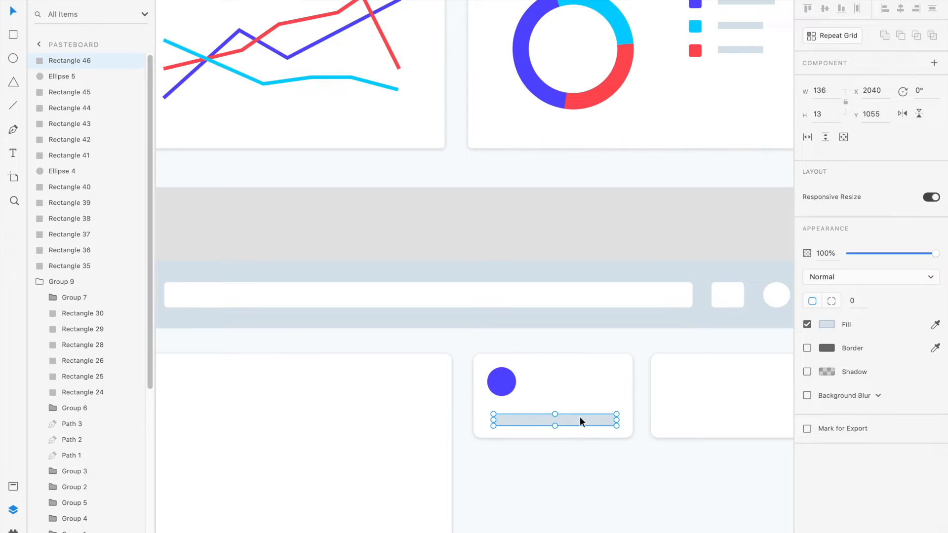
key(ctrl+d)
drag(580, 417, 588, 371)
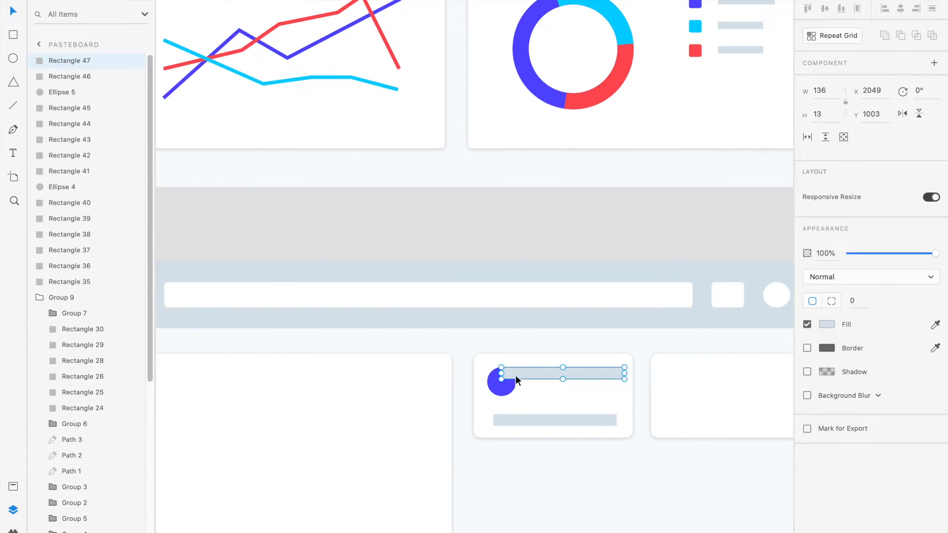
drag(501, 374, 529, 373)
drag(624, 373, 573, 375)
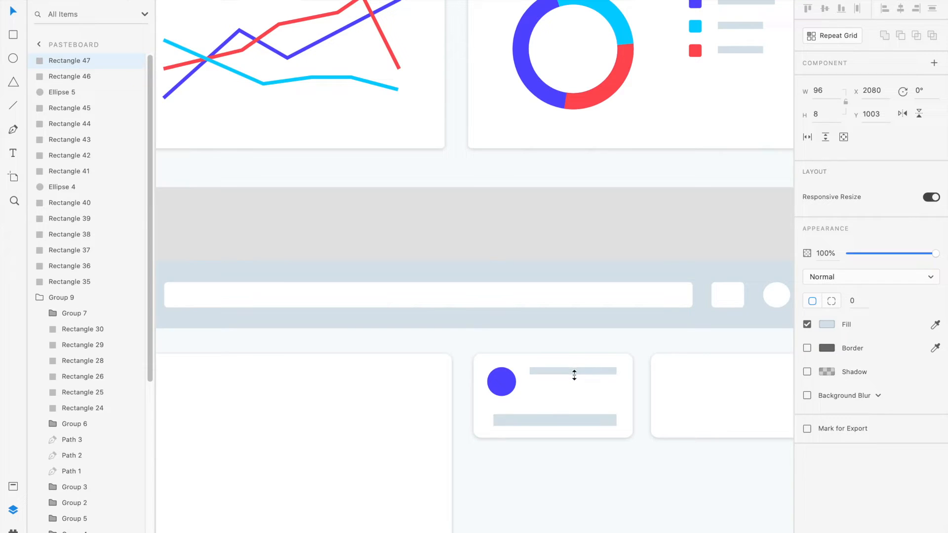
drag(580, 373, 582, 387)
scroll(582, 387, up, 5)
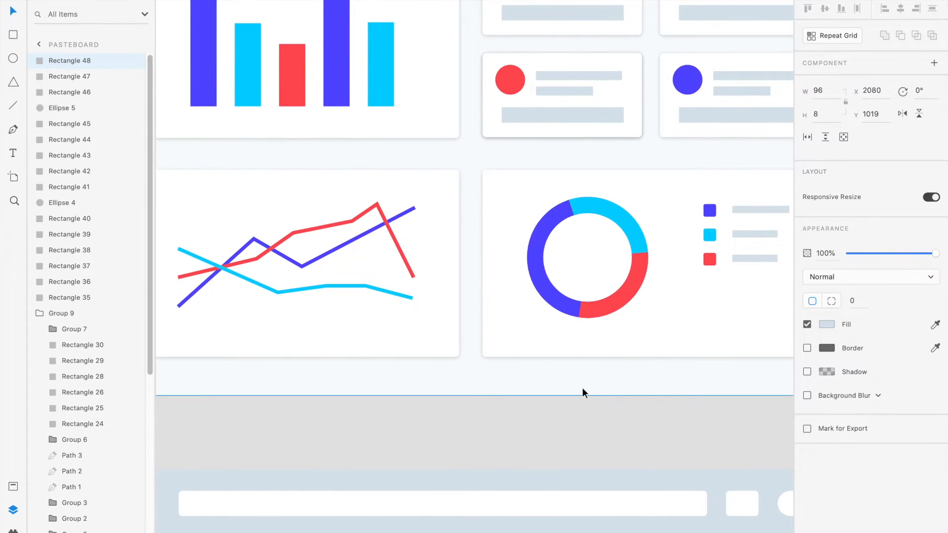
scroll(582, 387, down, 6)
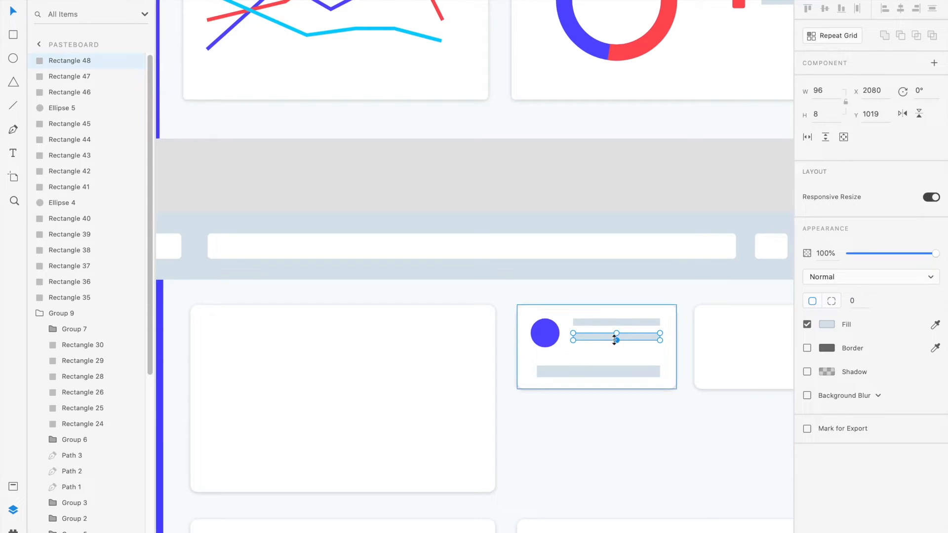
key(ctrl+z)
key(ctrl+z)
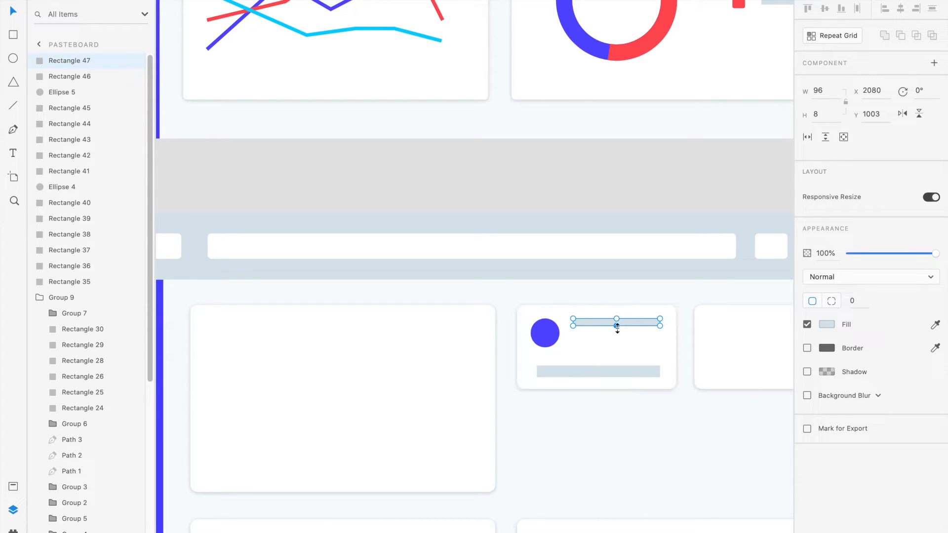
Step: Thicken the upper bar beside the circle to 12 px and add a 66 by 12 px copy beneath it at X 2080, Y 1023
drag(617, 326, 617, 329)
scroll(659, 325, up, 5)
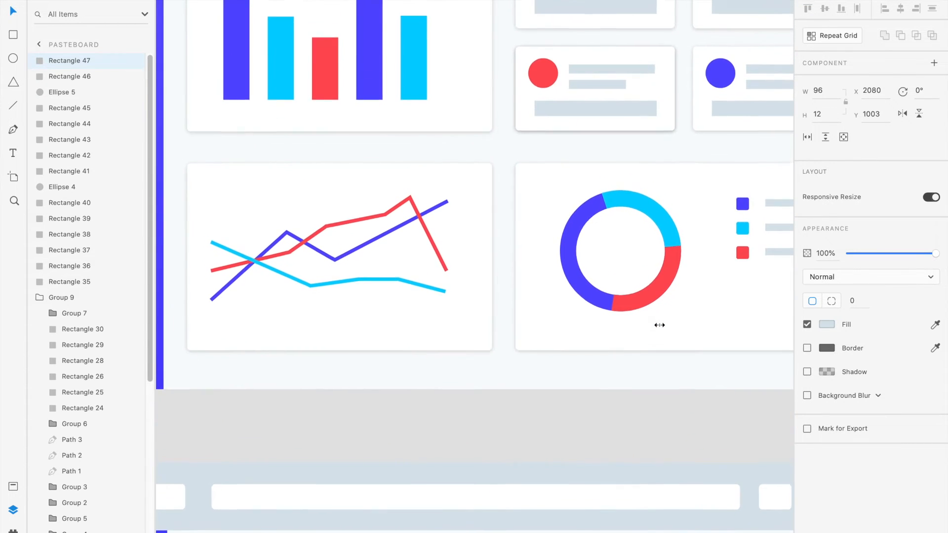
scroll(659, 325, down, 4)
key(ctrl+d)
drag(649, 373, 655, 389)
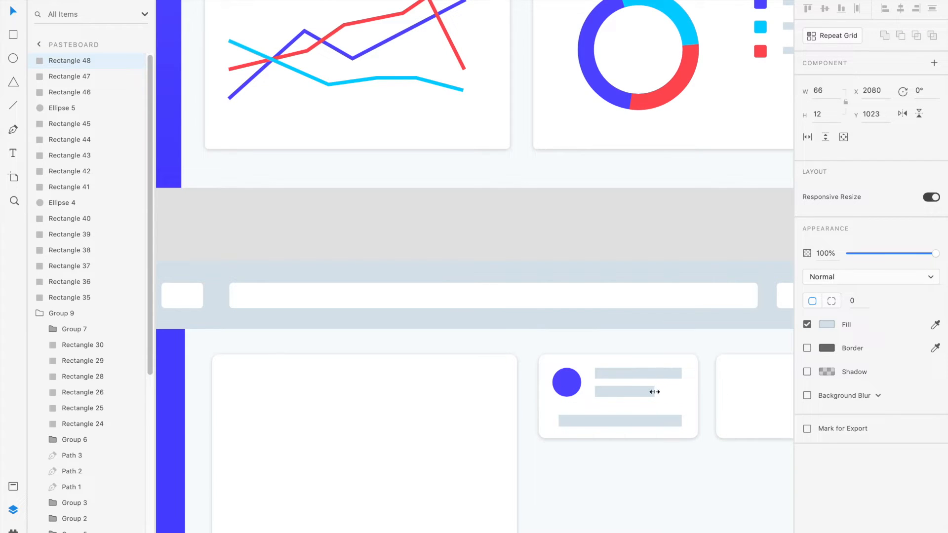
Step: Delete the empty second small info card next to the detailed one
scroll(655, 389, down, 5)
scroll(655, 390, right, 4)
click(662, 429)
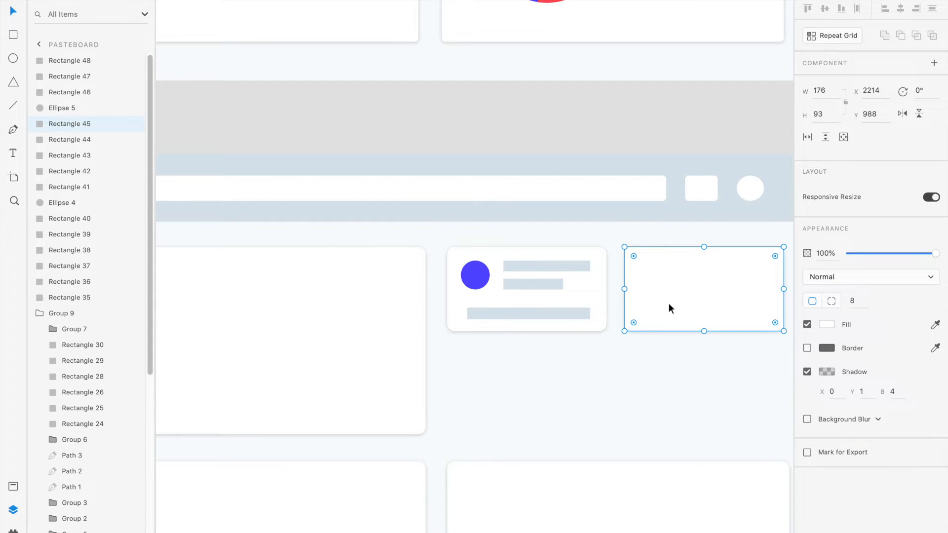
key(Delete)
Step: Group the first small card's background, purple-blue circle and three grey bars
click(474, 278)
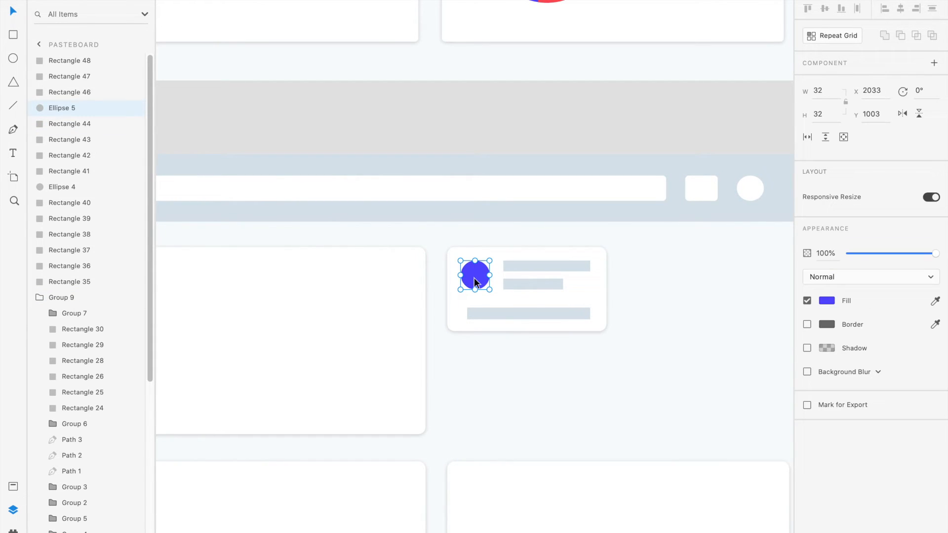
shift+click(530, 262)
shift+click(531, 281)
shift+click(532, 313)
shift+click(458, 247)
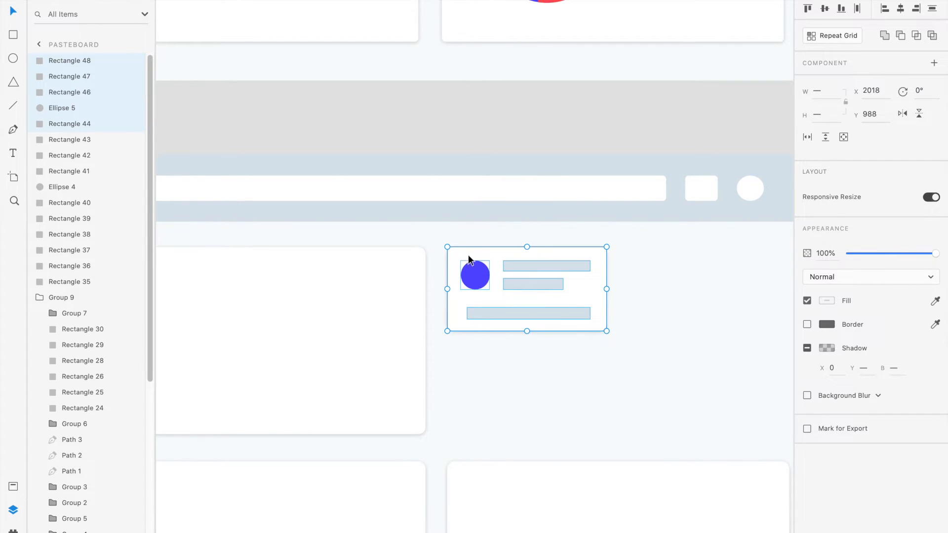
key(ctrl+g)
mouse_move(510, 284)
mouse_down()
mouse_move(573, 290)
mouse_move(515, 289)
mouse_up()
key(ctrl+z)
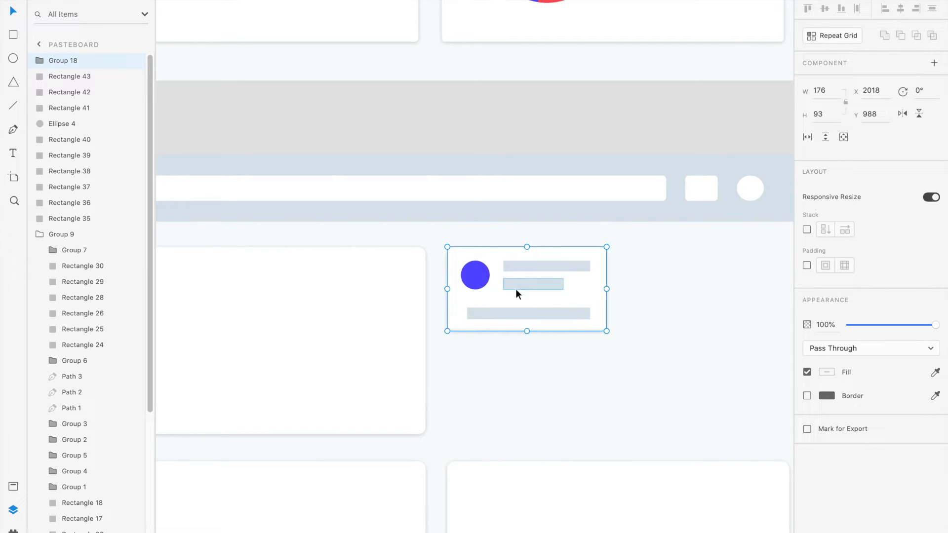
Step: Duplicate the card group to X 2214, Y 988, and copy both cards into a second row at Y 1102
key(ctrl+d)
drag(493, 277, 670, 275)
shift+click(558, 292)
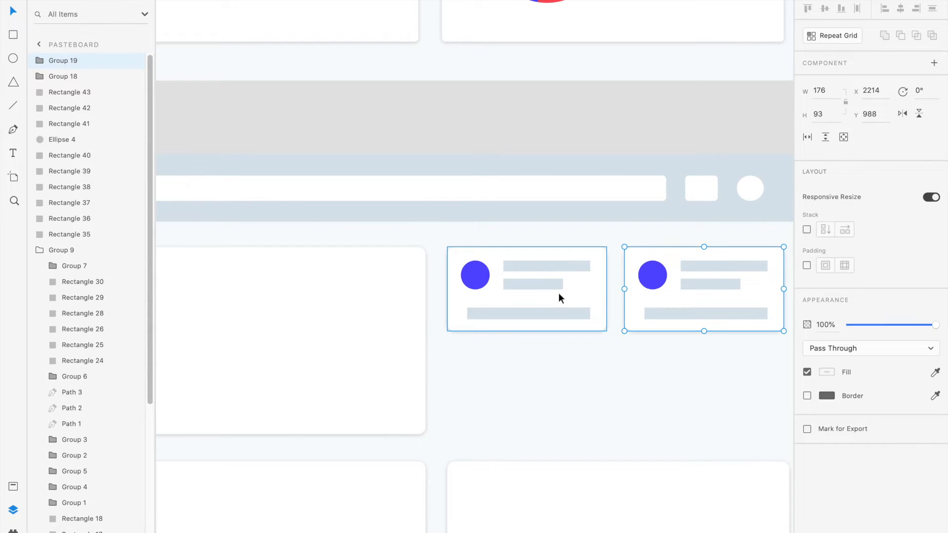
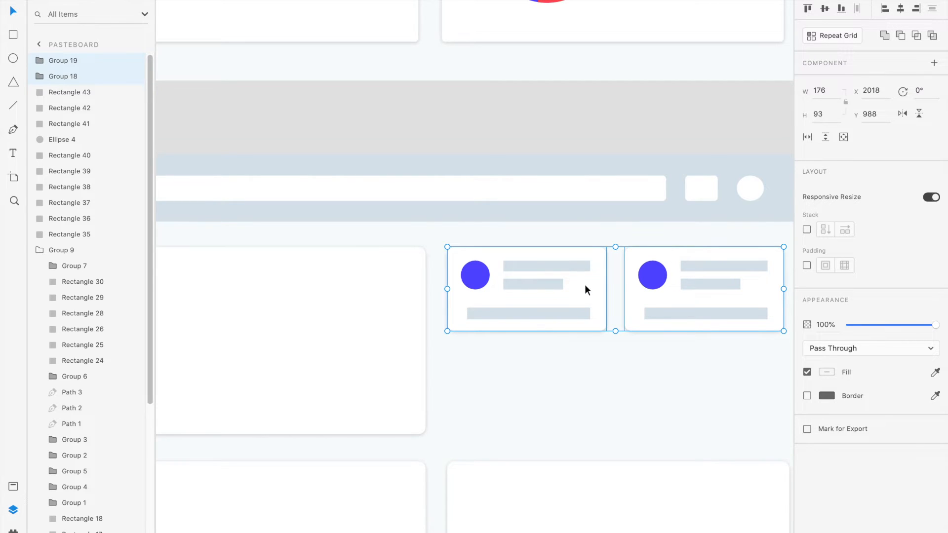
key(ctrl+d)
drag(584, 284, 583, 381)
Step: Nudge the lower pair of small cards 3 px left to X 2018, aligning them with the upper pair
scroll(583, 381, down, 2)
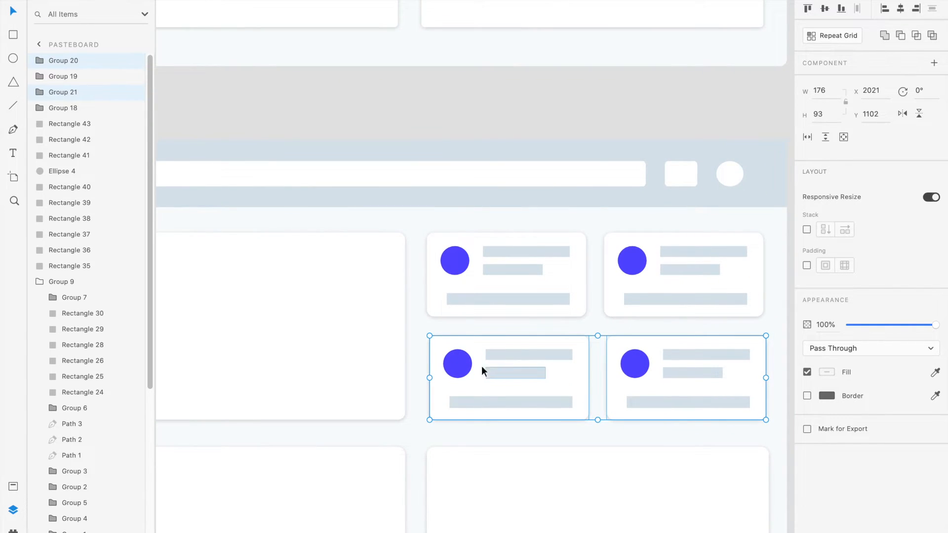
click(445, 277)
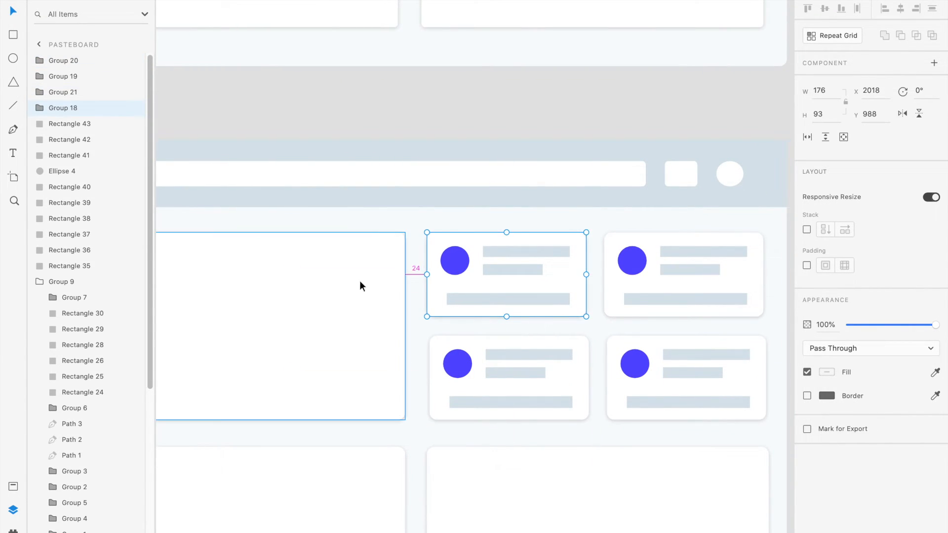
click(495, 378)
shift+click(622, 379)
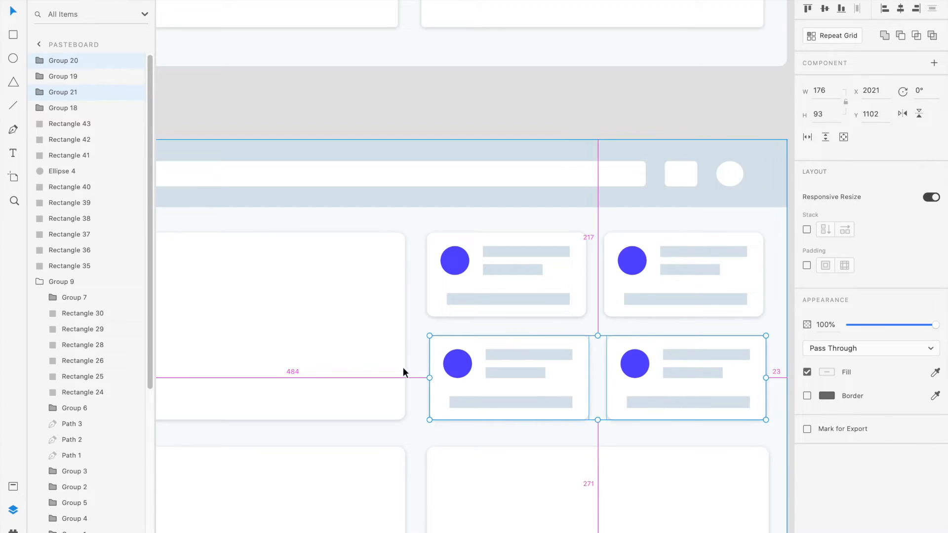
key(Left)
key(Left)
key(Left)
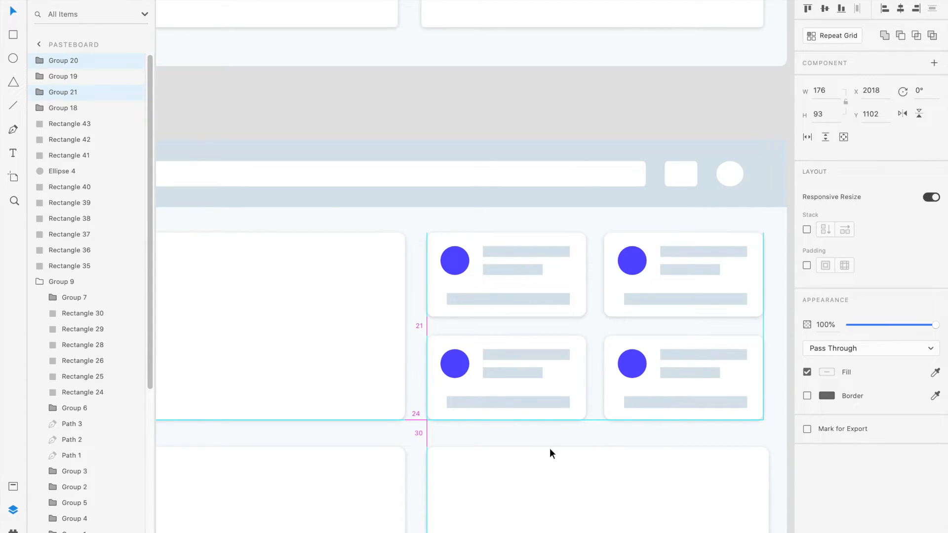
click(550, 450)
Step: Fill the upper-right small card's circle with the cyan #50CDFB sampled from the original illustration's matching circle
scroll(591, 346, down, 5)
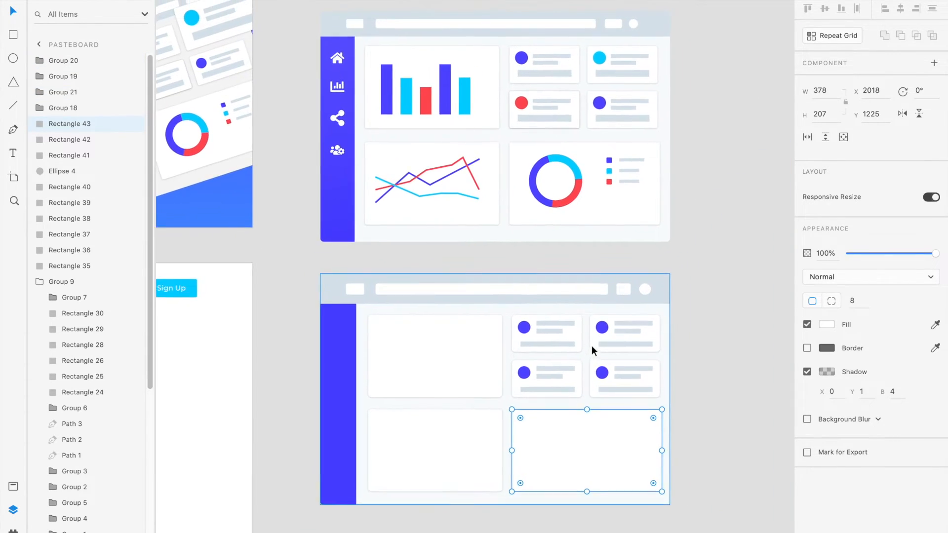
double_click(604, 329)
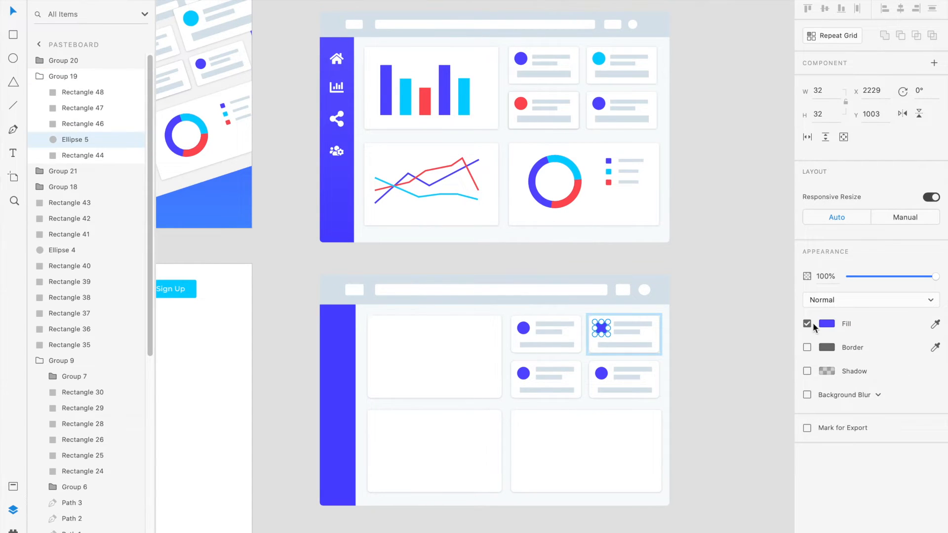
click(832, 325)
click(799, 376)
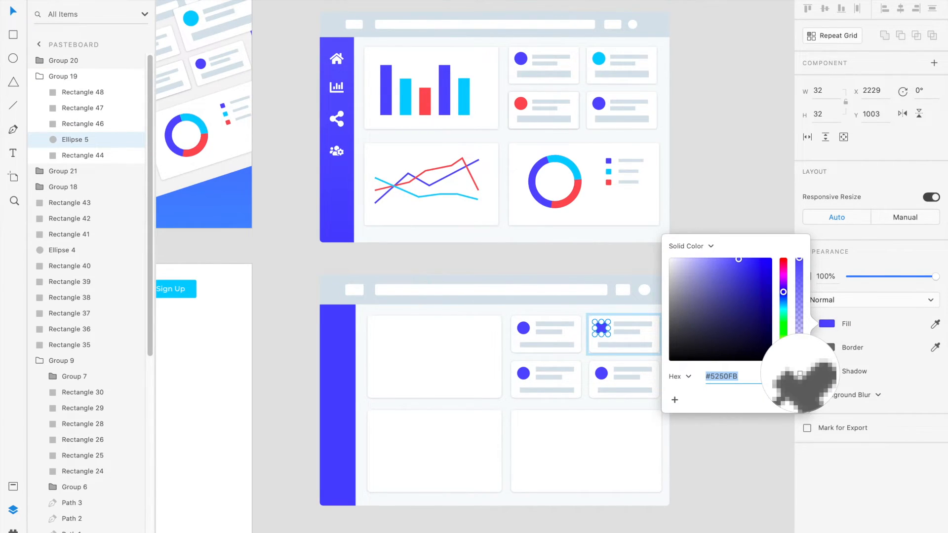
click(599, 58)
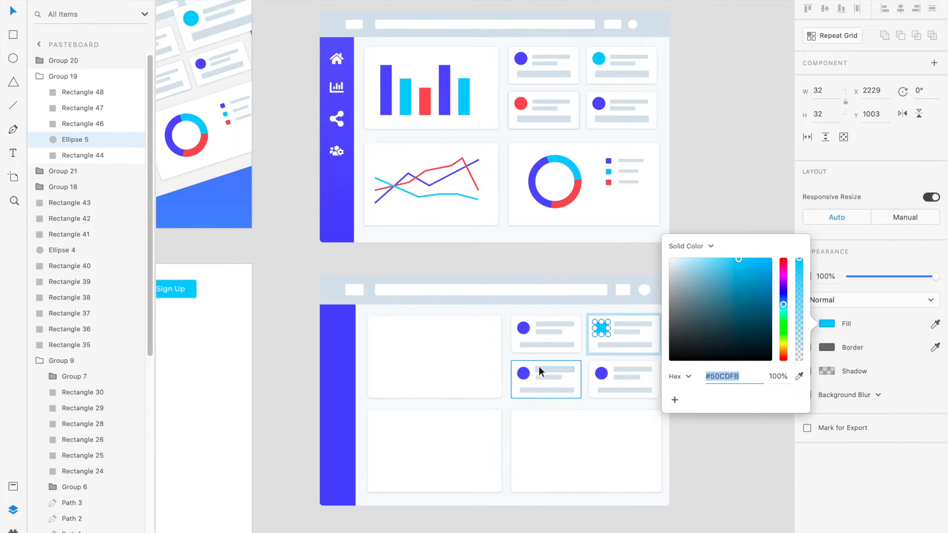
Step: Fill the lower-left small card's circle with the red sampled from the original illustration's matching circle
double_click(522, 373)
click(832, 325)
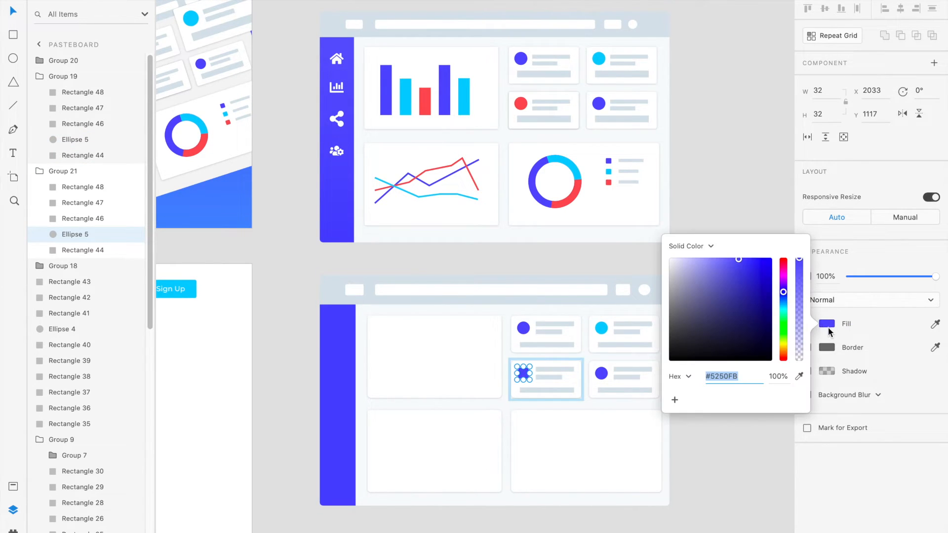
click(799, 376)
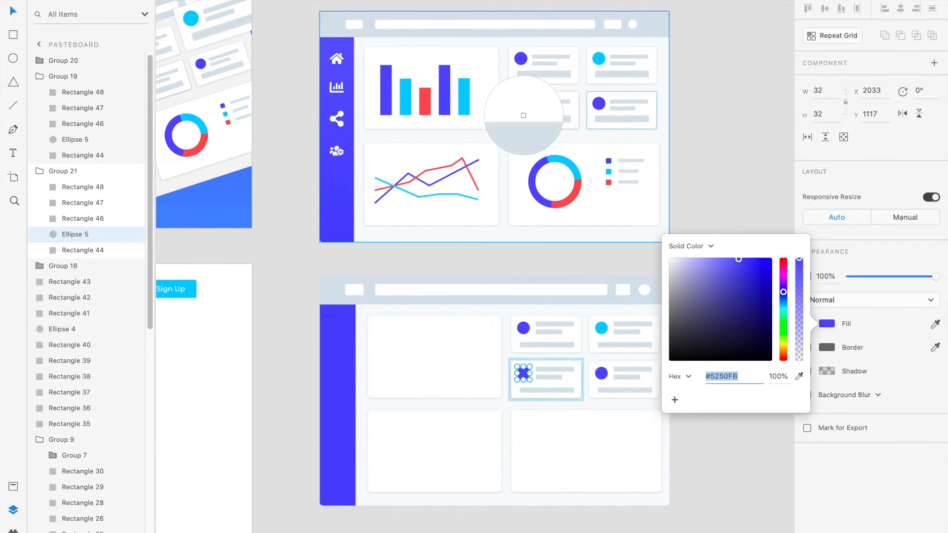
click(524, 105)
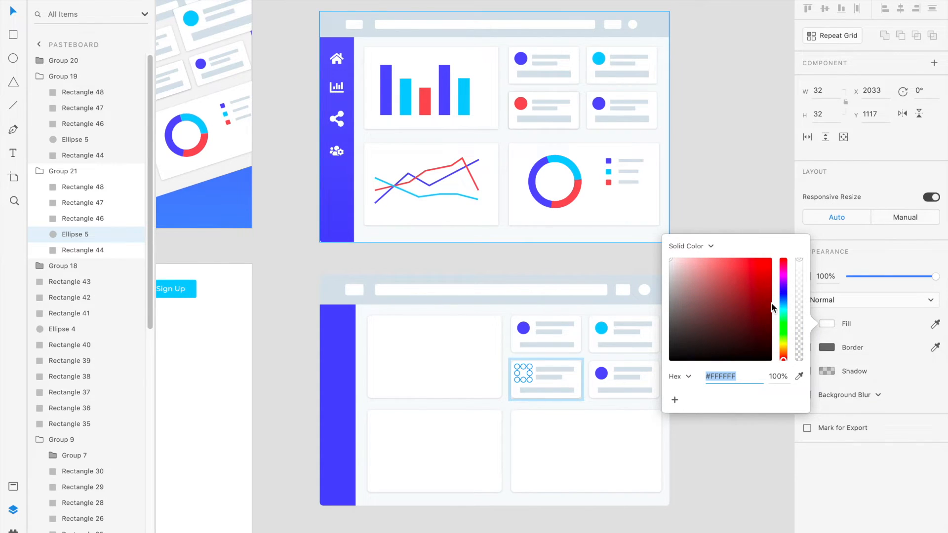
click(798, 375)
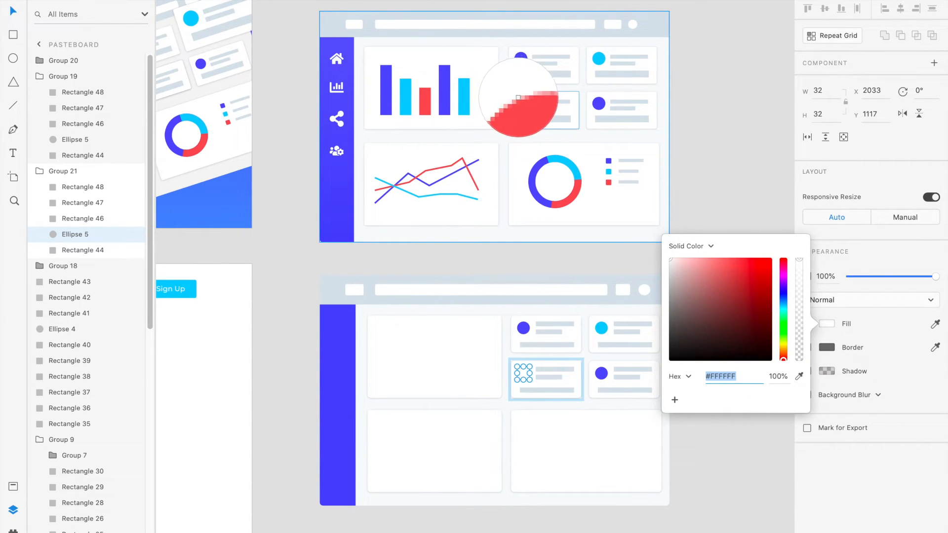
click(522, 104)
click(589, 259)
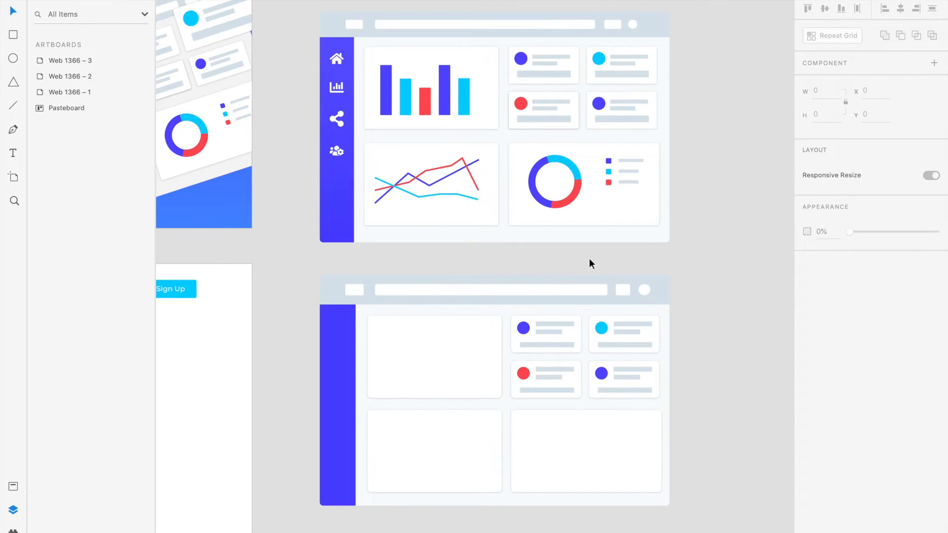
Step: Draw a borderless 30 by 82 px rectangle inside the upper large card at X 1696, Y 1081 as the first chart bar
scroll(579, 336, down, 3)
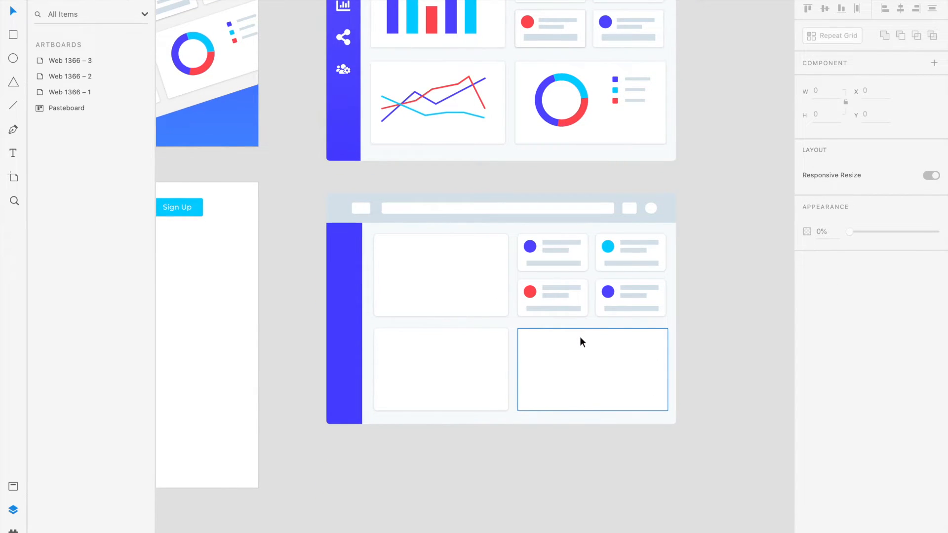
scroll(580, 336, up, 3)
scroll(579, 336, left, 2)
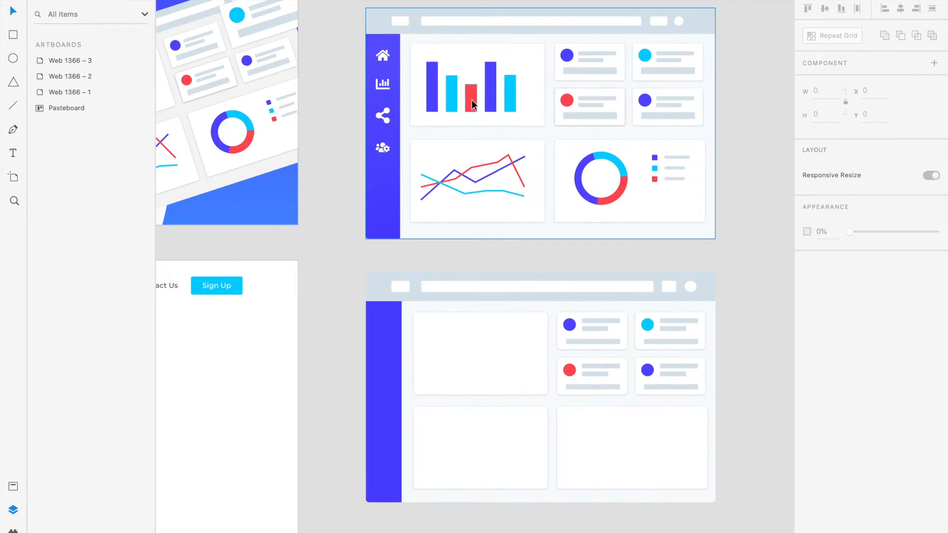
scroll(520, 321, left, 1)
scroll(520, 321, down, 1)
scroll(521, 321, up, 2)
scroll(521, 321, left, 1)
scroll(520, 321, up, 1)
key(r)
mouse_move(461, 352)
mouse_down()
mouse_move(482, 395)
mouse_move(475, 392)
mouse_up()
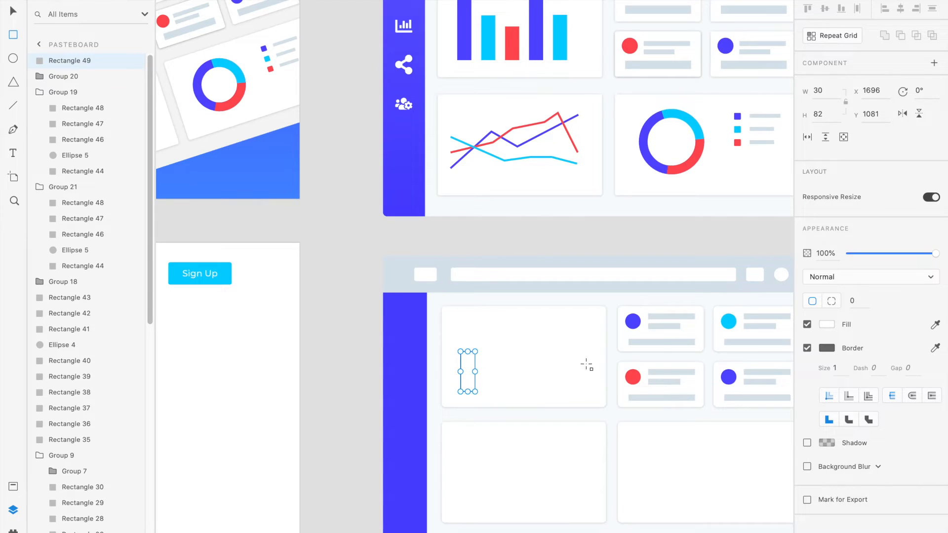
click(807, 348)
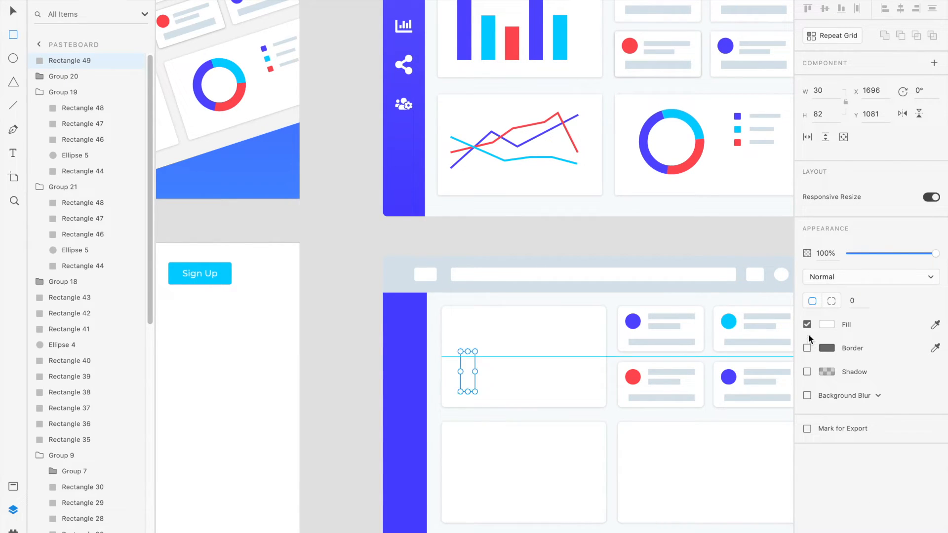
Step: Fill the first chart bar with the purple-blue #5250FB sampled from the original bar chart and extend it upward to a height of 103 px
click(825, 324)
click(799, 377)
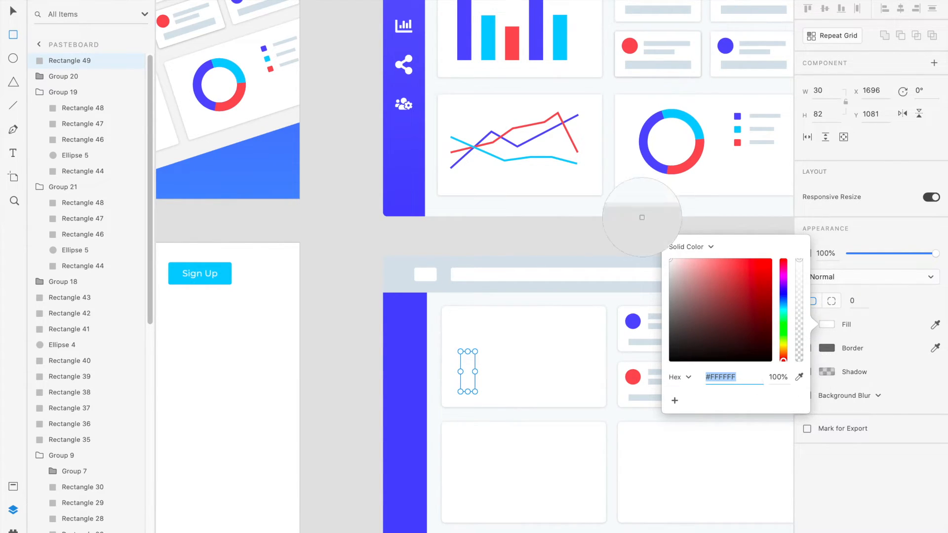
click(467, 40)
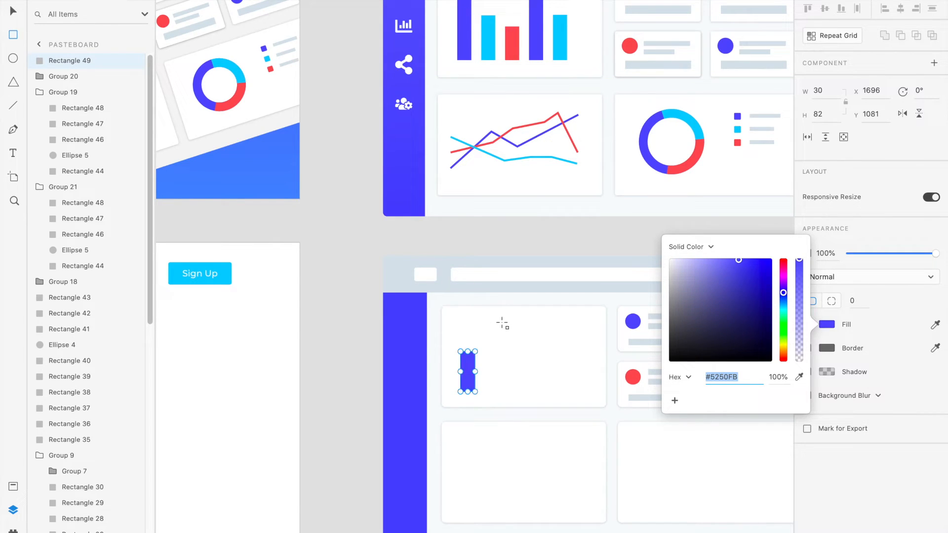
text(v)
click(523, 254)
key(v)
scroll(483, 328, up, 3)
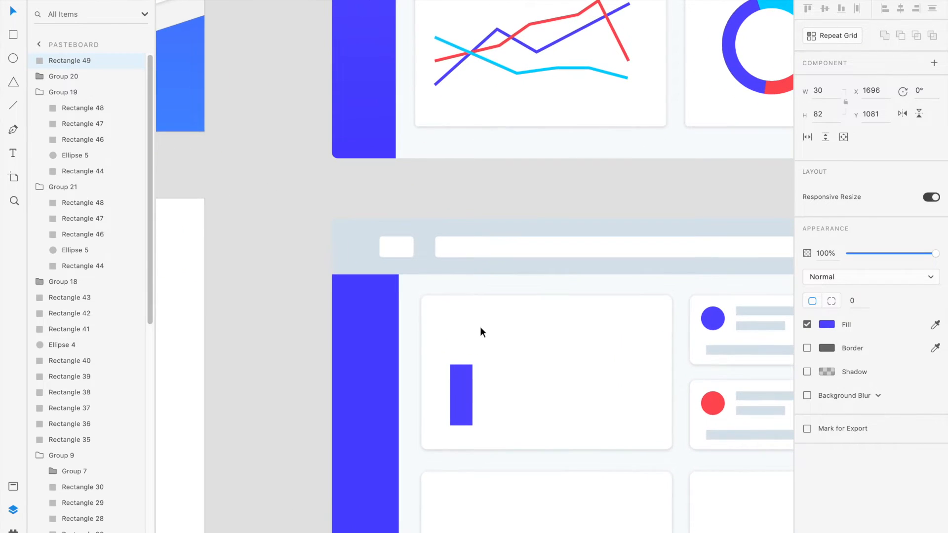
drag(462, 365, 462, 348)
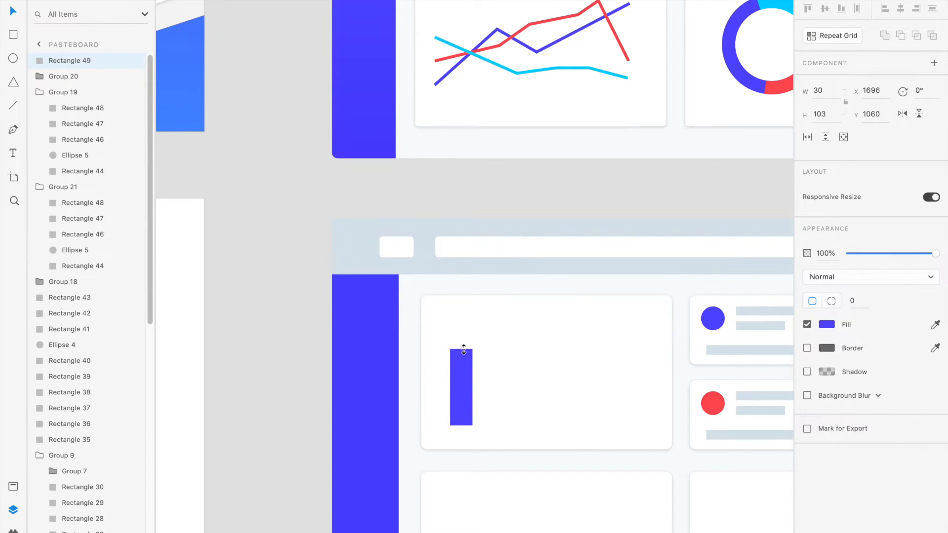
Step: Duplicate the first chart bar four times into a horizontal row of five bars spaced 50 px apart, ending at X 1896
click(538, 336)
scroll(537, 337, up, 2)
scroll(537, 337, right, 1)
scroll(537, 337, up, 3)
scroll(537, 337, down, 4)
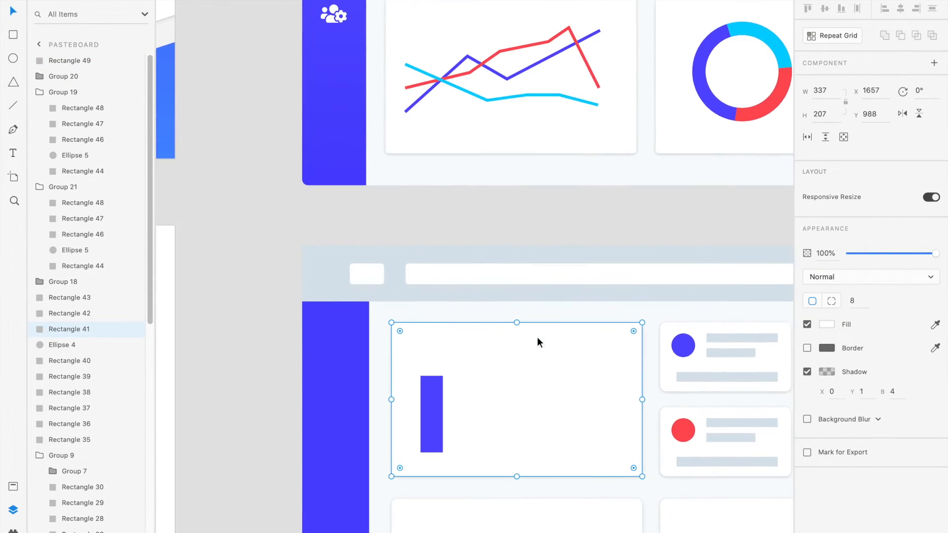
click(434, 380)
key(ctrl+d)
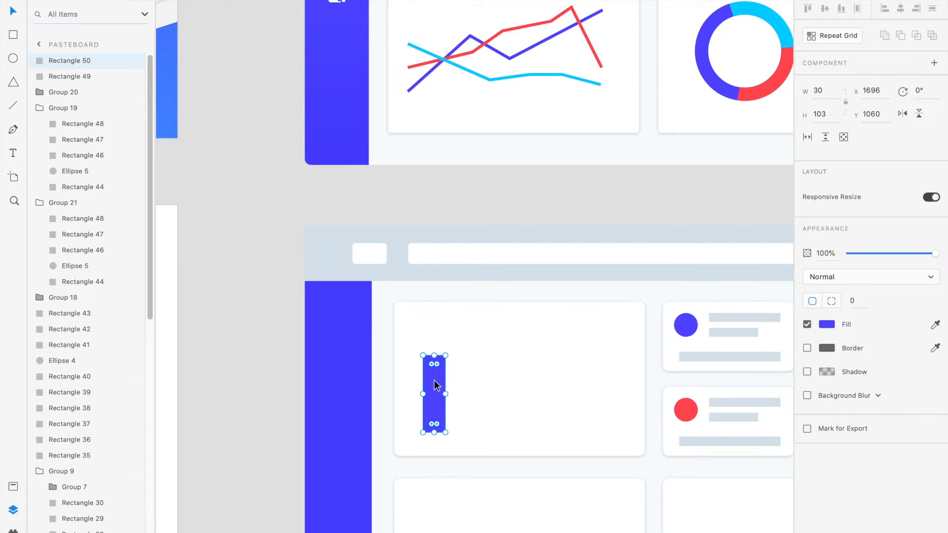
drag(434, 380, 470, 380)
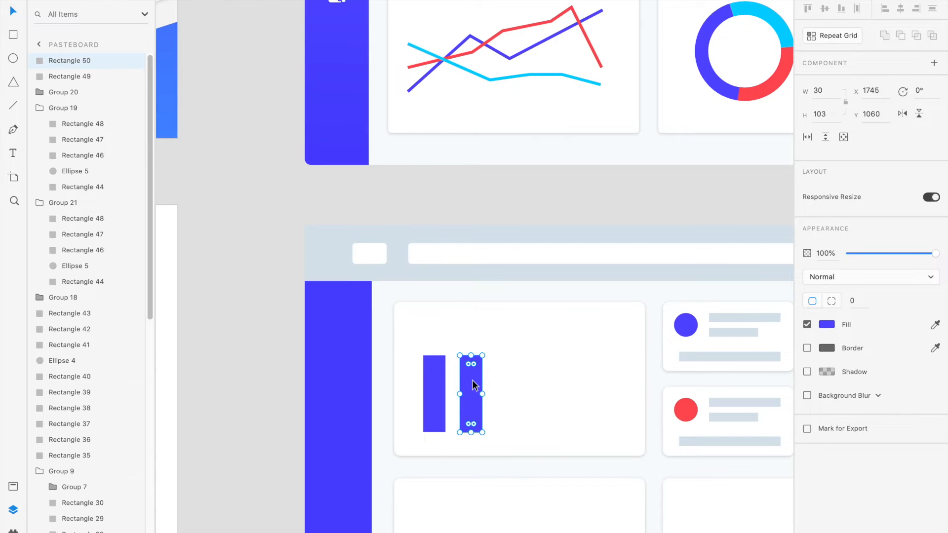
mouse_move(431, 379)
key(Right)
drag(476, 390, 584, 393)
scroll(584, 393, down, 3)
Step: Vary the bar heights from the shared baseline: extend the first to 129 px, shorten the third and make the fourth slightly taller
click(491, 383)
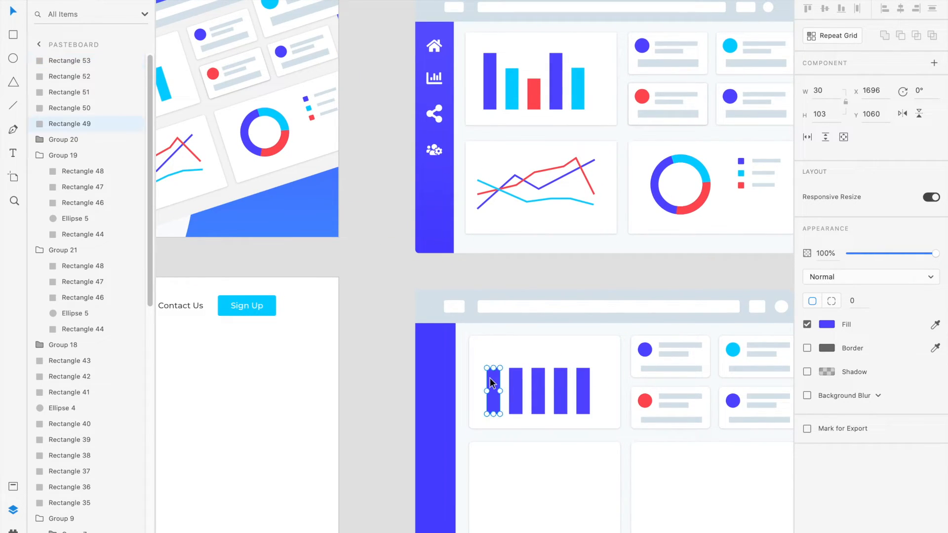
drag(495, 368, 495, 356)
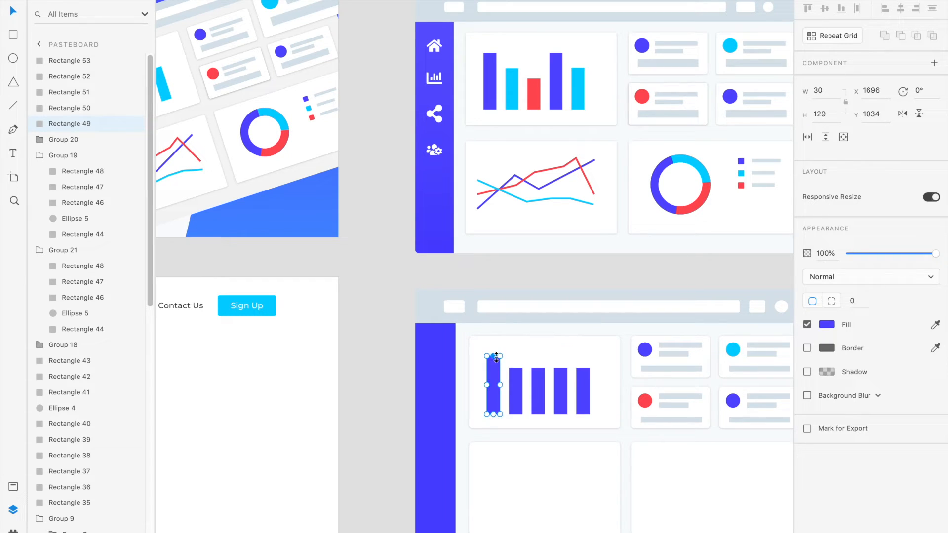
click(518, 377)
click(541, 378)
drag(539, 369, 562, 360)
click(561, 385)
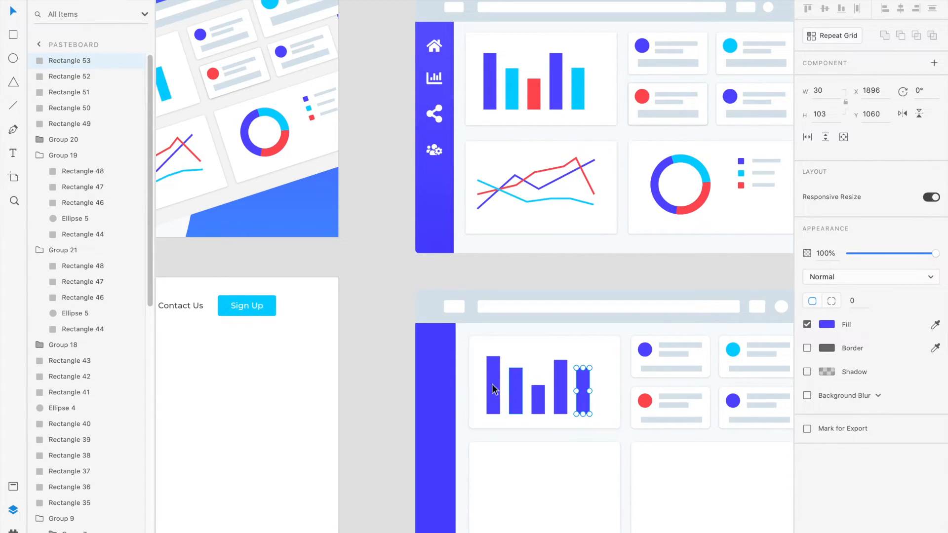
Step: Fill the second chart bar with the cyan #50CDFB sampled from the matching bar in the original chart
click(516, 398)
click(829, 327)
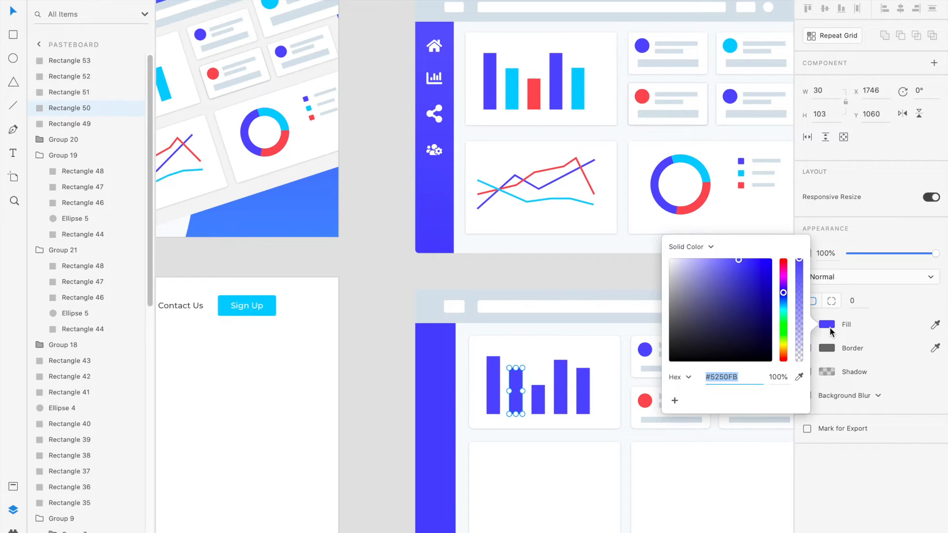
click(800, 378)
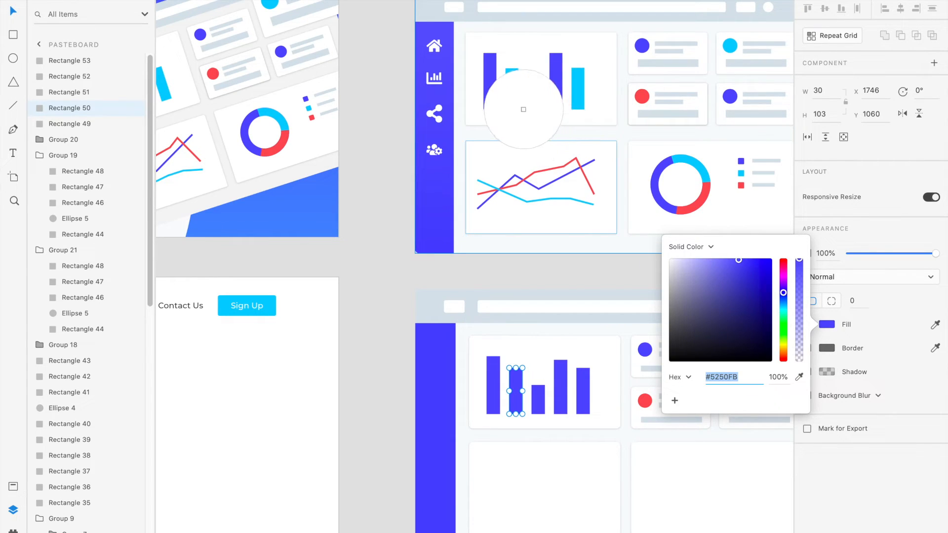
click(512, 102)
click(746, 375)
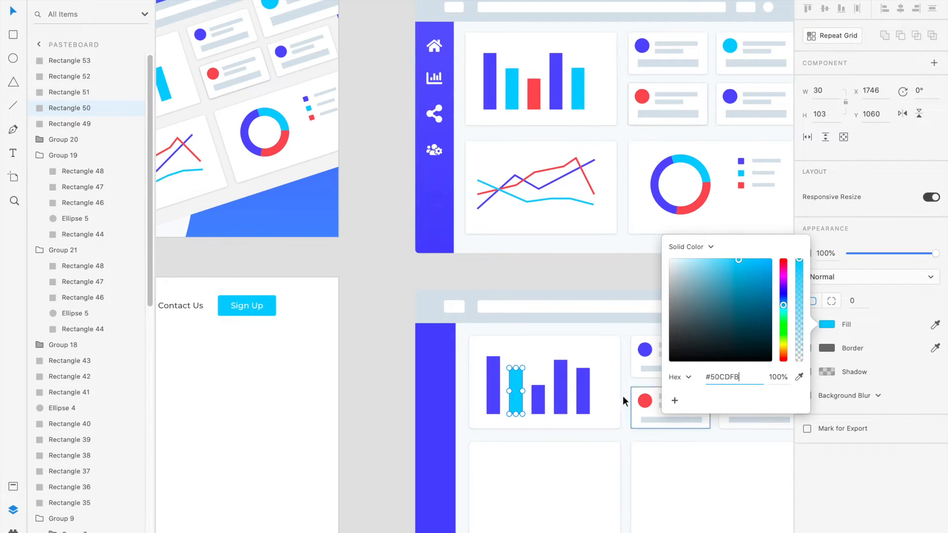
Step: Recolour the third bar of the bar chart red (#F55D5D) by sampling the red circle in the small card
click(539, 403)
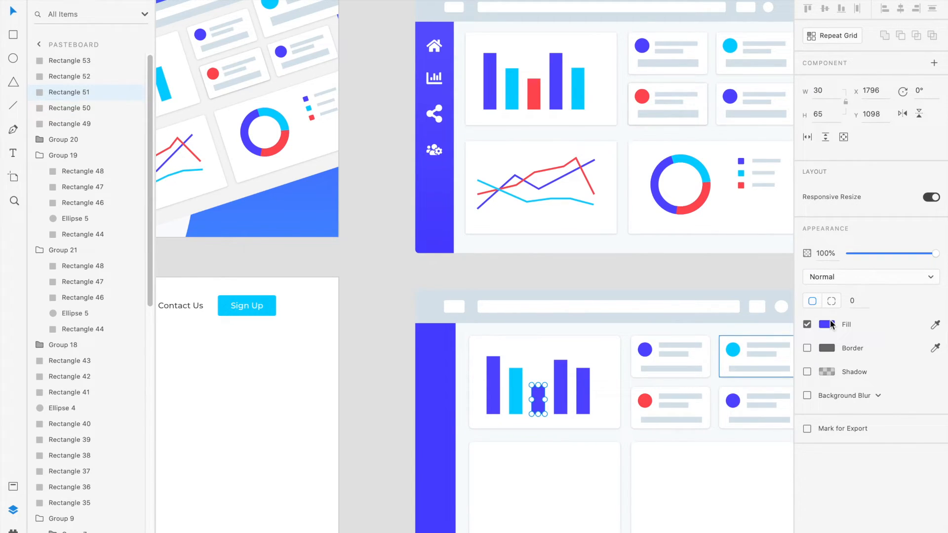
click(823, 330)
click(799, 376)
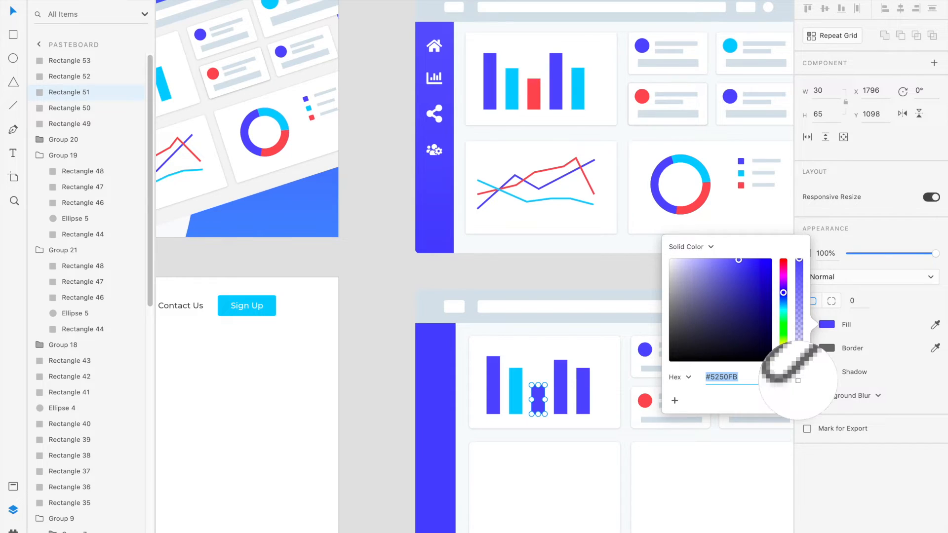
click(645, 402)
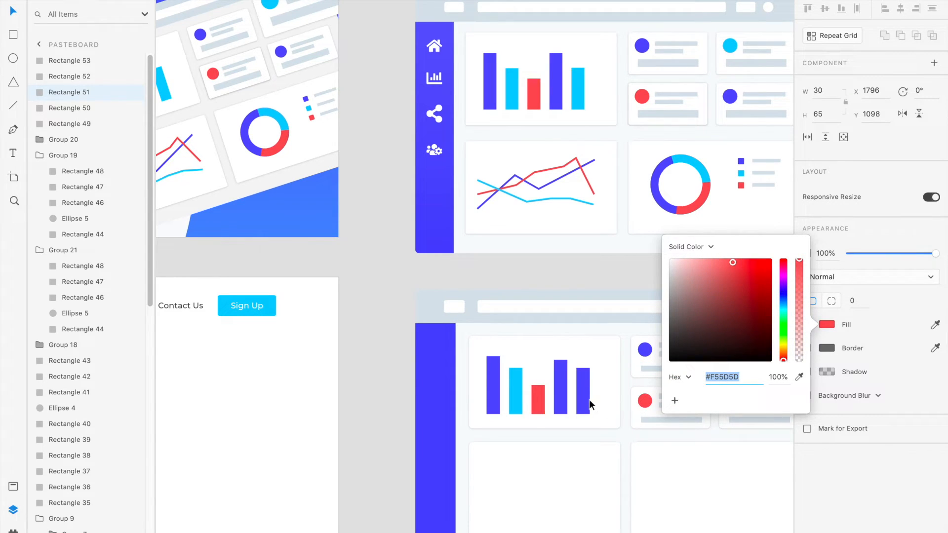
Step: Recolour the fifth bar light blue by sampling the fill of the second bar
click(588, 403)
click(823, 328)
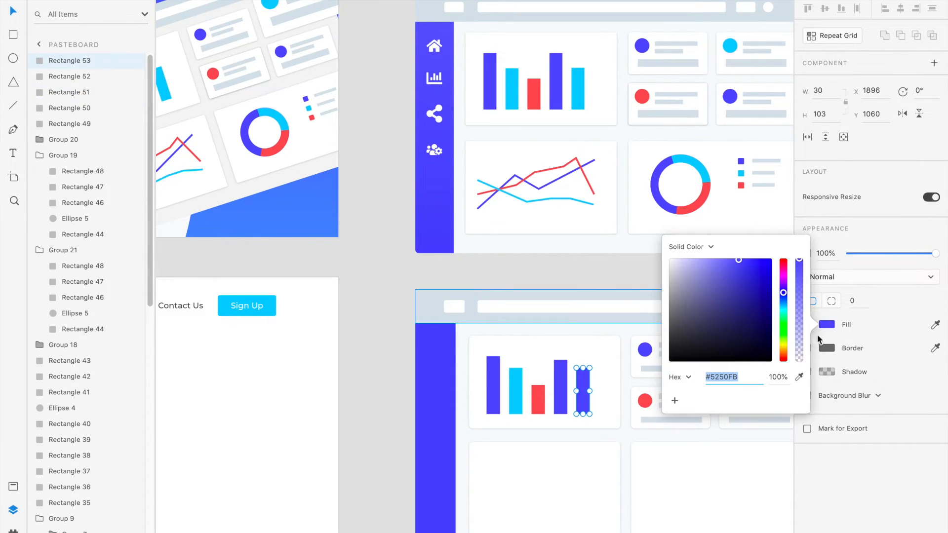
click(799, 377)
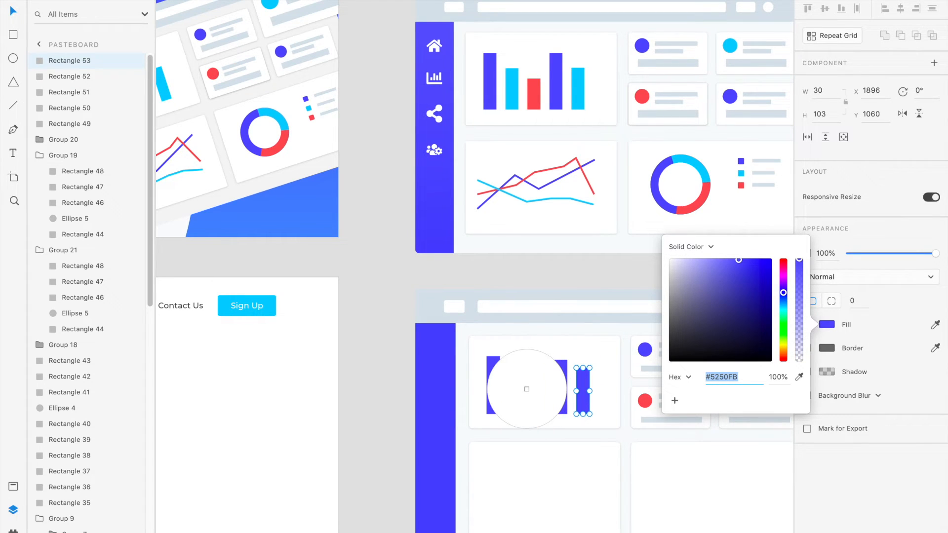
click(516, 393)
click(547, 345)
Step: Draw an open six-point zigzag line with the Pen tool, about 258 by 101, rising across the empty card below the bar chart
scroll(547, 345, down, 3)
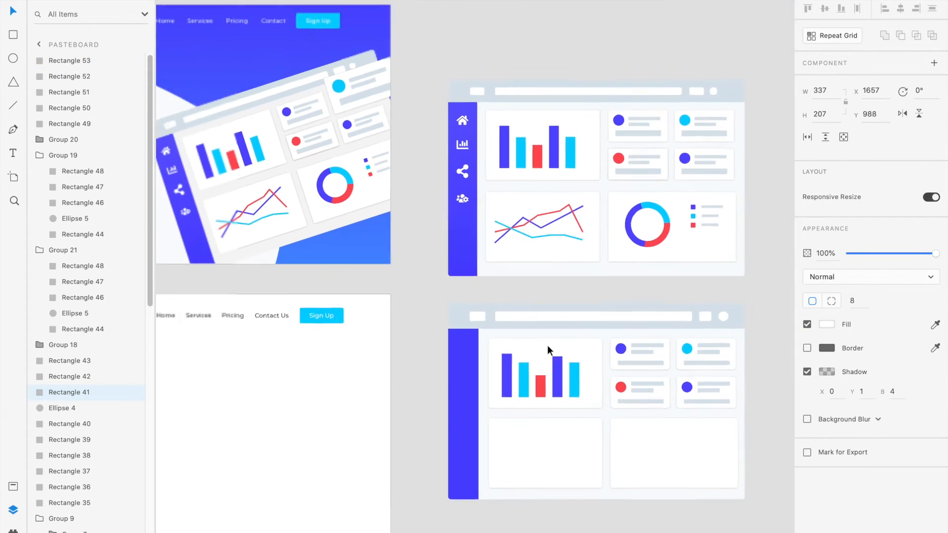
scroll(547, 345, up, 3)
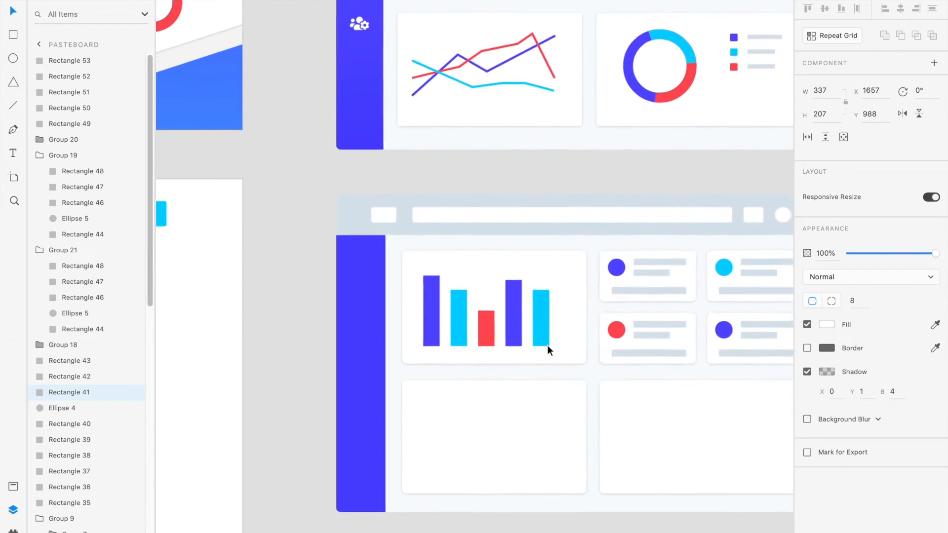
scroll(489, 142, down, 3)
scroll(489, 142, left, 1)
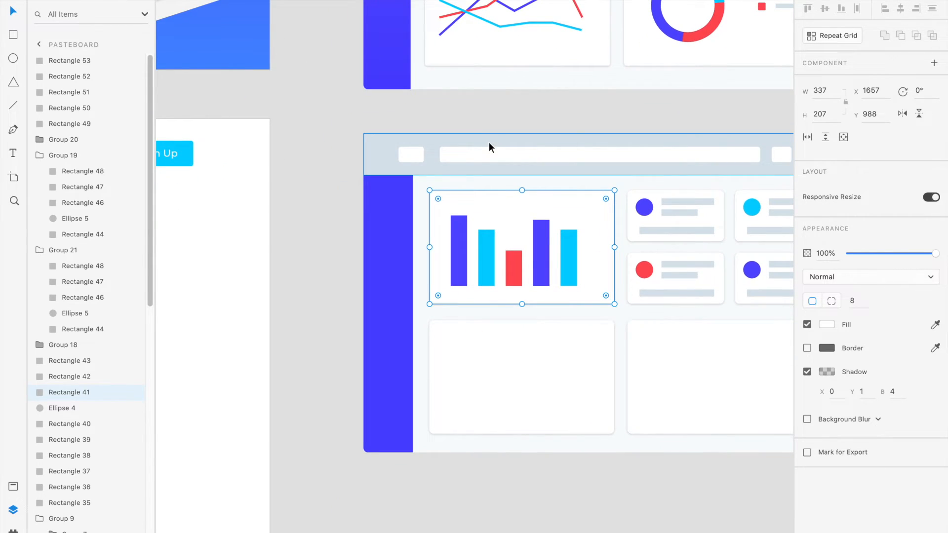
click(20, 130)
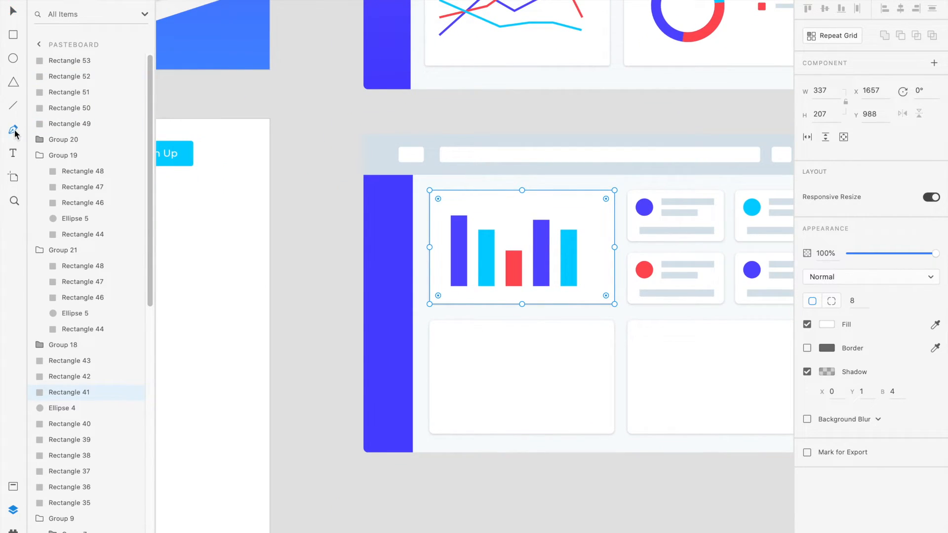
click(448, 407)
click(488, 368)
click(512, 375)
click(535, 359)
click(570, 375)
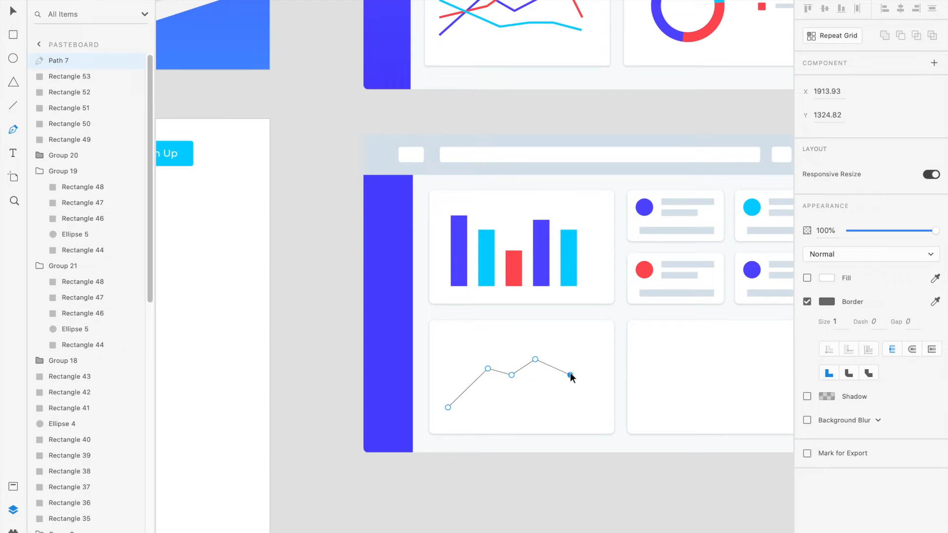
click(590, 353)
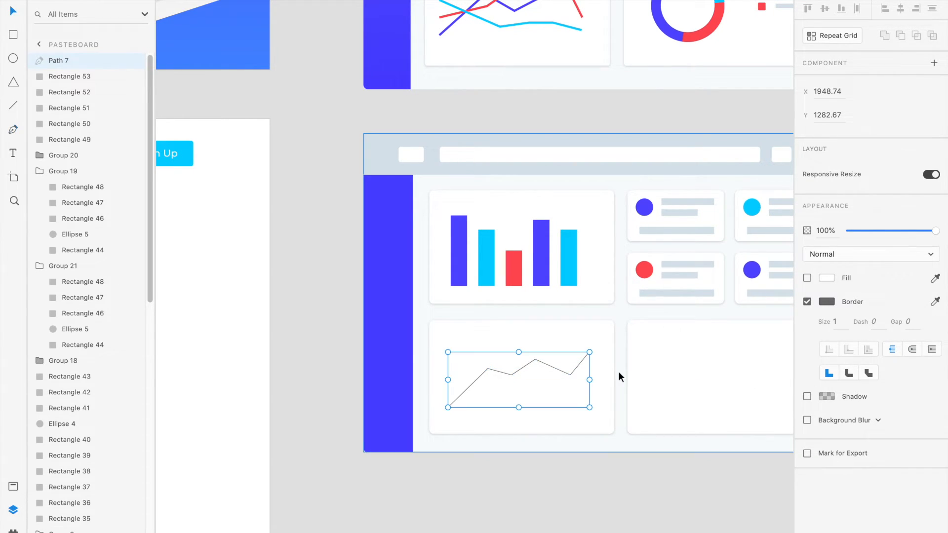
key(Escape)
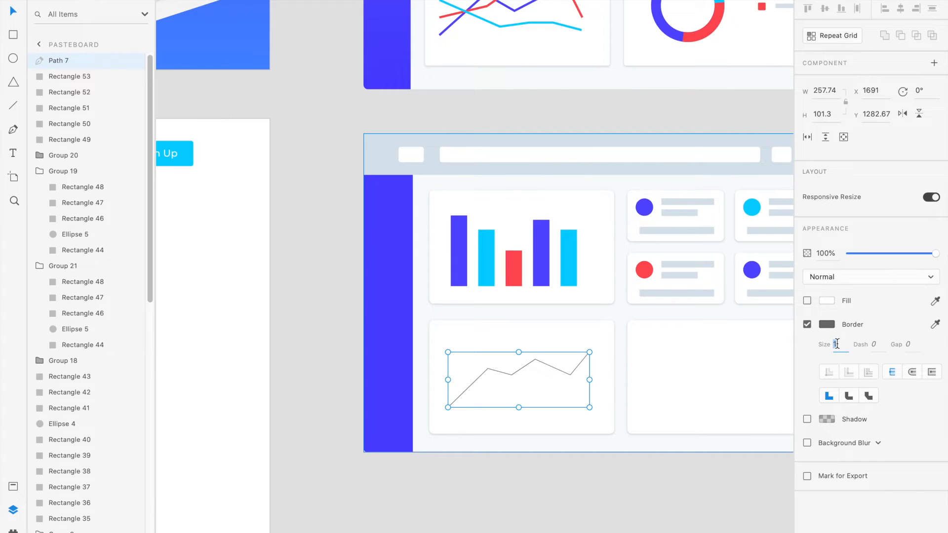
Step: Set the zigzag line's border size to 4 and colour it purple by sampling the first bar
text(4)
key(Return)
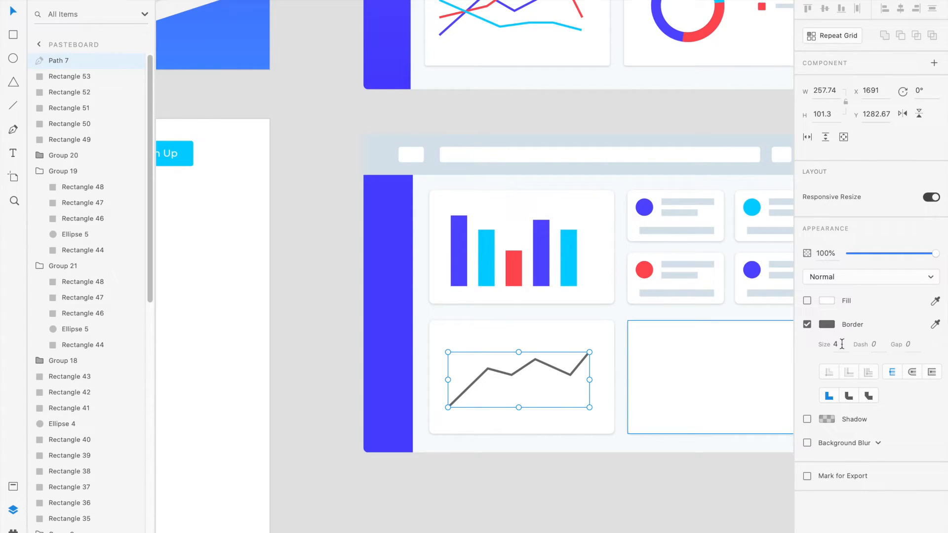
click(831, 325)
click(799, 369)
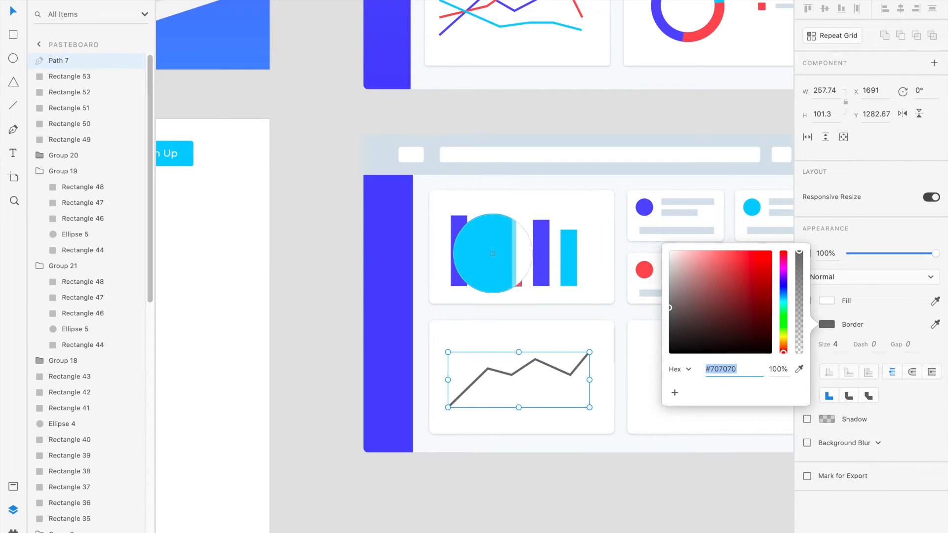
click(460, 266)
click(495, 333)
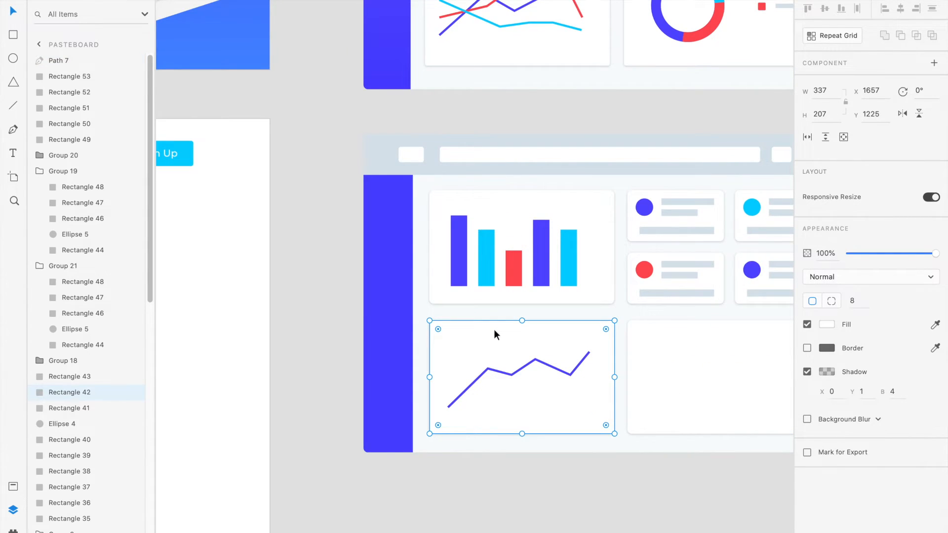
Step: Draw a second open line with five points, about 247 by 86, descending across the same card
click(13, 130)
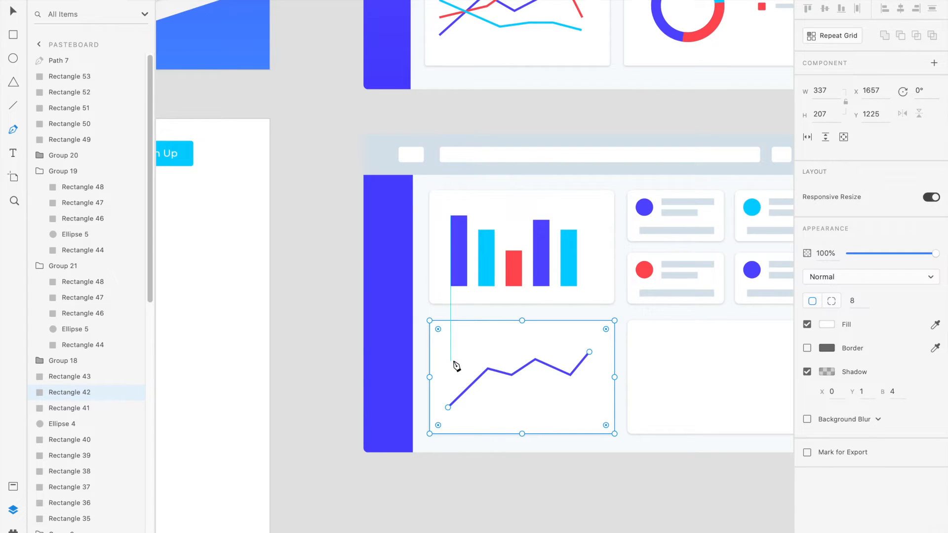
click(450, 361)
click(500, 395)
click(541, 395)
click(557, 398)
click(587, 408)
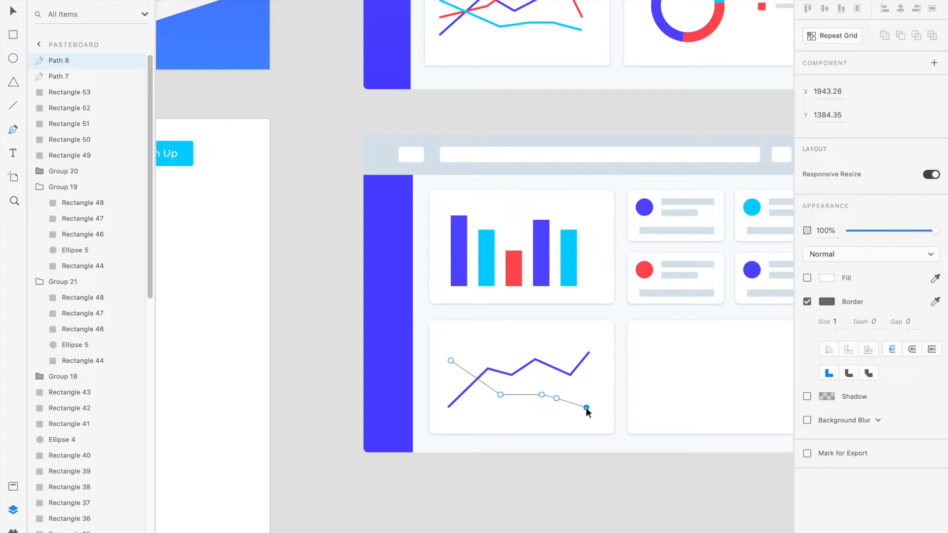
key(Escape)
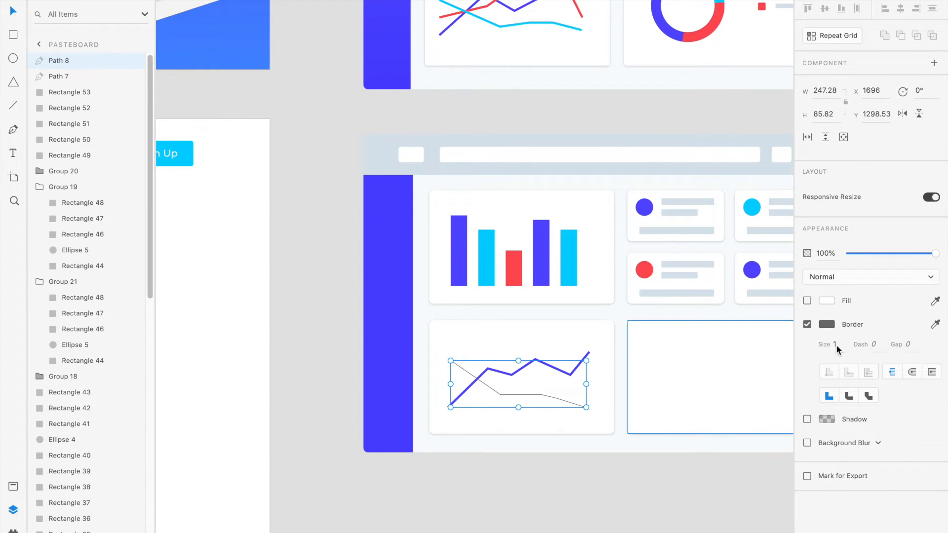
Step: Set the descending line's border size to 4 and colour it light blue (#50CDFB) by sampling the fifth bar
text(4)
click(831, 323)
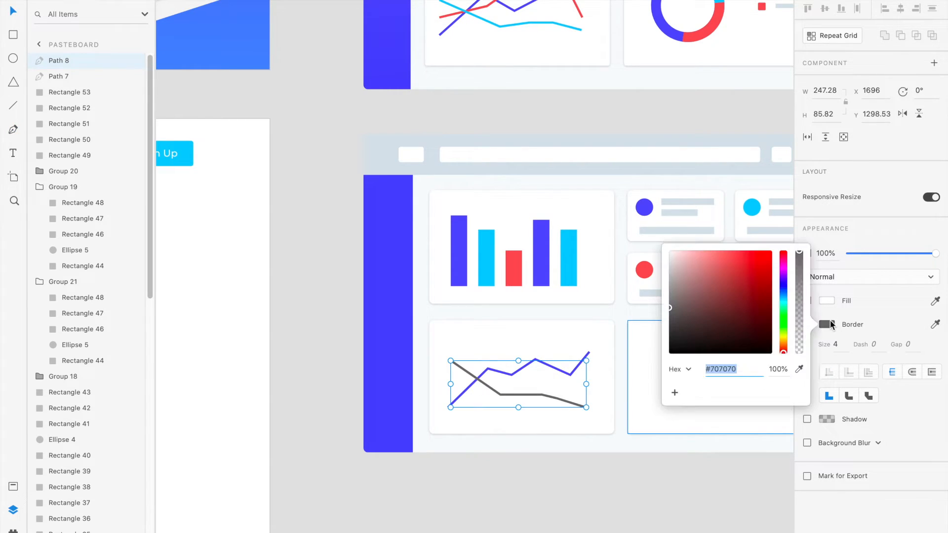
click(798, 368)
click(568, 258)
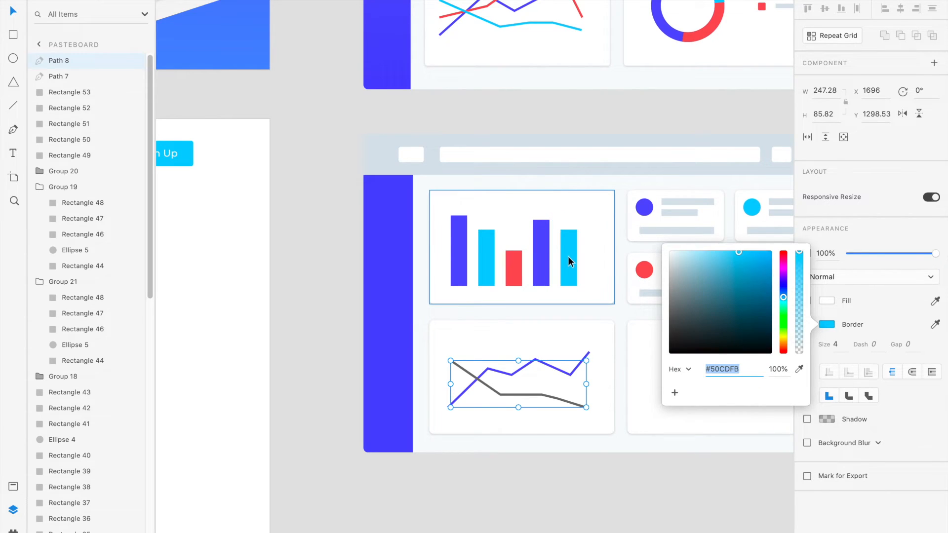
key(Escape)
Step: Draw a third open line, about 250 by 80, climbing in the card's upper part to a peak and dropping at its end
click(14, 129)
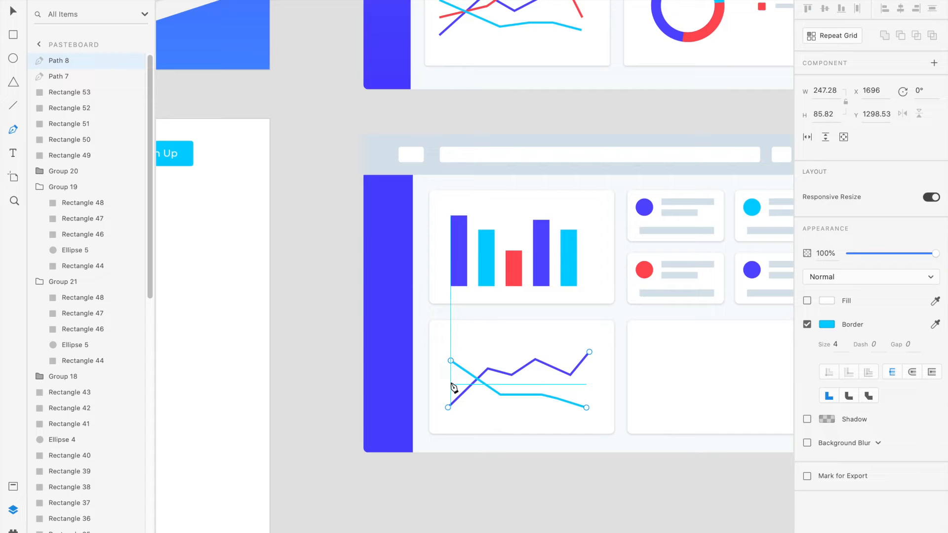
scroll(453, 387, up, 2)
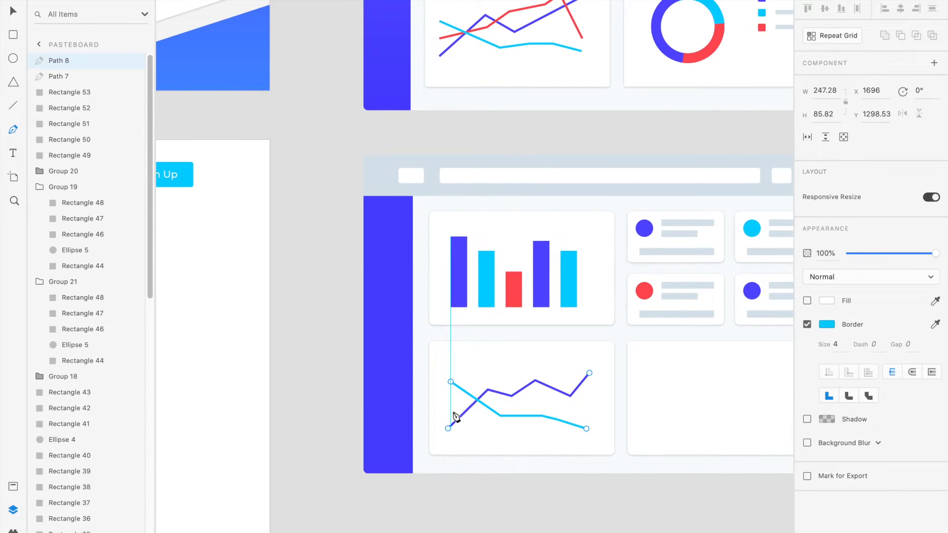
click(448, 401)
drag(474, 382, 501, 383)
click(502, 381)
click(512, 379)
click(533, 372)
click(550, 368)
click(561, 360)
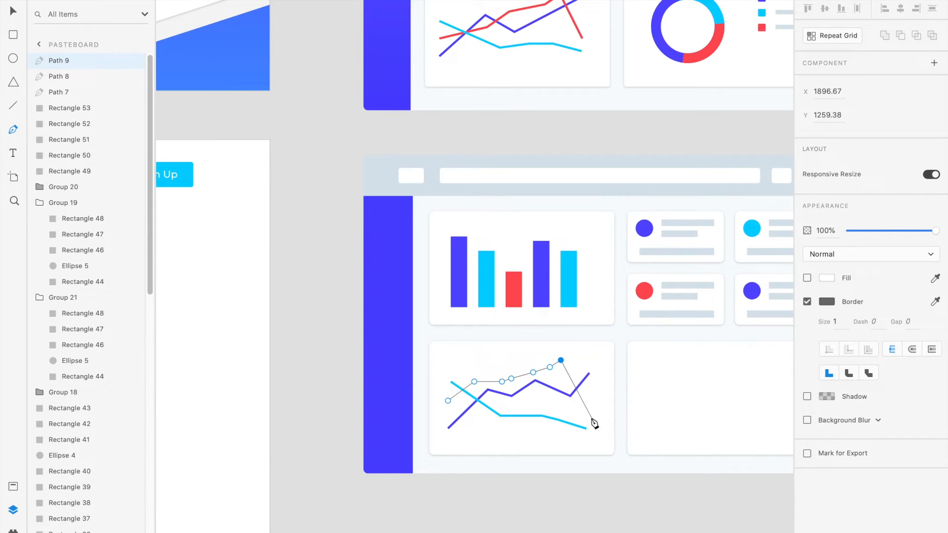
click(585, 404)
key(Escape)
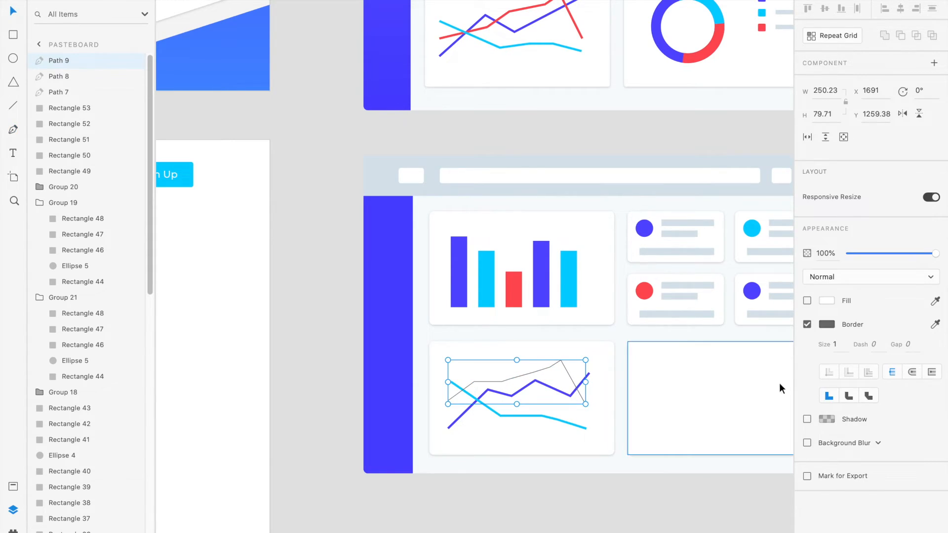
Step: Set the third line's border size to 4 and colour it red (#F55D5D) by sampling the red bar
text(4)
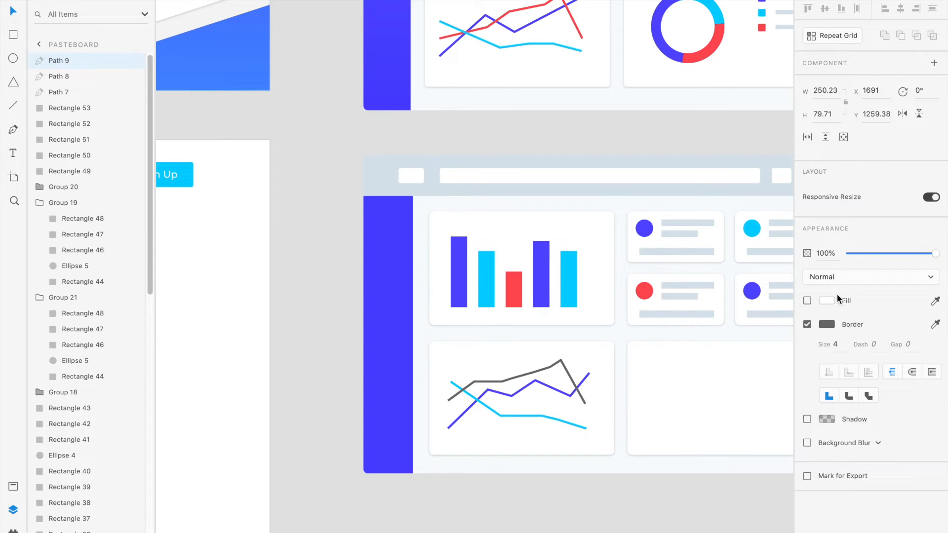
click(826, 324)
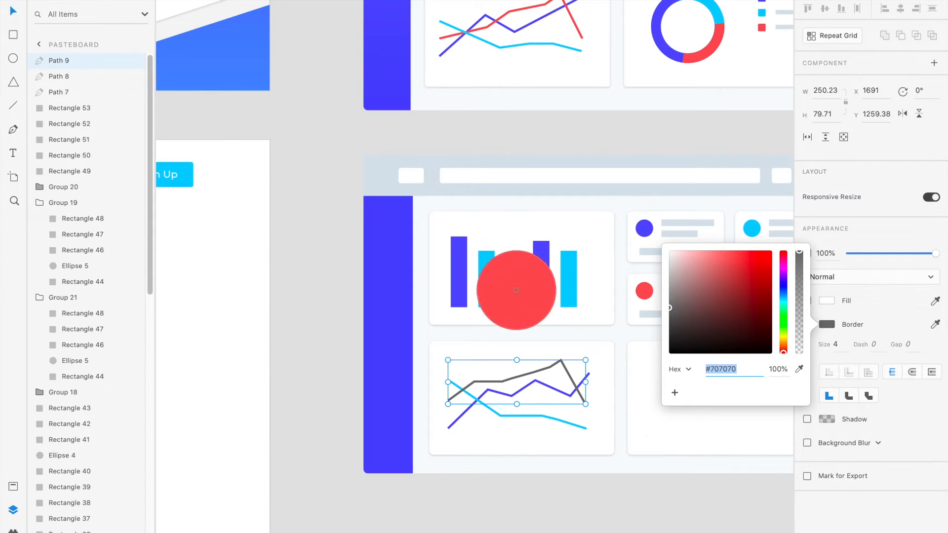
click(515, 292)
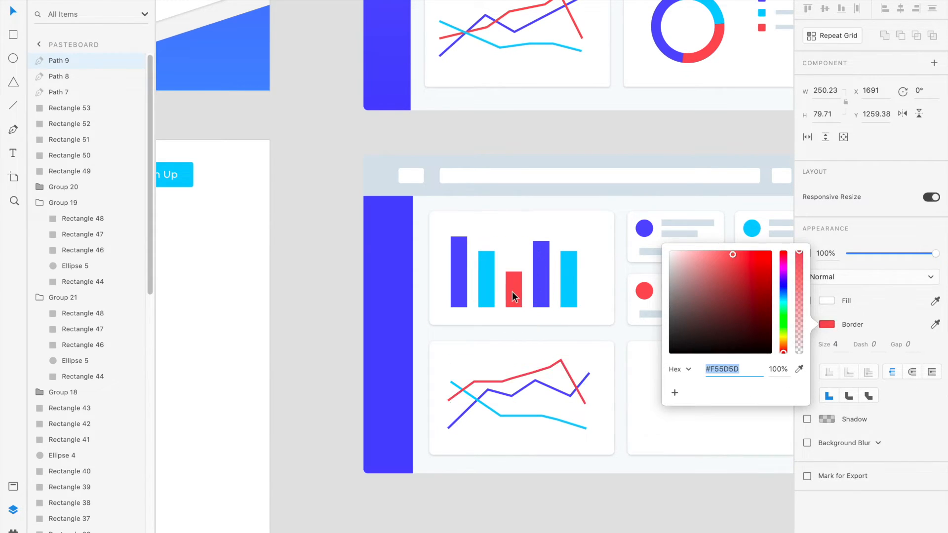
click(621, 380)
Step: Reshape the red chart line by pulling its second anchor point down so the line dips before climbing
scroll(620, 380, down, 2)
scroll(621, 380, up, 2)
scroll(621, 380, down, 1)
click(461, 384)
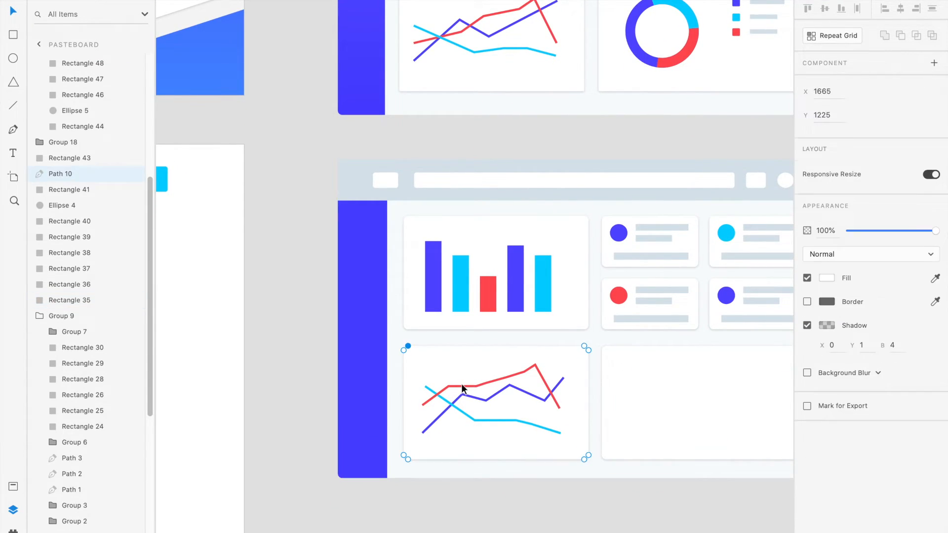
double_click(453, 386)
drag(446, 386, 452, 417)
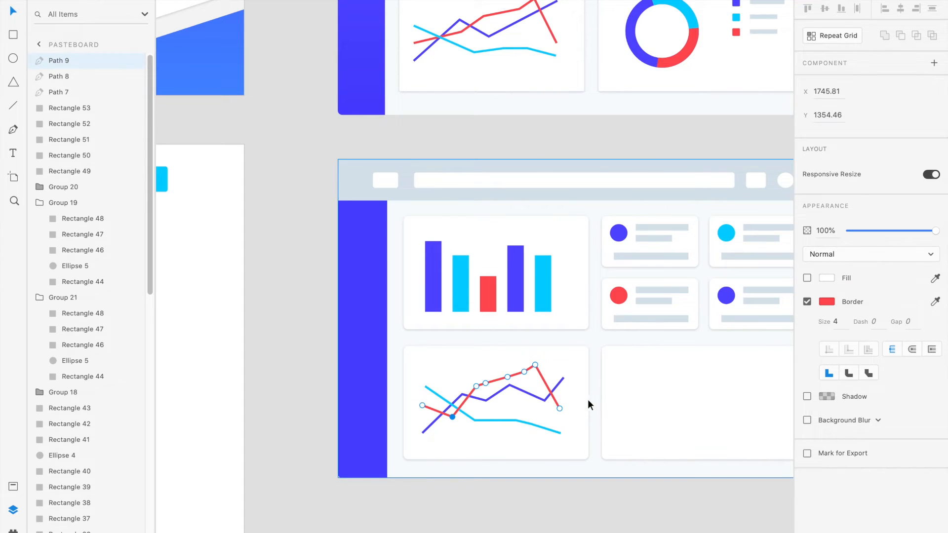
click(476, 387)
click(597, 387)
Step: Draw a circle of about 150 by 150 in the empty card beside the line chart and position it toward the card's left side
scroll(596, 387, right, 5)
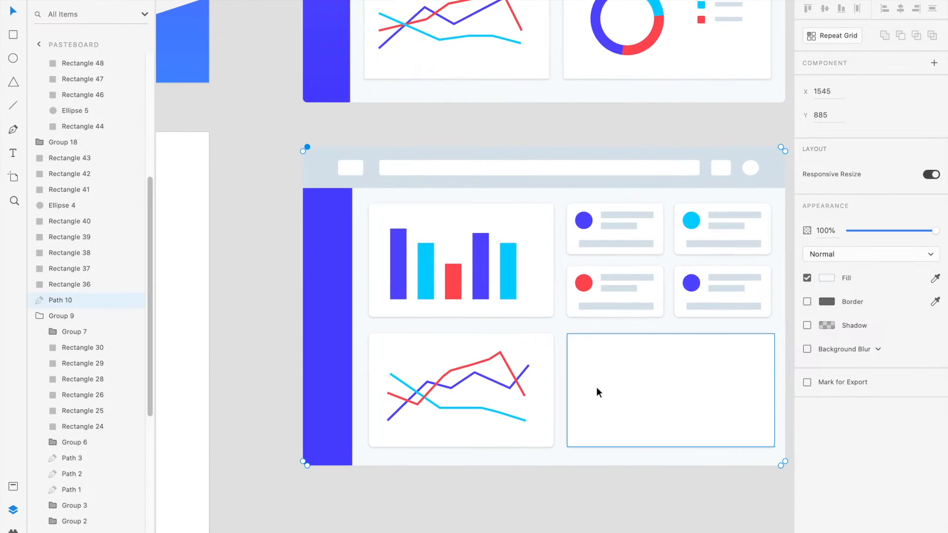
scroll(596, 388, right, 2)
scroll(596, 387, up, 1)
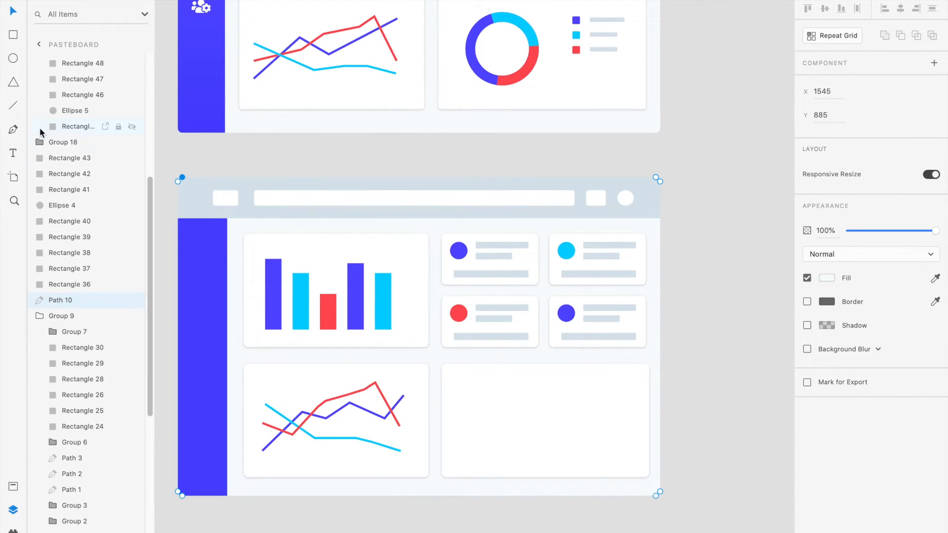
click(14, 60)
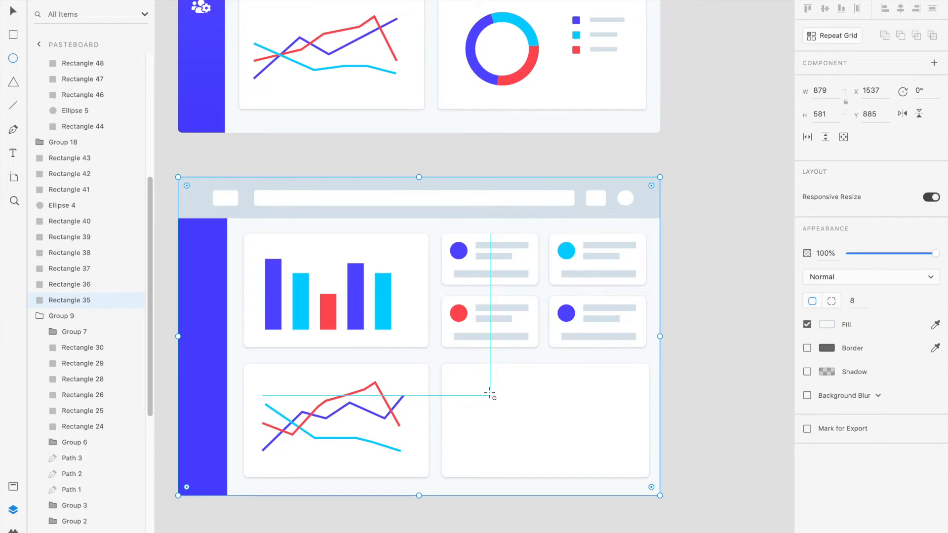
drag(483, 383, 565, 465)
key(v)
drag(521, 423, 507, 417)
Step: Set the circle's border size to 18 and turn off its fill
scroll(507, 417, up, 3)
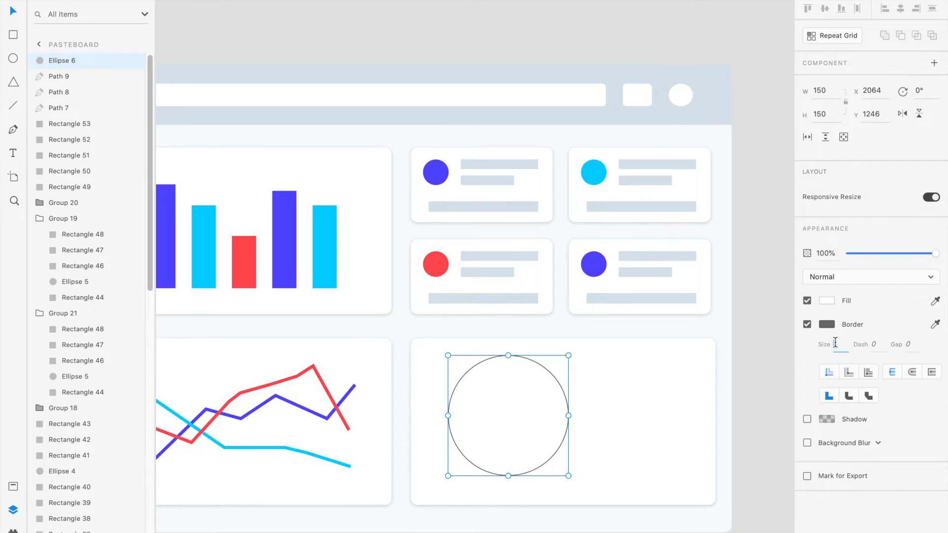
key(Return)
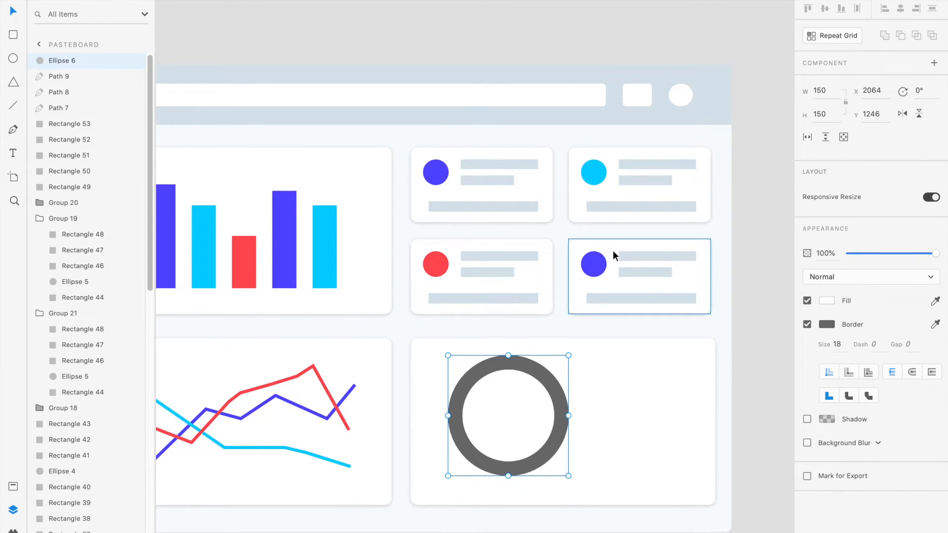
click(807, 301)
Step: Colour the unfilled ring's border blue (#5250FB) by sampling the blue card circle, and duplicate the ring in place
click(826, 324)
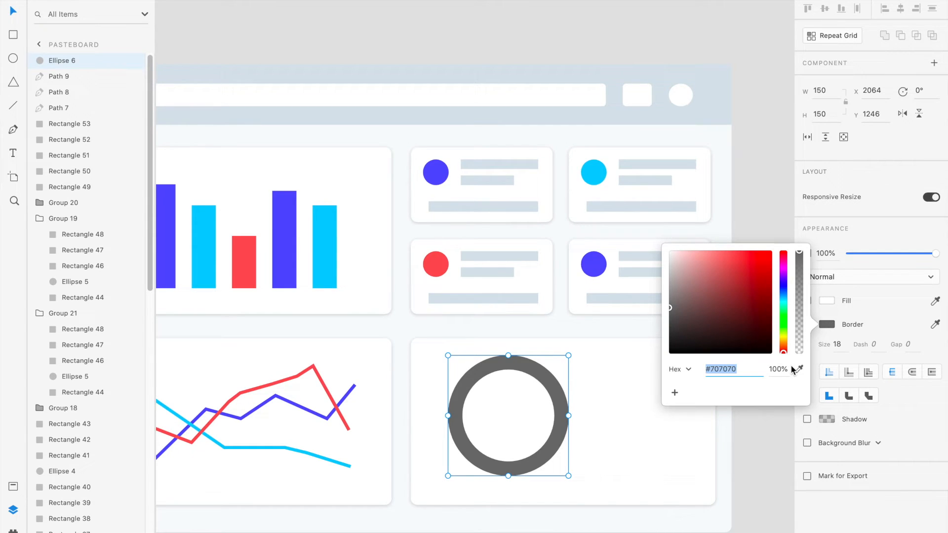
click(796, 369)
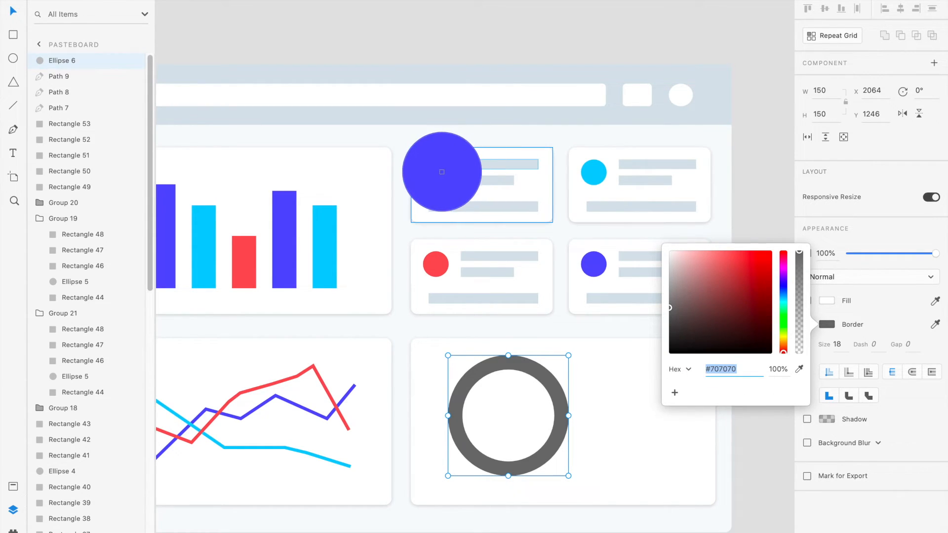
click(437, 171)
click(819, 353)
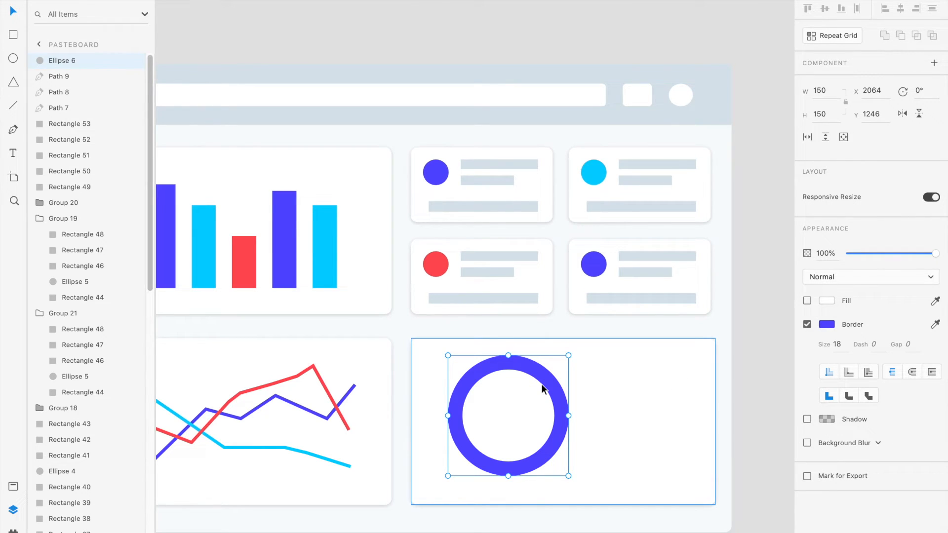
key(ctrl+d)
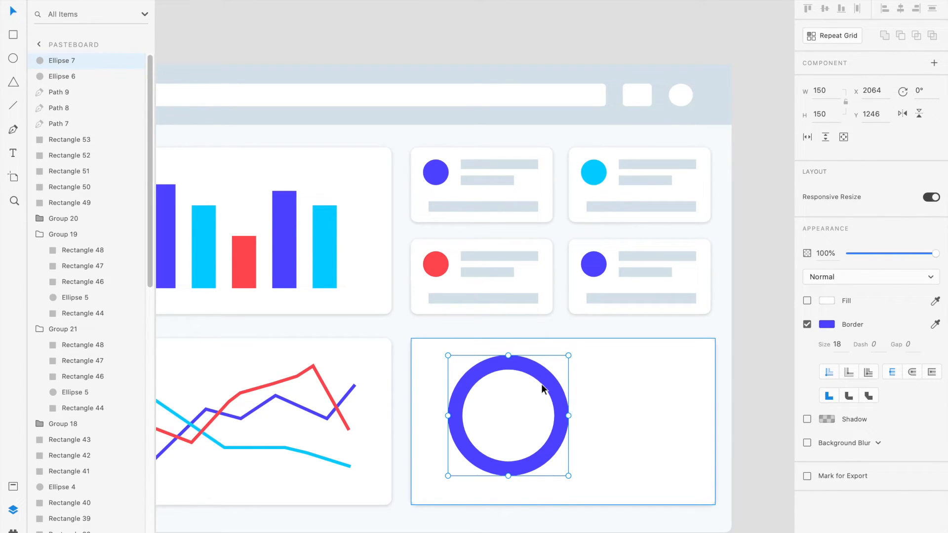
drag(542, 384, 573, 379)
key(ctrl+z)
click(539, 372)
key(ctrl+z)
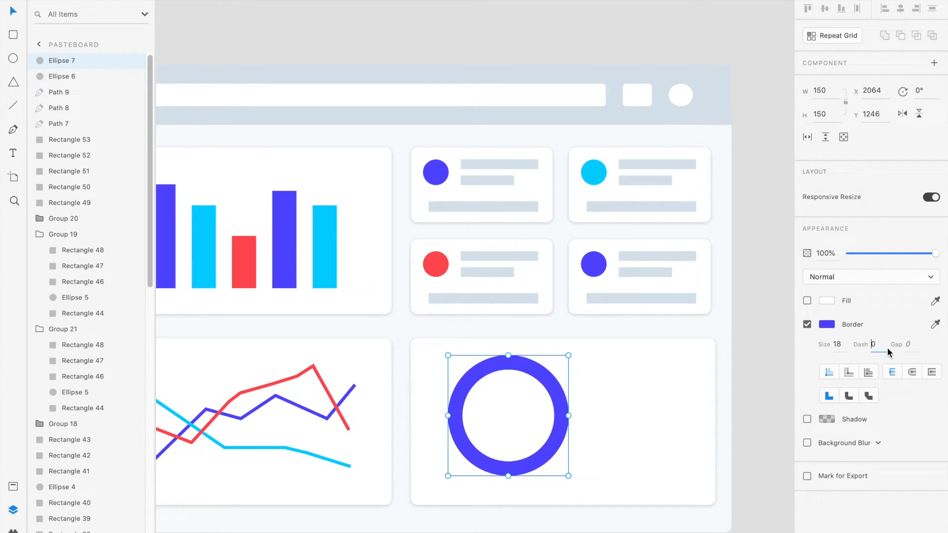
Step: Set the duplicated ring's border dash to 300 and colour it cyan (#50CDFB) by sampling the cyan card circle
text(300)
click(826, 325)
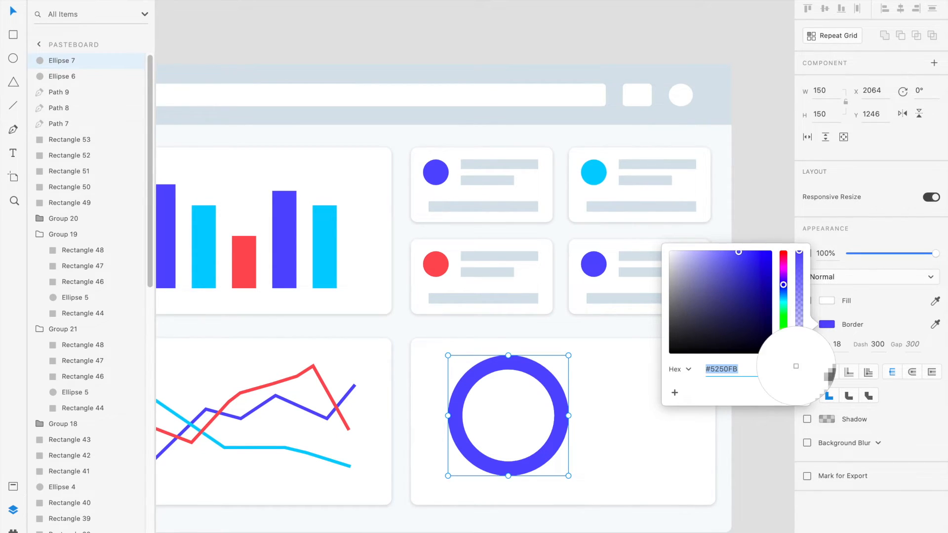
click(599, 172)
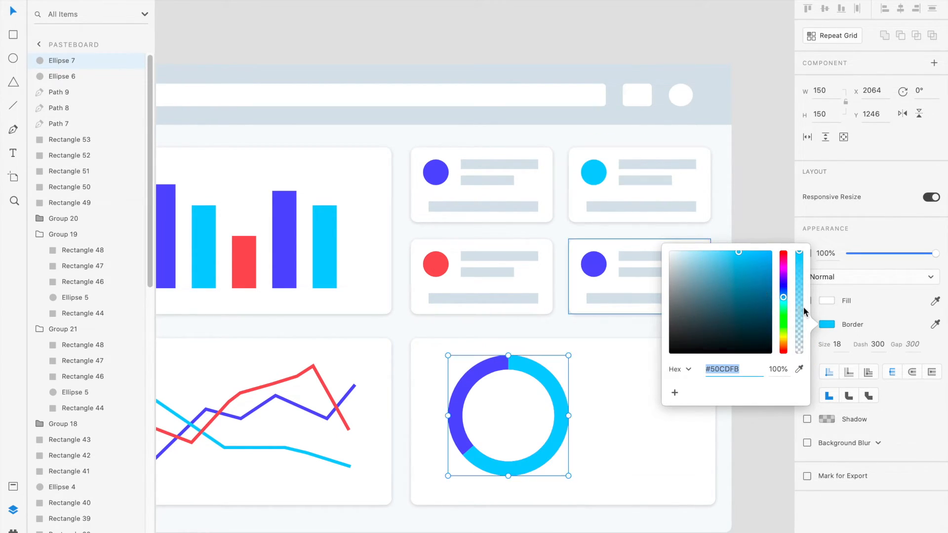
click(829, 313)
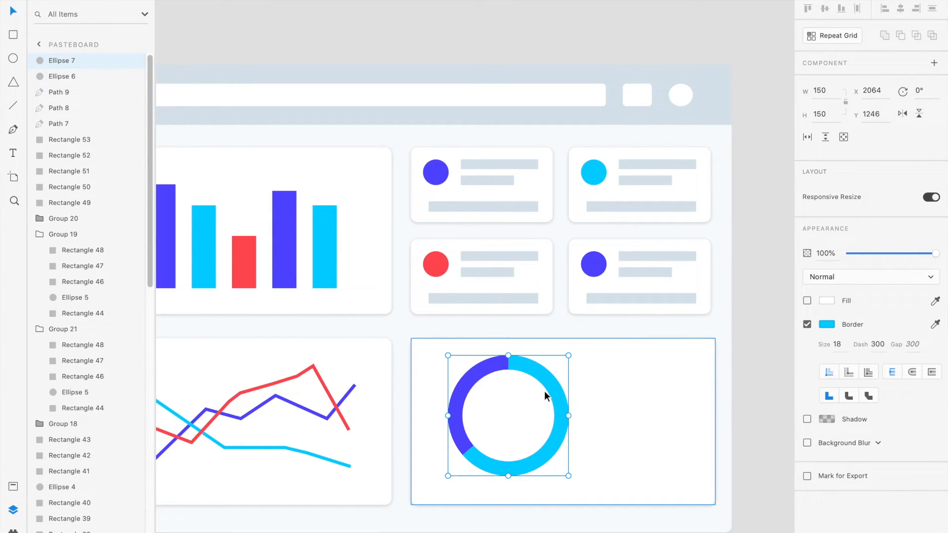
Step: Duplicate the cyan ring in place and colour the copy's border red (#F55D5D) by sampling the red card circle
key(ctrl+d)
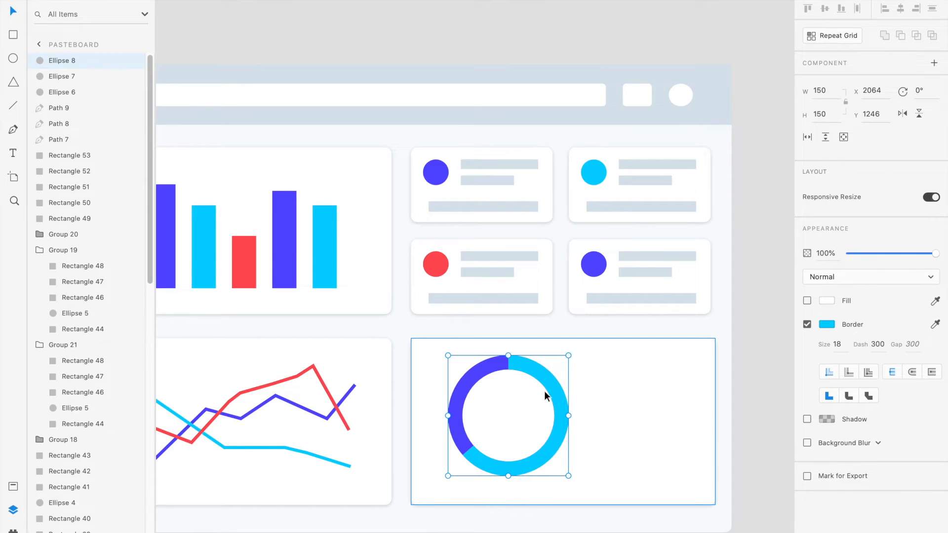
click(830, 323)
click(799, 369)
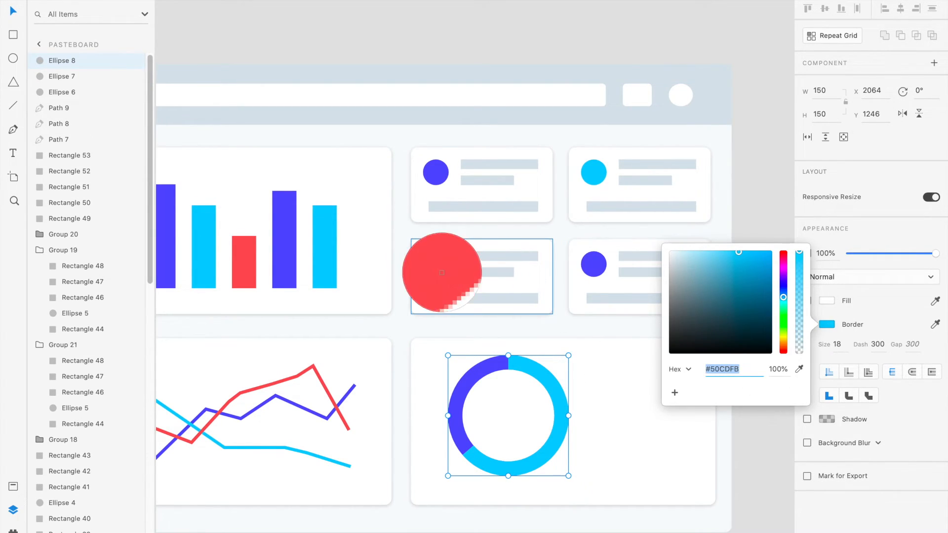
click(442, 272)
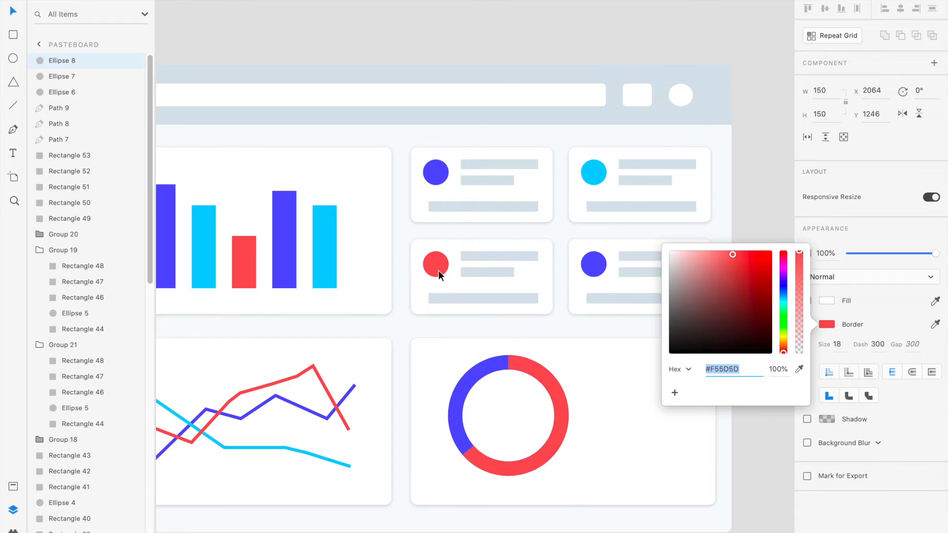
click(877, 345)
Step: Check the arc settings in the reference donut chart and set the red ring's border dash to 100 and gap to 300
scroll(560, 183, up, 5)
click(547, 148)
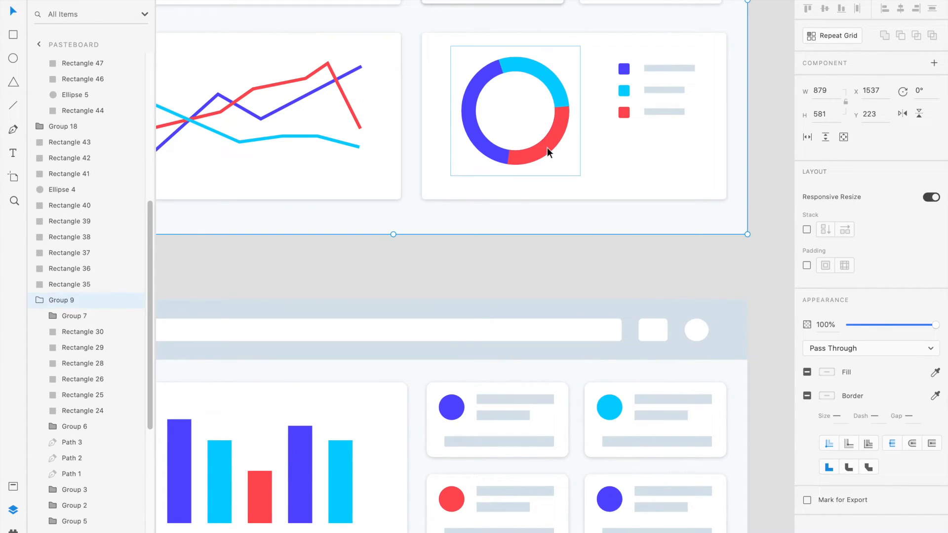
double_click(548, 147)
double_click(548, 147)
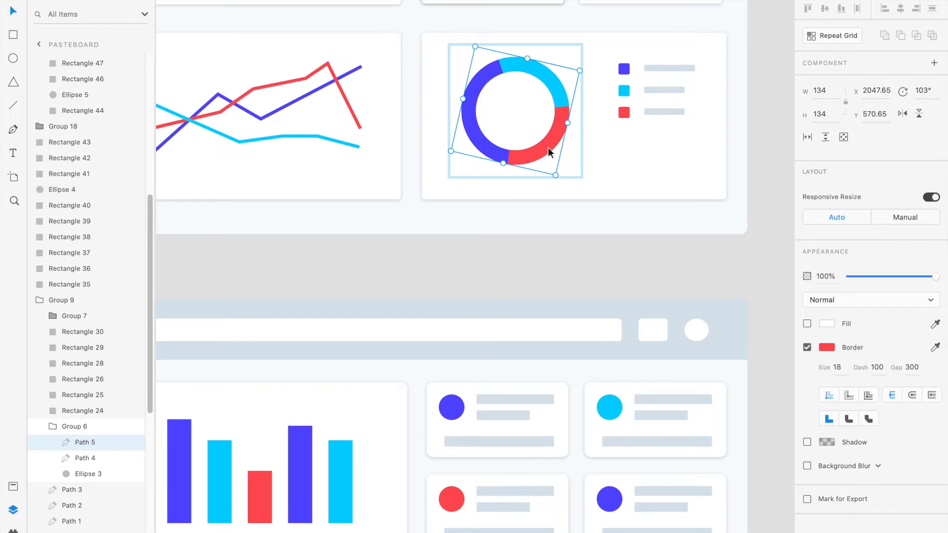
click(555, 92)
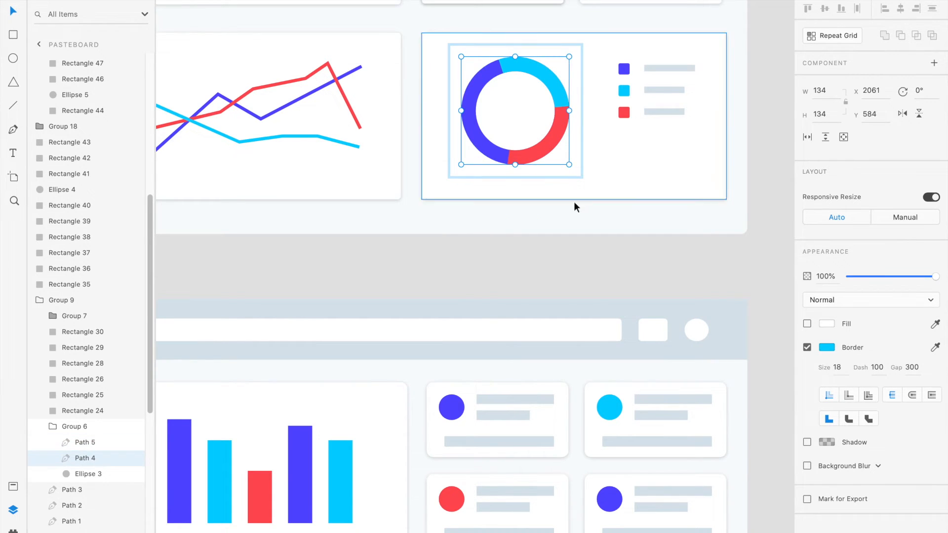
scroll(586, 314, down, 5)
click(570, 410)
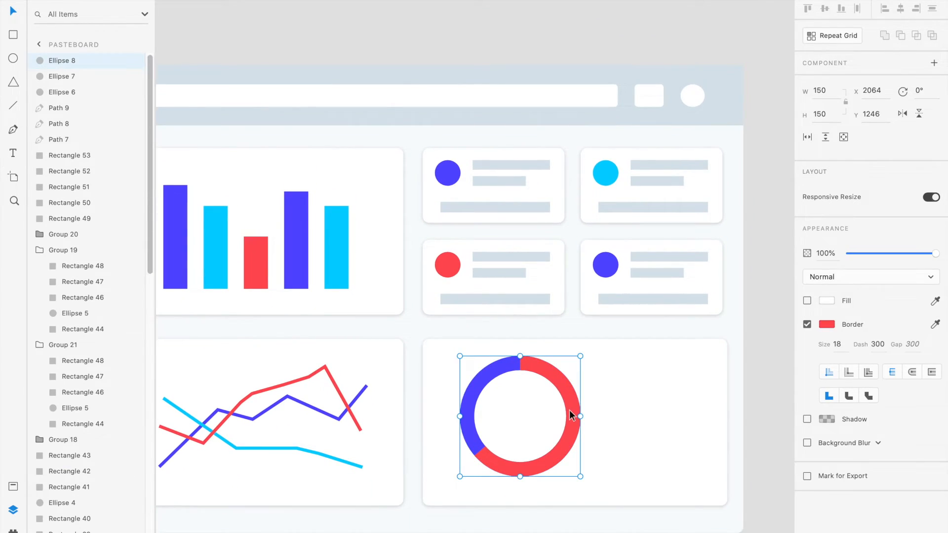
click(874, 345)
text(10)
click(911, 344)
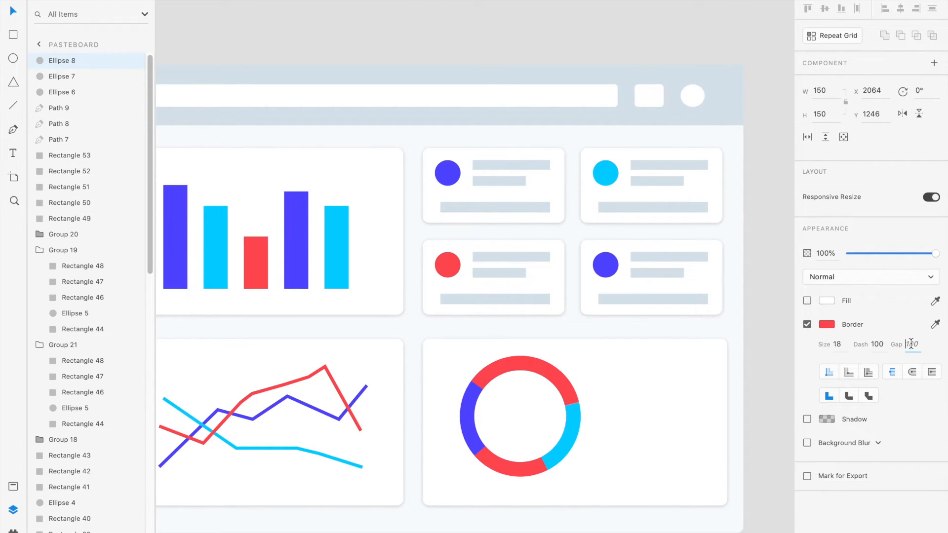
text(300)
key(Return)
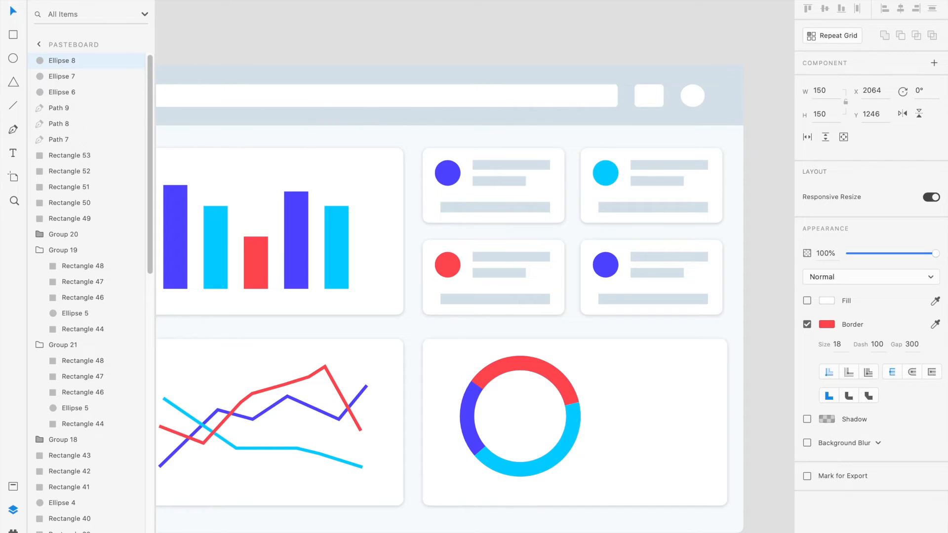
double_click(550, 373)
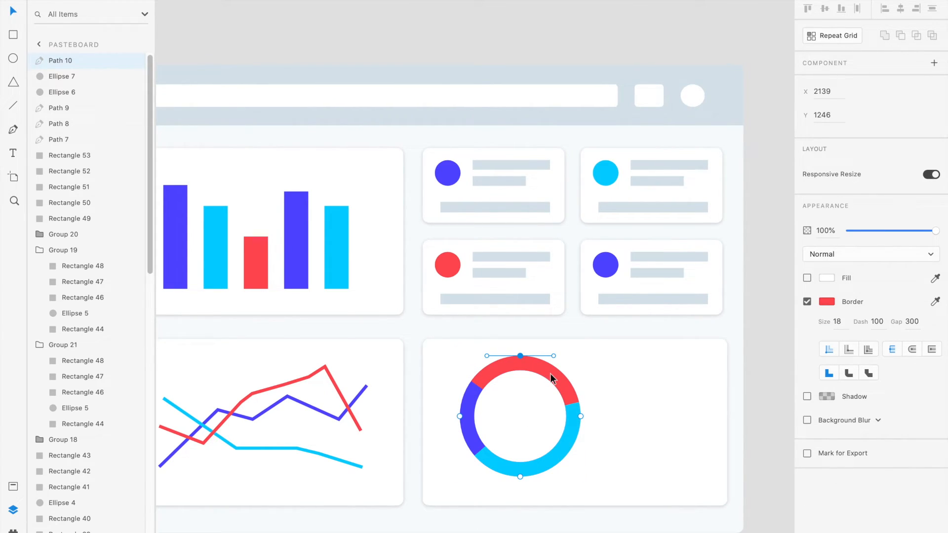
click(631, 419)
scroll(631, 419, down, 2)
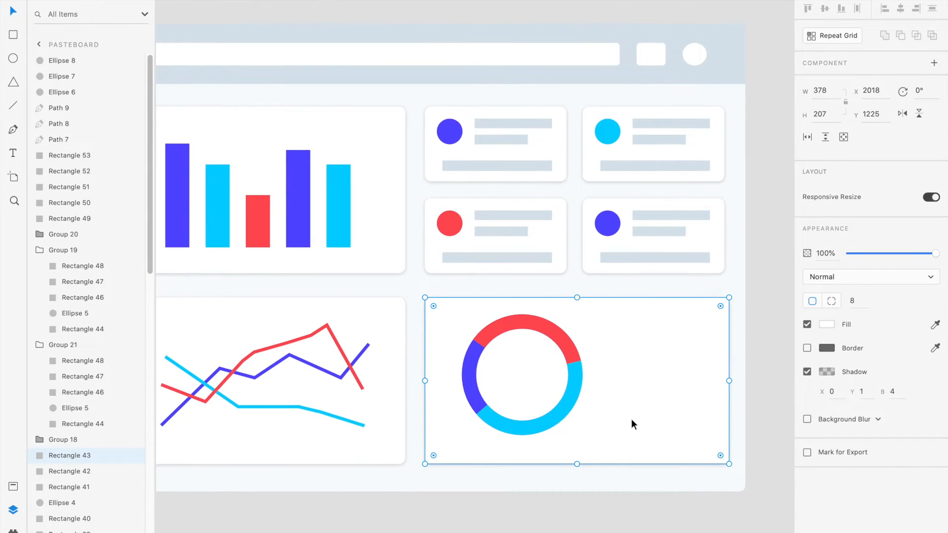
scroll(631, 425, up, 1)
scroll(631, 425, right, 1)
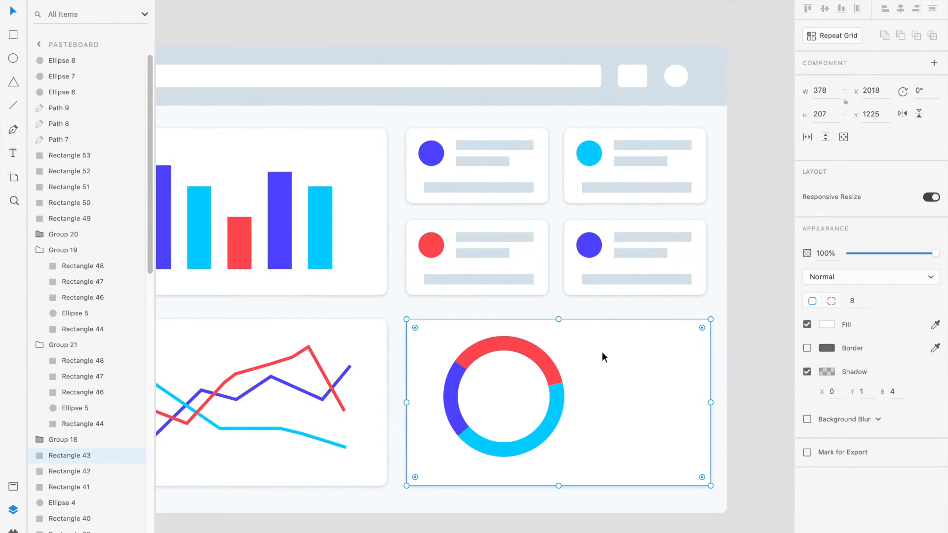
Step: Draw a borderless rectangle of about 21 by 19 beside the donut and fill it blue (#5250FB) by sampling the blue arc
scroll(602, 352, up, 3)
key(r)
drag(592, 308, 618, 330)
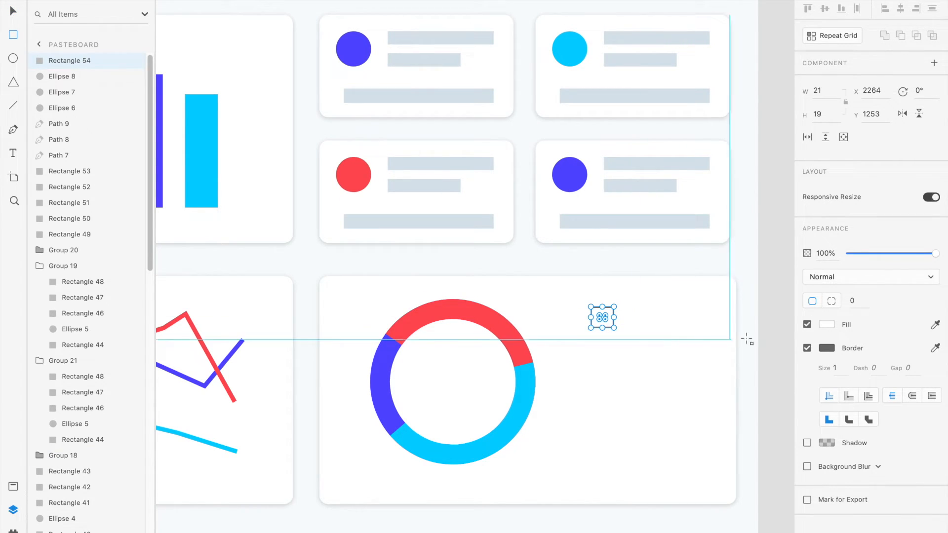
click(807, 349)
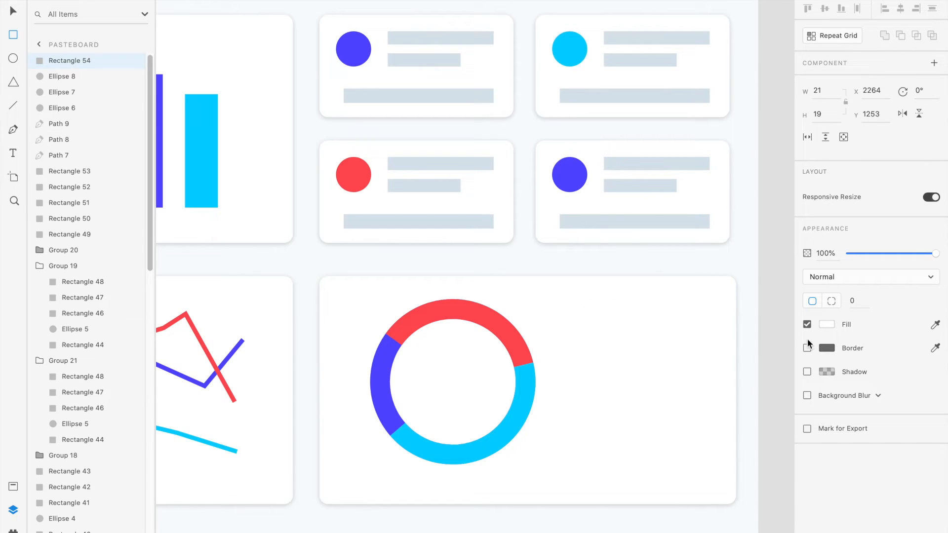
click(827, 325)
click(796, 378)
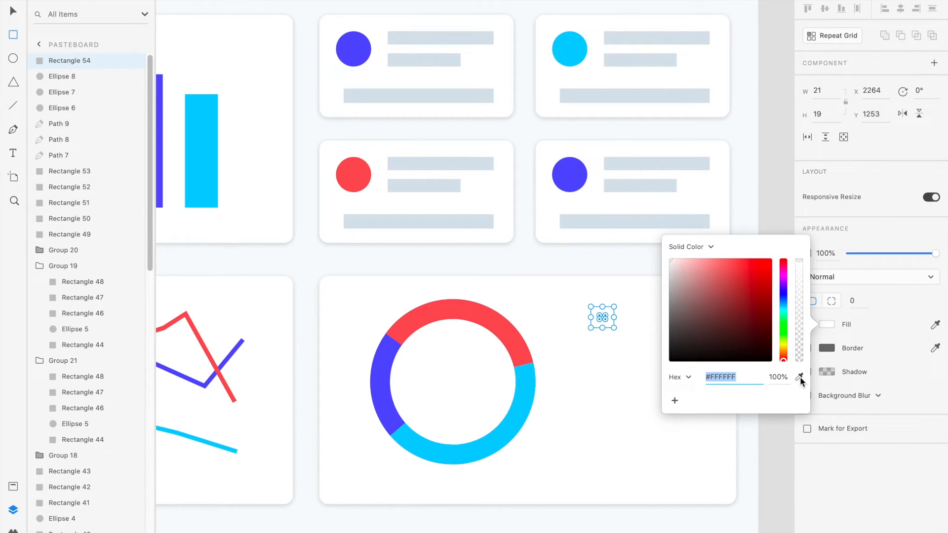
click(381, 379)
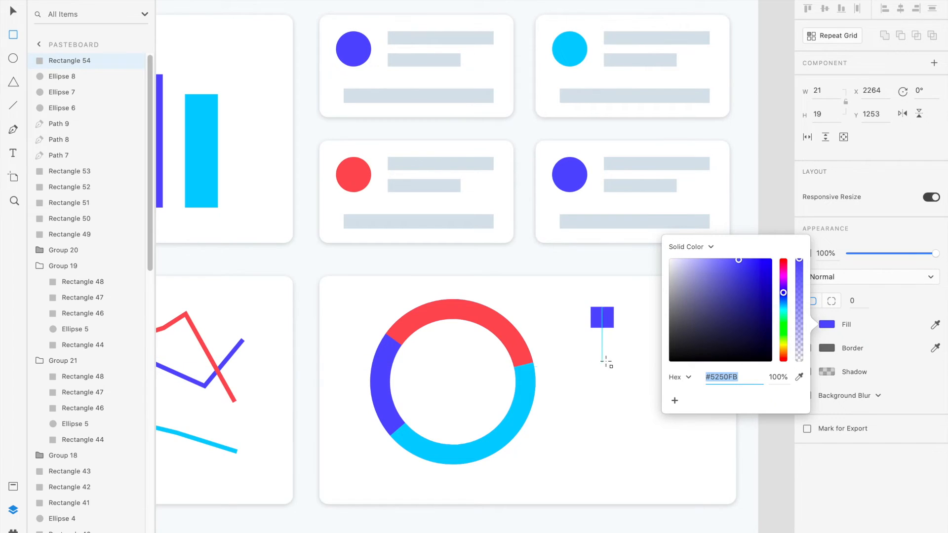
Step: Give the small blue rectangle a corner radius of 4 and set its size to 16 by 16
click(854, 300)
text(4)
key(Return)
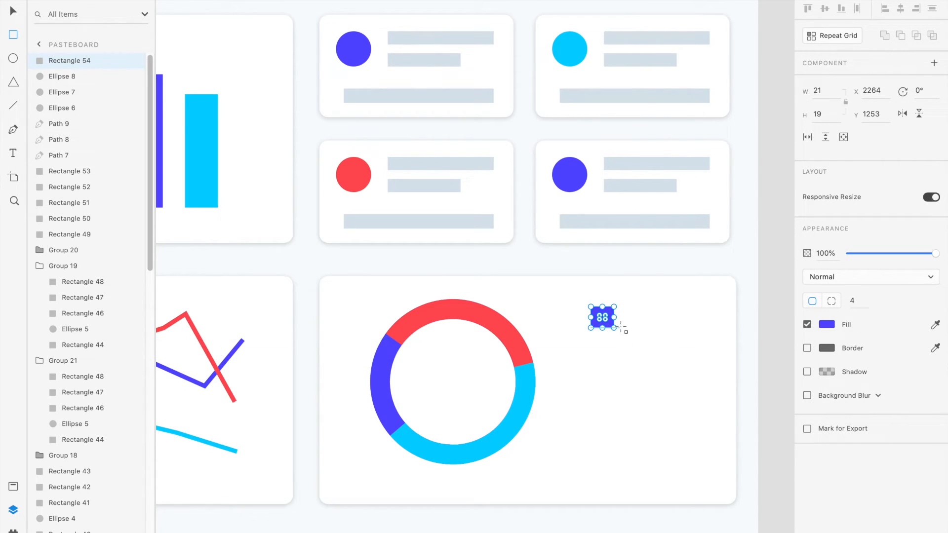
scroll(615, 316, up, 3)
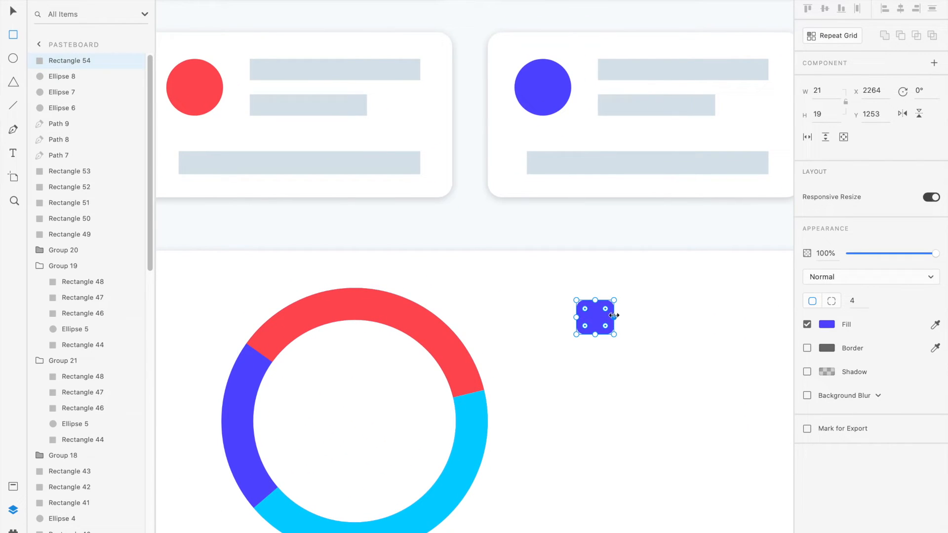
click(823, 94)
text(16)
key(Tab)
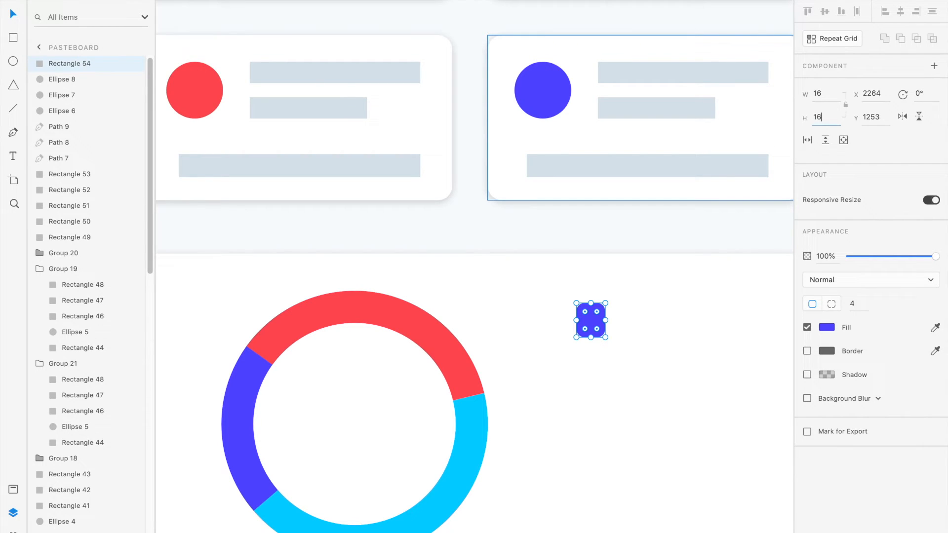
key(Return)
click(666, 360)
Step: Move the blue legend square to X 2269, Y 1246 so its top aligns with the donut's top
scroll(666, 360, down, 2)
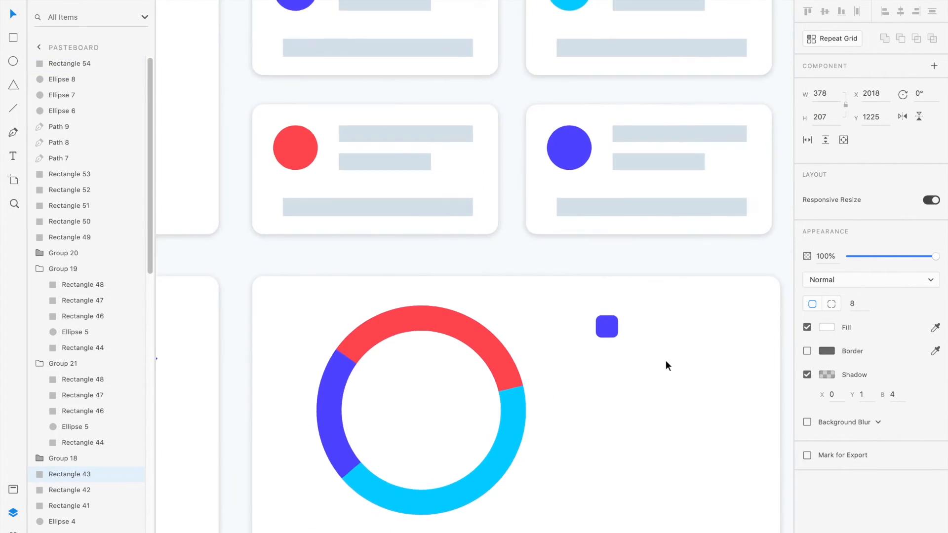
scroll(666, 361, down, 4)
scroll(666, 361, right, 1)
drag(609, 329, 613, 324)
click(642, 334)
Step: Duplicate the blue legend square twice and stack the copies evenly beneath it at Y 1276 and Y 1306
click(614, 322)
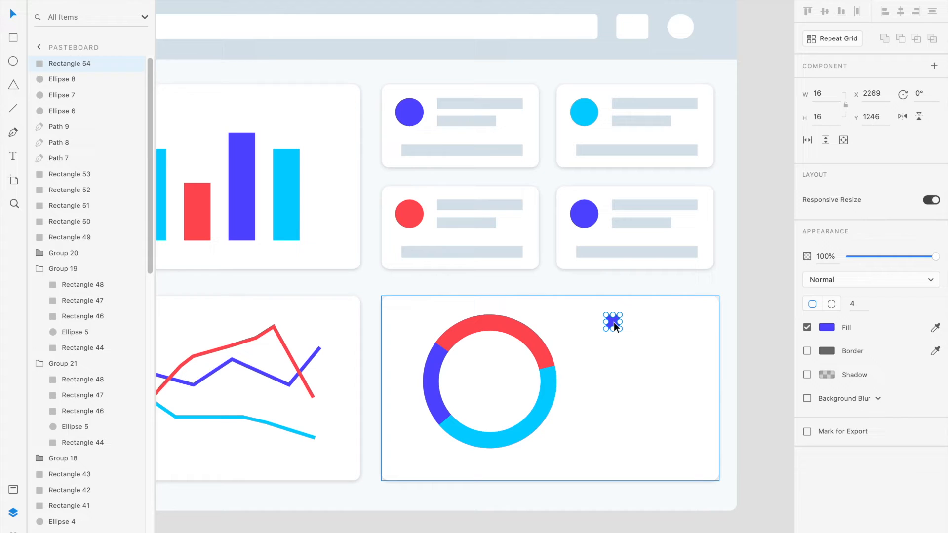
key(ctrl+d)
drag(614, 322, 614, 342)
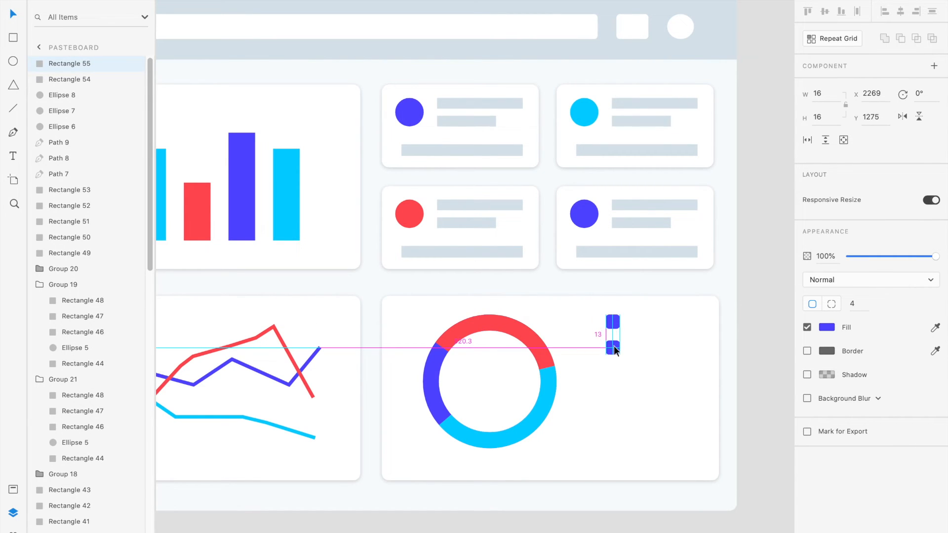
drag(614, 348, 615, 348)
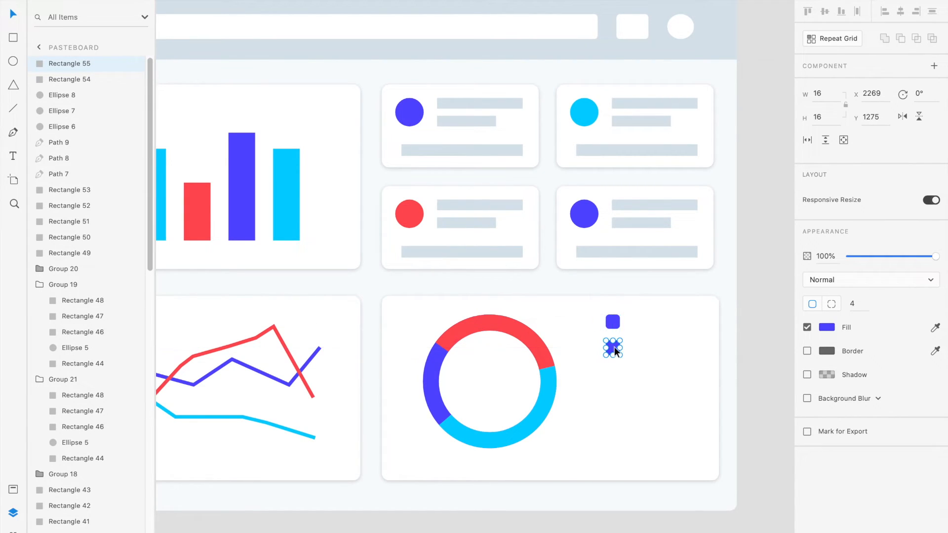
key(alt)
key(Down)
key(ctrl+d)
drag(614, 348, 614, 376)
Step: Fill the middle legend square with cyan by sampling the donut's cyan arc
scroll(614, 375, up, 3)
scroll(614, 376, up, 2)
click(593, 368)
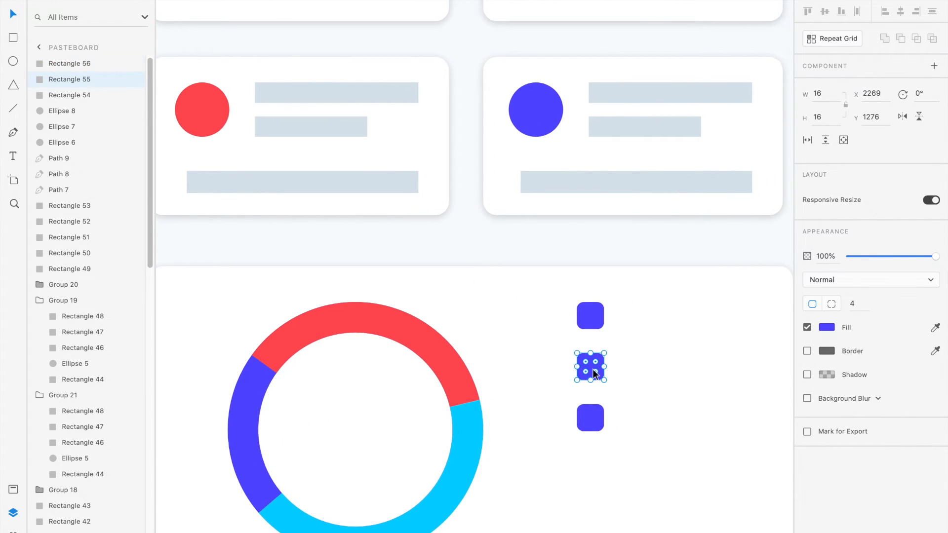
click(825, 330)
click(799, 379)
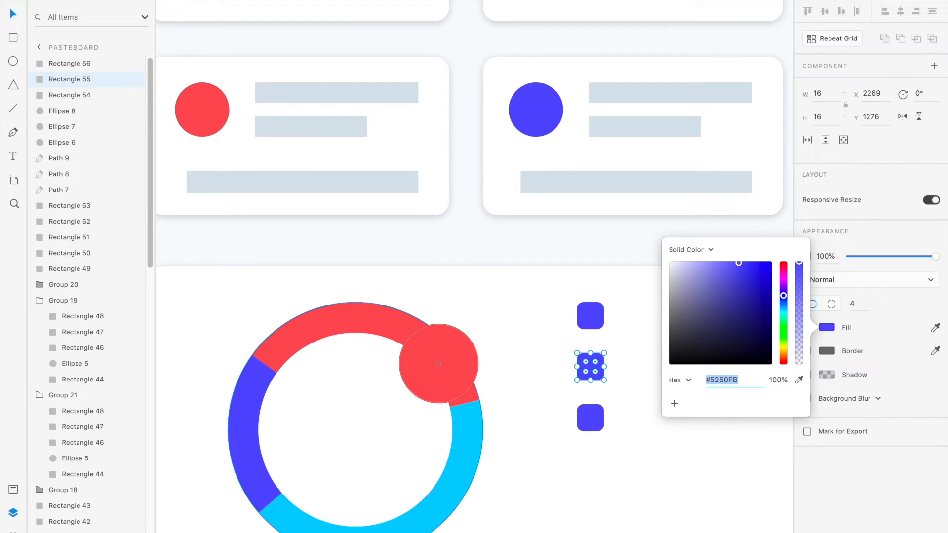
click(466, 392)
Step: Fill the lowest legend square with red by sampling the donut's red arc
click(590, 417)
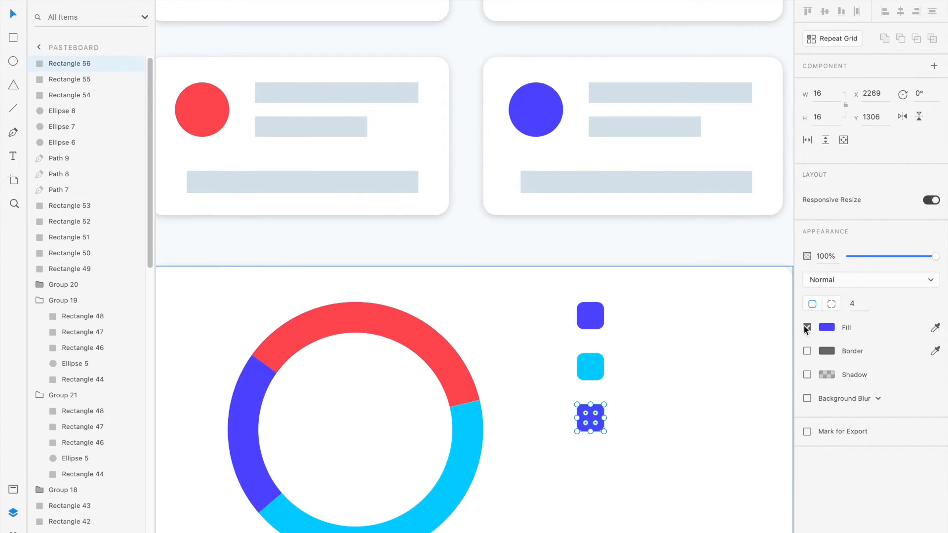
click(827, 328)
click(800, 380)
click(418, 324)
click(649, 371)
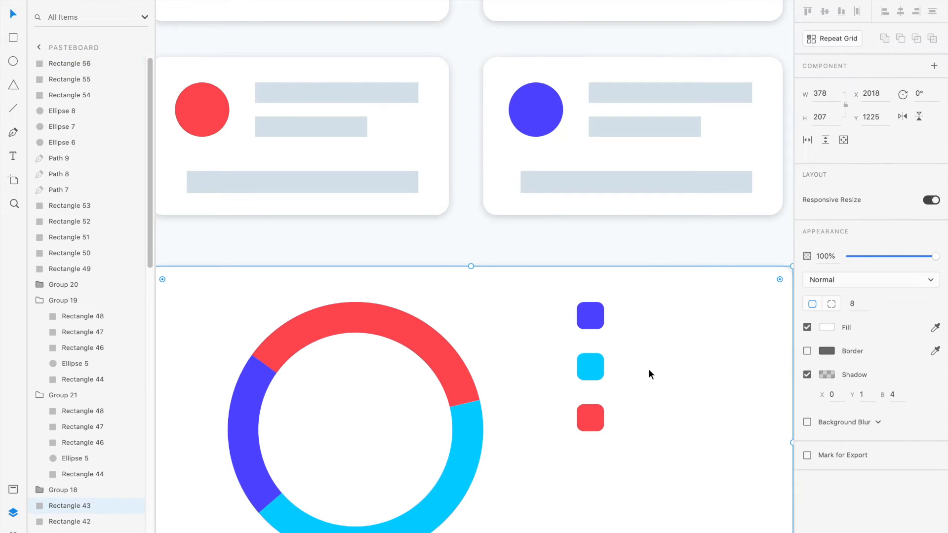
Step: Draw a label bar about 75 wide and 11 high beside the blue legend square, at X 2297, Y 1246
scroll(649, 371, right, 2)
key(r)
drag(580, 316, 710, 336)
scroll(710, 336, down, 3)
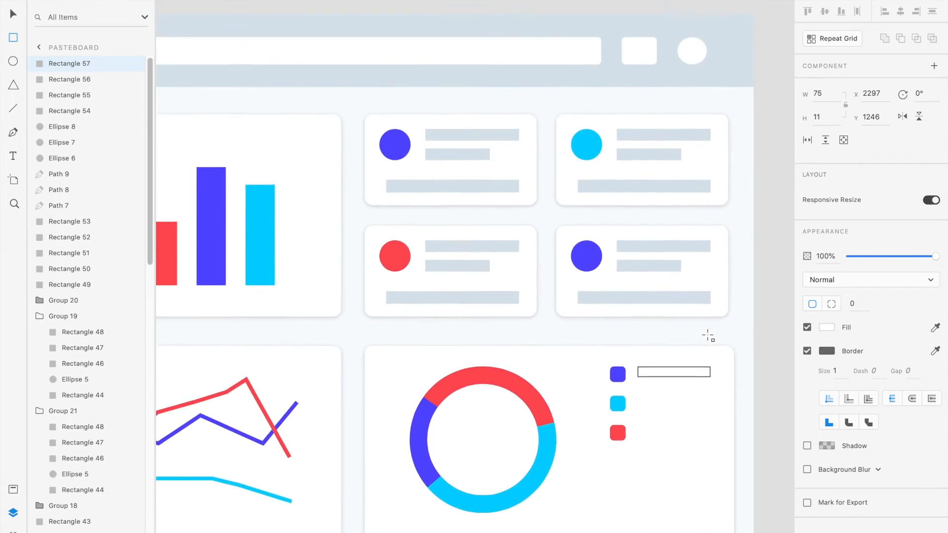
scroll(708, 335, up, 7)
scroll(708, 335, down, 8)
scroll(708, 335, up, 3)
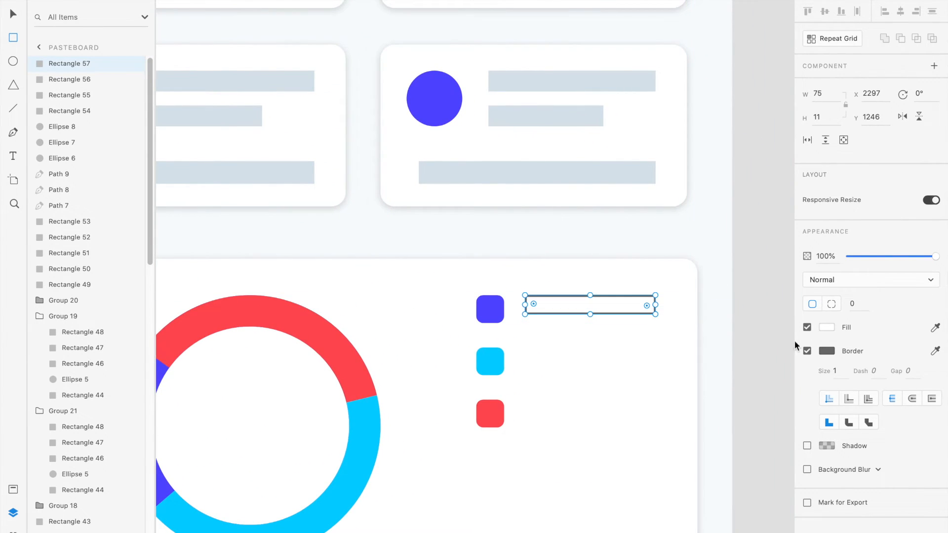
Step: Remove the label bar's border and fill it with light grey-blue by sampling a placeholder bar in the card above
click(807, 351)
click(830, 328)
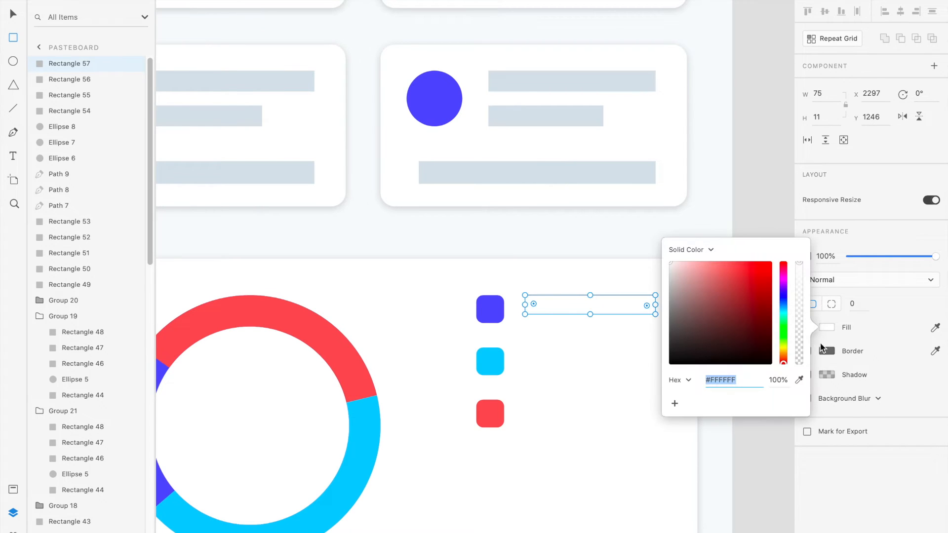
click(799, 379)
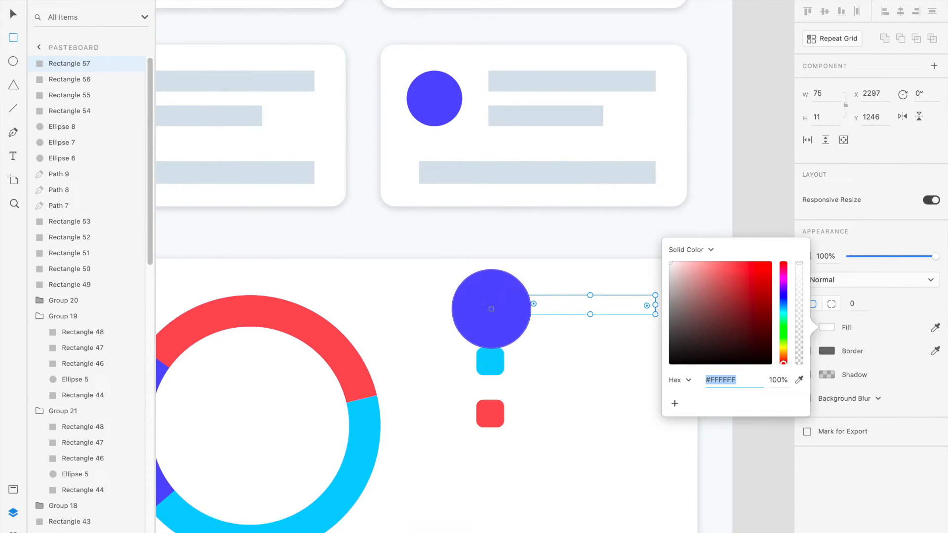
click(598, 177)
click(604, 338)
Step: Move the label bar closer to the blue legend square, to X 2294, Y 1247
key(v)
scroll(603, 334, up, 3)
drag(601, 293, 594, 295)
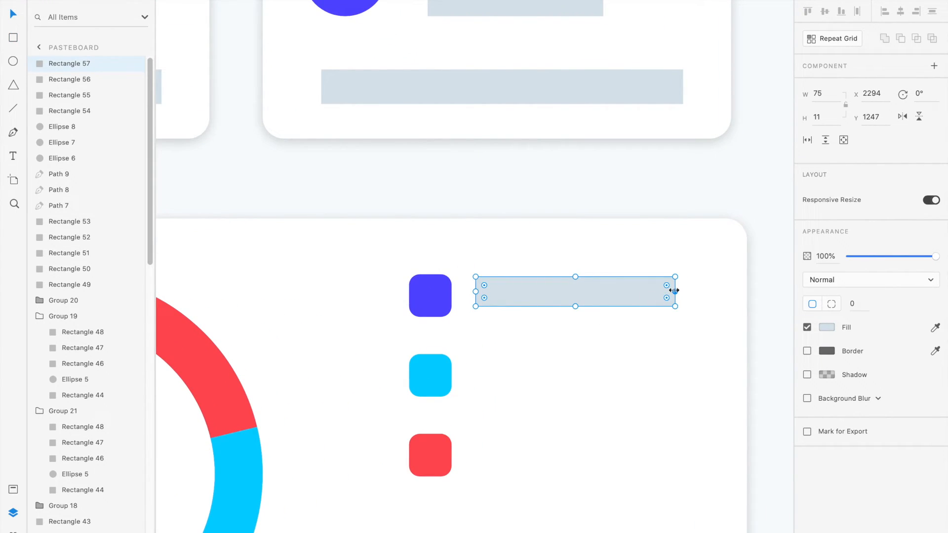
Step: Narrow the label bar to 73 and place 58-wide copies beside the cyan and red legend squares, the lowest at Y 1307
drag(675, 291, 600, 449)
key(ctrl+d)
key(ctrl+d)
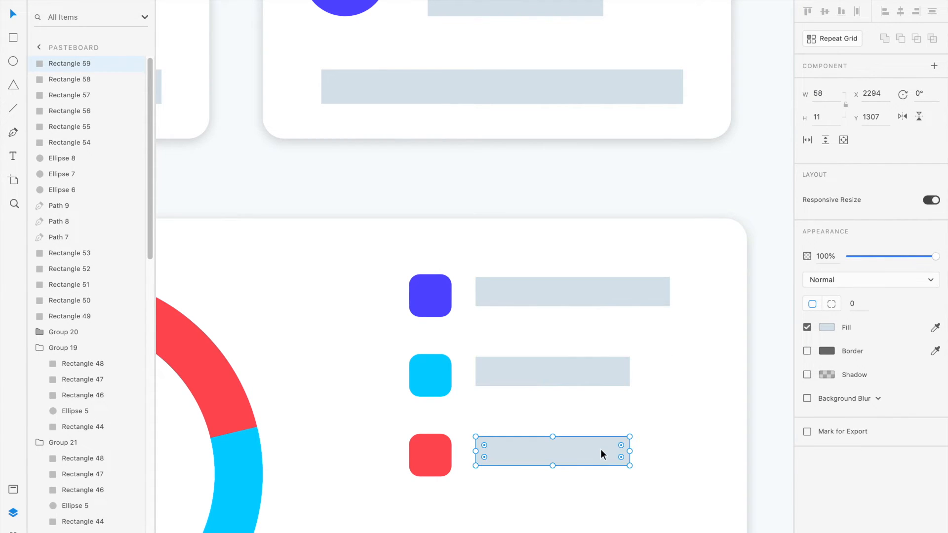
click(650, 497)
Step: Set the height of all three legend label bars to 8
scroll(650, 497, down, 8)
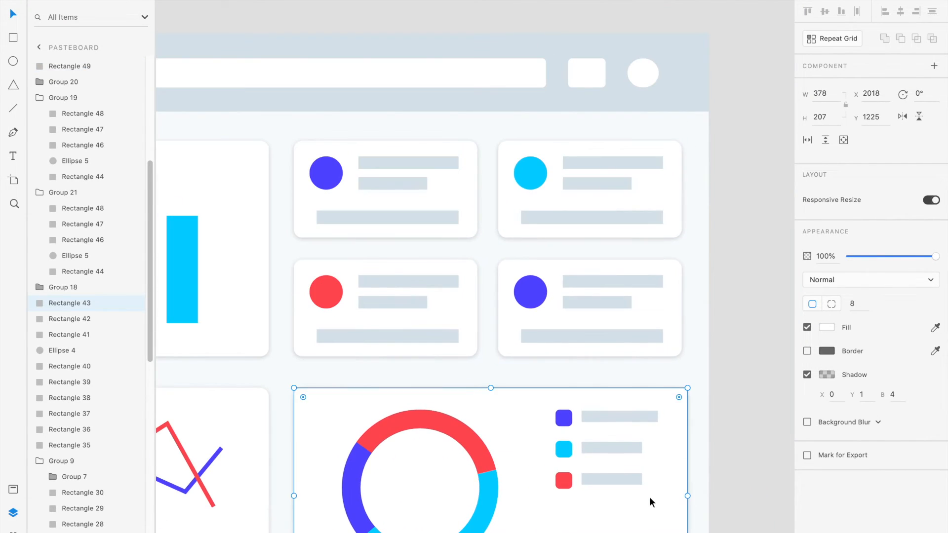
key(ctrl+3)
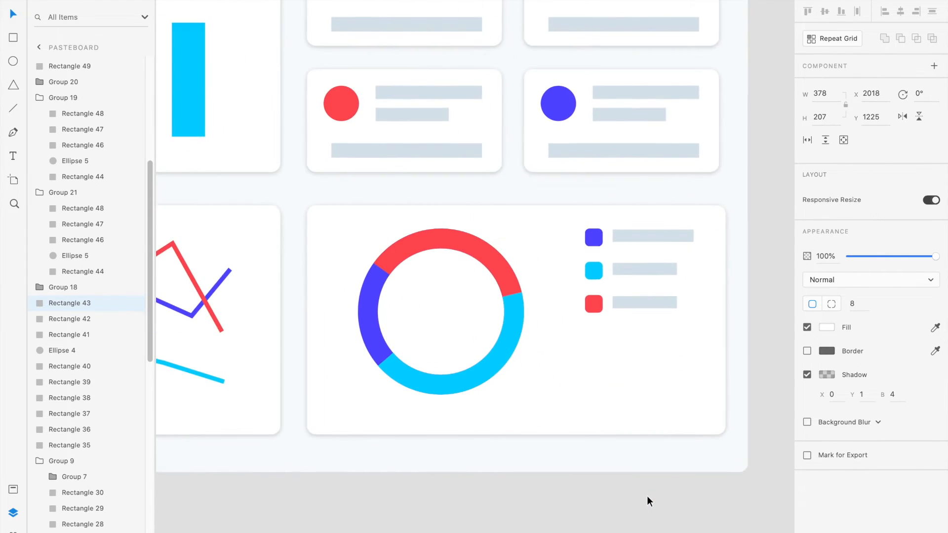
click(633, 208)
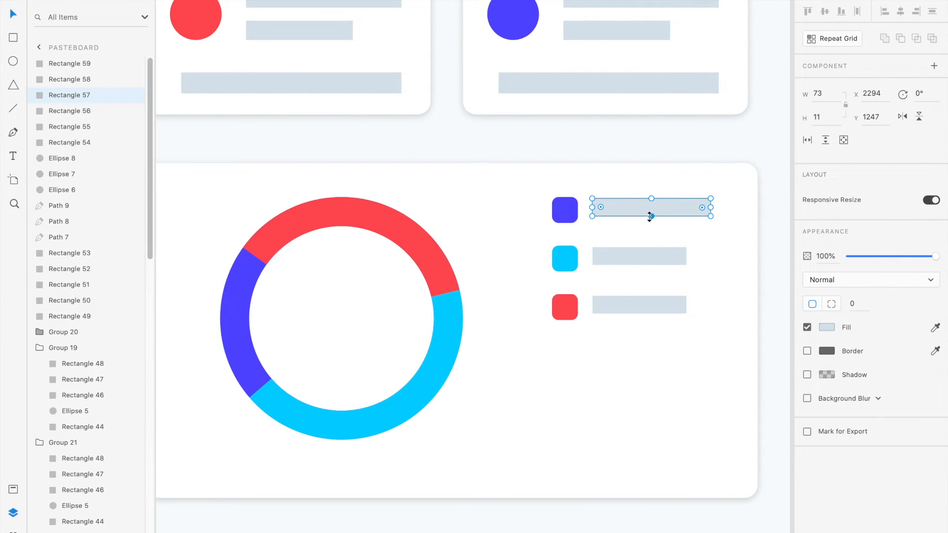
shift+click(646, 258)
shift+click(642, 304)
click(828, 118)
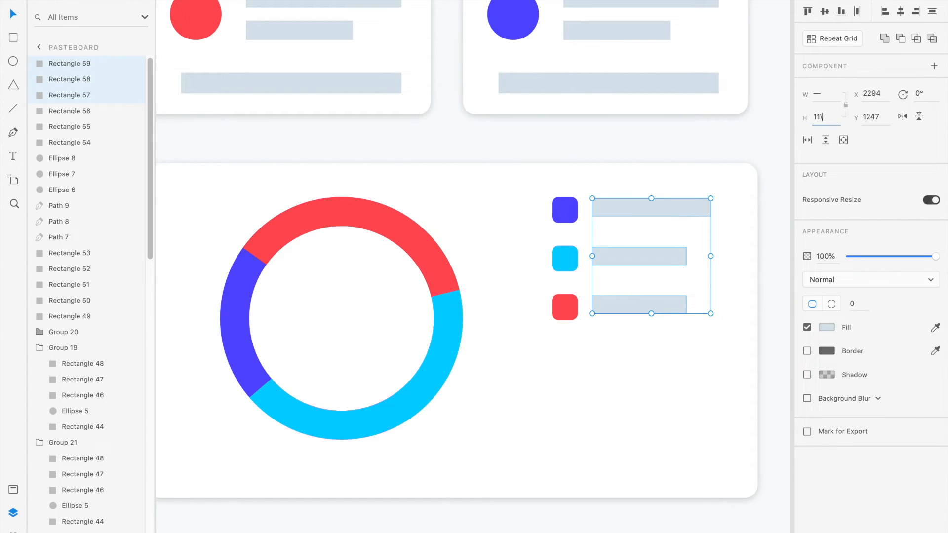
text(8)
key(Return)
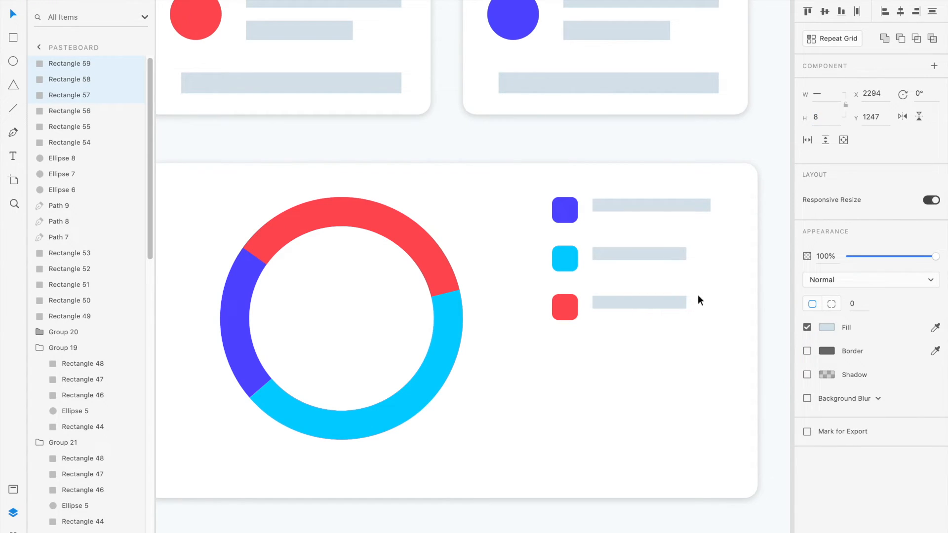
click(667, 355)
Step: Compare the new dashboard mockup with the original illustration above it, including the white icons in the original's sidebar
scroll(666, 354, down, 5)
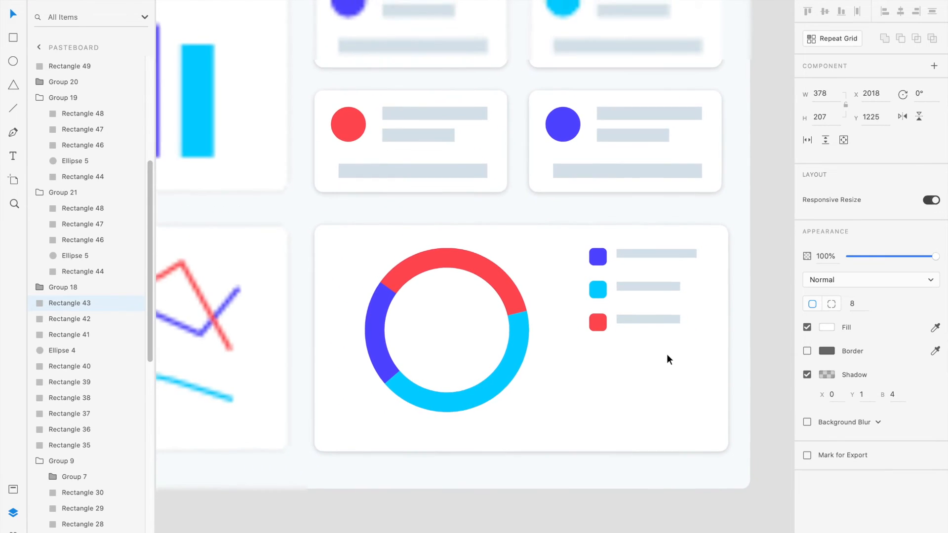
scroll(621, 331, down, 3)
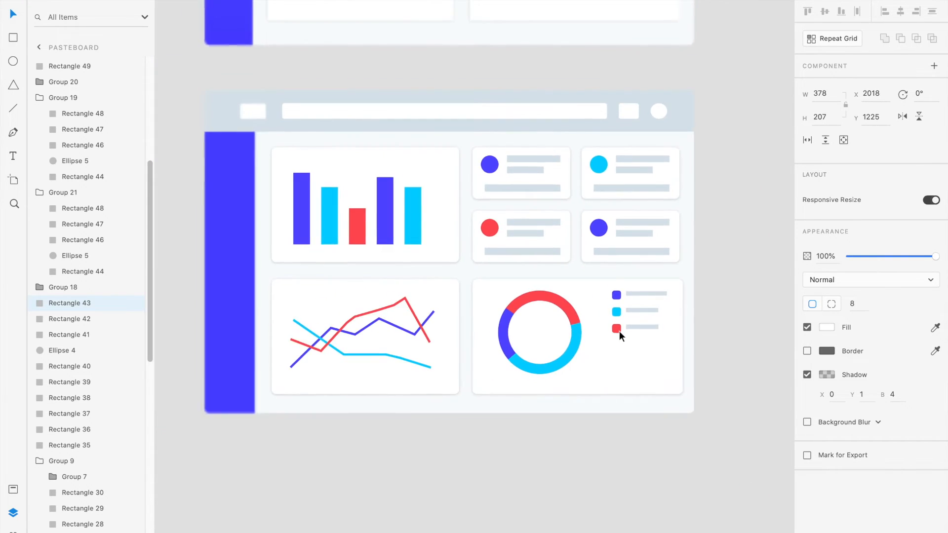
scroll(619, 331, up, 3)
scroll(612, 336, down, 3)
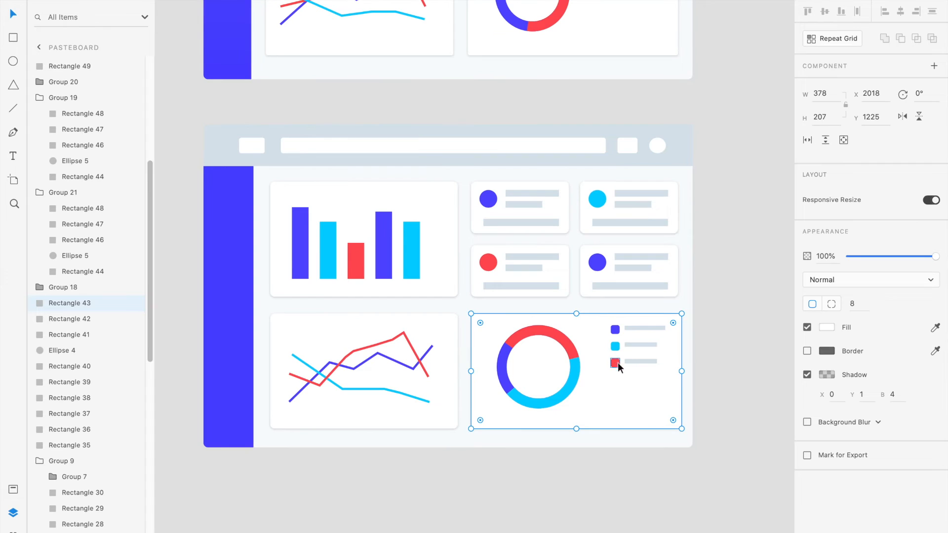
scroll(543, 371, left, 2)
scroll(510, 444, left, 1)
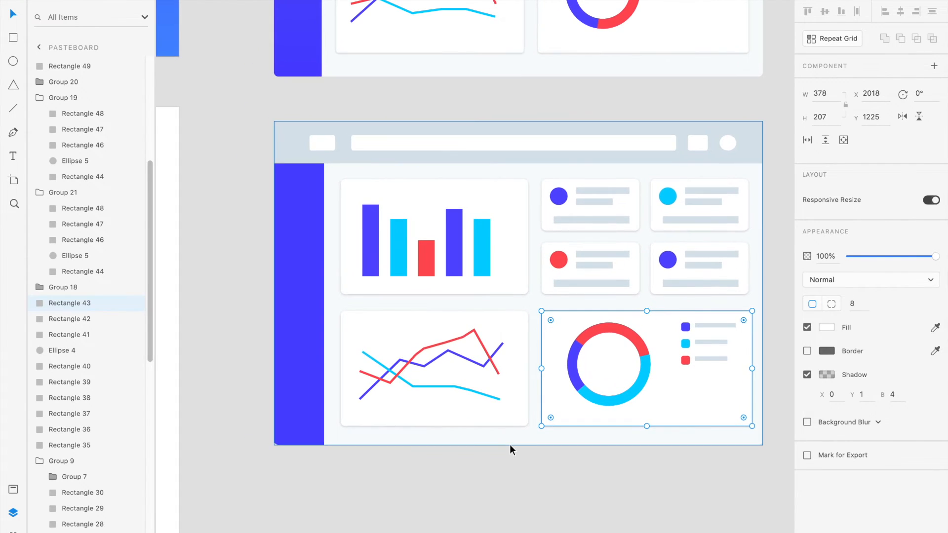
scroll(306, 232, up, 1)
scroll(306, 232, left, 1)
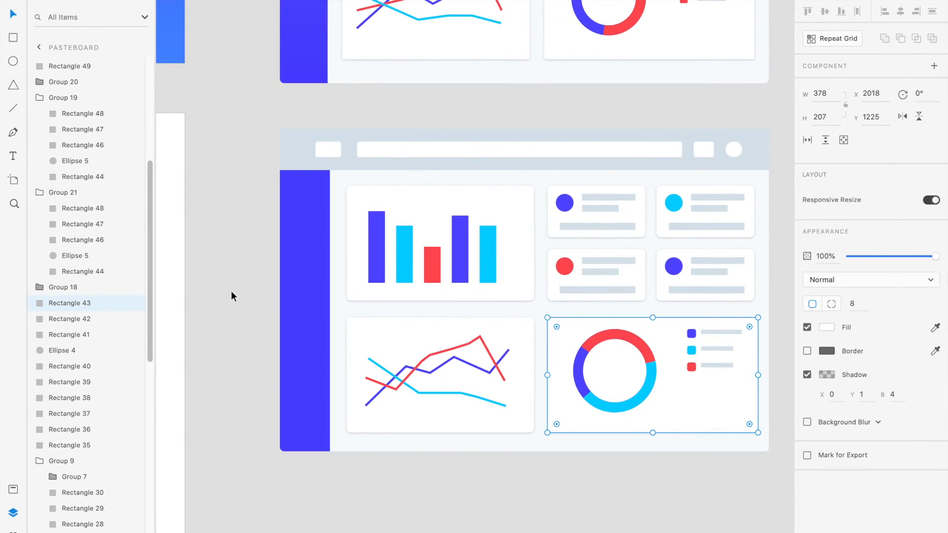
click(231, 291)
scroll(231, 292, up, 10)
scroll(231, 291, left, 1)
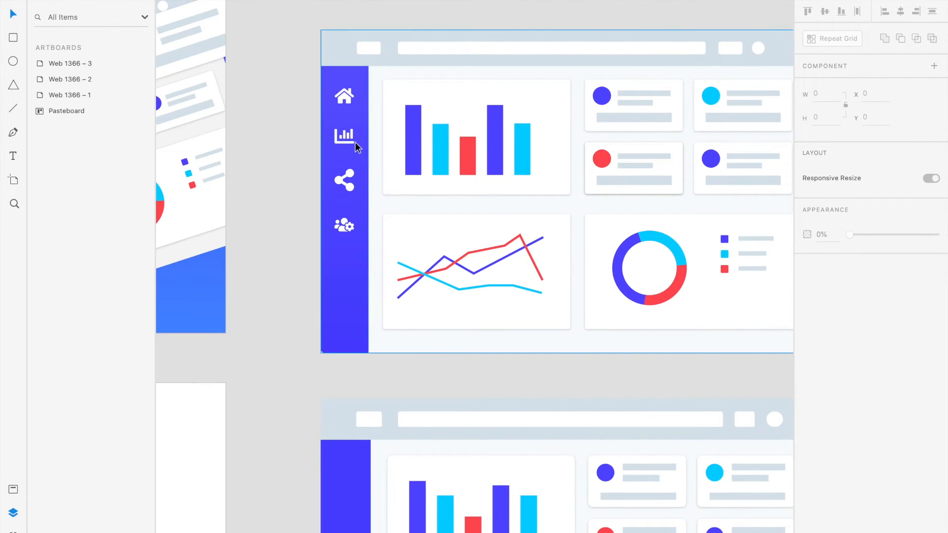
scroll(357, 267, down, 2)
scroll(357, 267, up, 2)
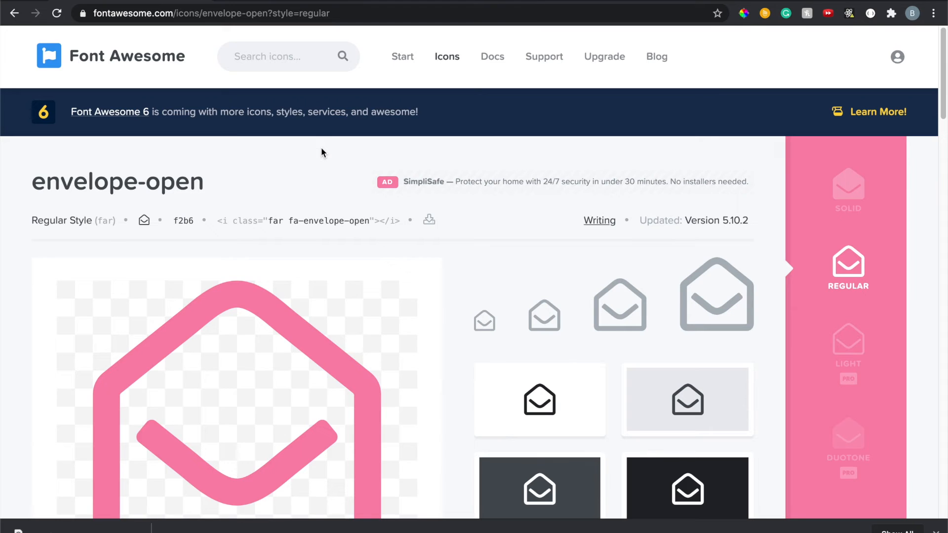
Step: Switch to the Font Awesome site in the browser and search its icons for email
scroll(454, 239, down, 3)
scroll(454, 239, up, 3)
click(275, 57)
text(e)
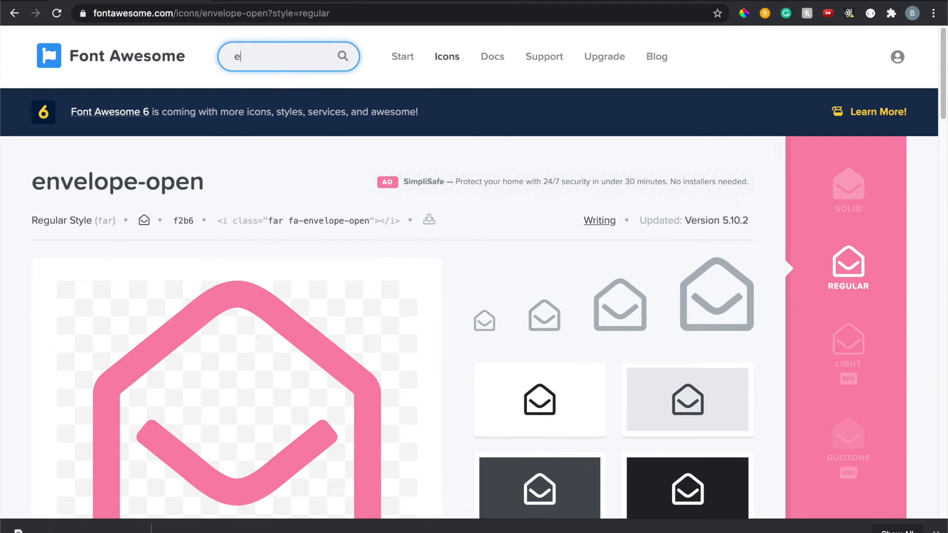
text(mail)
key(Return)
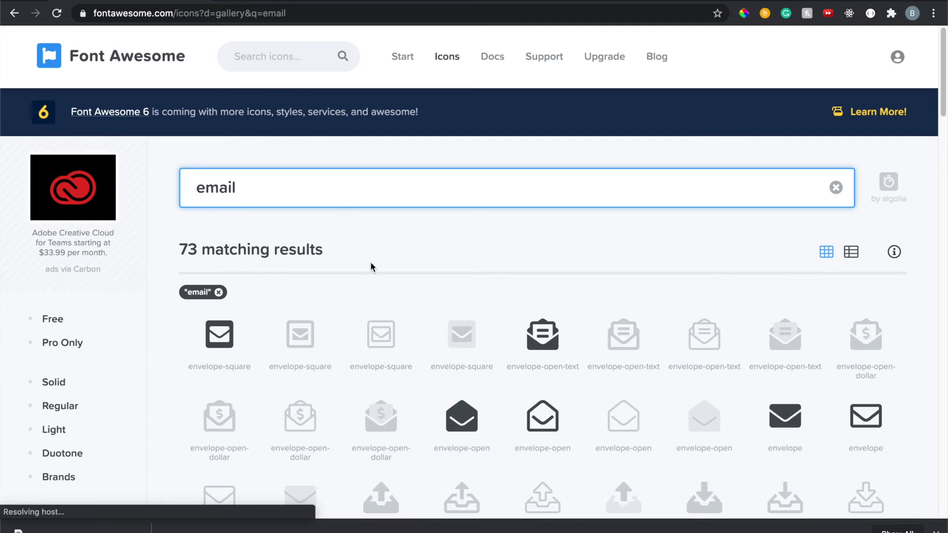
scroll(375, 267, down, 3)
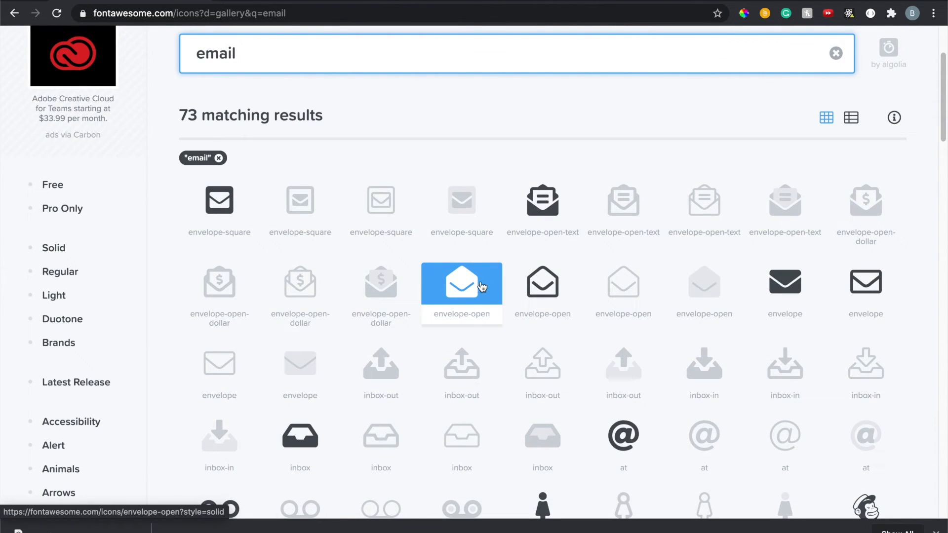
scroll(487, 266, down, 1)
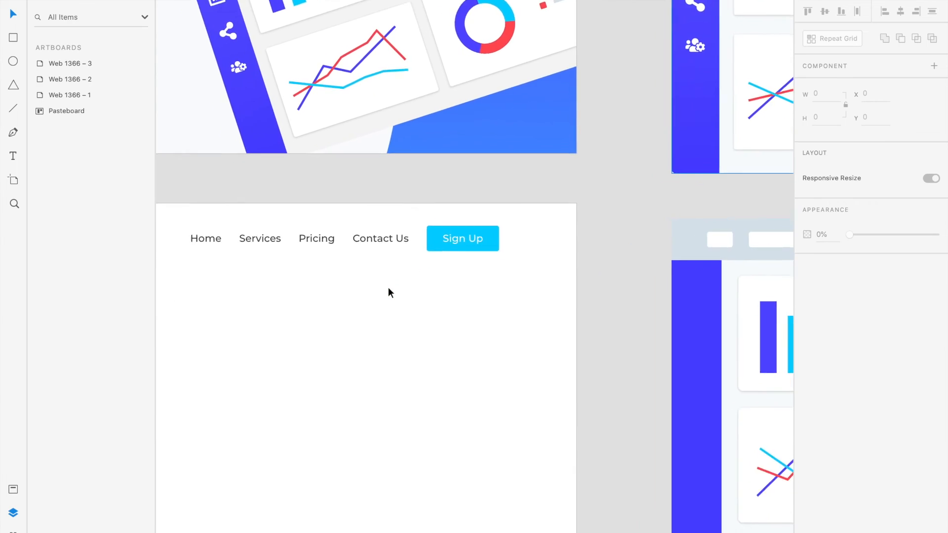
Step: Open the regular envelope-open icon's page, view its SVG download agreement and dismiss it without downloading
scroll(388, 290, up, 6)
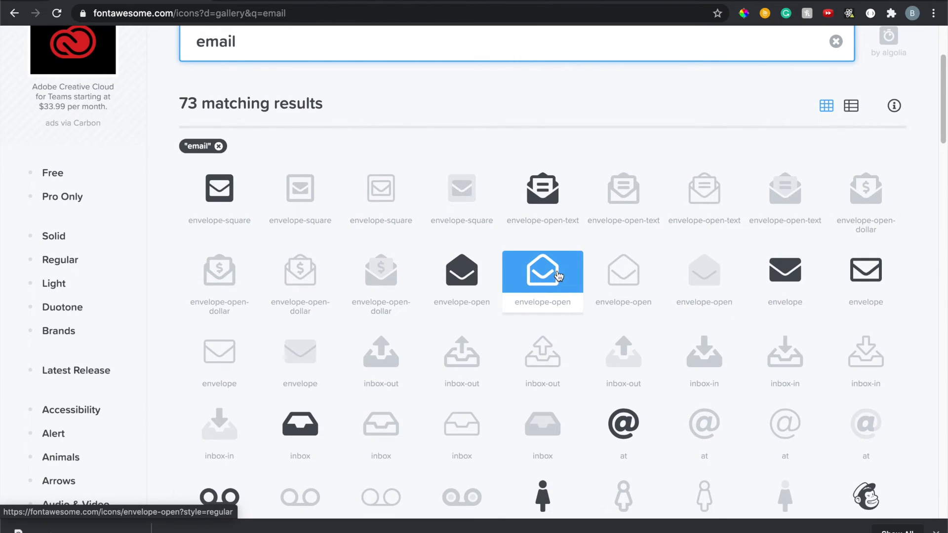
click(559, 276)
click(559, 275)
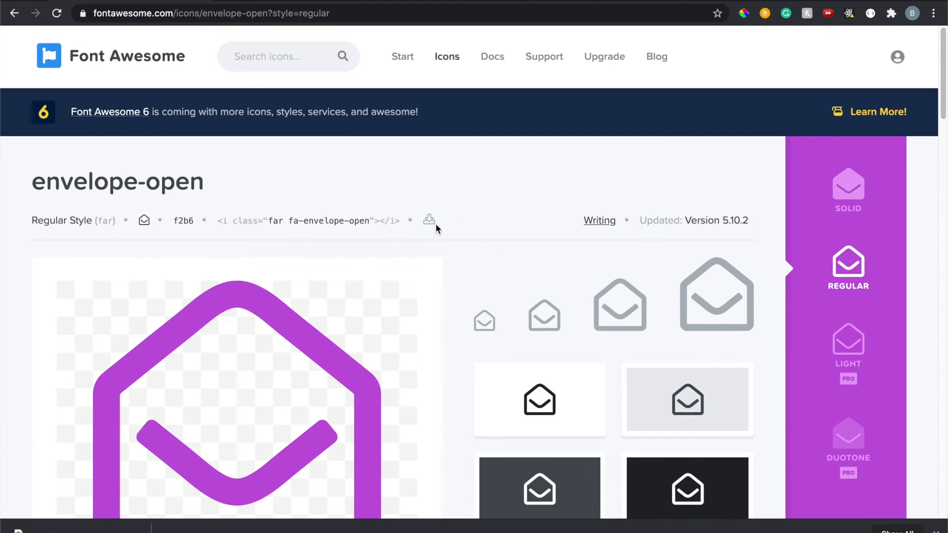
click(429, 220)
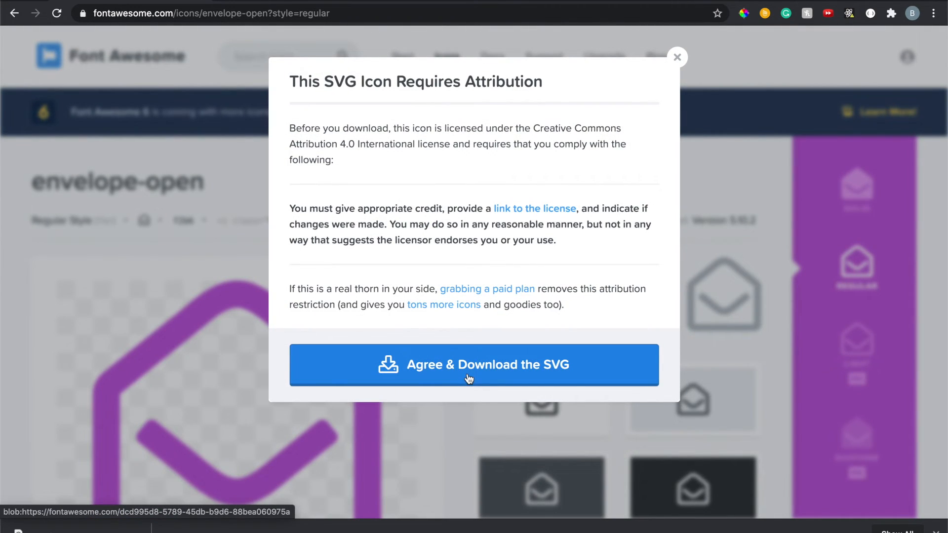
click(677, 58)
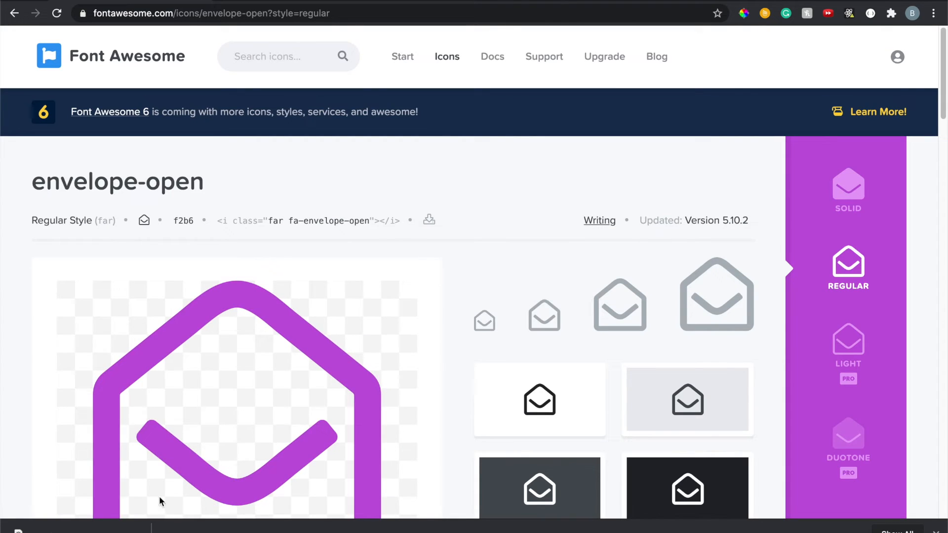
Step: Search the icon library for home and look over the matching icons
click(253, 55)
text(home)
key(Return)
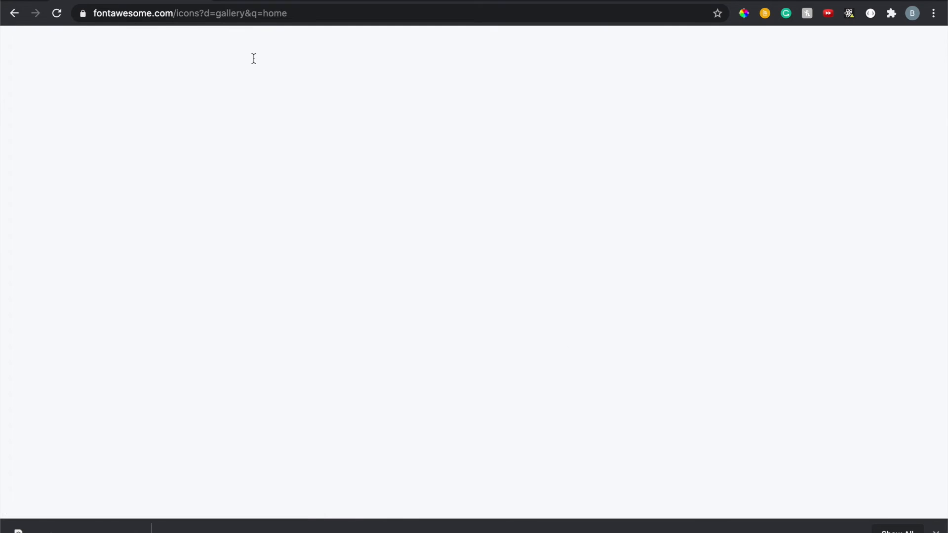
scroll(369, 298, down, 3)
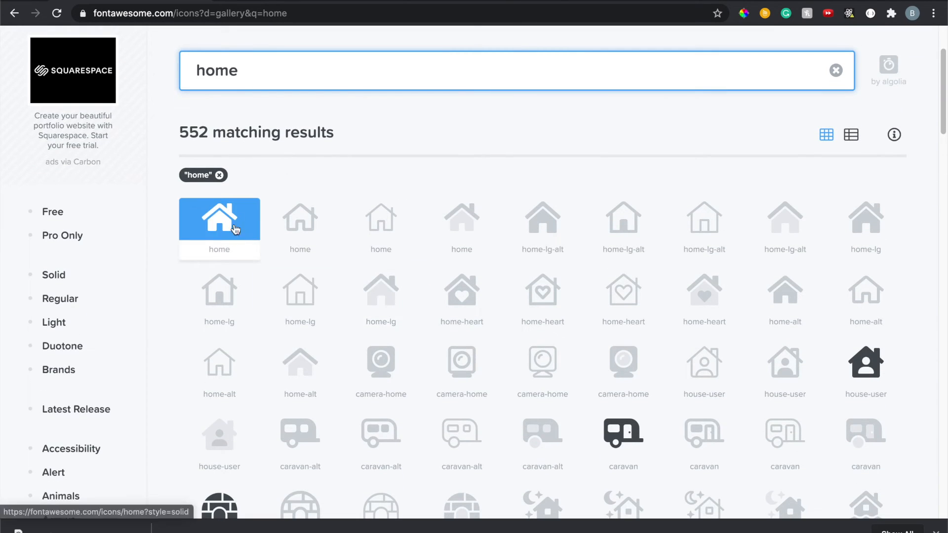
Step: Search the icon library for share and locate the solid share-alt icon
double_click(269, 83)
text(share)
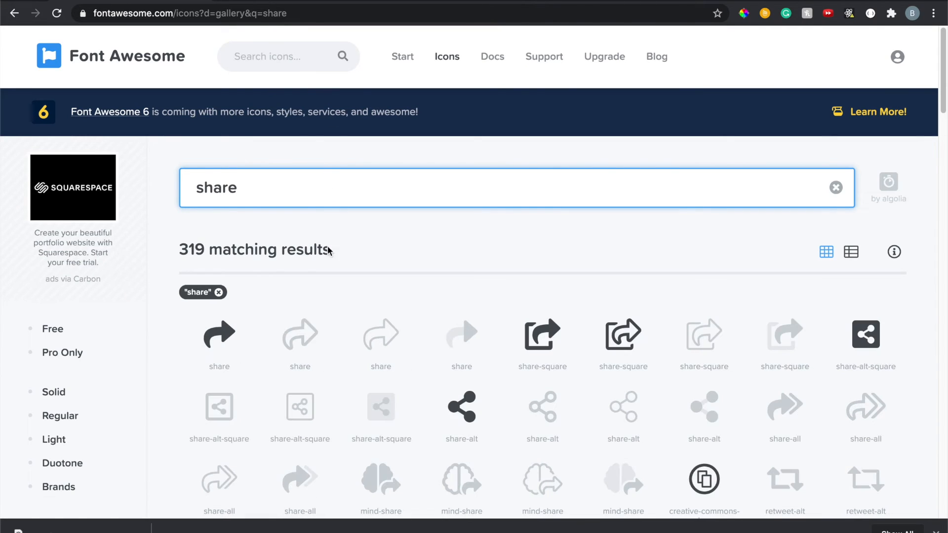
scroll(335, 232, down, 3)
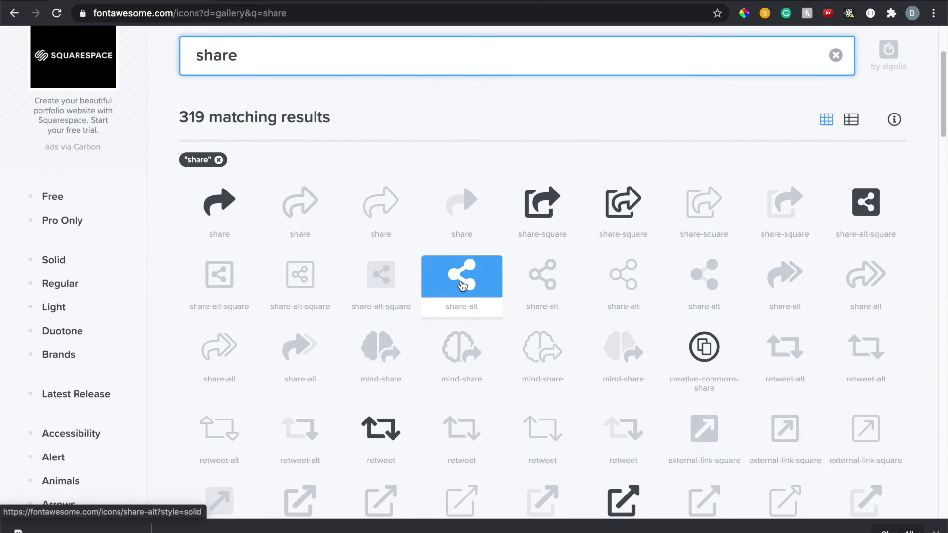
Step: Search the icon library for users and browse the matching icons
scroll(461, 286, up, 1)
double_click(358, 75)
text(us)
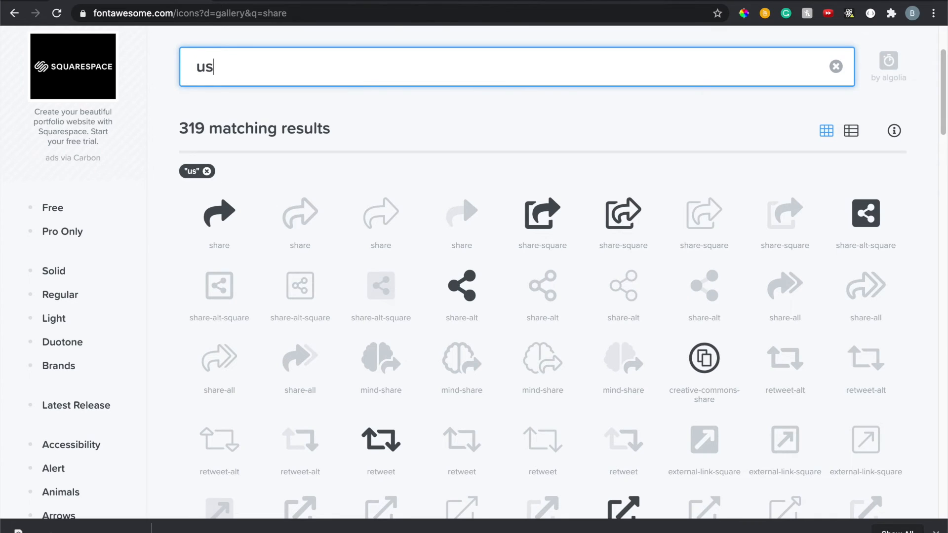
text(ers)
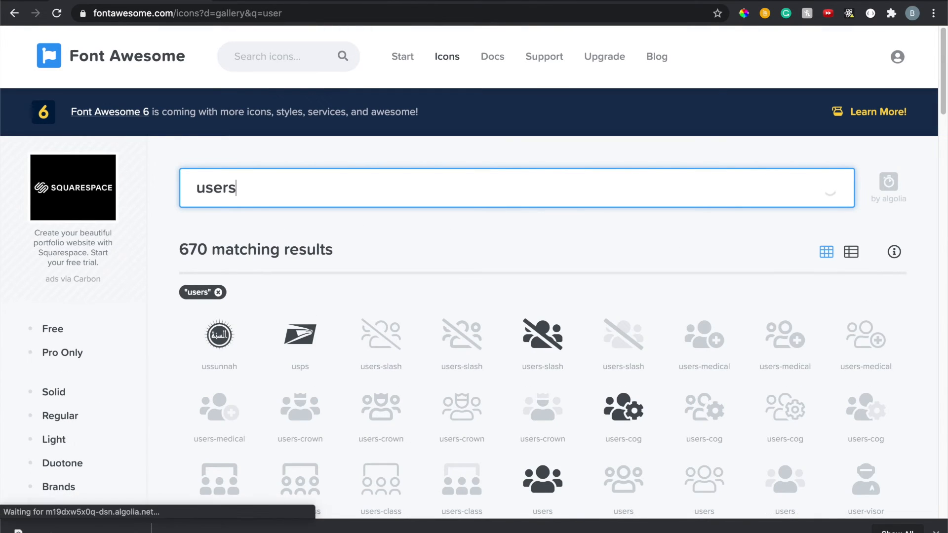
scroll(500, 268, down, 3)
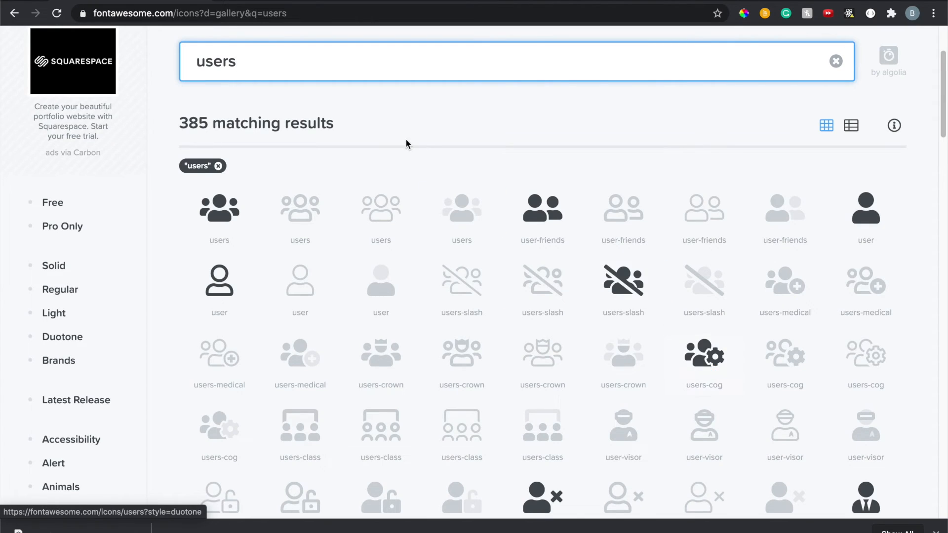
Step: Search the icon library for settings
triple_click(349, 65)
text(se)
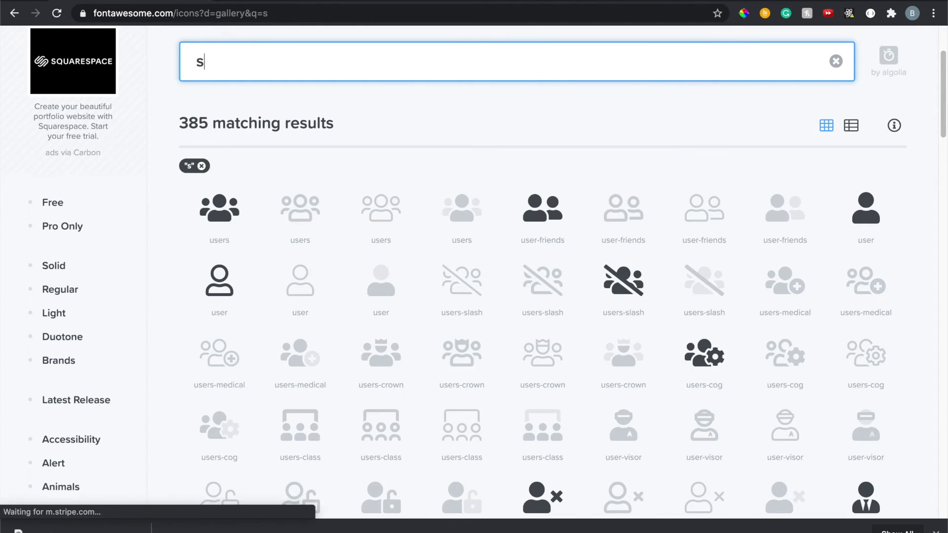
text(ttings)
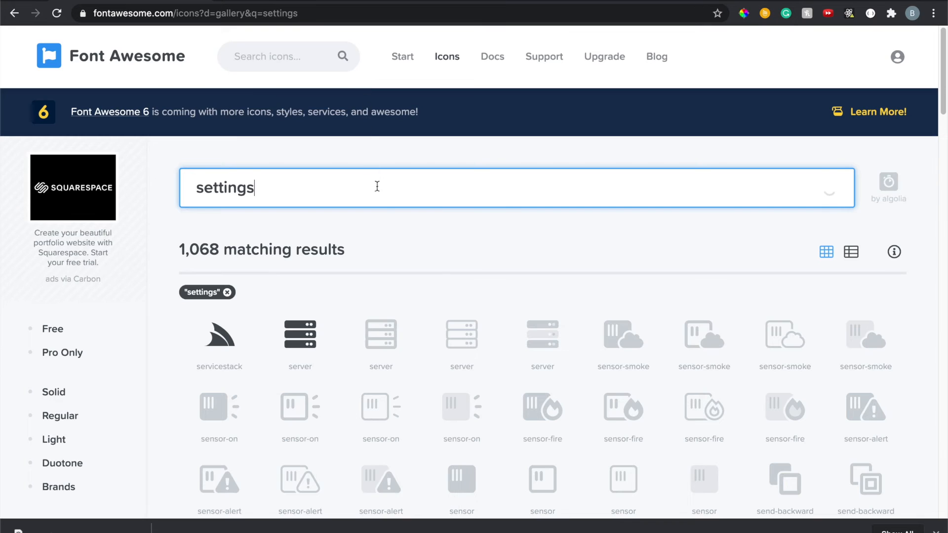
Step: Look over the settings icons, and search the icon library for charts and browse the matching chart icons
scroll(375, 178, down, 4)
scroll(402, 269, up, 2)
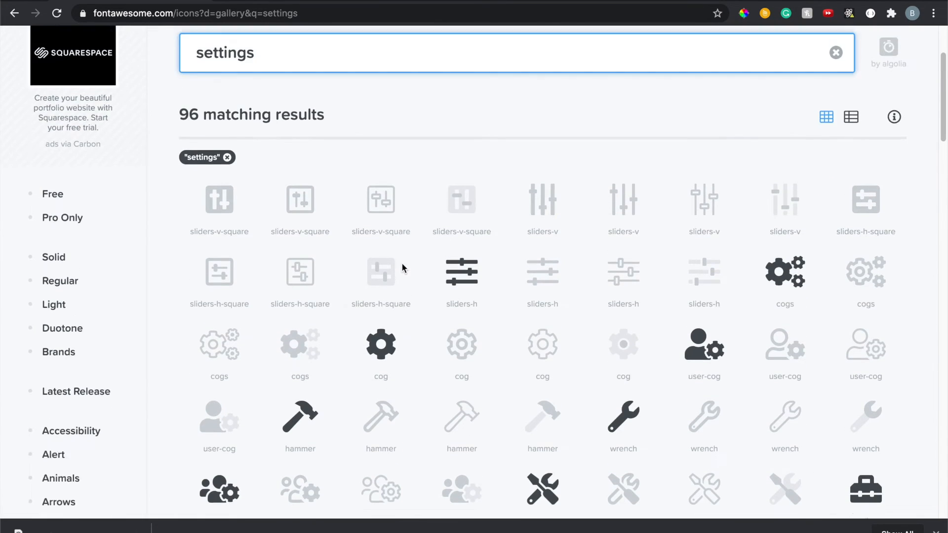
triple_click(367, 66)
key(Left)
text(charts)
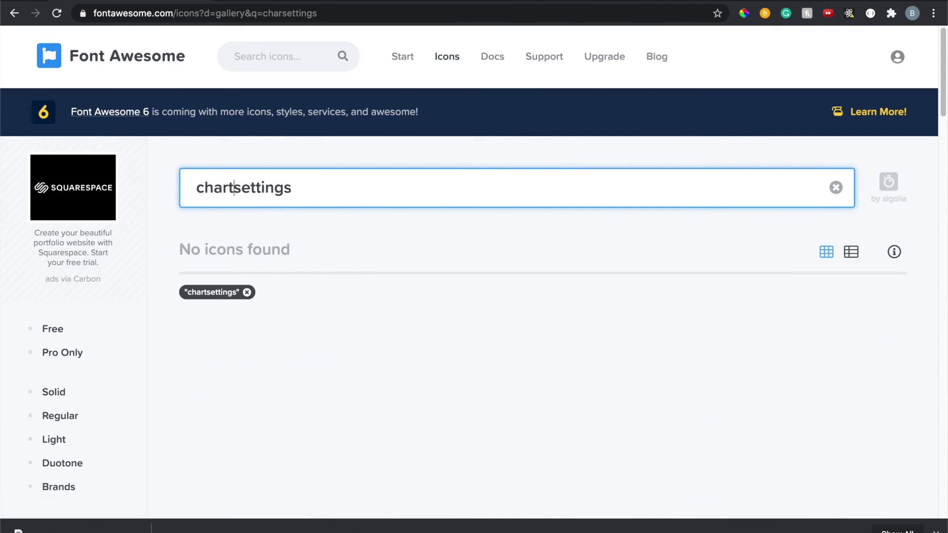
triple_click(379, 200)
text(charts)
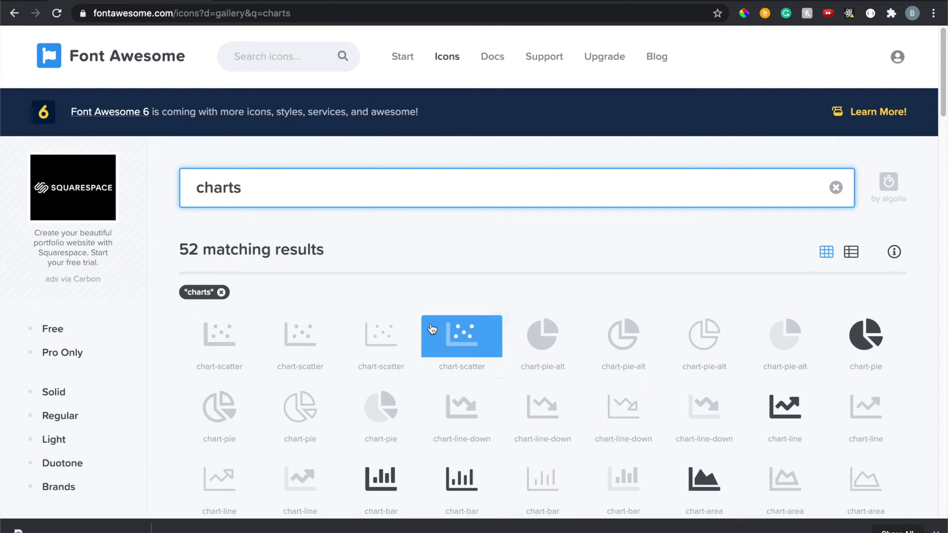
scroll(432, 329, down, 3)
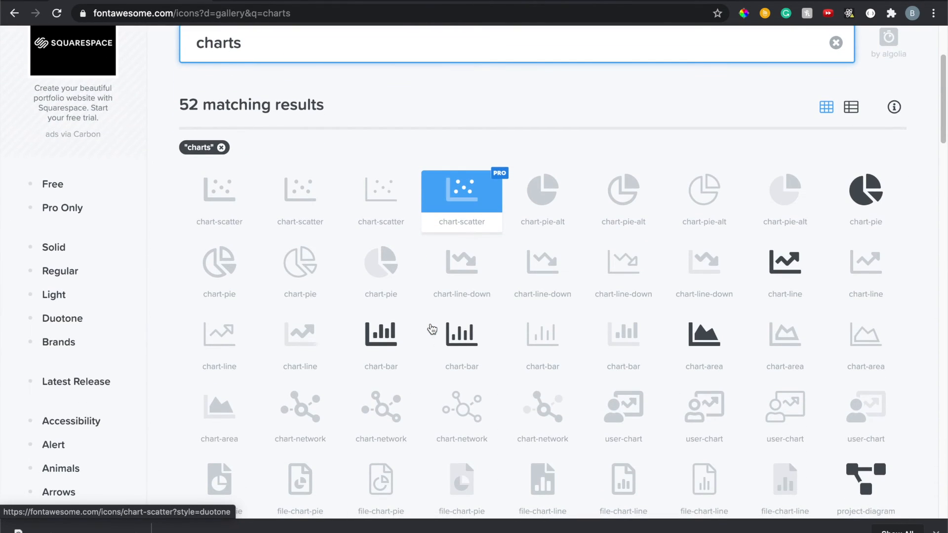
scroll(395, 341, down, 1)
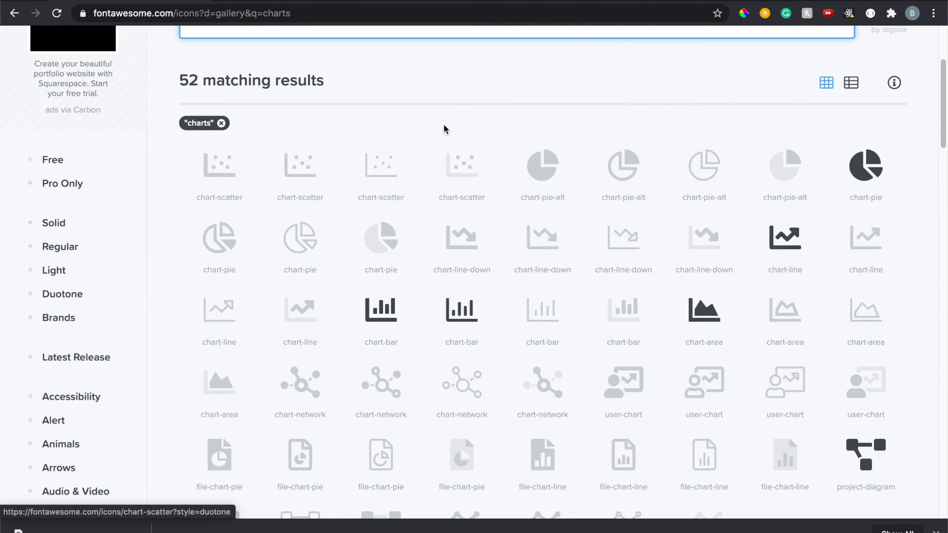
scroll(447, 130, up, 2)
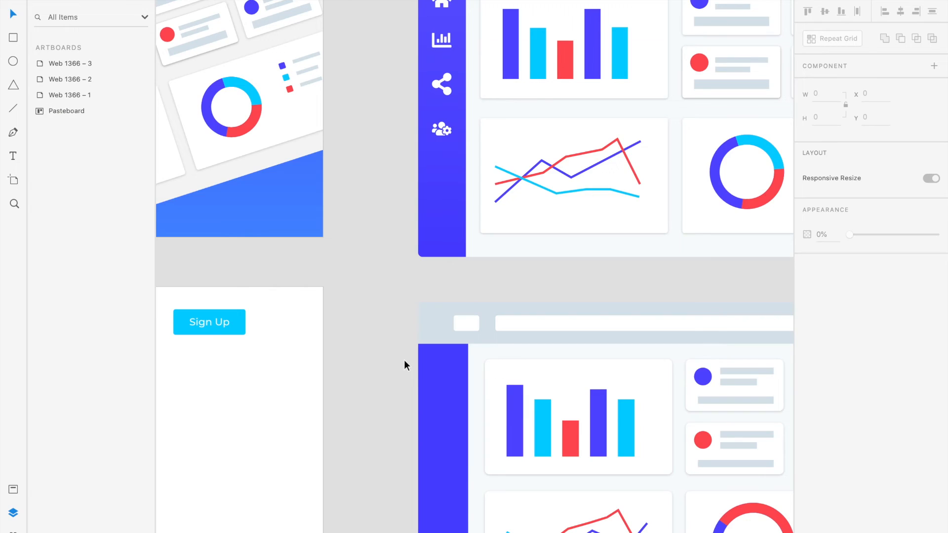
Step: Switch to Adobe XD and try to copy the sidebar icons from the original dashboard into the new mockup
scroll(404, 360, up, 5)
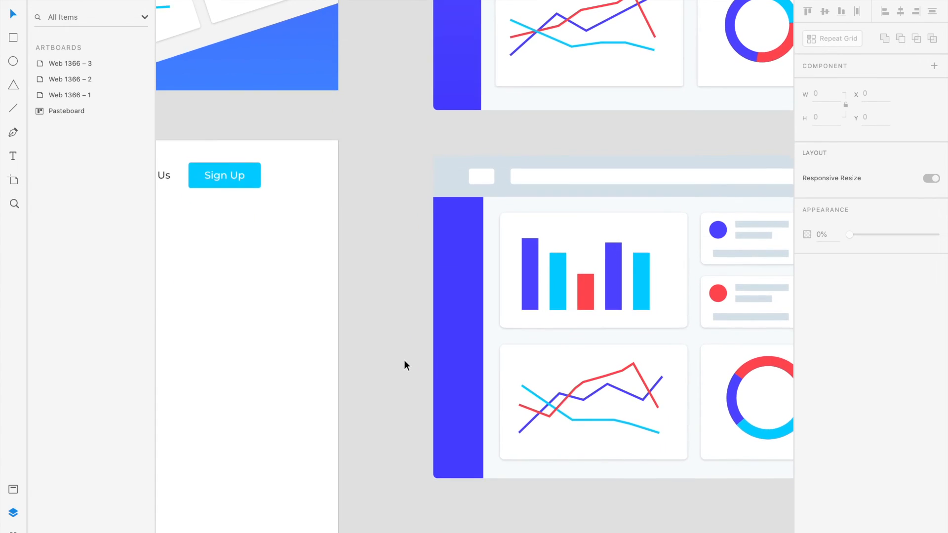
scroll(404, 365, up, 5)
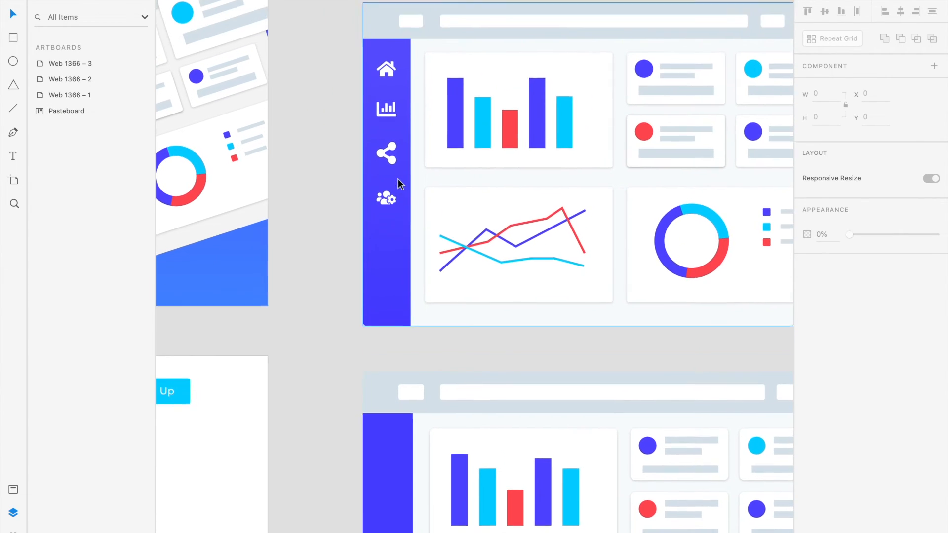
click(394, 96)
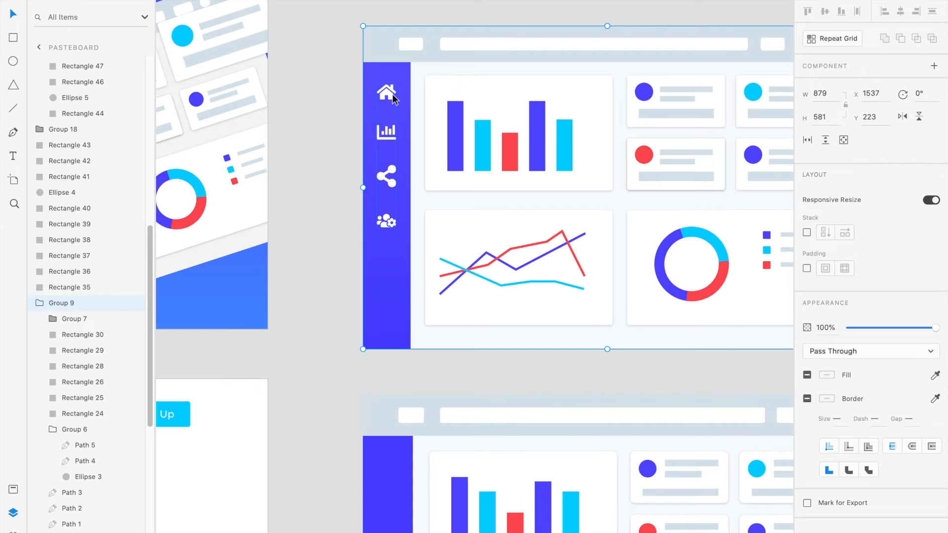
scroll(379, 248, down, 5)
click(404, 303)
key(super+v)
drag(404, 46, 411, 66)
key(super+z)
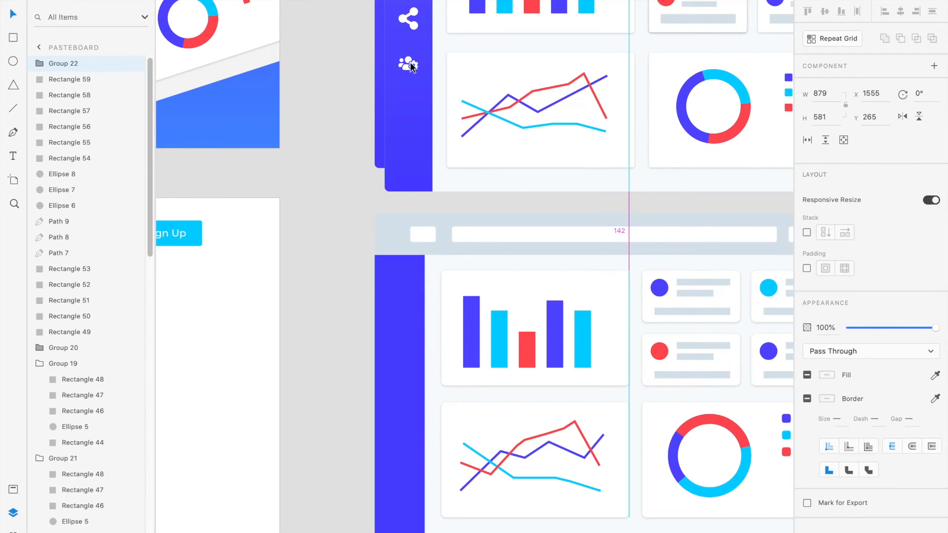
key(super+z)
Step: Copy only the icon group from the original dashboard's sidebar and place it in the new mockup's sidebar at about X 1566, Y 1028
scroll(411, 66, up, 3)
double_click(402, 73)
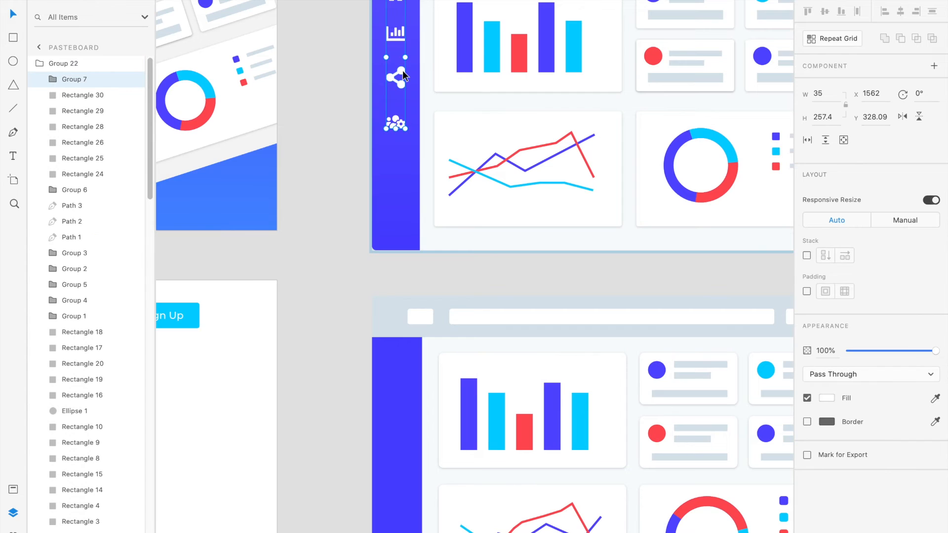
click(406, 372)
key(super+v)
drag(399, 96, 398, 474)
scroll(398, 474, down, 3)
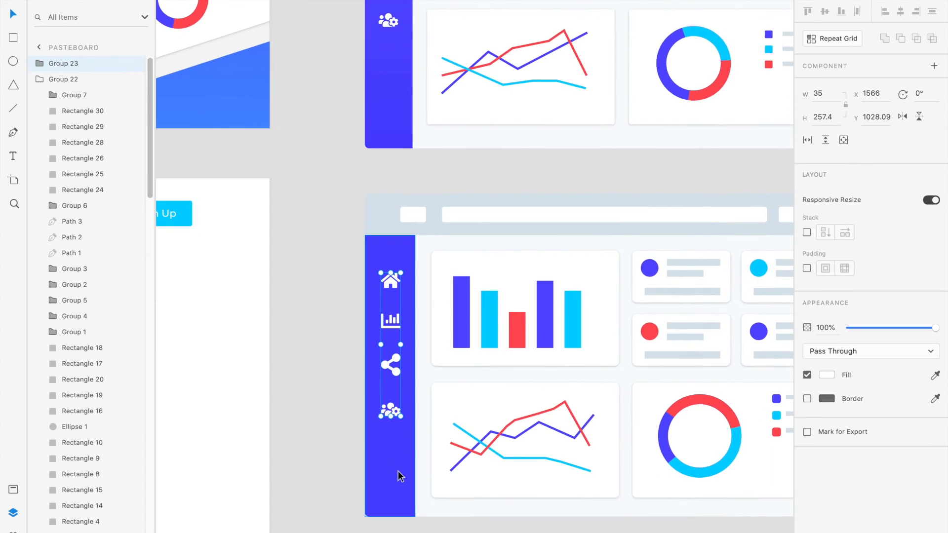
Step: Examine the dimensions and spacing of the individual home, chart, share and users icons in the new sidebar
key(Escape)
double_click(386, 282)
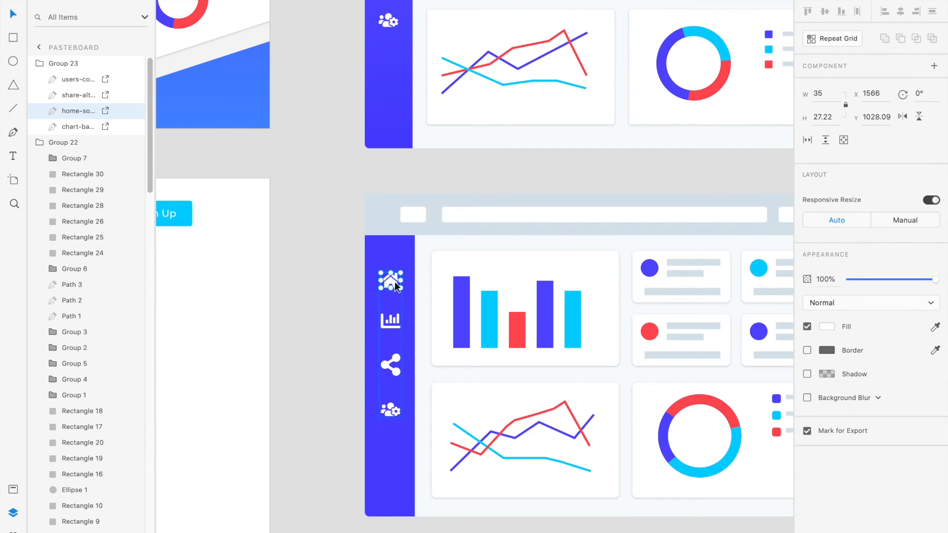
scroll(538, 336, down, 2)
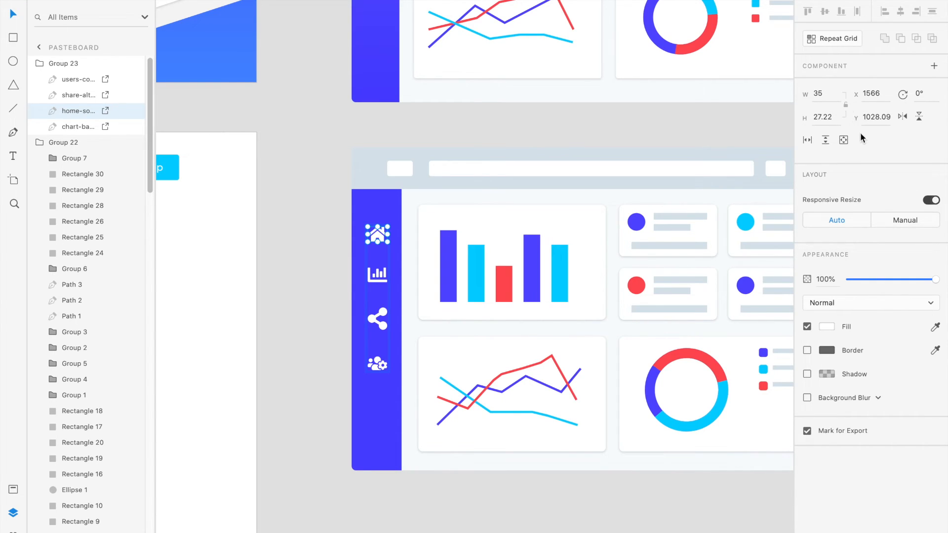
click(846, 106)
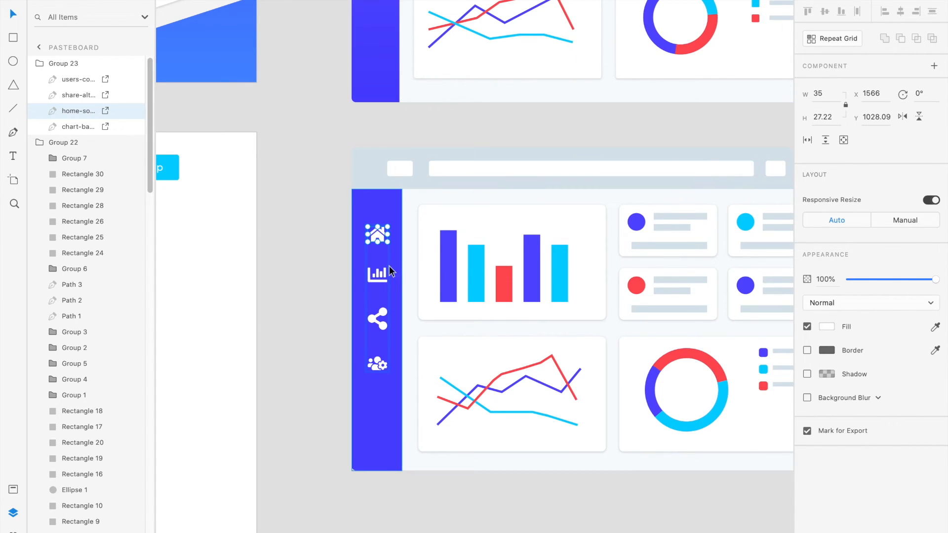
click(376, 279)
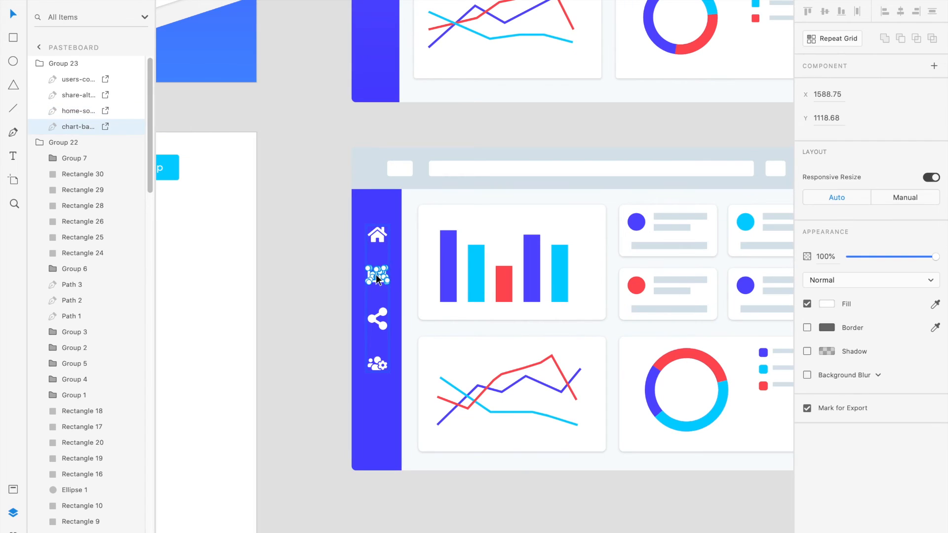
click(378, 314)
key(alt)
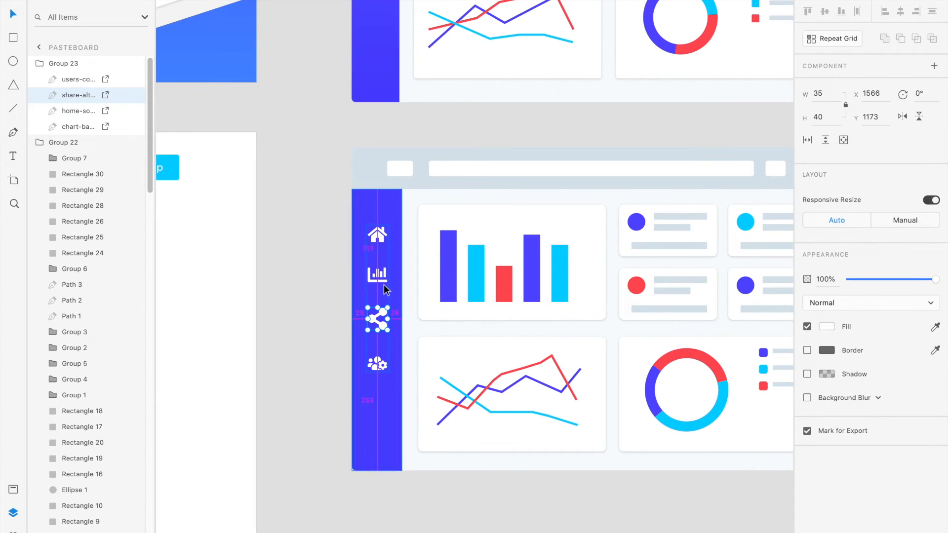
click(369, 371)
double_click(374, 366)
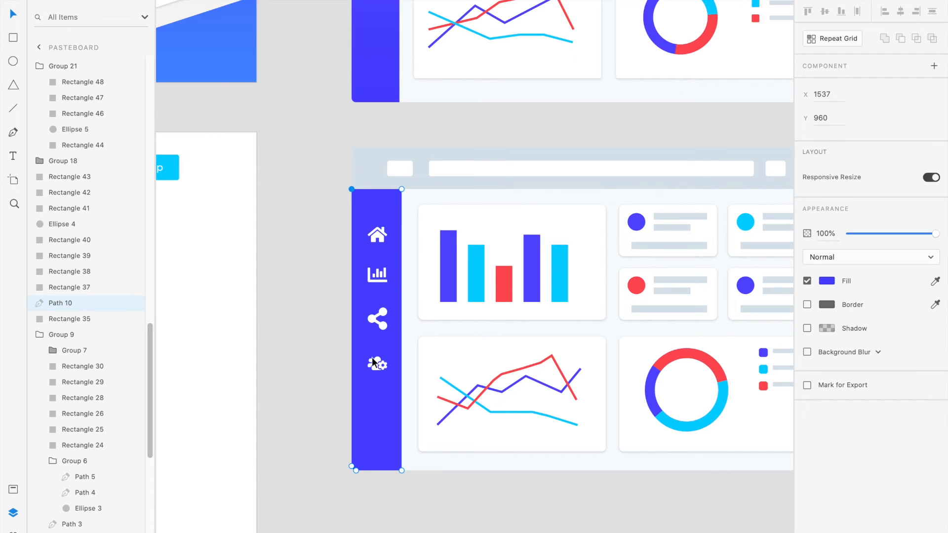
Step: Move the icon group slightly higher within the new mockup's sidebar
click(377, 363)
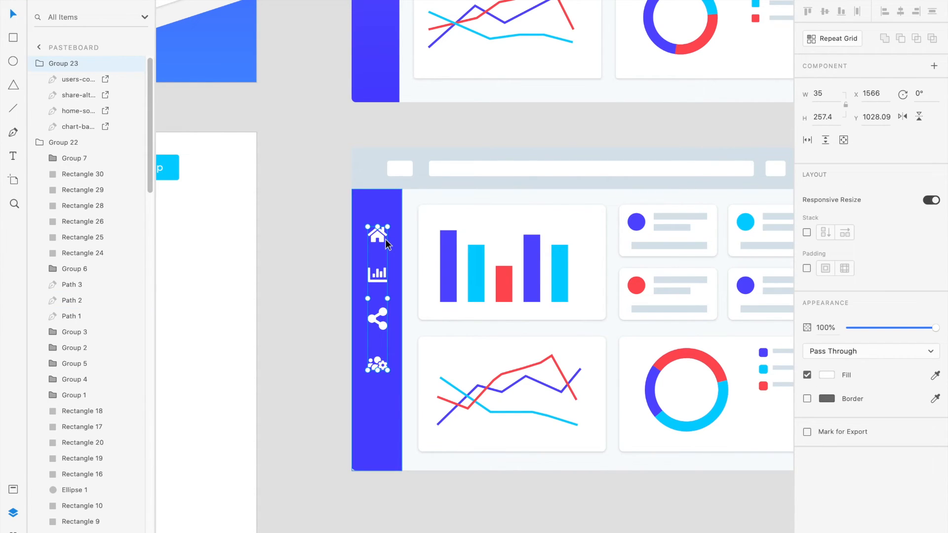
drag(384, 254, 378, 264)
click(347, 291)
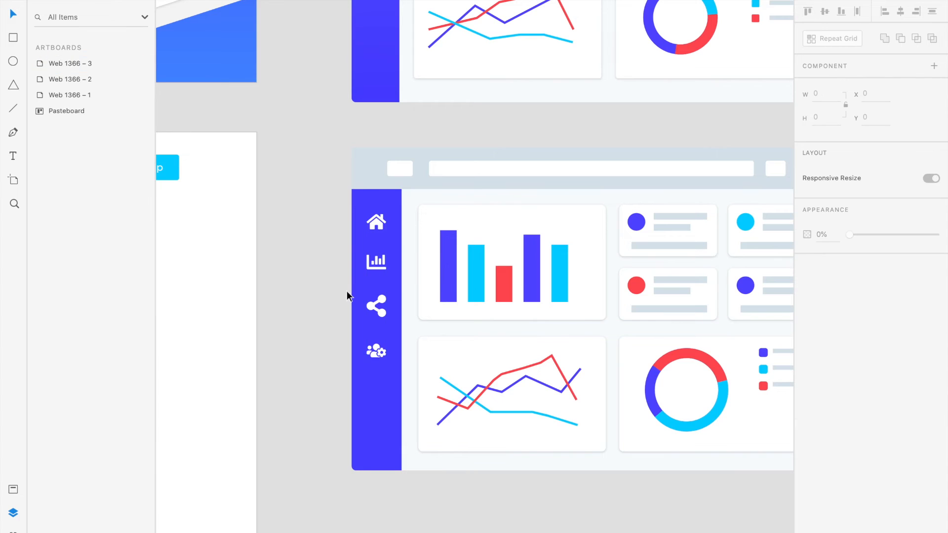
Step: Group all elements of the recreated dashboard, including the sidebar, icons, cards and charts, into a single object
scroll(347, 292, down, 1)
scroll(346, 292, left, 1)
scroll(347, 291, down, 2)
scroll(347, 291, down, 2)
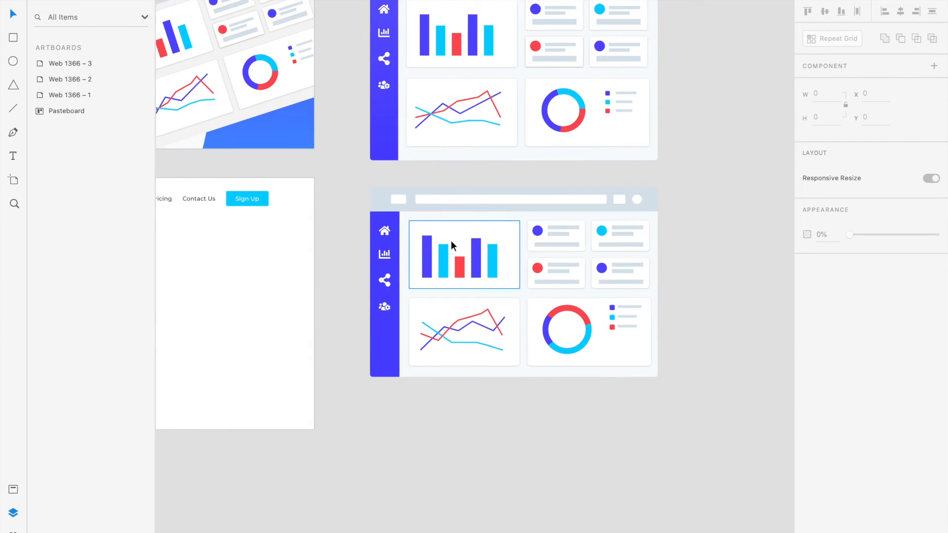
drag(342, 176, 683, 408)
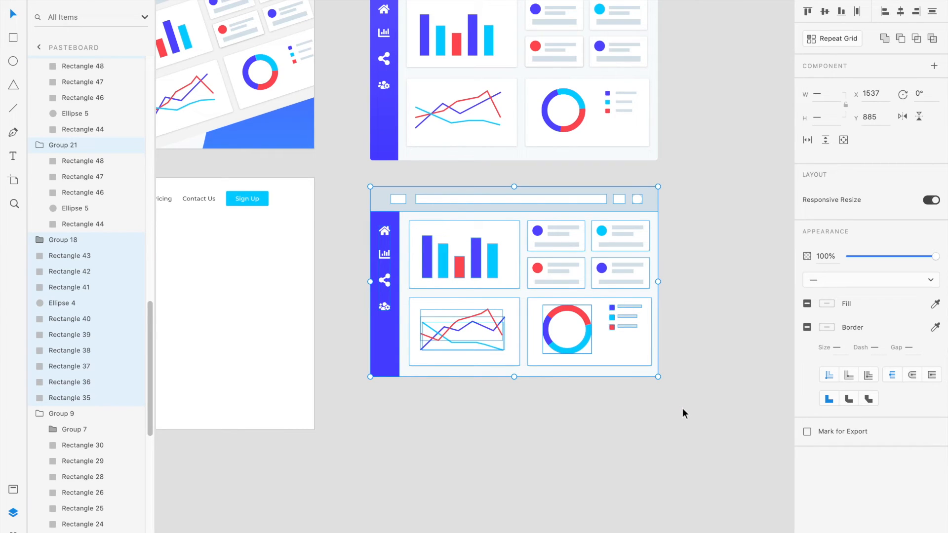
key(ctrl+g)
Step: Move the grouped dashboard onto the Web 1366 – 3 artboard at about X 713, Y 223
mouse_move(541, 292)
mouse_down()
mouse_move(550, 294)
mouse_move(548, 318)
mouse_move(551, 303)
mouse_move(542, 303)
mouse_up()
scroll(541, 304, left, 2)
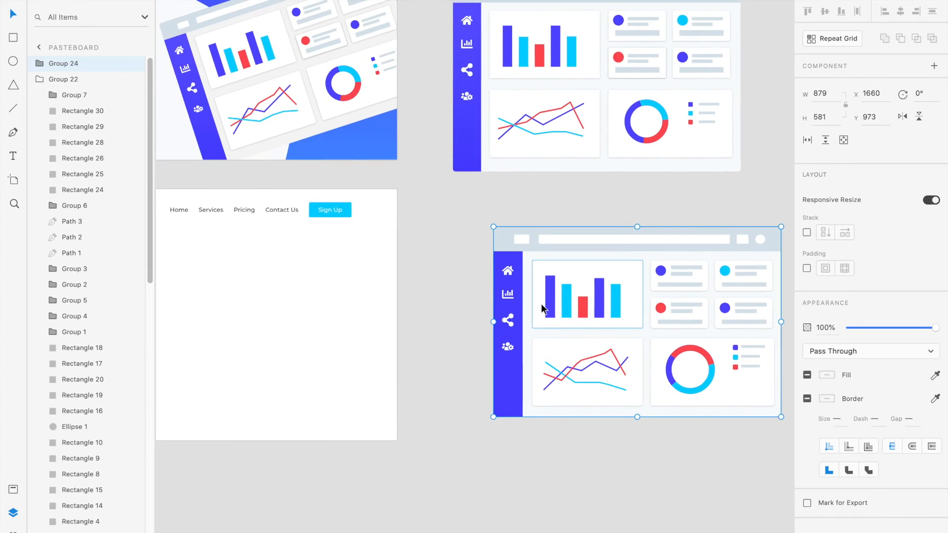
drag(647, 297, 410, 328)
scroll(410, 327, left, 6)
drag(636, 346, 580, 354)
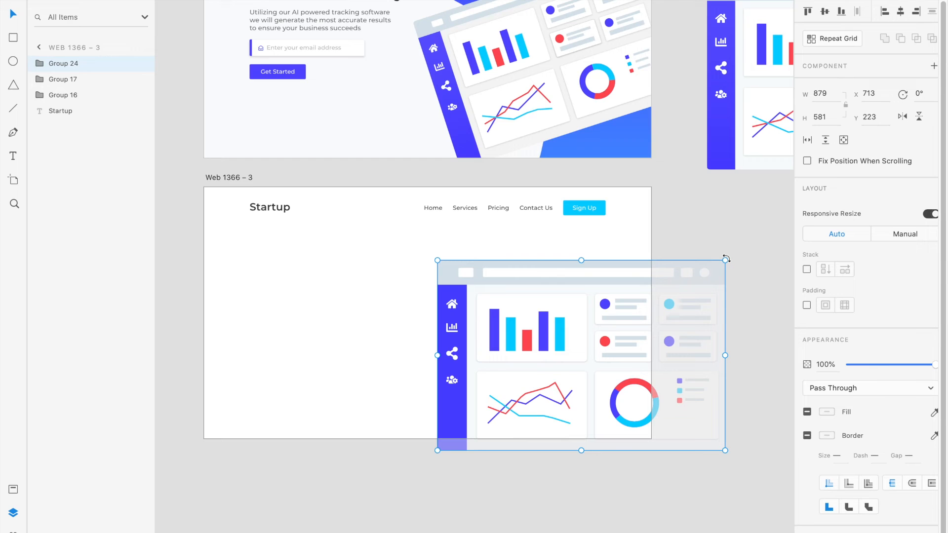
Step: Rotate the dashboard group to -20°, scale it down to about 703 × 465 and reposition it at about X 655, Y 164
drag(726, 258, 684, 216)
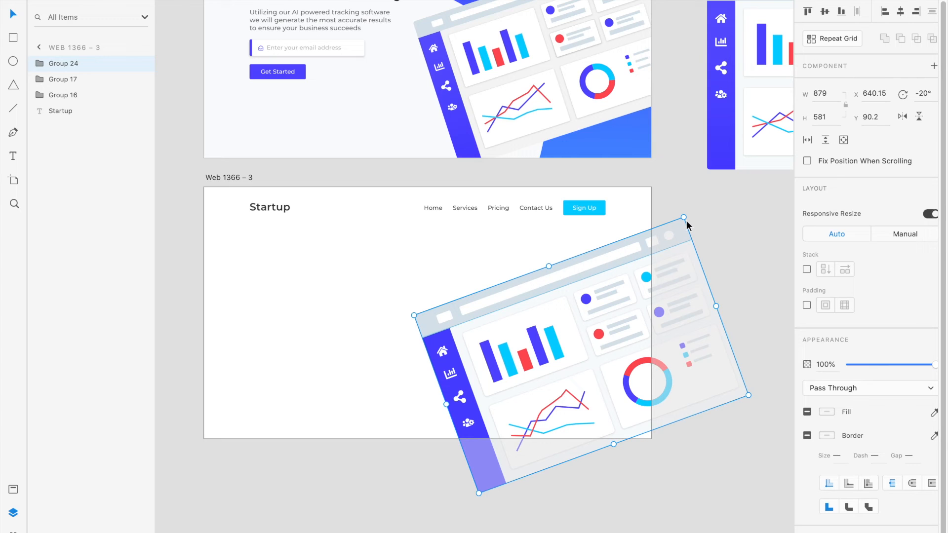
drag(684, 218, 642, 271)
drag(616, 368, 612, 337)
Step: Enlarge the upper-right card with the cyan circle in the tilted dashboard to about 202 × 107, following the original illustration
scroll(611, 337, up, 2)
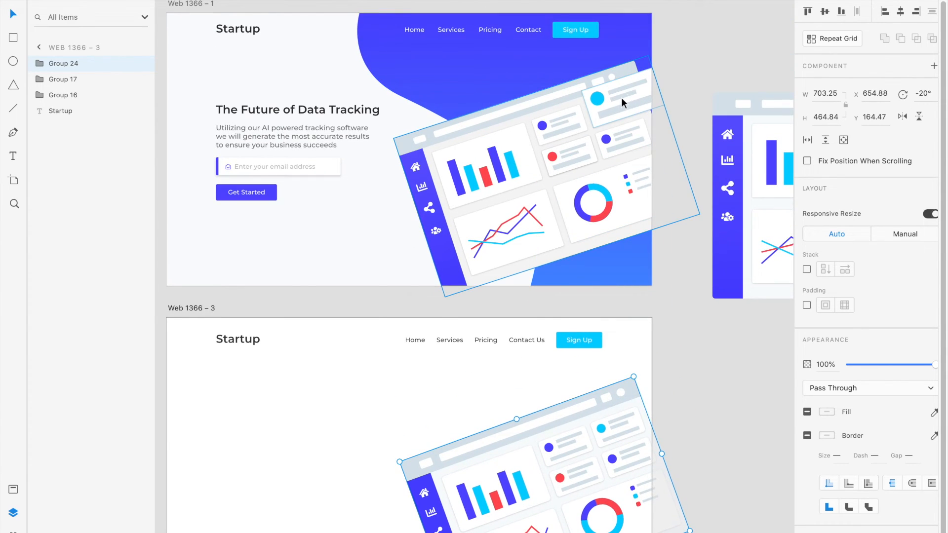
scroll(673, 259, down, 3)
double_click(624, 337)
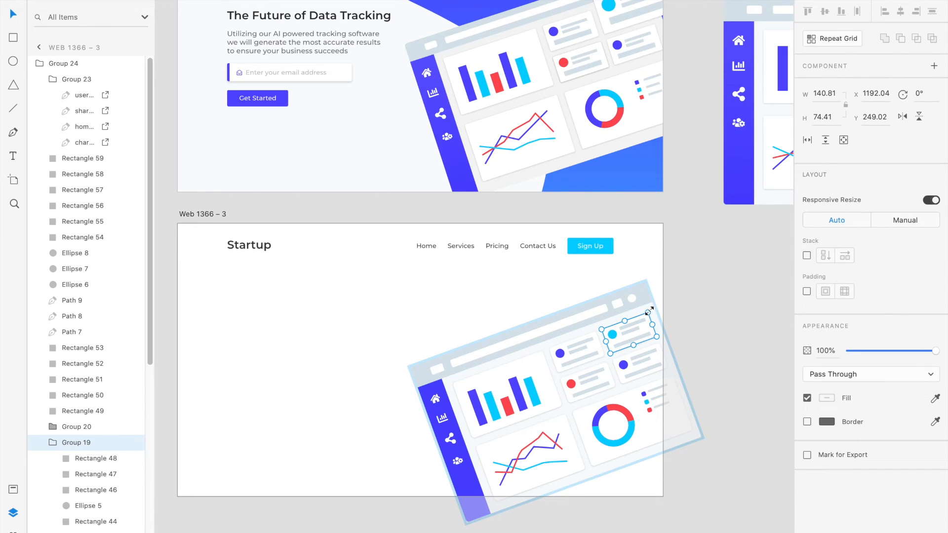
drag(649, 312, 659, 277)
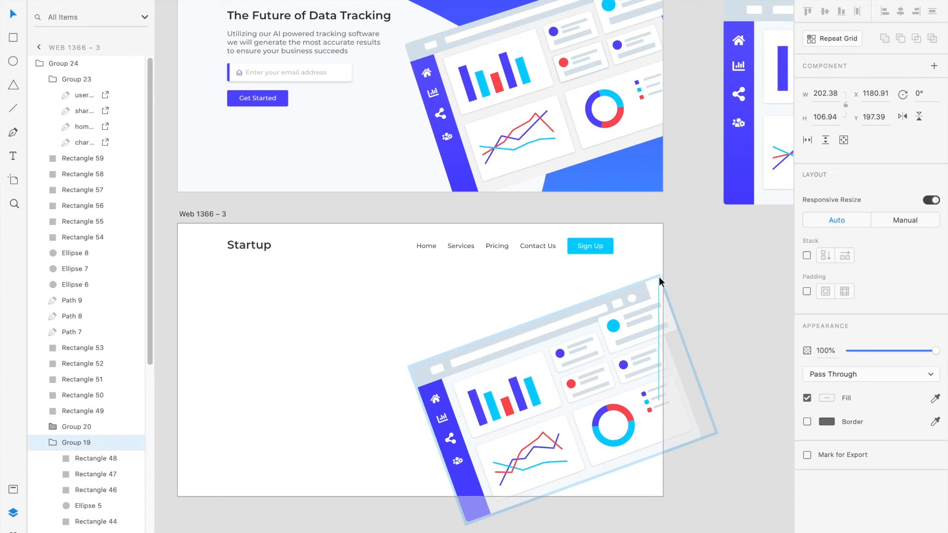
click(695, 271)
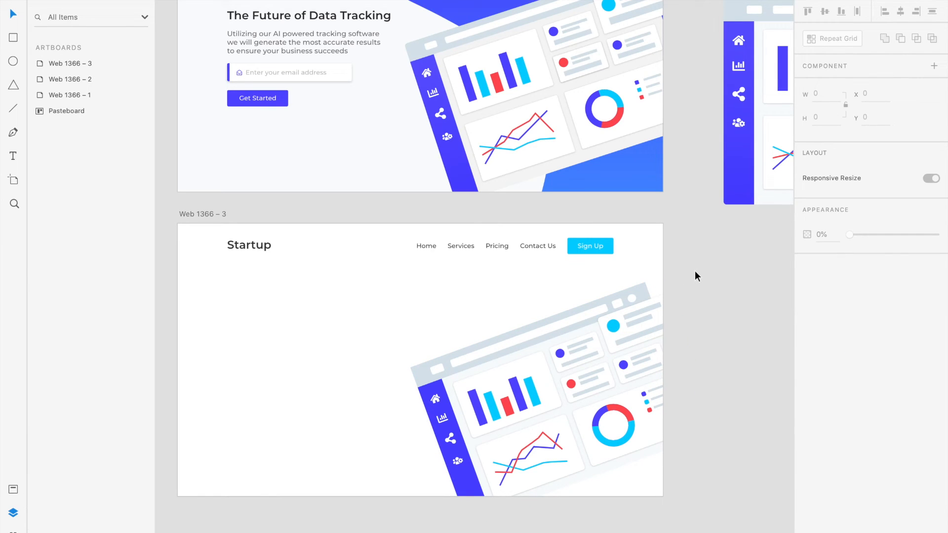
scroll(695, 271, left, 3)
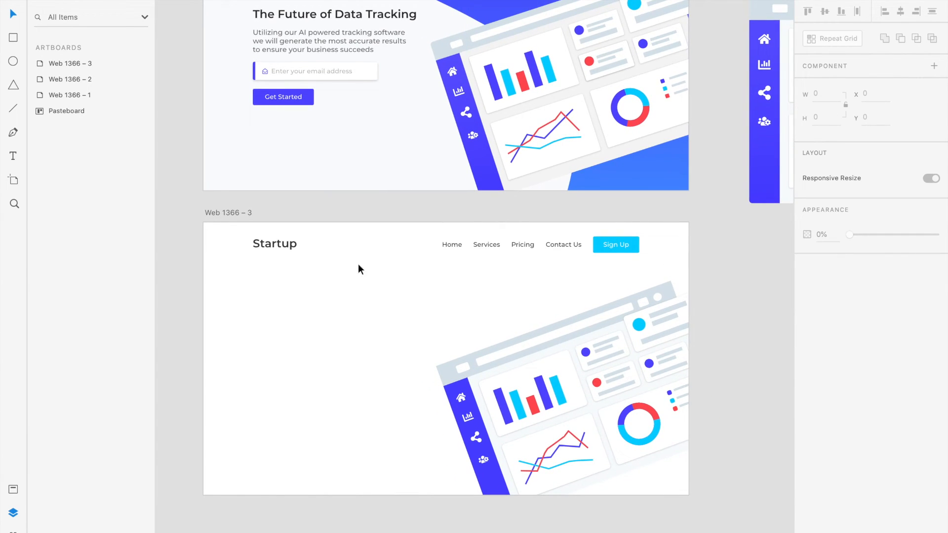
click(488, 366)
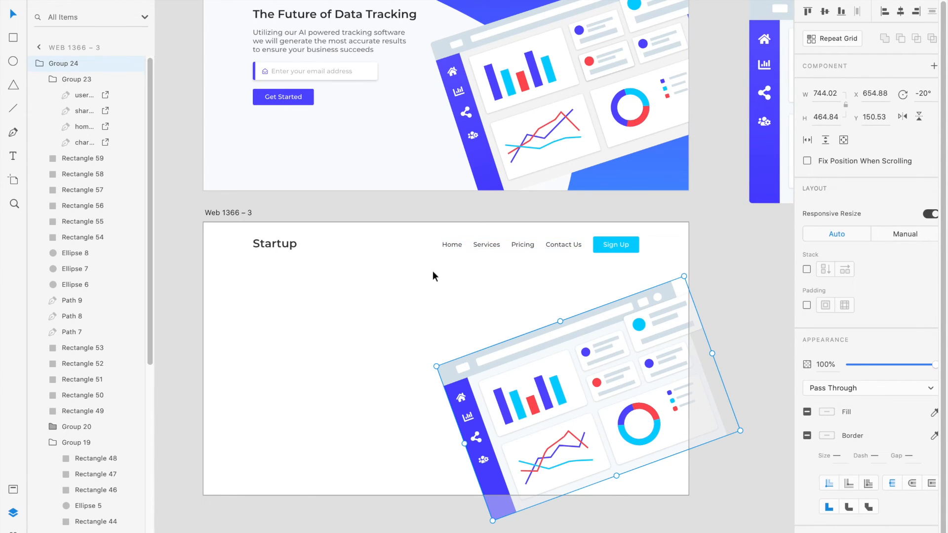
click(390, 340)
scroll(389, 341, up, 1)
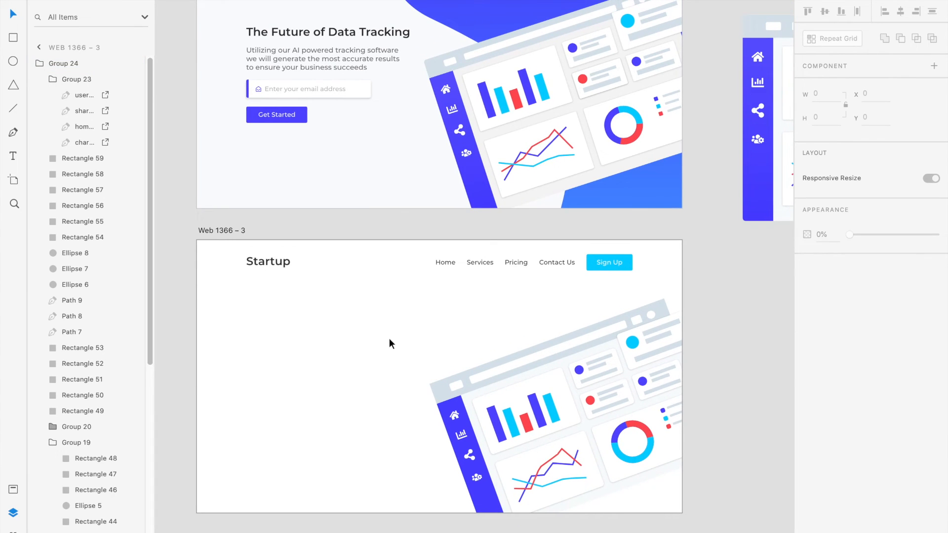
scroll(335, 294, up, 1)
scroll(335, 295, left, 1)
scroll(335, 294, down, 1)
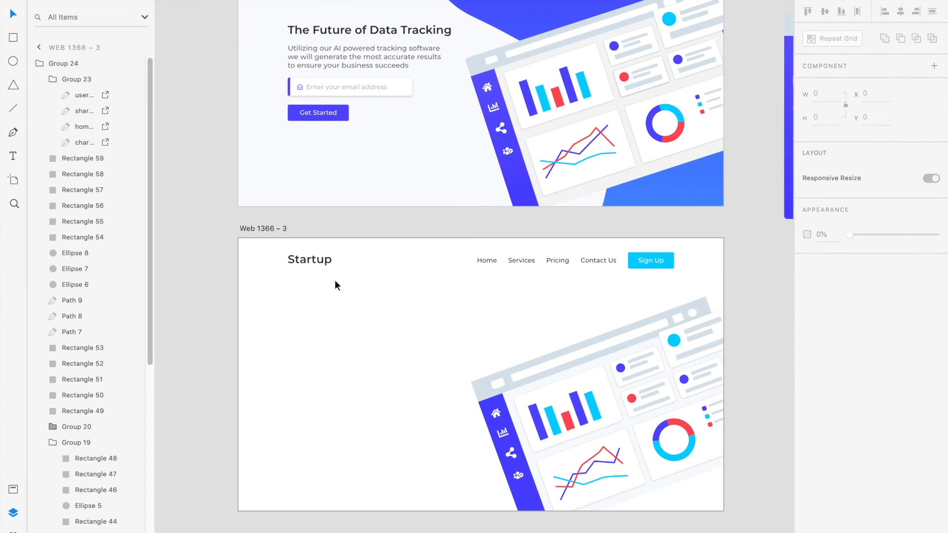
Step: Copy the background fill colour #FAFBFC from the Web 1366 – 1 artboard and apply it to the Web 1366 – 3 artboard
click(349, 184)
double_click(349, 185)
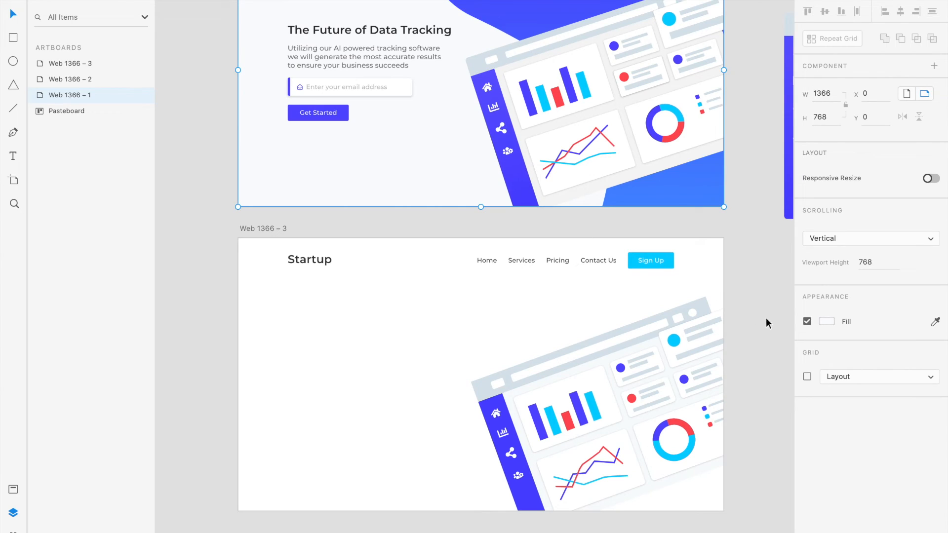
click(827, 322)
click(748, 373)
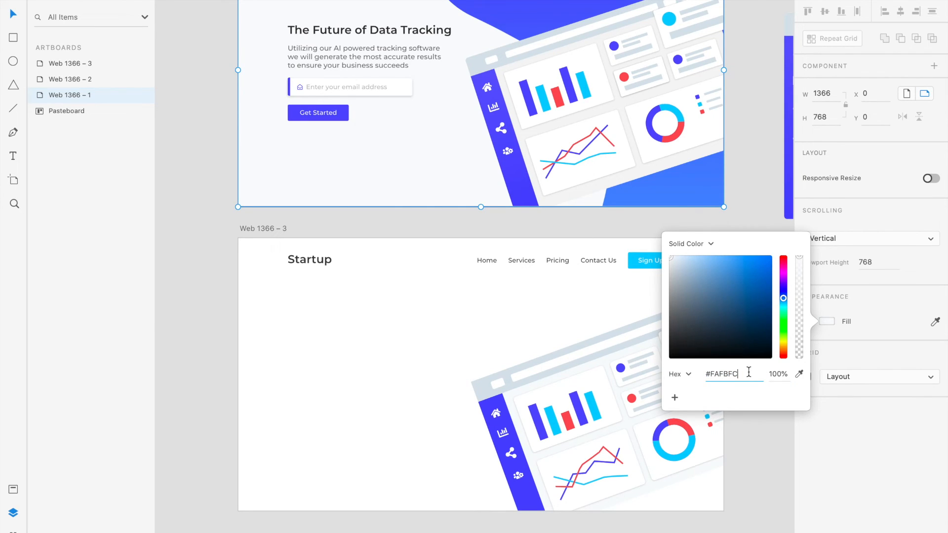
double_click(749, 373)
key(ctrl+c)
click(380, 307)
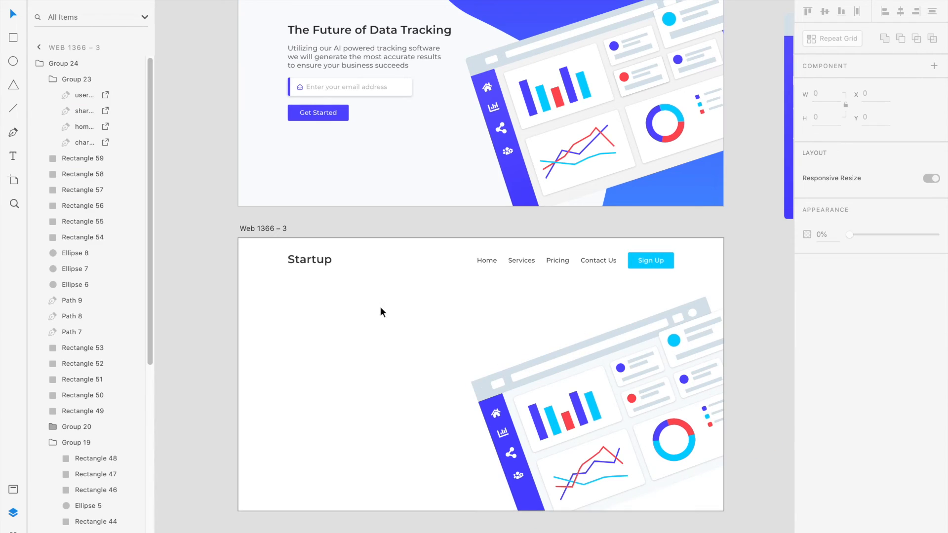
click(275, 230)
click(828, 322)
key(ctrl+v)
key(Return)
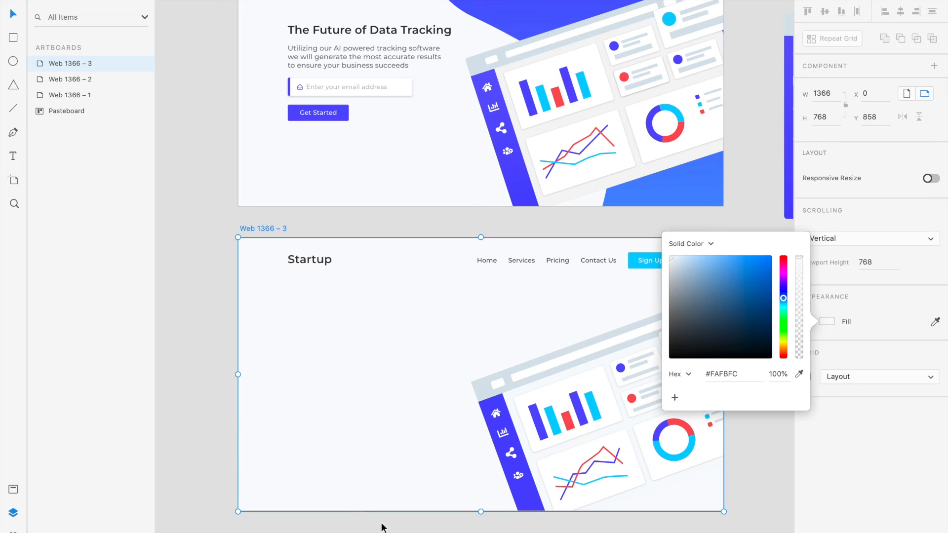
click(384, 524)
Step: Turn on the shadow for the rounded background rectangle of the tilted dashboard on Web 1366 – 3
scroll(391, 510, down, 2)
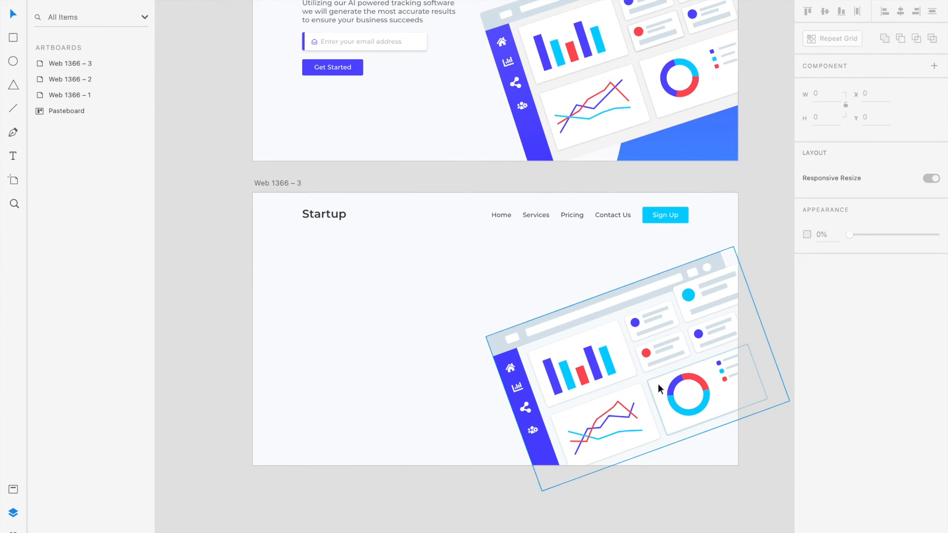
click(504, 342)
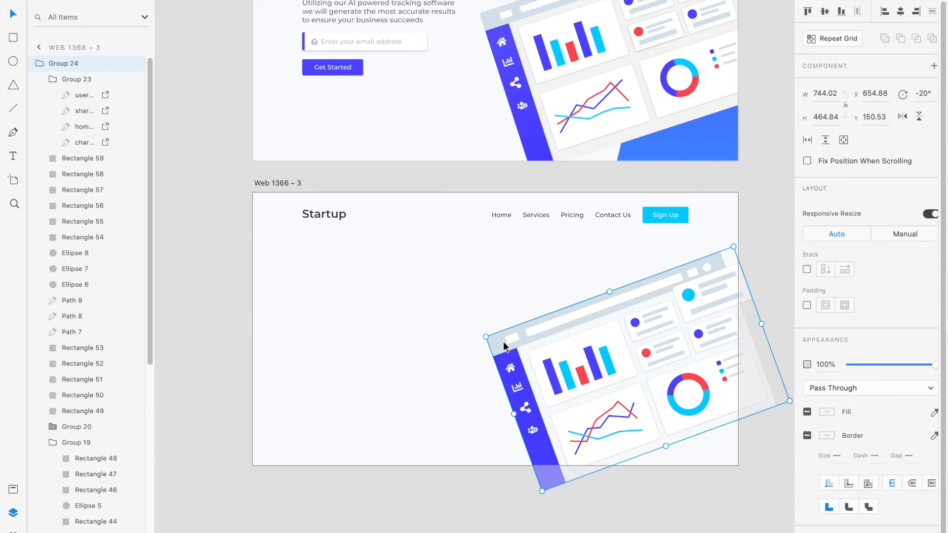
double_click(664, 438)
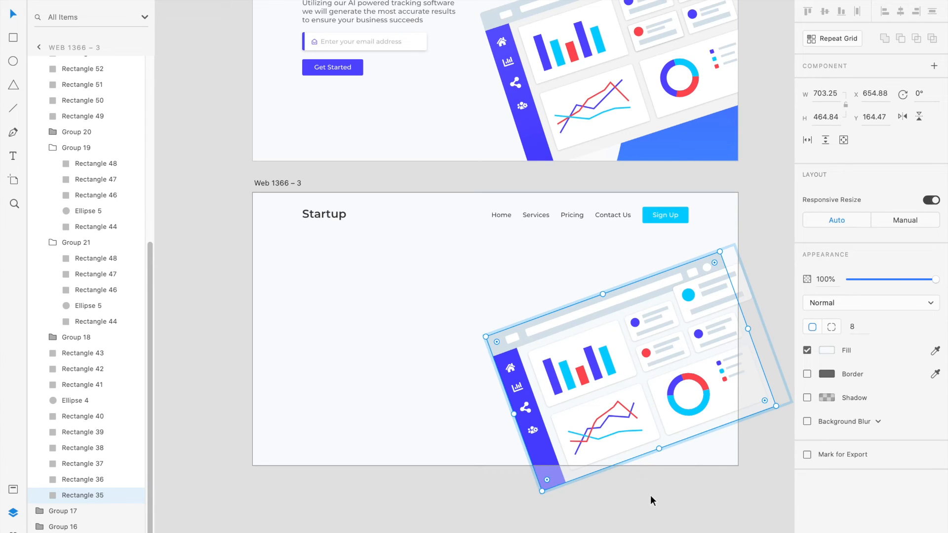
click(808, 399)
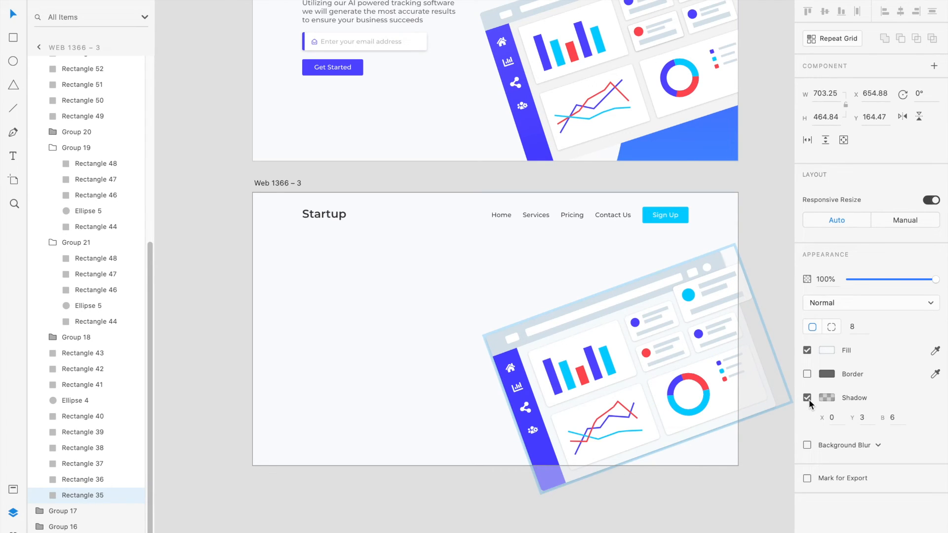
click(699, 506)
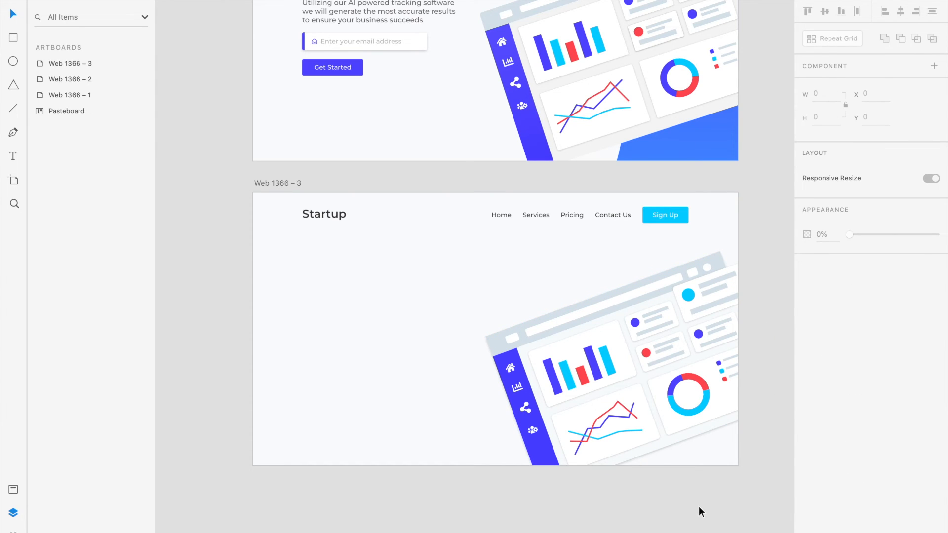
Step: Show the column layout grid on the Web 1366 – 3 artboard
scroll(698, 505, up, 3)
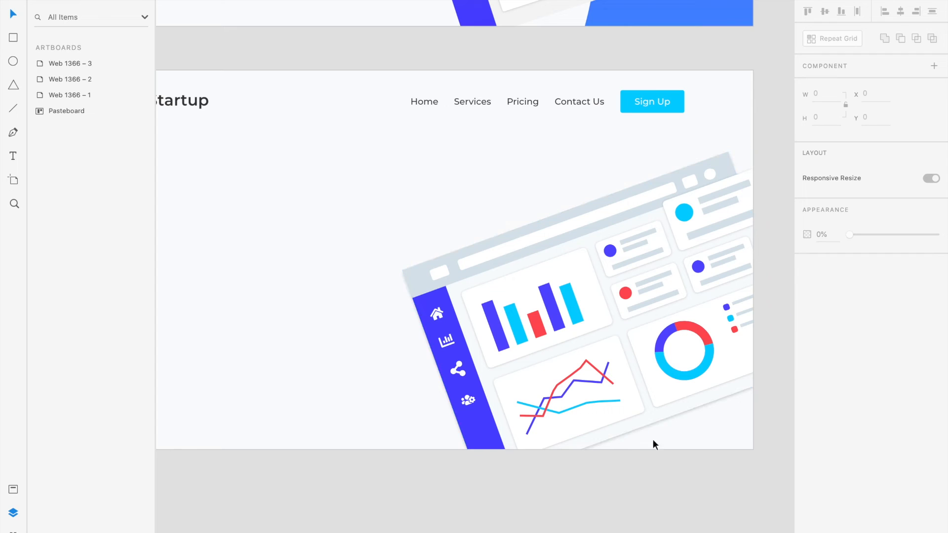
scroll(654, 474, left, 3)
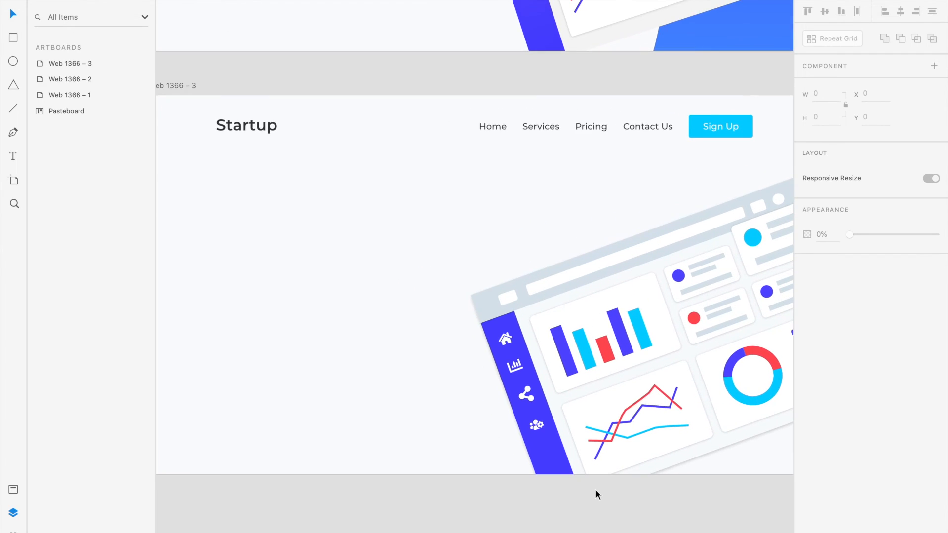
scroll(596, 490, down, 3)
scroll(595, 492, up, 1)
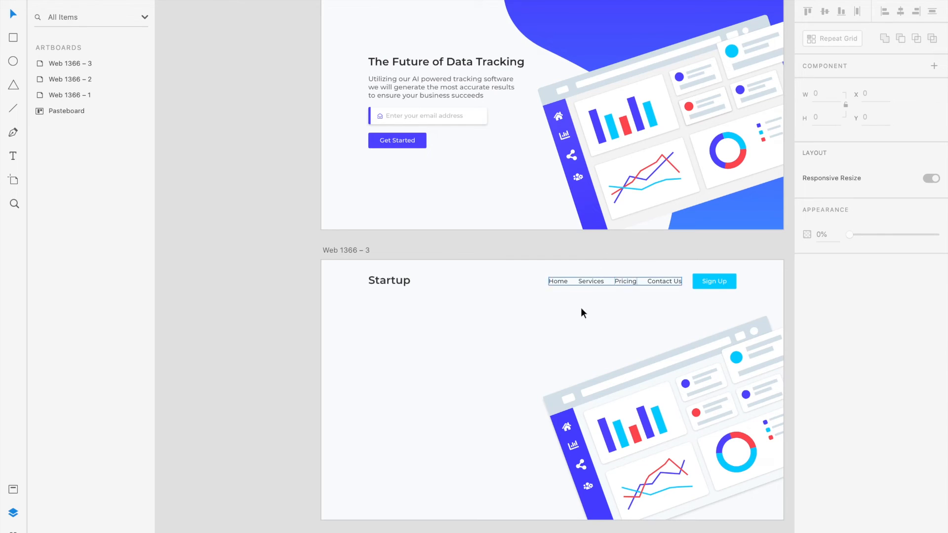
scroll(424, 372, left, 2)
scroll(424, 372, down, 2)
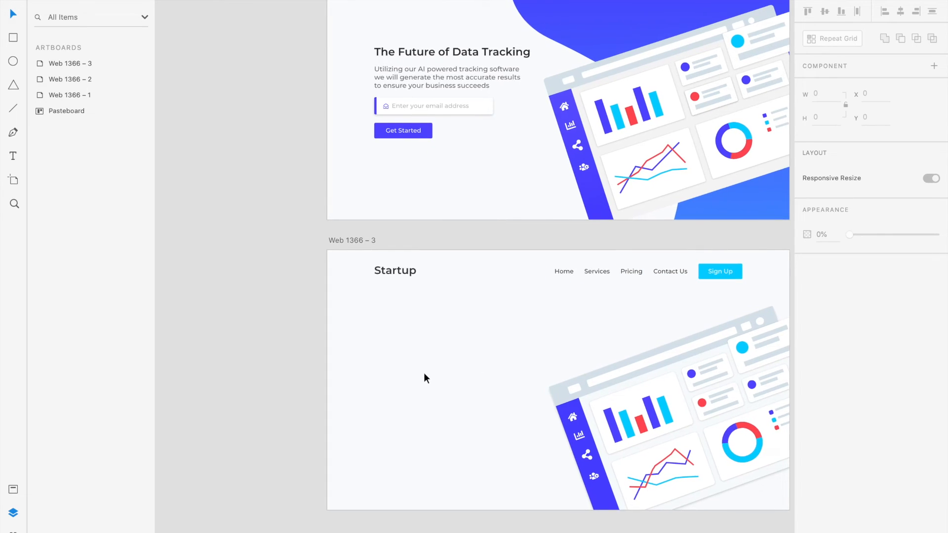
click(372, 238)
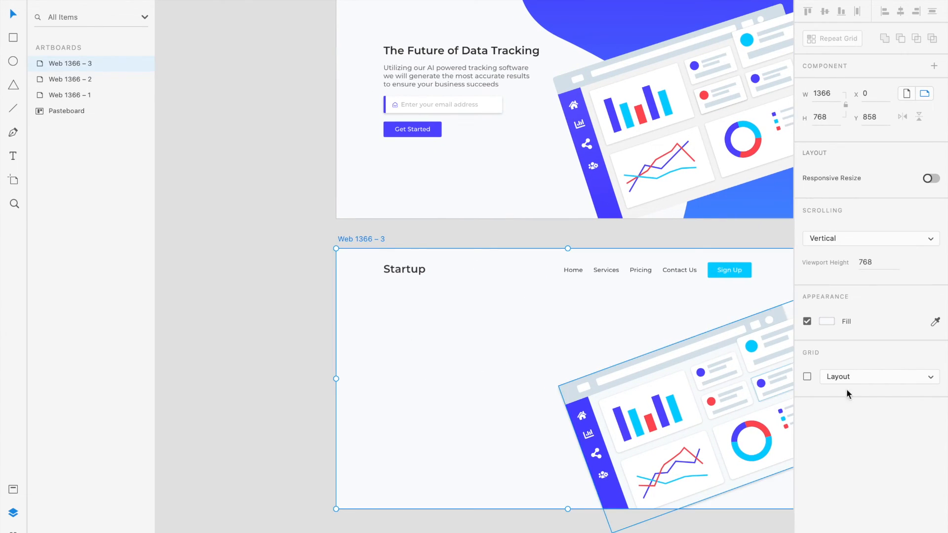
click(808, 377)
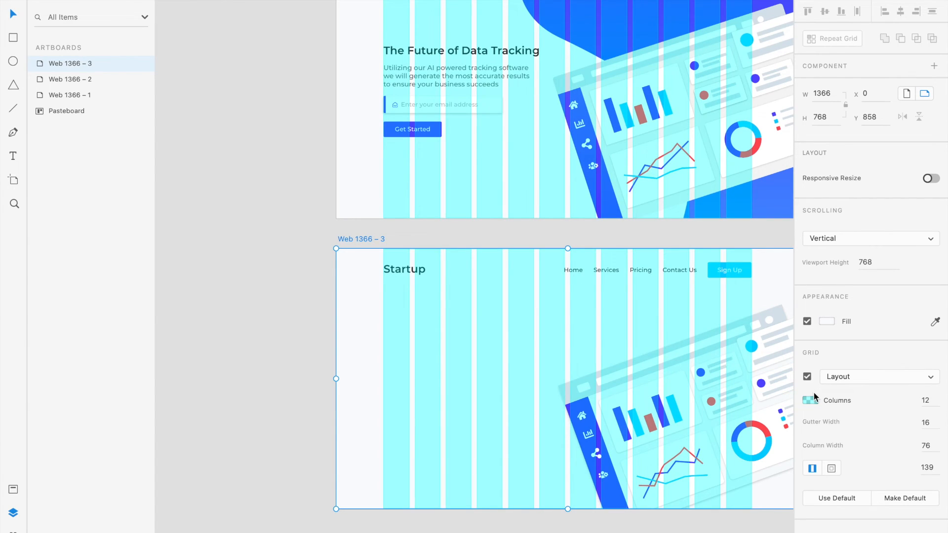
key(t)
click(396, 337)
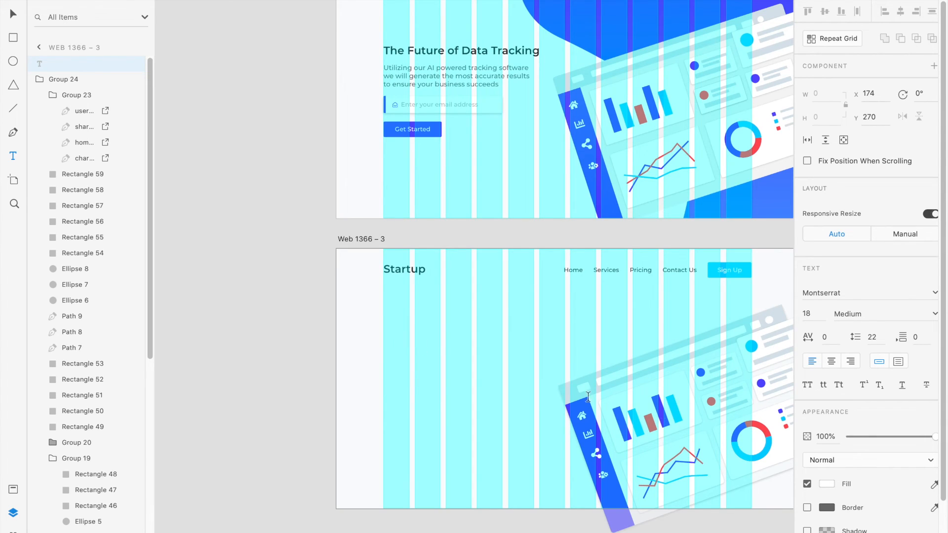
click(827, 484)
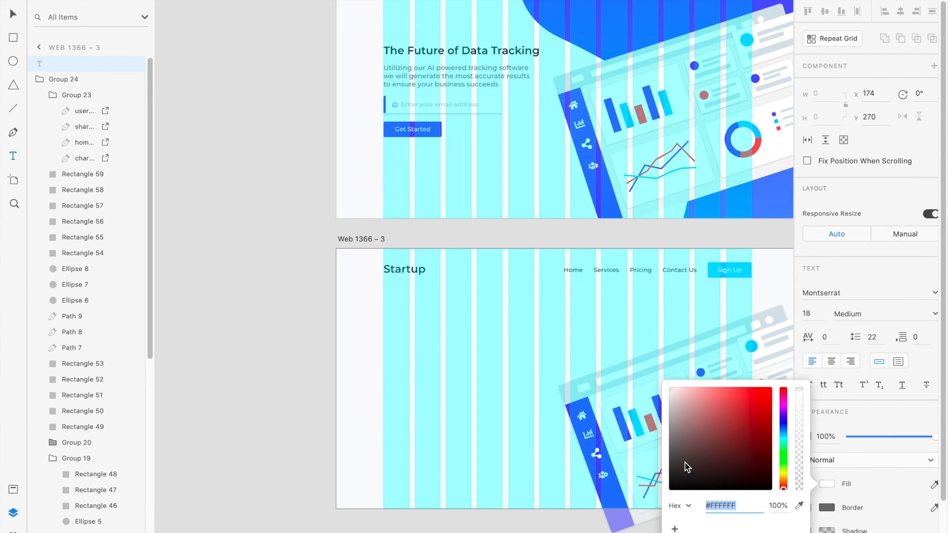
click(670, 468)
drag(670, 469, 659, 481)
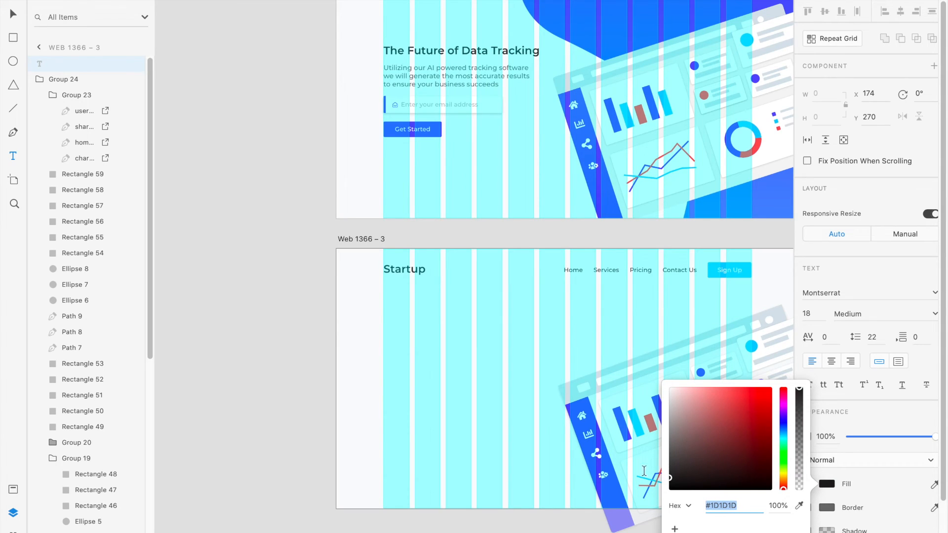
click(420, 338)
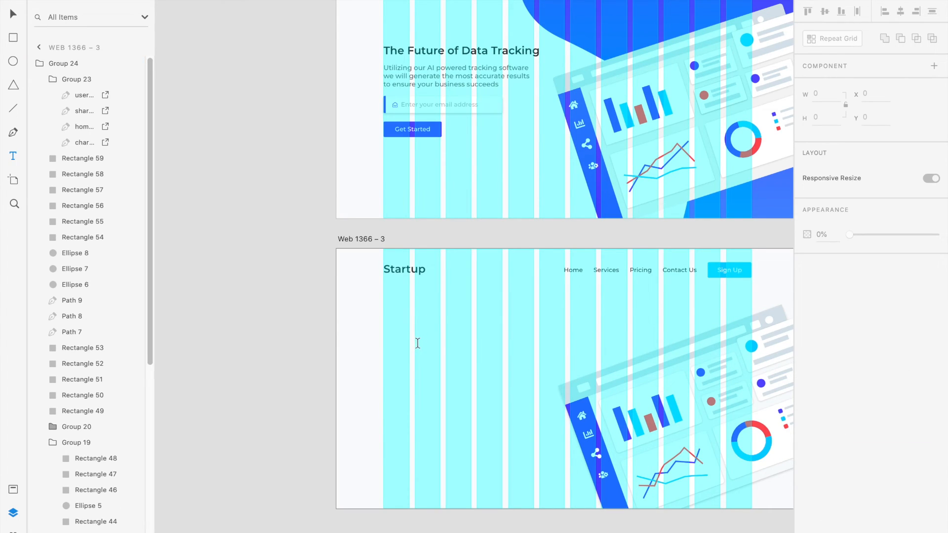
Step: Add the text "The Future of Data Tracking" in the empty area beside the dashboard, at about X 215, Y 254
click(410, 336)
text(T)
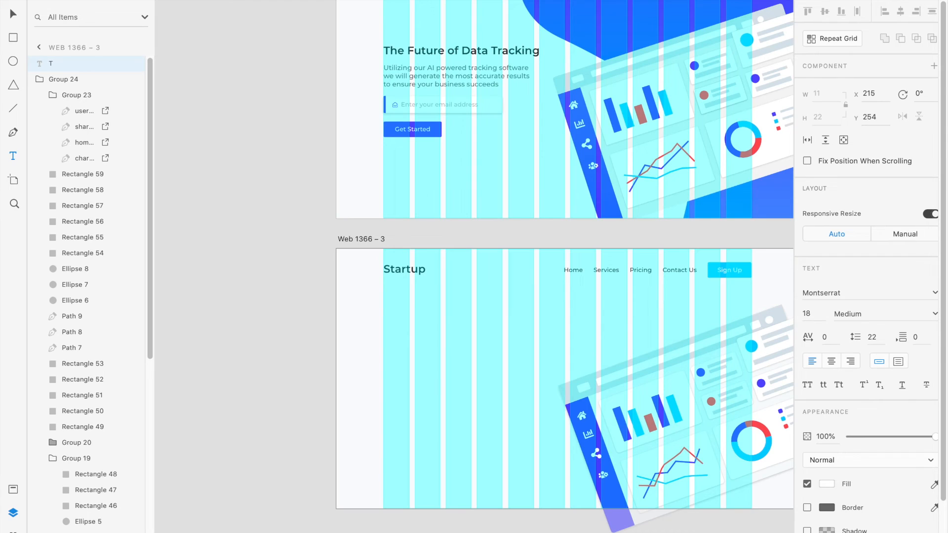
text(he Future)
key(Escape)
Step: Recolour the new heading to near black and align it with the first grid column at X 139, Y 259
scroll(425, 352, up, 5)
click(528, 324)
key(Escape)
triple_click(528, 324)
double_click(529, 325)
triple_click(528, 324)
click(833, 486)
click(672, 455)
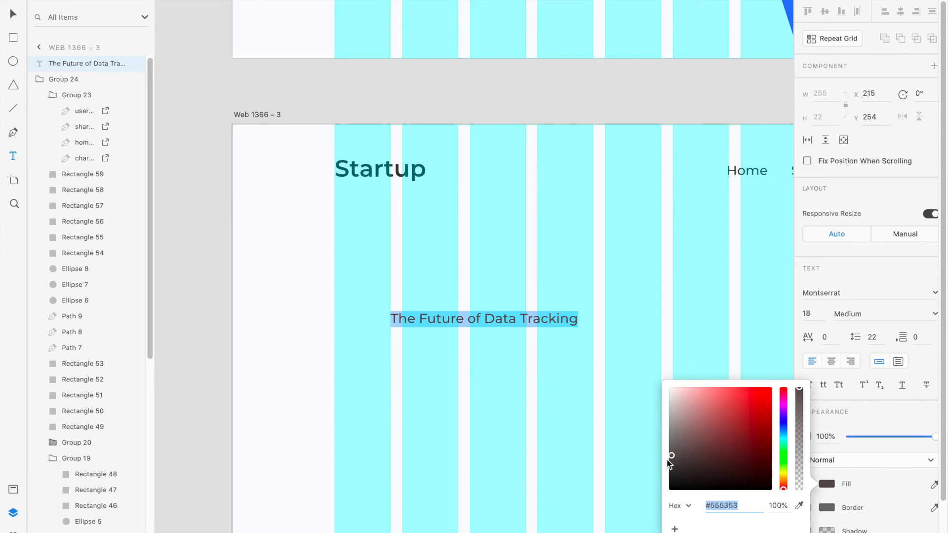
drag(667, 460, 655, 475)
click(743, 506)
click(515, 426)
key(v)
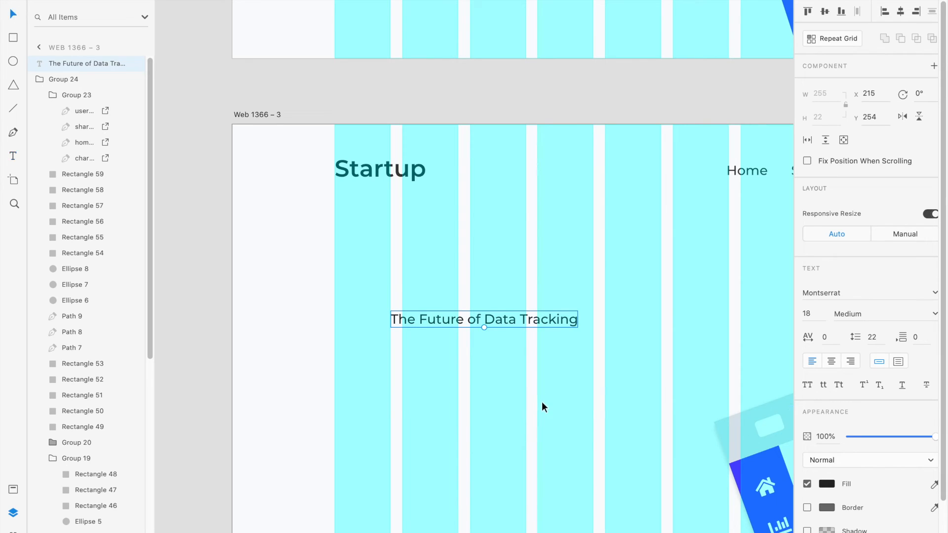
drag(495, 318, 441, 321)
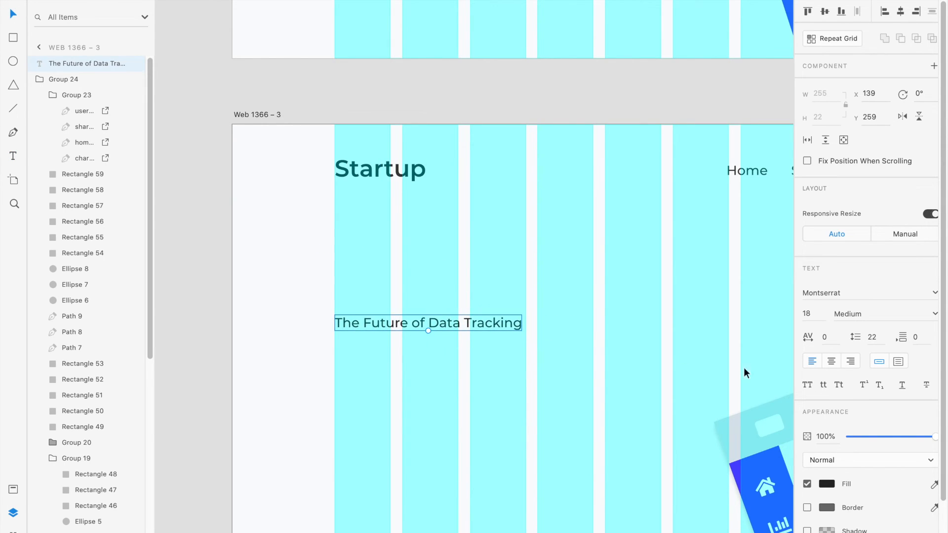
Step: Inspect the original heading's font size, weight and fill colour on the Web 1366 – 1 artboard
scroll(574, 175, up, 3)
scroll(574, 175, up, 5)
scroll(574, 175, left, 2)
scroll(573, 178, down, 3)
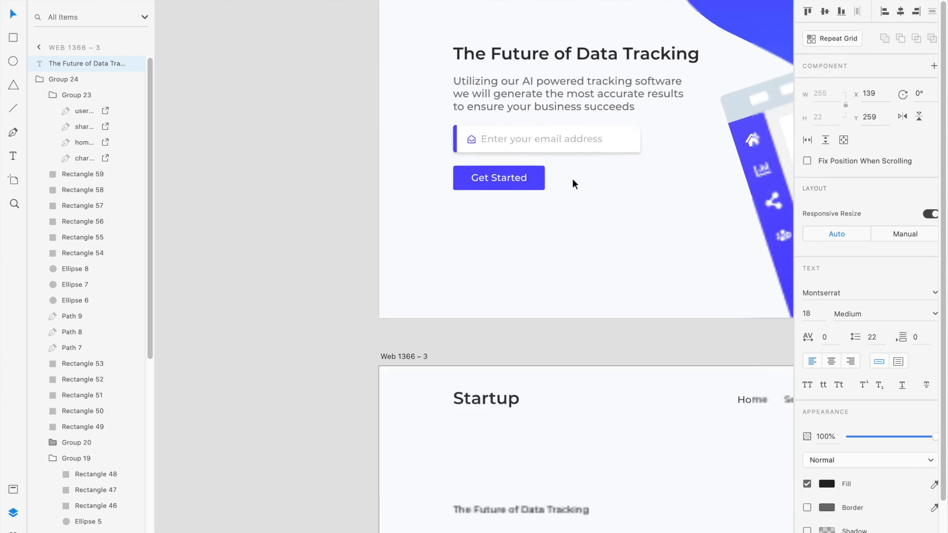
click(588, 84)
scroll(600, 290, down, 3)
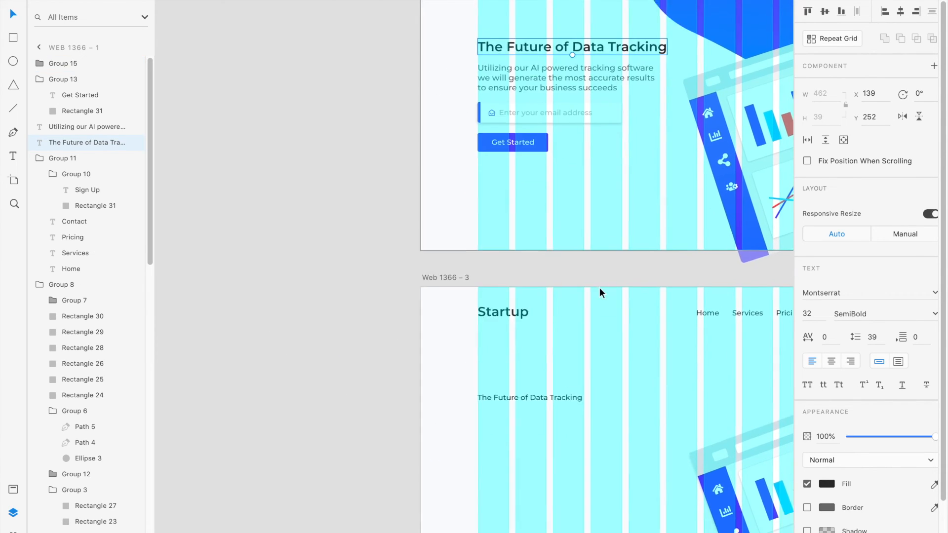
click(827, 484)
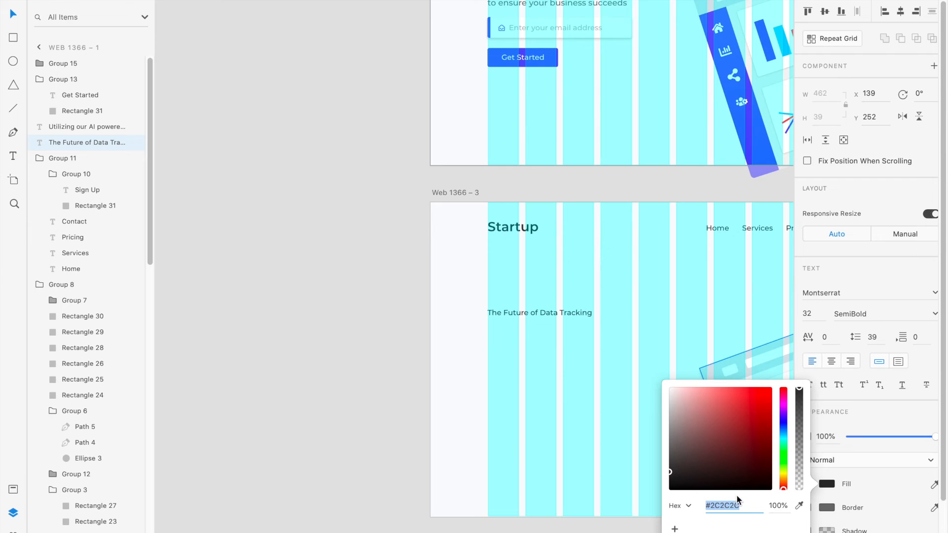
Step: Set the new heading's font size to 32 and its fill to #2C2C2C, matching the original heading
click(545, 311)
click(818, 312)
text(32)
key(Return)
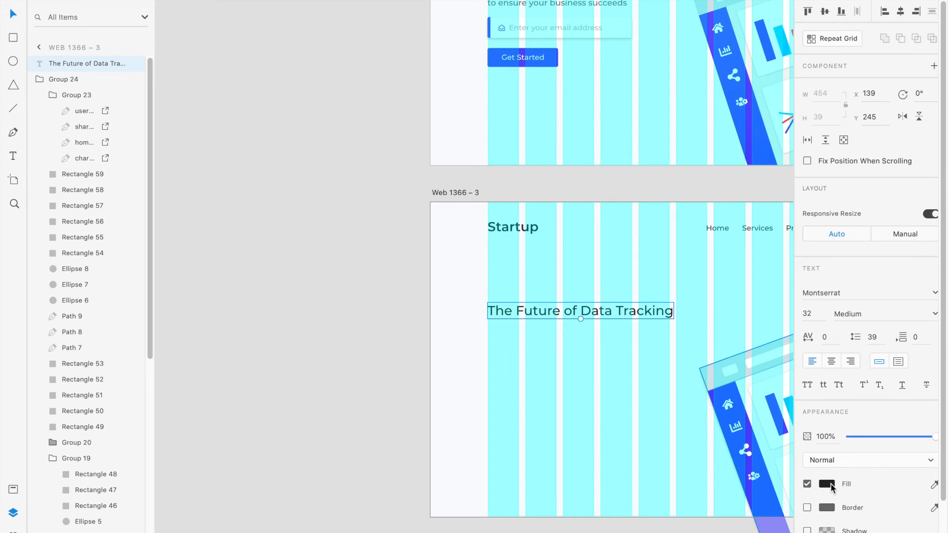
click(827, 484)
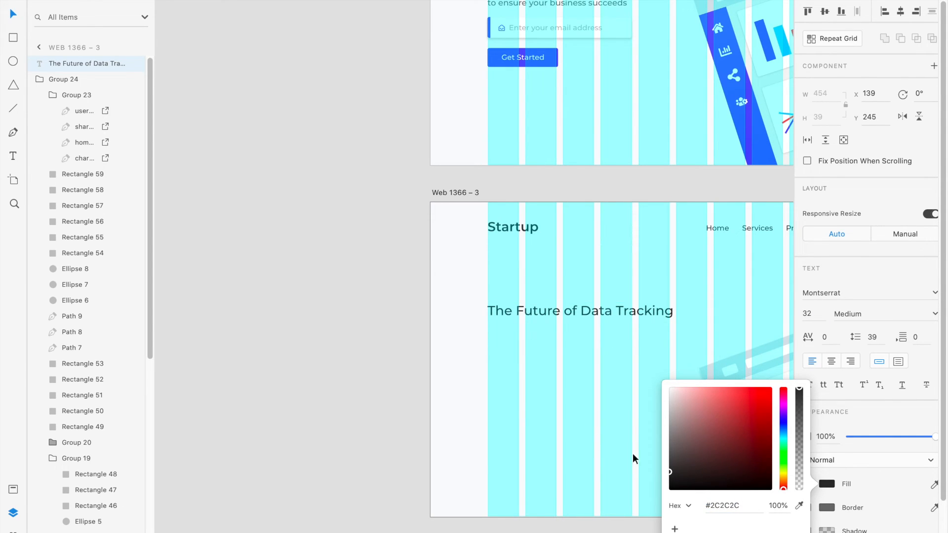
click(517, 412)
Step: Move the heading to X 139, Y 239 and hide the layout grid on the Web 1366 – 3 artboard
scroll(517, 413, right, 5)
scroll(517, 412, down, 2)
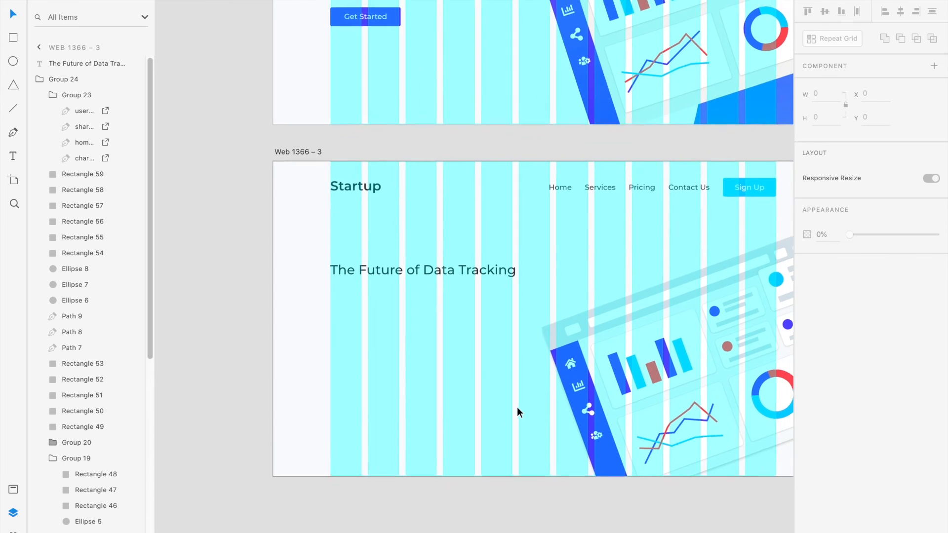
scroll(517, 407, right, 3)
scroll(517, 407, up, 2)
click(407, 299)
drag(407, 300, 406, 310)
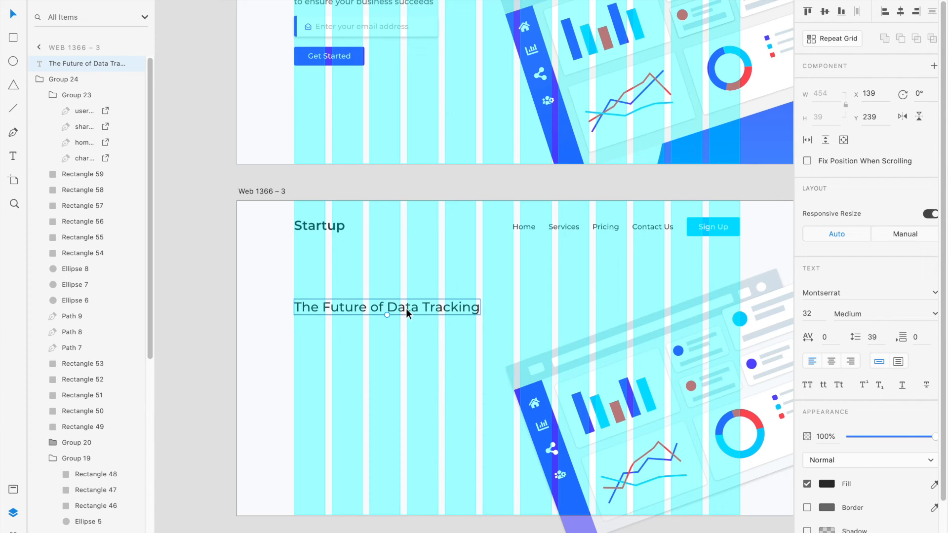
click(281, 199)
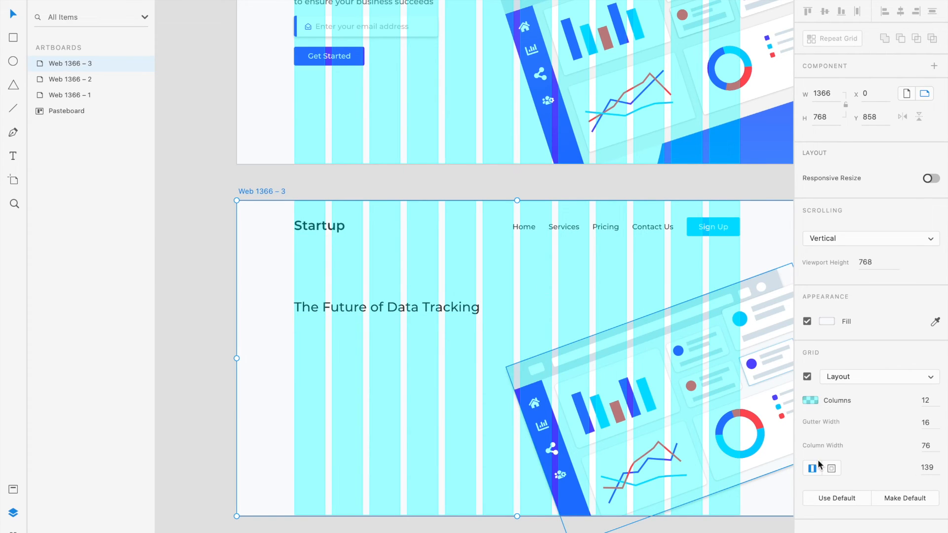
click(807, 377)
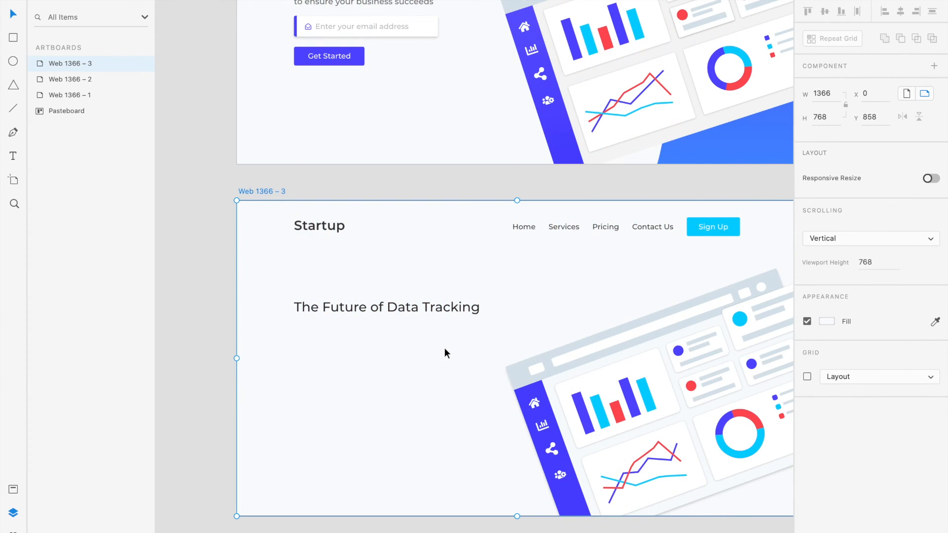
Step: Duplicate the heading on Web 1366 – 3 and place the copy directly below it at X 139, Y 319
scroll(444, 348, up, 1)
click(439, 337)
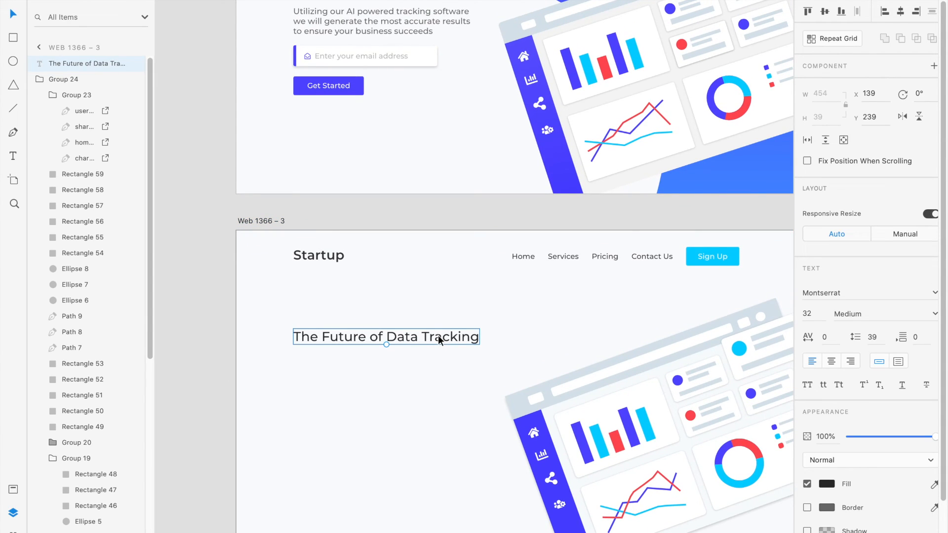
key(ctrl+d)
drag(439, 337, 438, 371)
scroll(438, 370, up, 1)
scroll(438, 368, up, 1)
Step: Replace the lower heading copy's text with two lines: "Utilizing our AI powered tracking software" and "We will generate the most accurate results"
double_click(421, 408)
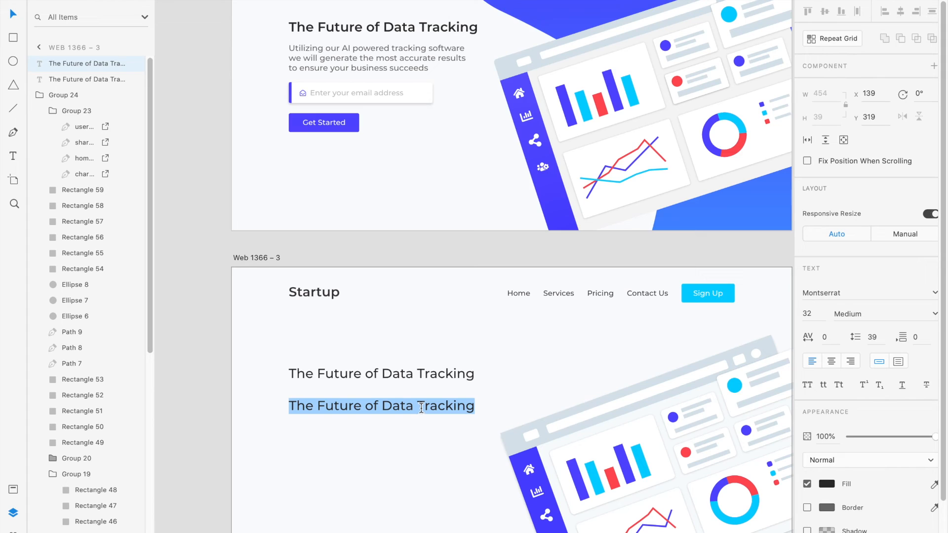
text(Utilizing our AI powered track)
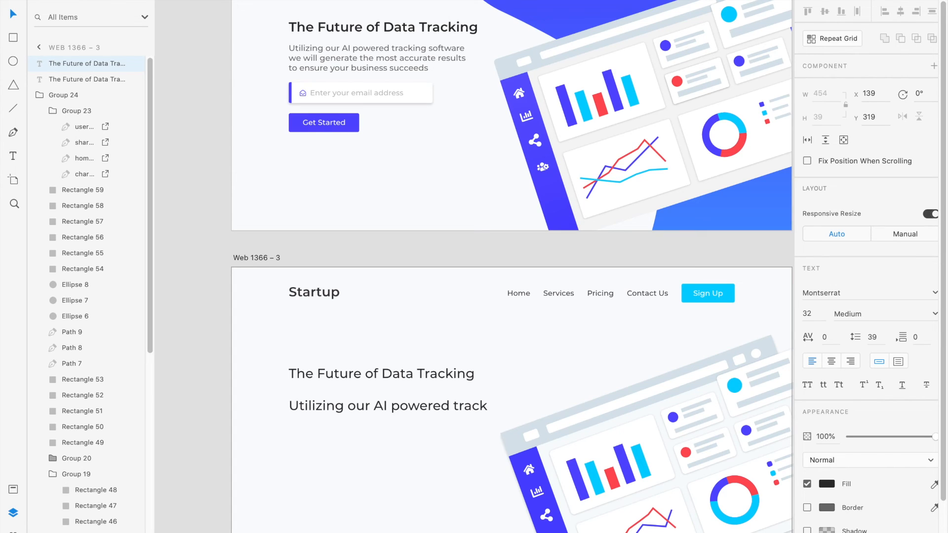
text(ing software wwe)
key(BackSpace)
key(BackSpace)
text(We will generate the most accurate results)
Step: Add a third line reading "to ensure your business succeeds" to the description text on Web 1366 – 3
key(Return)
text(to n)
key(BackSpace)
key(BackSpace)
key(BackSpace)
text(o)
key(Return)
key(BackSpace)
key(BackSpace)
key(BackSpace)
text(to)
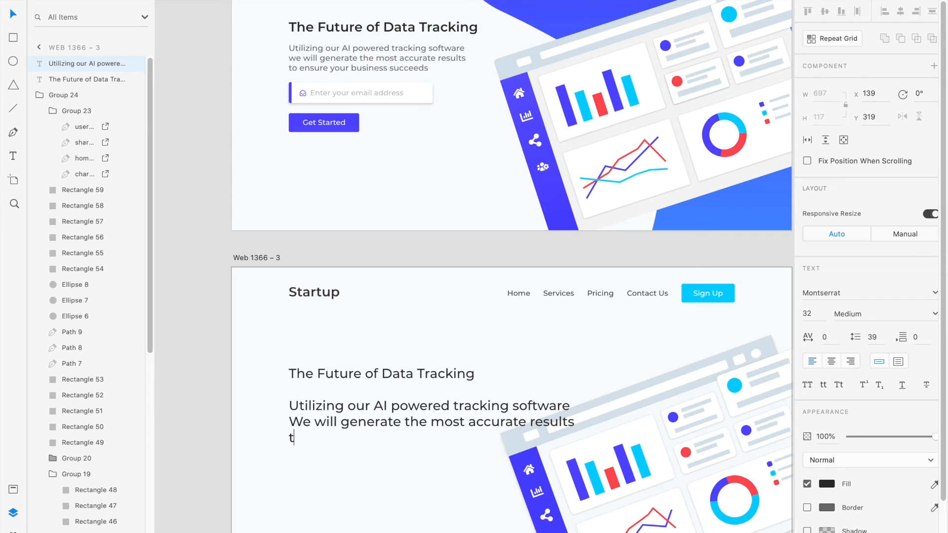
key(super+z)
click(344, 441)
text(ensure your busin)
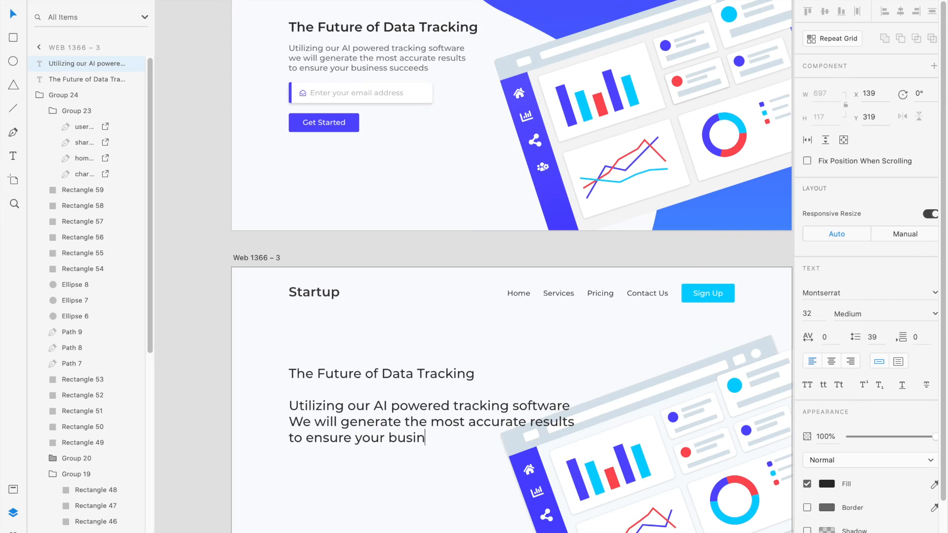
text(ess succeeds)
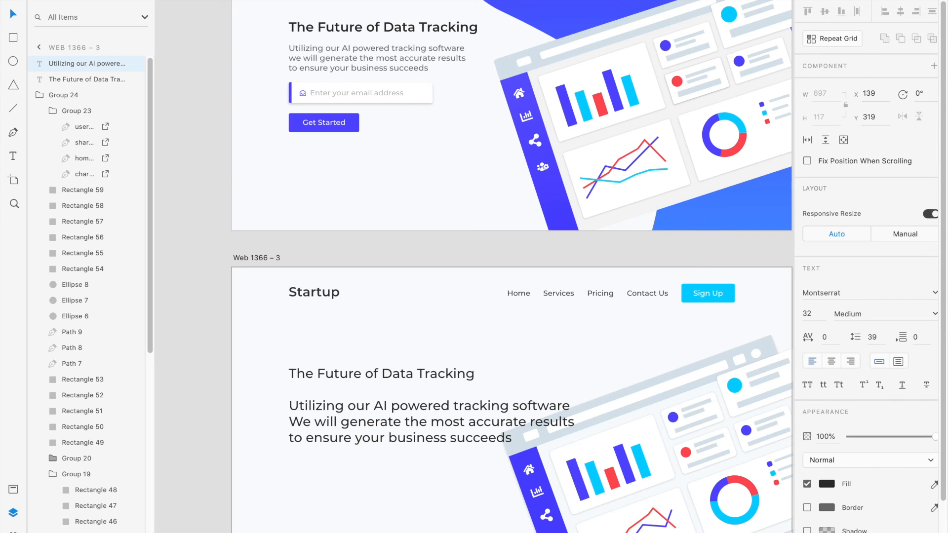
key(Escape)
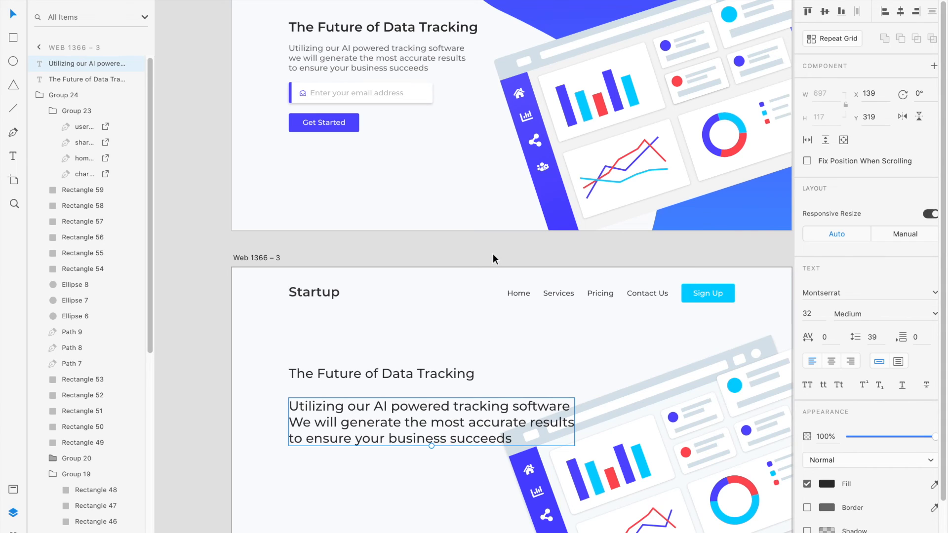
Step: Set the description text's font size to 24 on Web 1366 – 3
click(807, 315)
text(24)
key(Return)
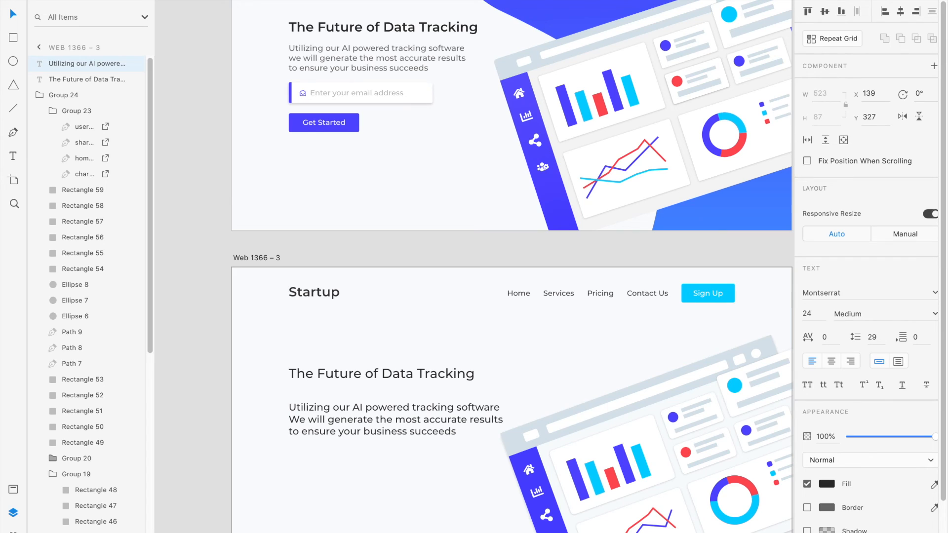
Step: Try the Light font weight on the description text and return it to Medium
click(934, 317)
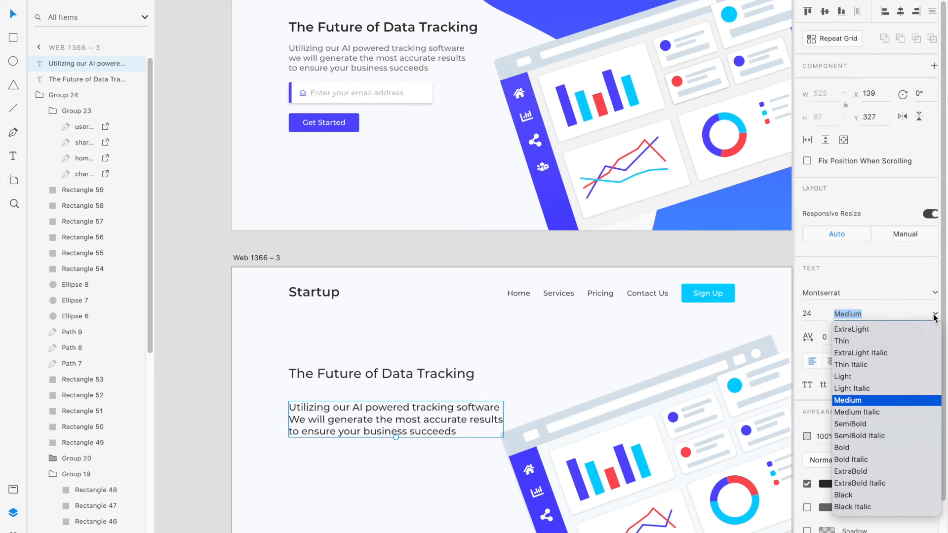
click(870, 378)
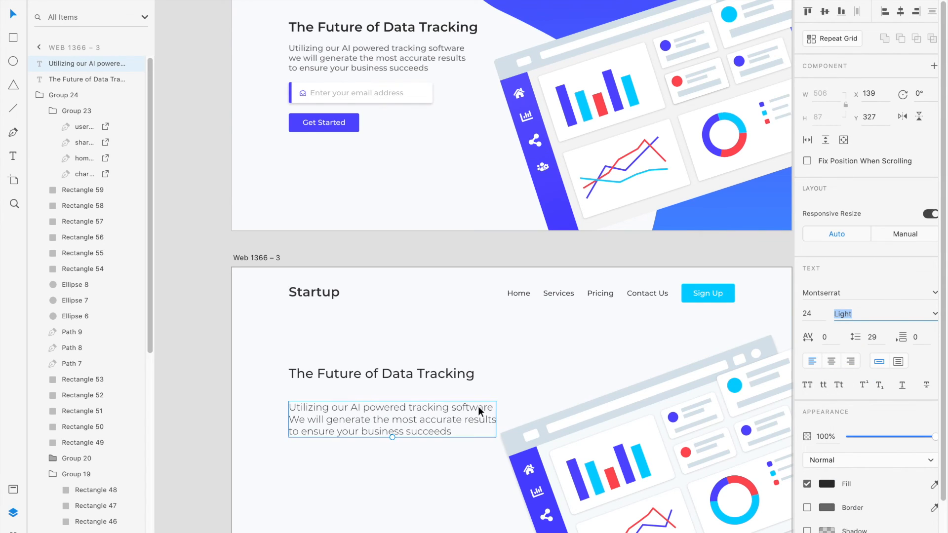
scroll(478, 406, down, 1)
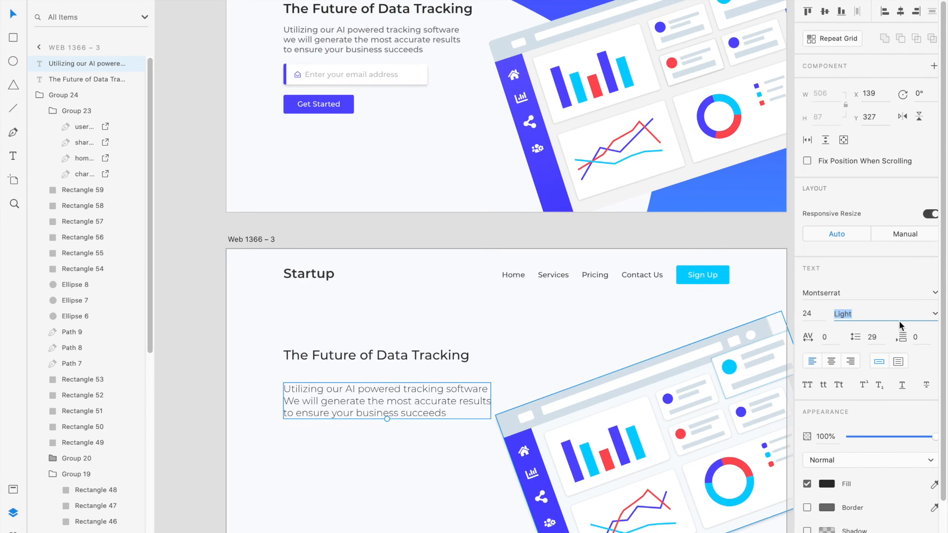
click(934, 318)
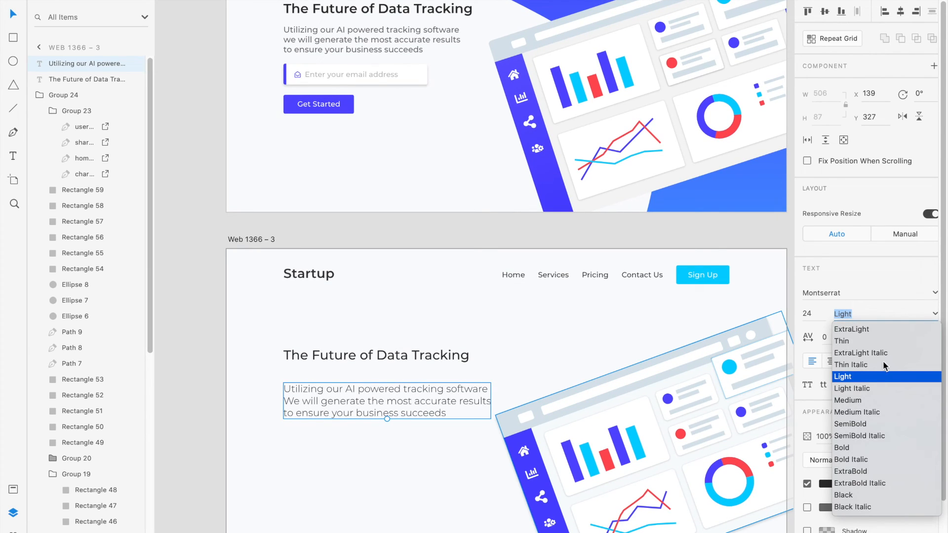
click(865, 400)
Step: Set the font weight of the heading "The Future of Data Tracking" on Web 1366 – 3 to SemiBold
click(430, 353)
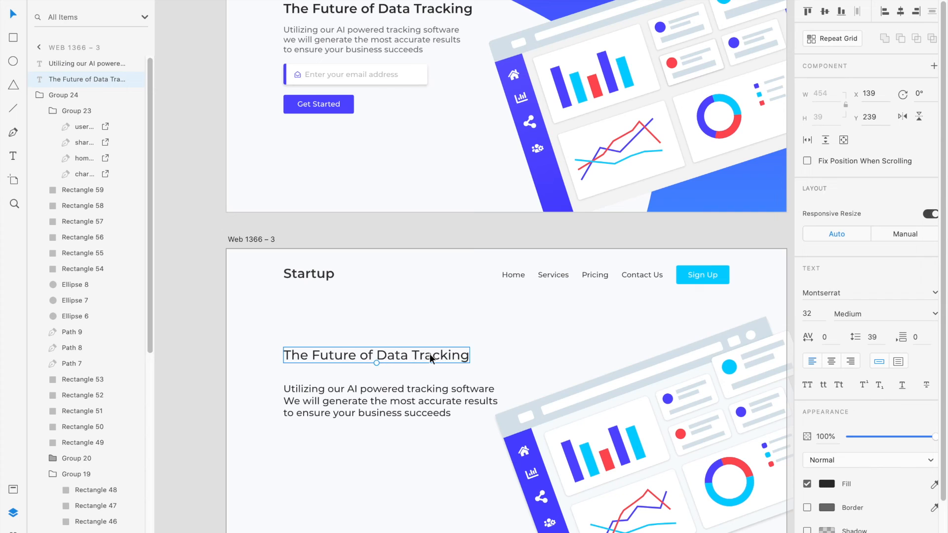
click(934, 315)
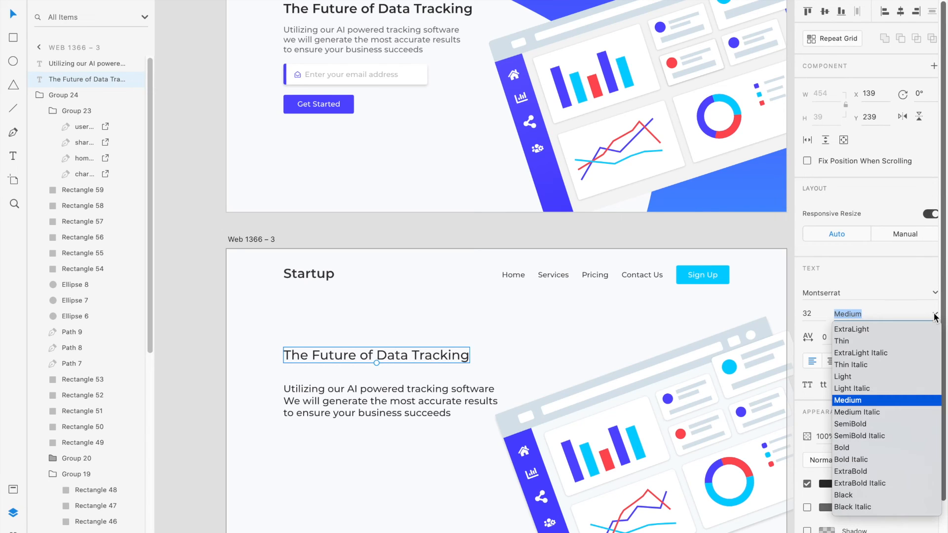
click(877, 425)
click(389, 460)
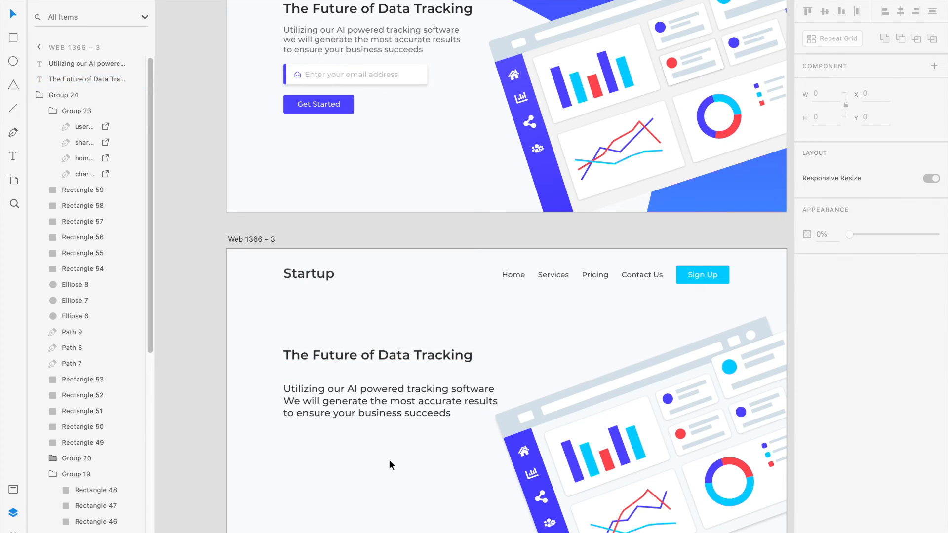
Step: Check the original description's fill colour and apply the same #707070 fill to the description text on Web 1366 – 3
scroll(378, 423, down, 1)
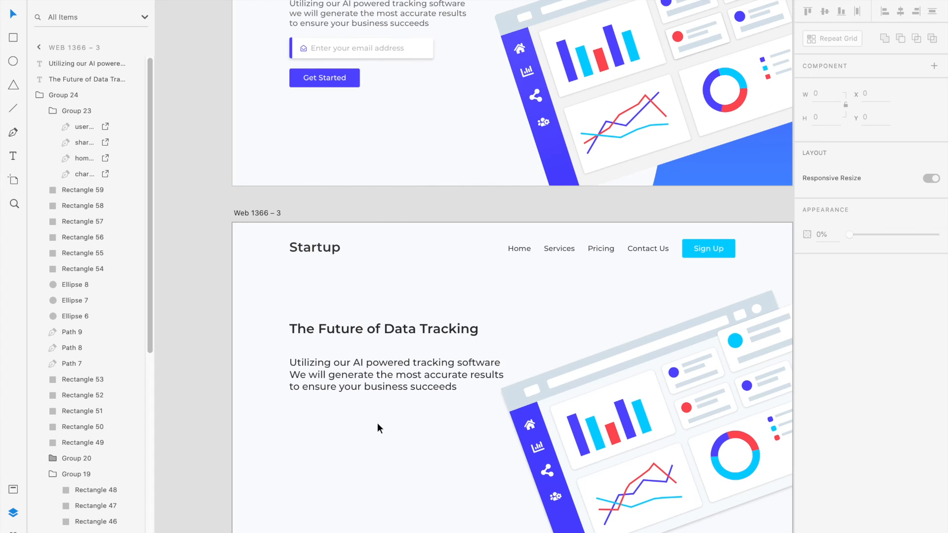
double_click(420, 13)
triple_click(420, 12)
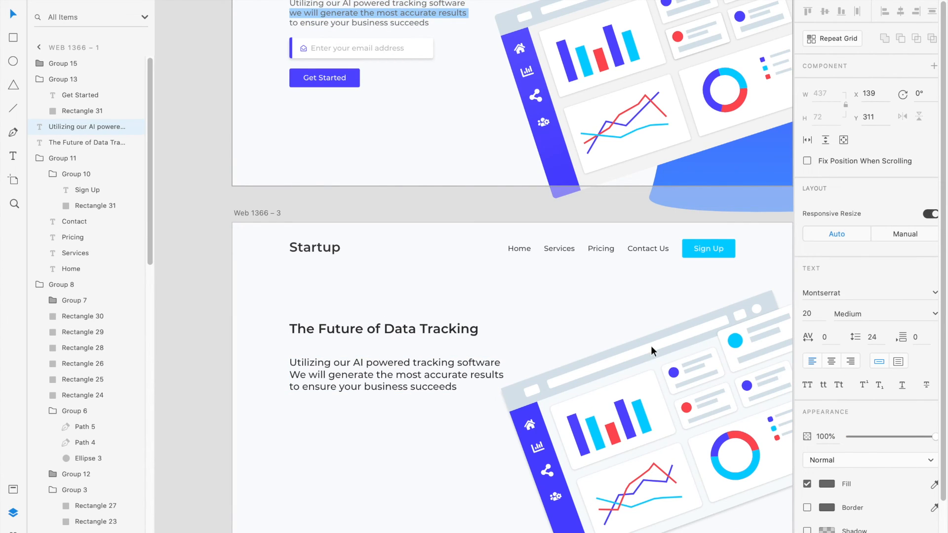
click(827, 485)
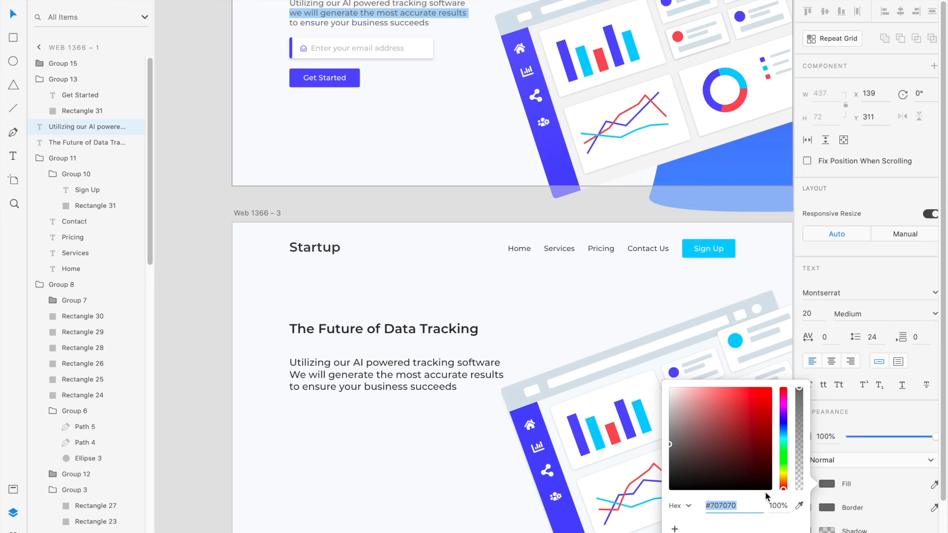
click(373, 390)
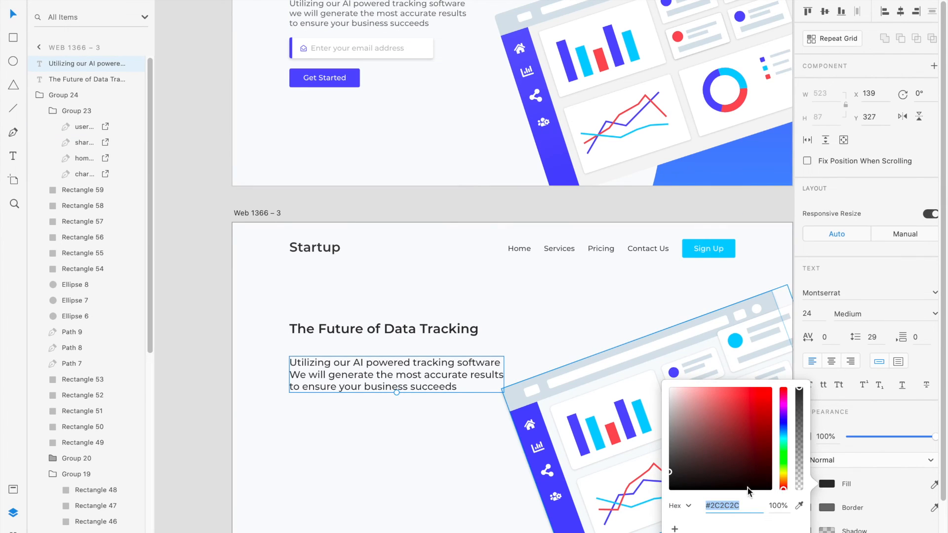
click(351, 434)
scroll(351, 435, left, 1)
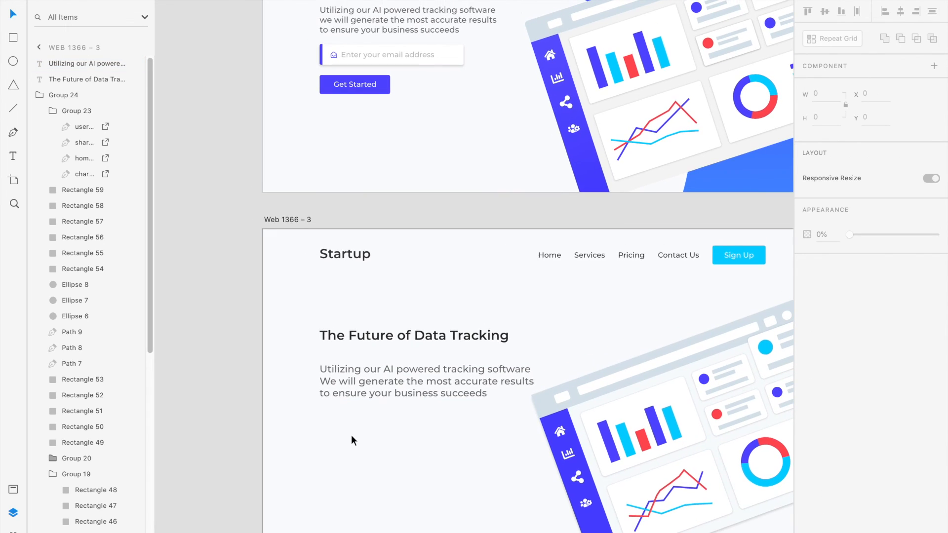
Step: Nudge the description text upward so it sits about 30 px below the heading
click(375, 388)
key(shift+Up)
key(shift+Up)
key(Up)
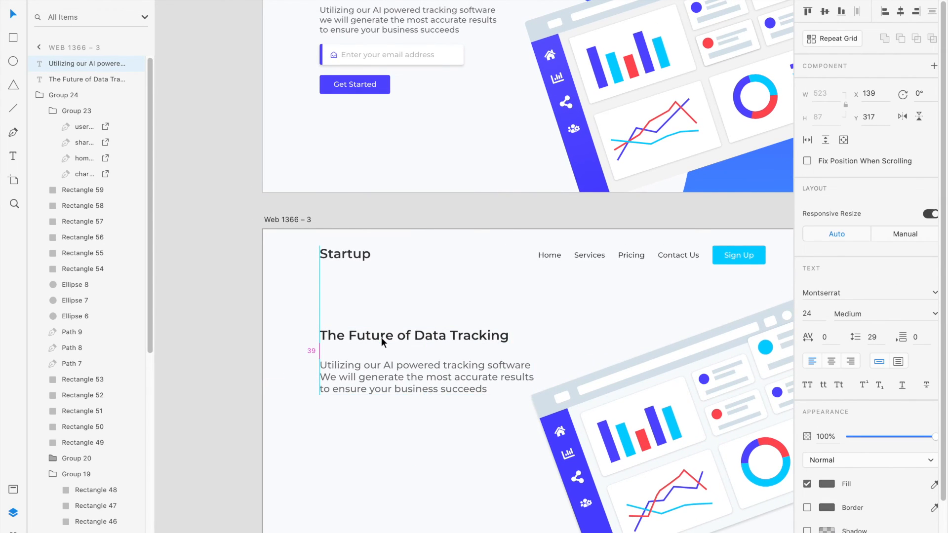
key(Down)
key(Down)
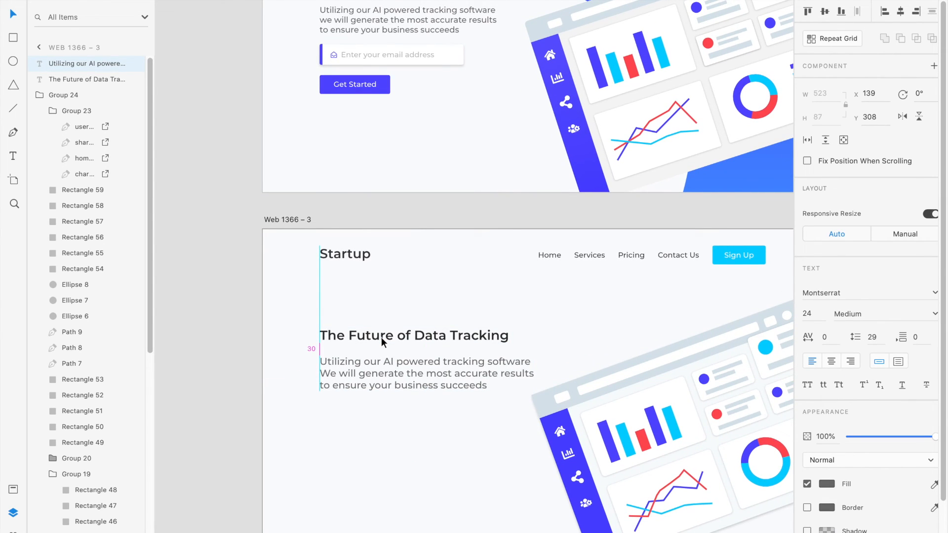
key(Down)
key(Down)
click(372, 438)
scroll(372, 439, right, 1)
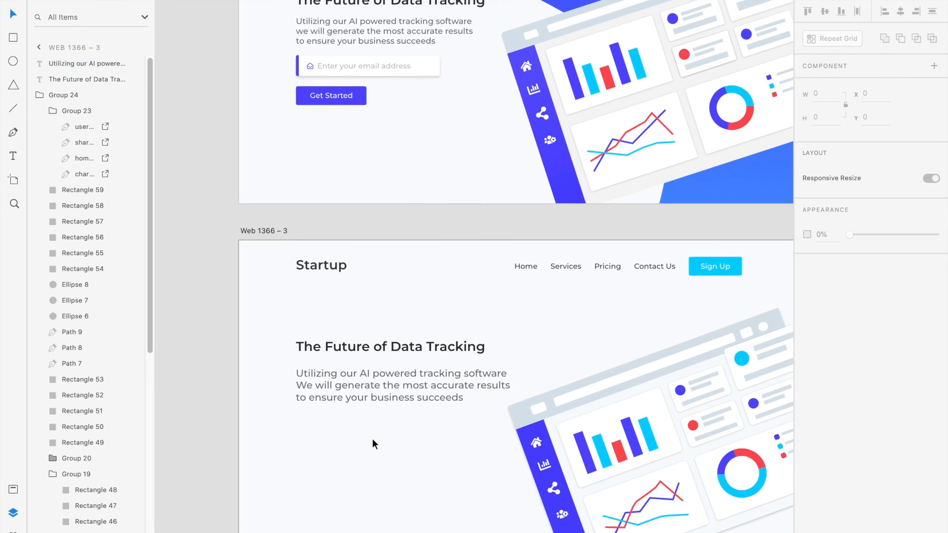
Step: Examine the rectangle and label that make up the Sign Up button on Web 1366 – 3
scroll(370, 400, down, 2)
scroll(370, 400, up, 2)
scroll(370, 400, left, 1)
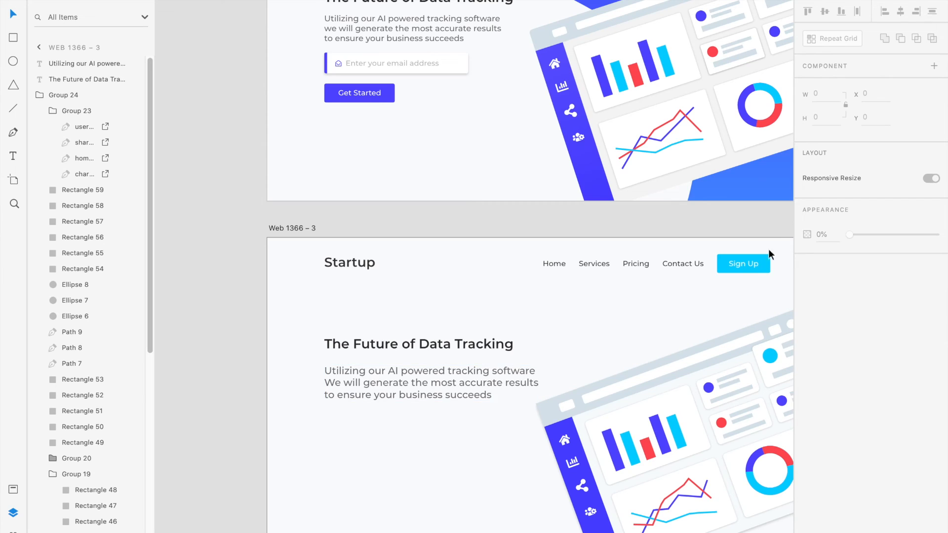
click(761, 263)
double_click(763, 265)
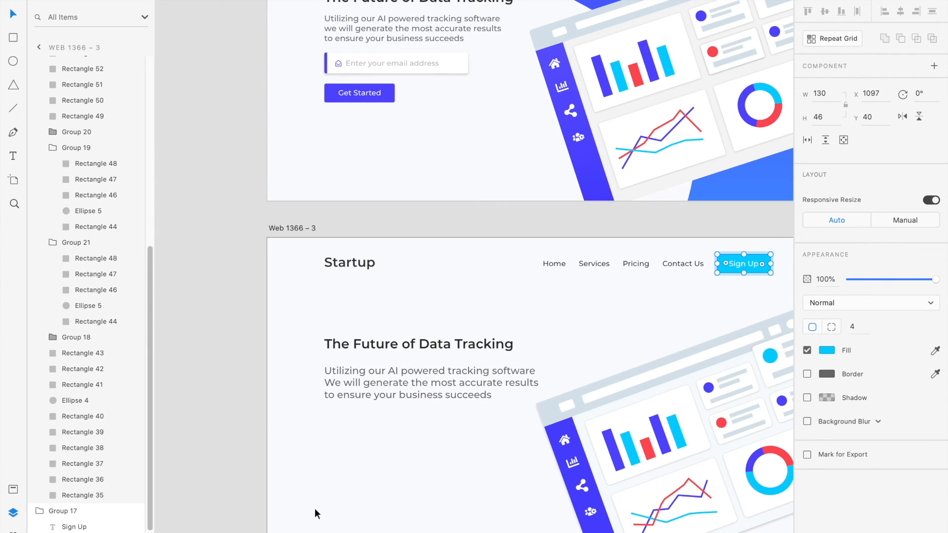
click(750, 268)
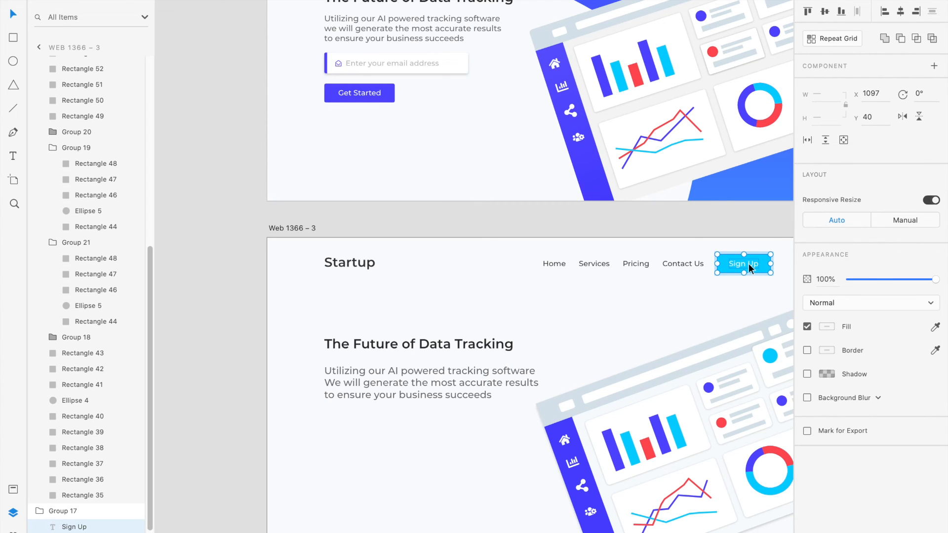
click(339, 479)
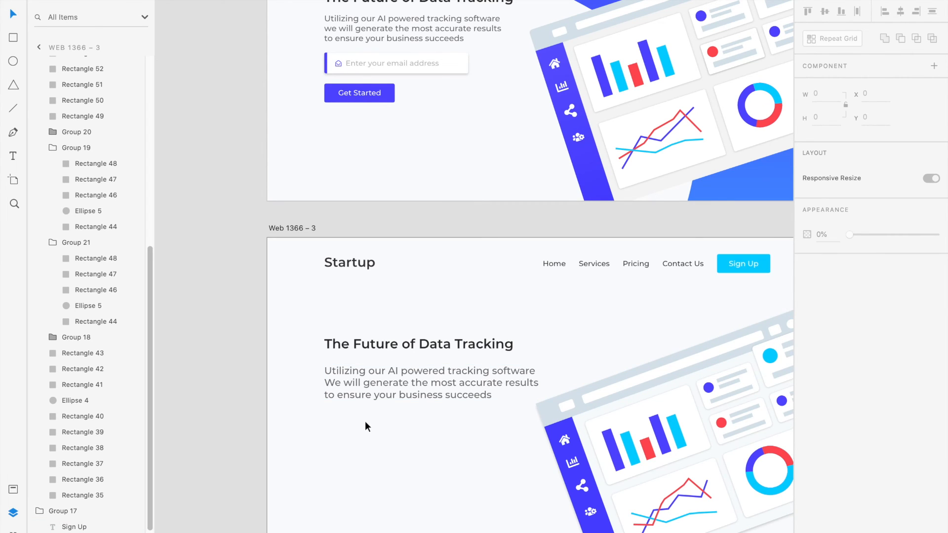
Step: Draw a rectangle about 231 by 68 below the description at X 139, Y 463 on Web 1366 – 3
scroll(365, 422, up, 2)
scroll(366, 421, up, 1)
scroll(366, 422, left, 1)
key(r)
mouse_move(346, 453)
mouse_down()
mouse_move(467, 485)
mouse_move(453, 484)
mouse_up()
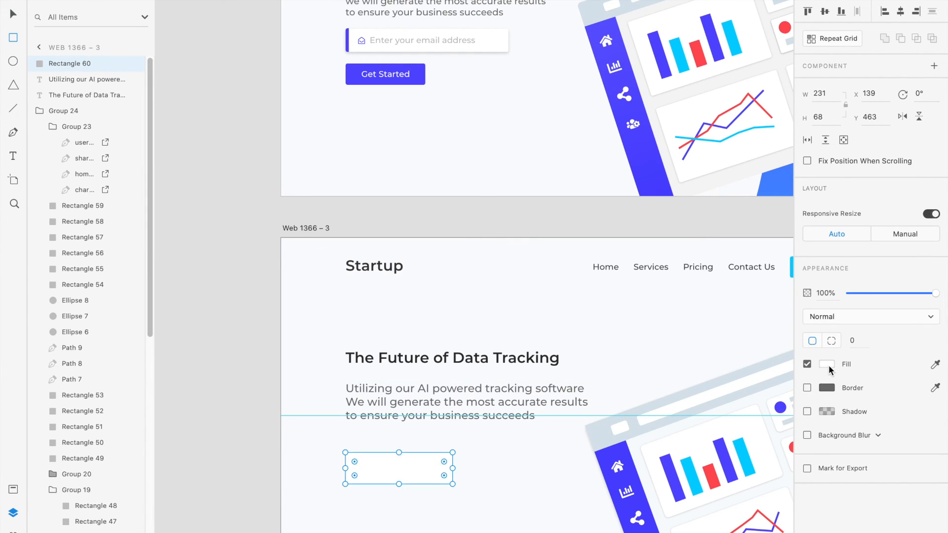
Step: Fill the new rectangle with the blue sampled from the original Get Started button
click(827, 364)
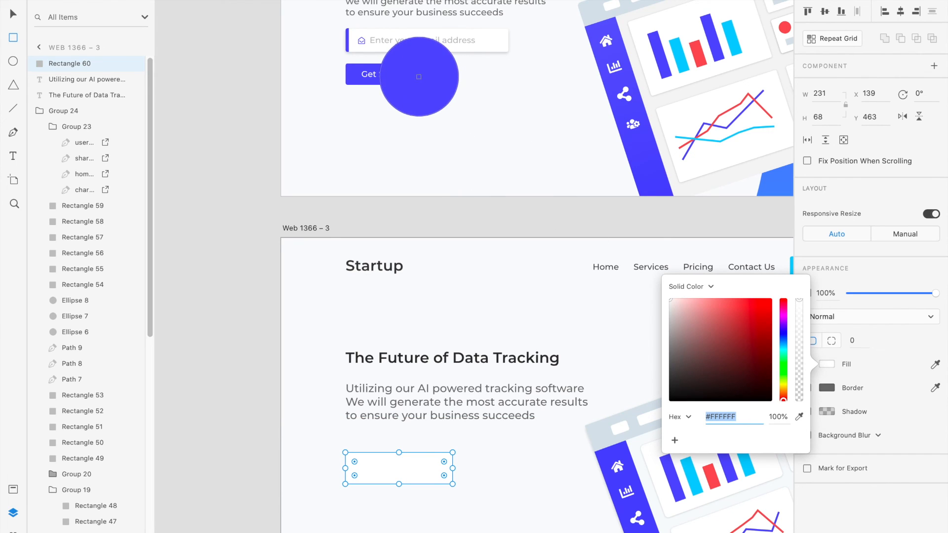
click(420, 77)
click(738, 417)
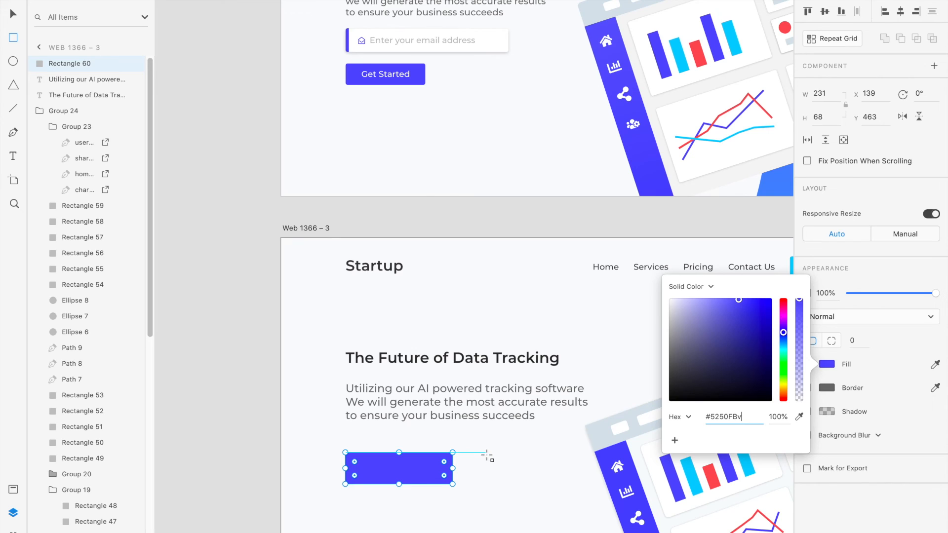
click(523, 227)
key(v)
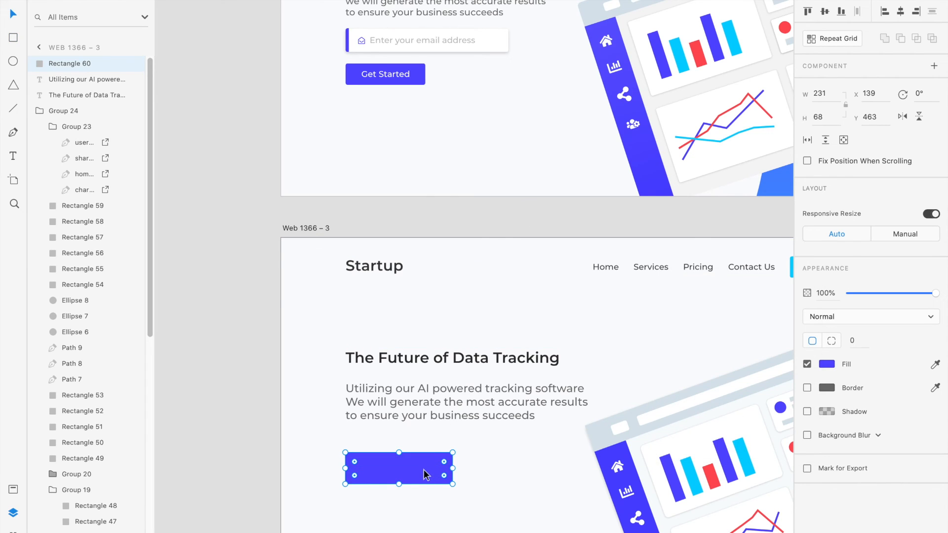
Step: Check the original Get Started button's size and set the new rectangle to 172 by 46 with a corner radius of 4
click(419, 80)
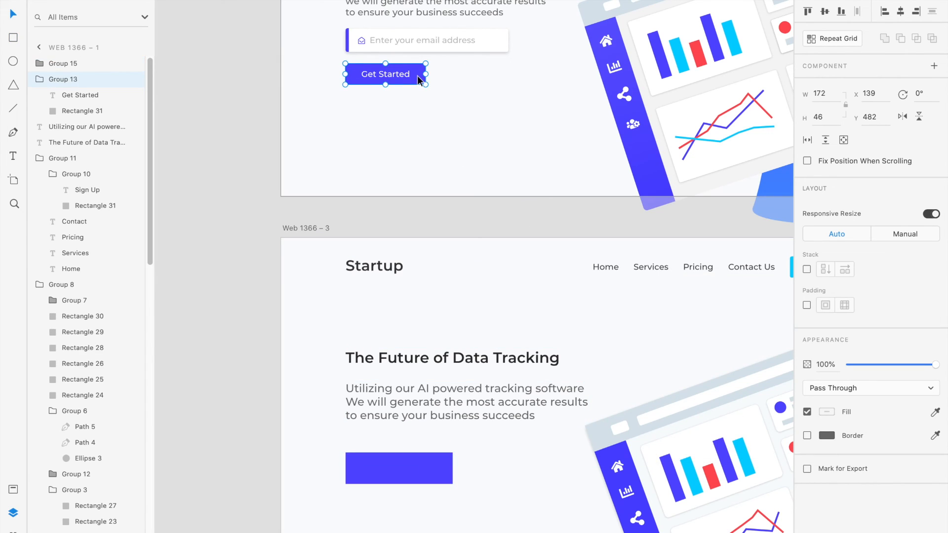
click(425, 460)
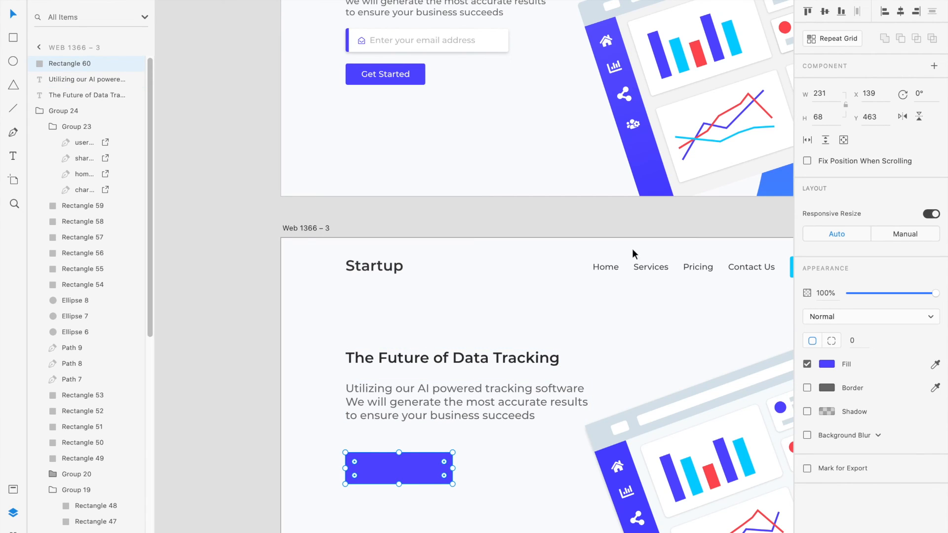
double_click(828, 94)
text(172)
double_click(830, 119)
text(46)
key(Return)
text(4)
key(Return)
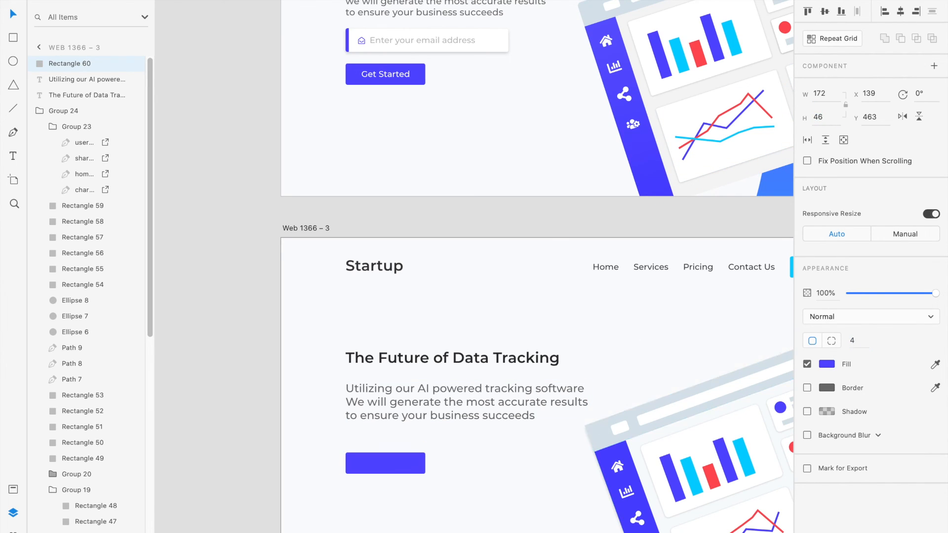
Step: Add the text "Get Started" over the blue rectangle on Web 1366 – 3 and fill it with white #FFFFFF
scroll(466, 452, down, 1)
scroll(466, 452, up, 5)
scroll(466, 452, left, 2)
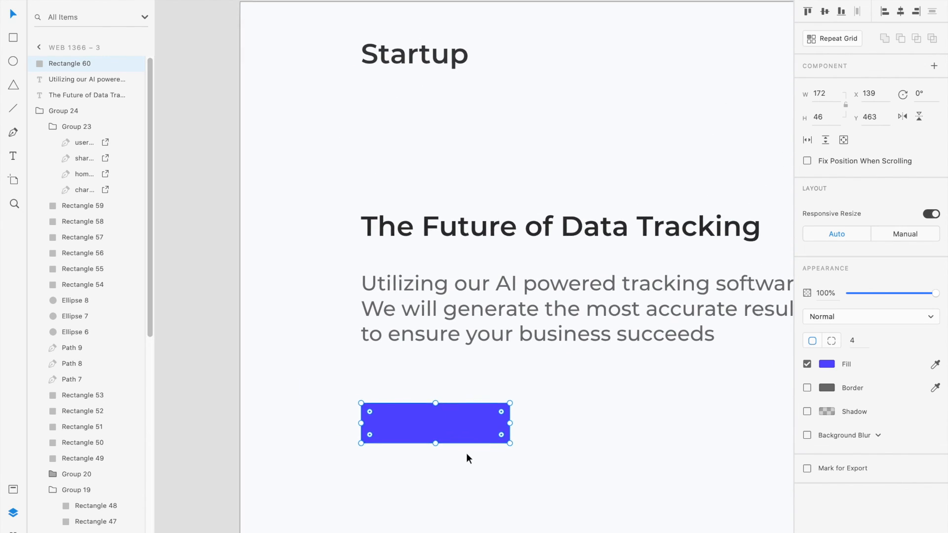
key(t)
click(437, 424)
text(Get)
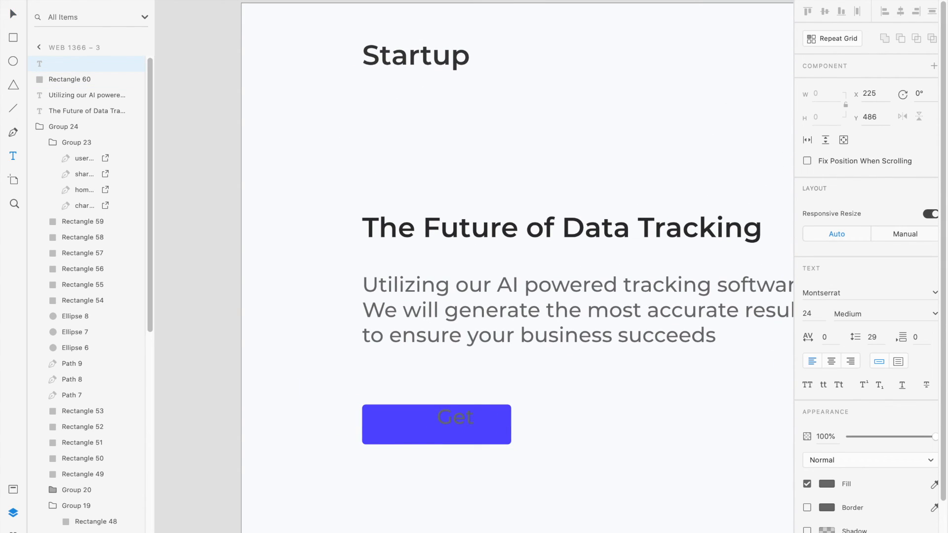
text( Started)
key(Escape)
click(827, 484)
drag(684, 450, 622, 345)
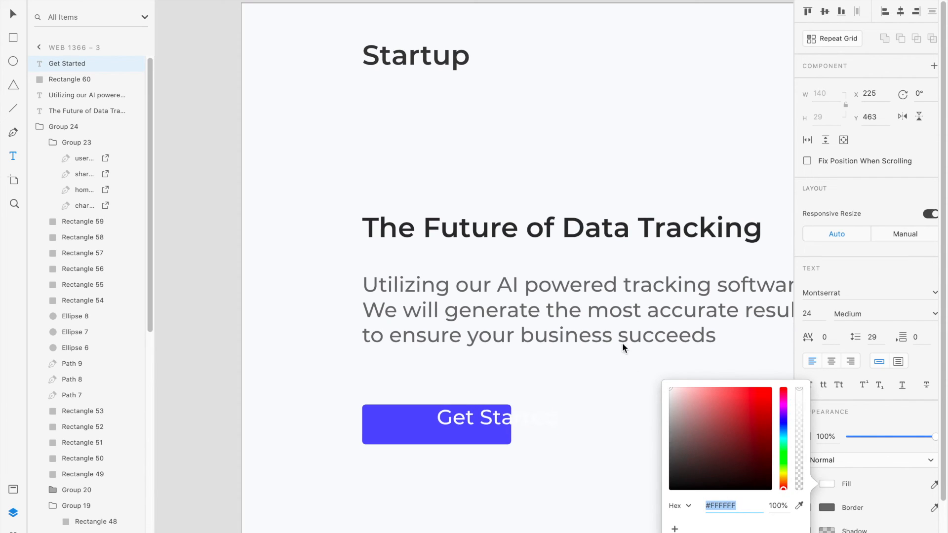
click(534, 472)
text(v)
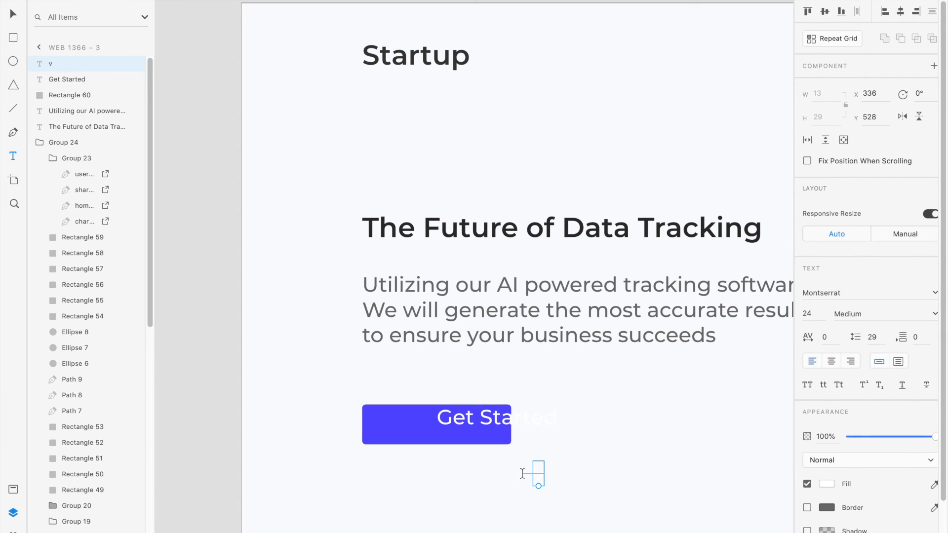
key(BackSpace)
key(Escape)
Step: Move the new Get Started label to X 171, Y 472 and match its font size to the original label at 18
key(v)
drag(467, 419, 422, 425)
scroll(421, 426, down, 3)
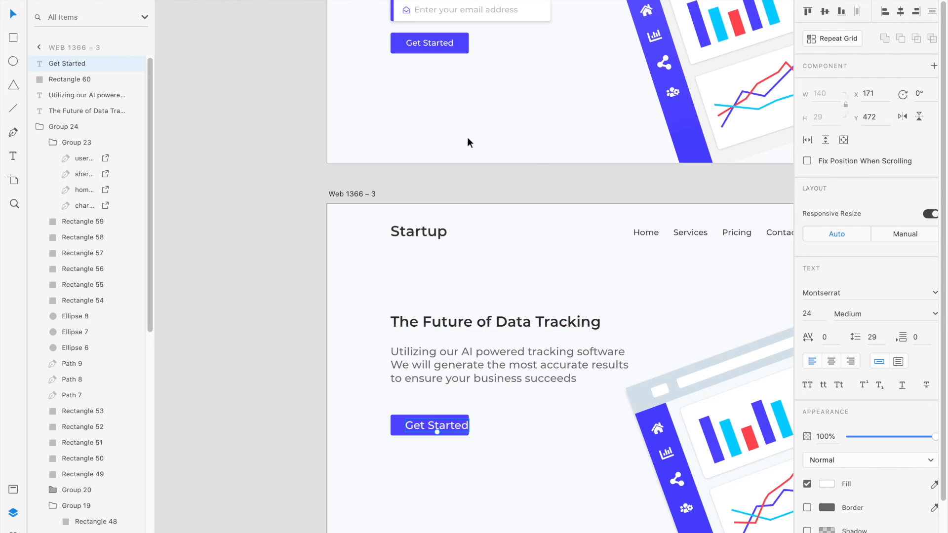
double_click(443, 44)
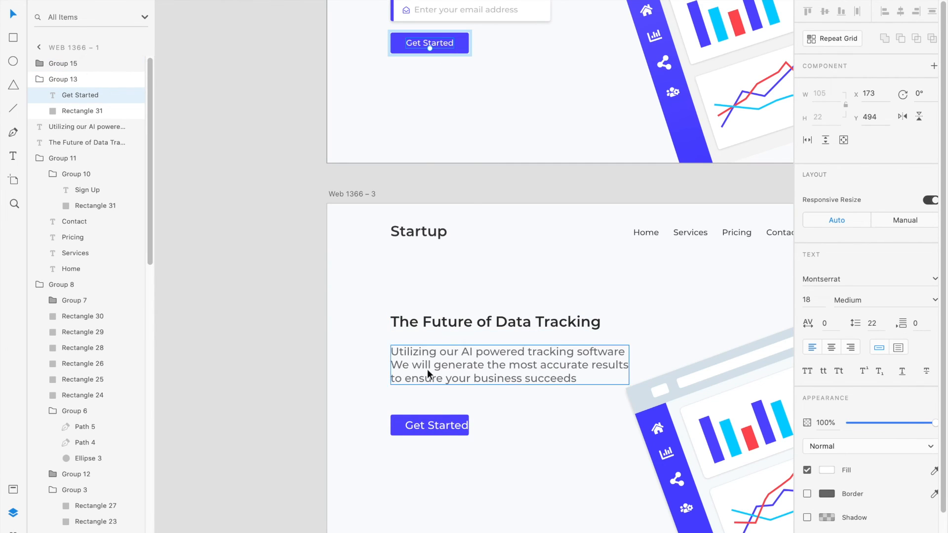
click(434, 426)
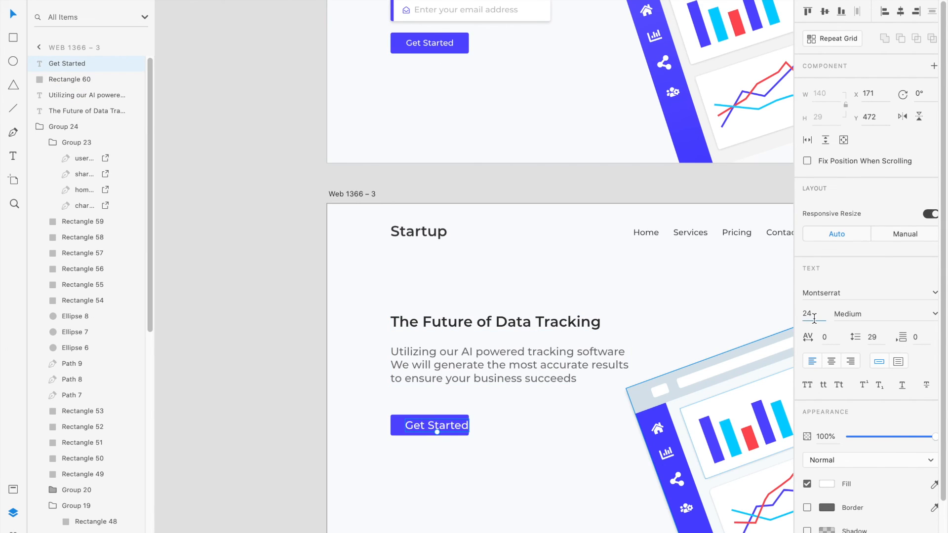
text(18)
key(Return)
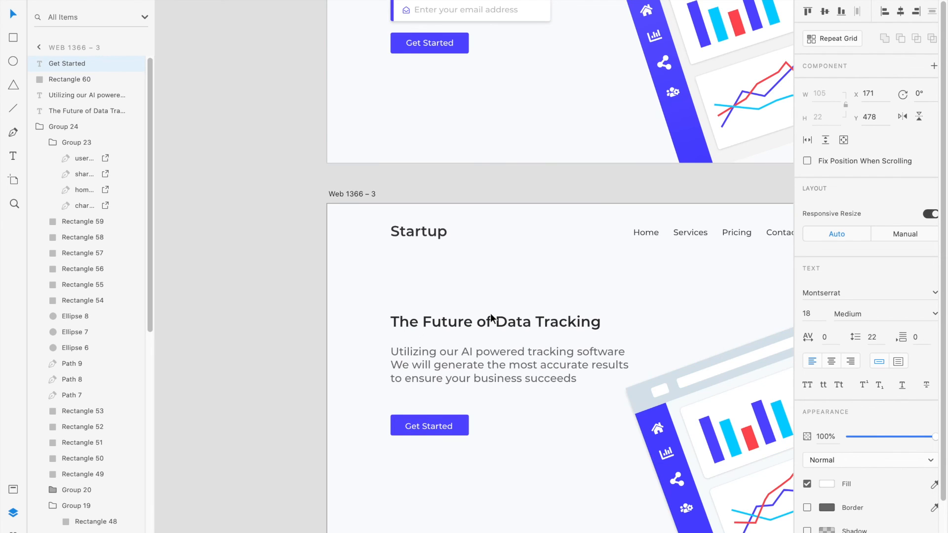
Step: Centre the Get Started label horizontally and vertically on its blue rectangle and group the two
scroll(490, 314, up, 5)
scroll(491, 314, down, 4)
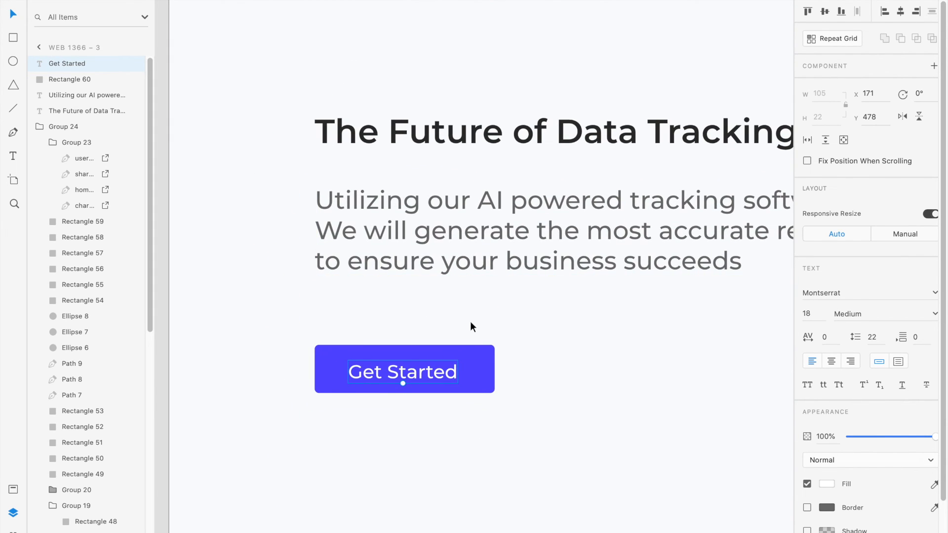
scroll(470, 321, up, 1)
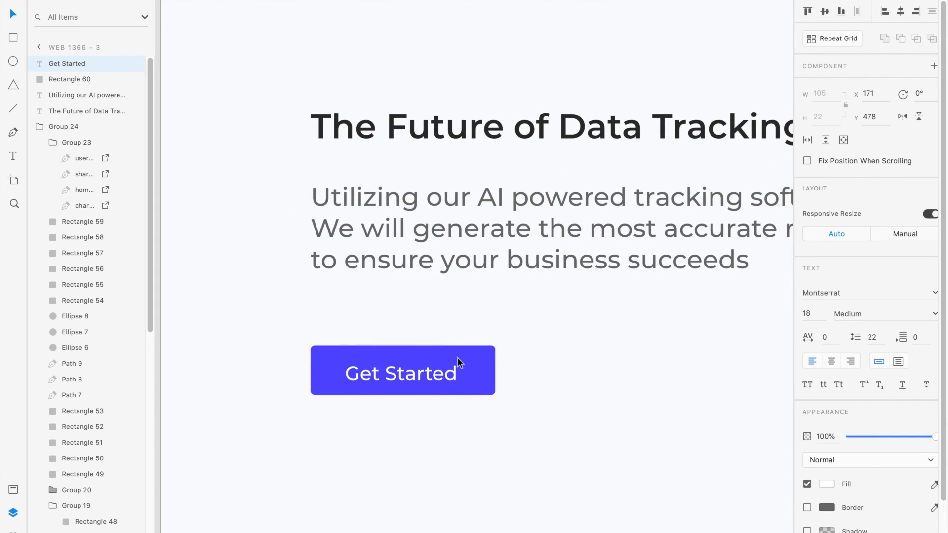
shift+click(477, 375)
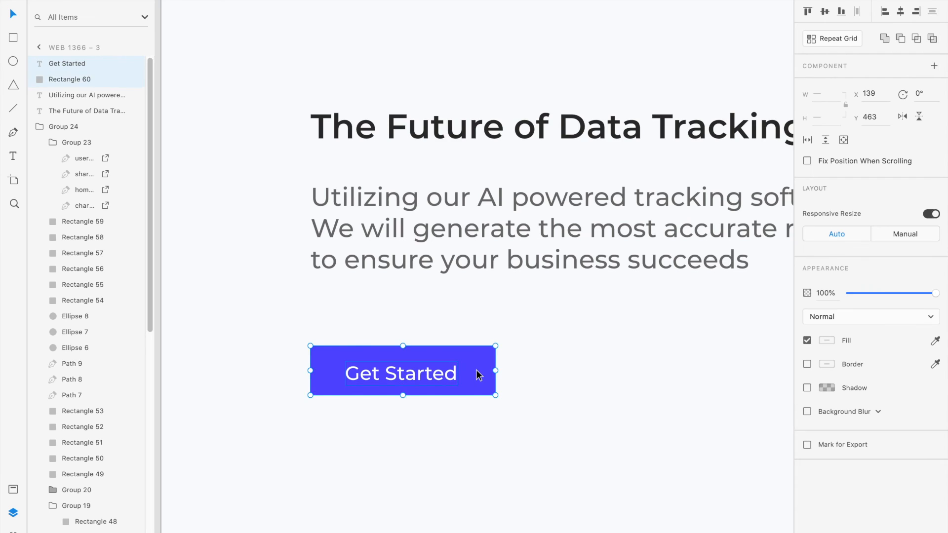
click(900, 13)
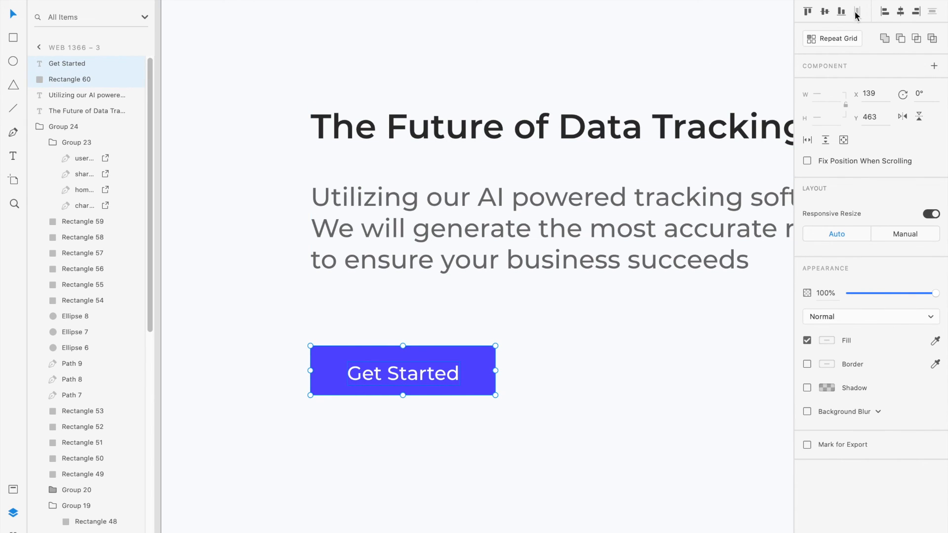
click(825, 11)
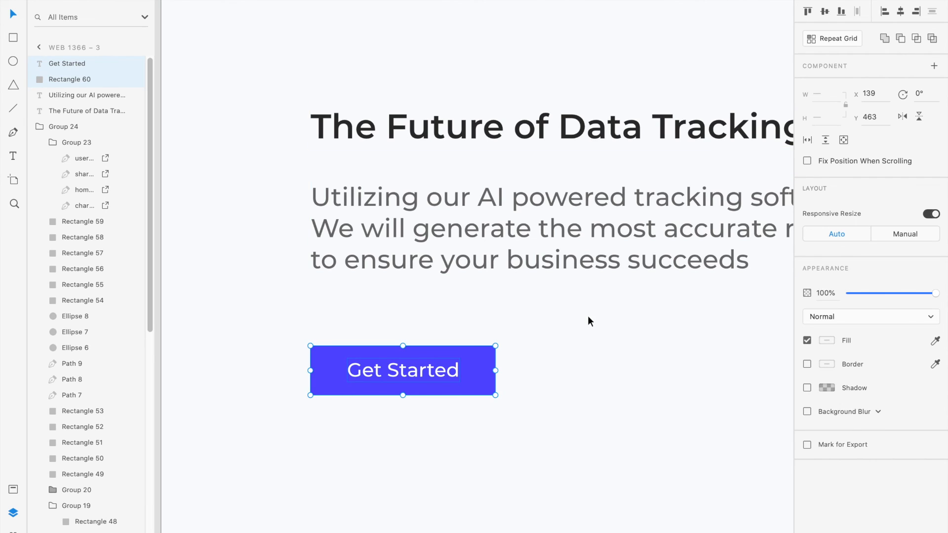
key(ctrl+g)
key(ctrl+minus)
key(Escape)
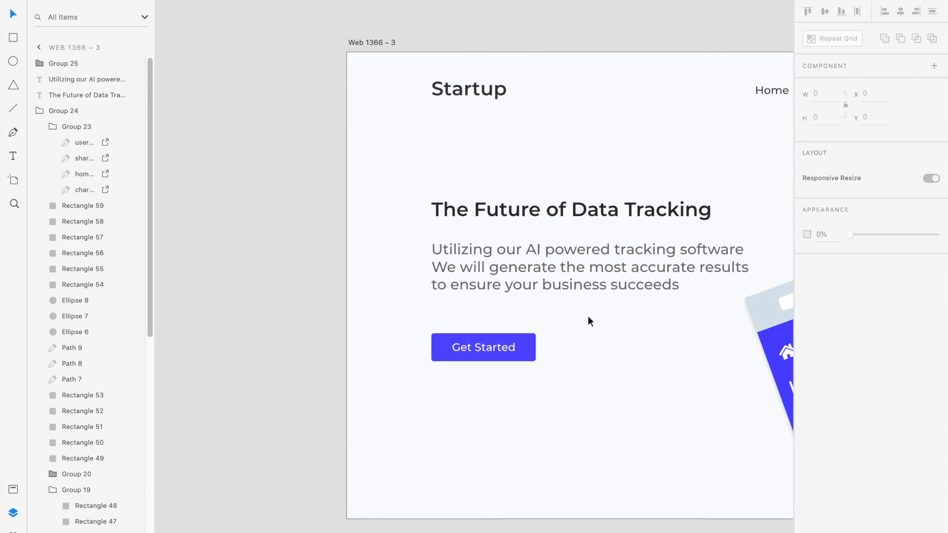
Step: Draw a rectangle about 416 by 50 between the description and the Get Started button at X 139, Y 404
scroll(588, 316, down, 4)
scroll(588, 316, up, 3)
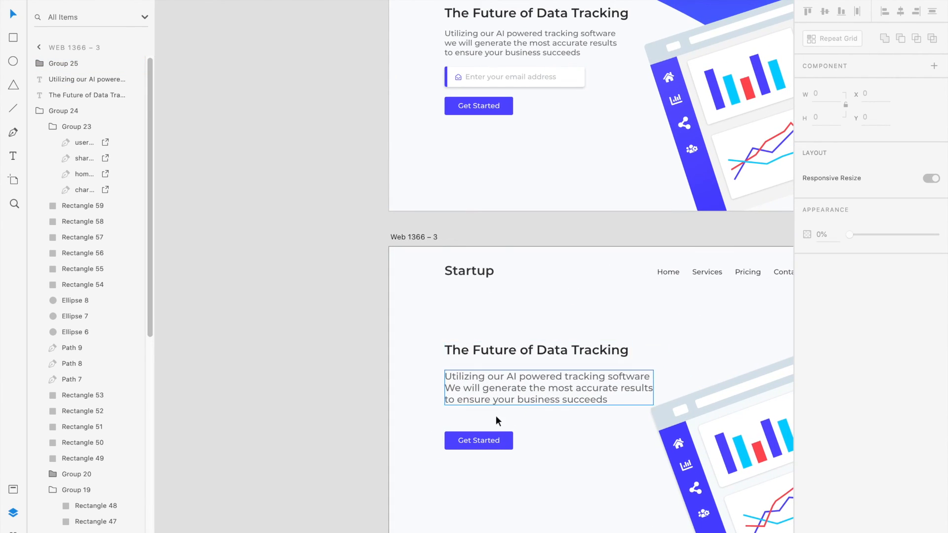
key(r)
mouse_move(445, 408)
mouse_down()
mouse_move(537, 428)
mouse_move(611, 427)
mouse_up()
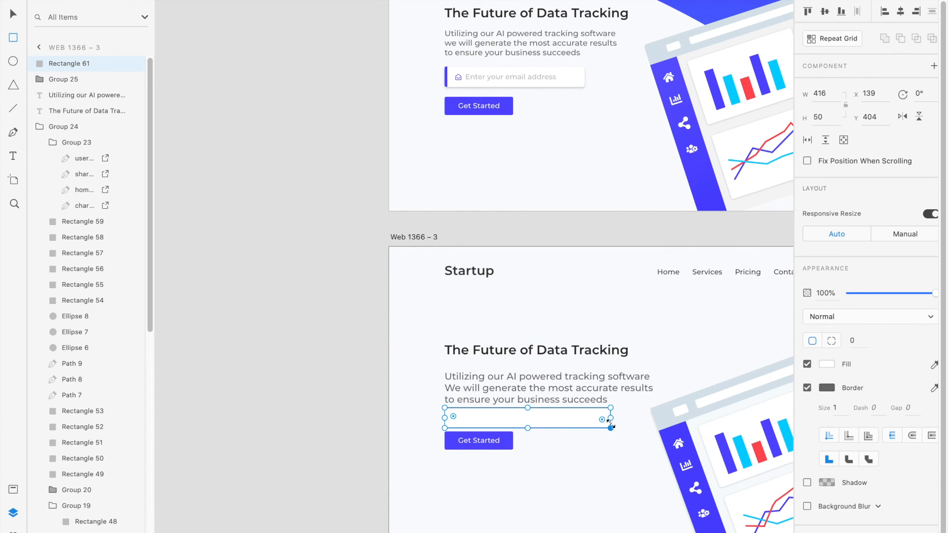
key(v)
Step: Remove the border from the new white rectangle and turn on its shadow
click(579, 78)
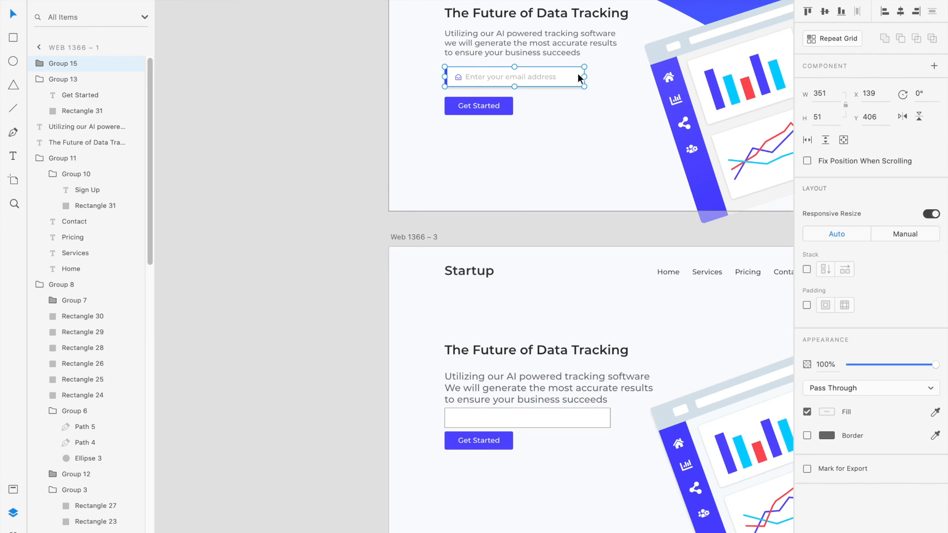
click(563, 420)
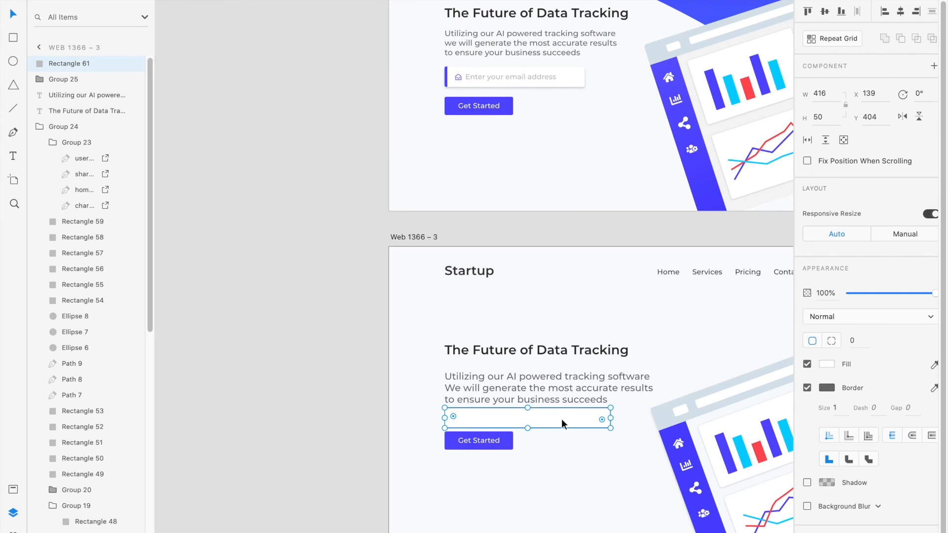
click(807, 388)
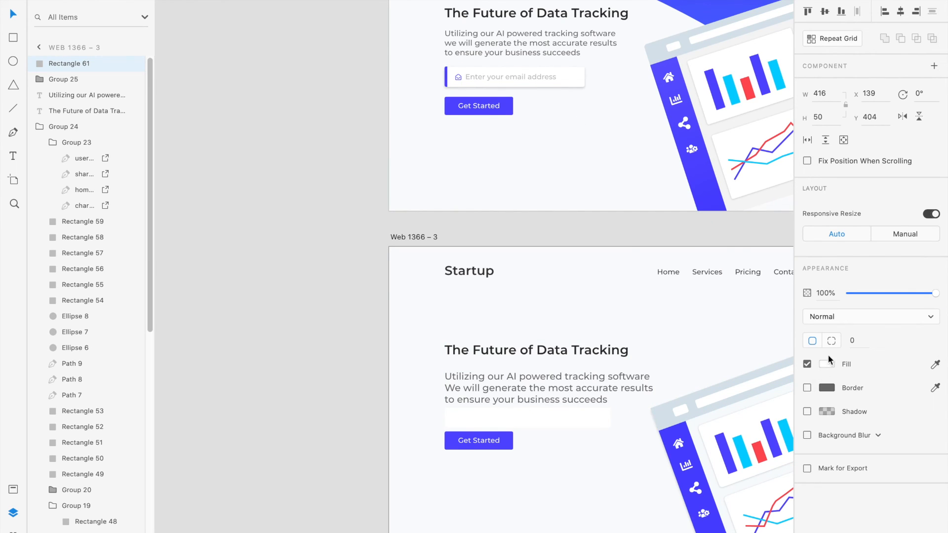
click(807, 412)
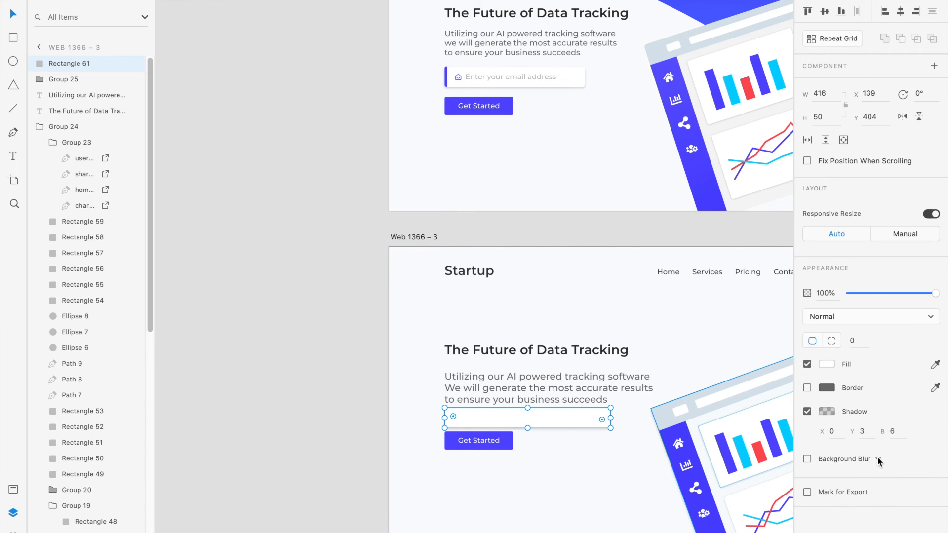
Step: Resize the white rectangle to 351 by 51, matching the original email field
click(832, 93)
text(3)
key(Return)
click(547, 74)
click(515, 418)
key(BackSpace)
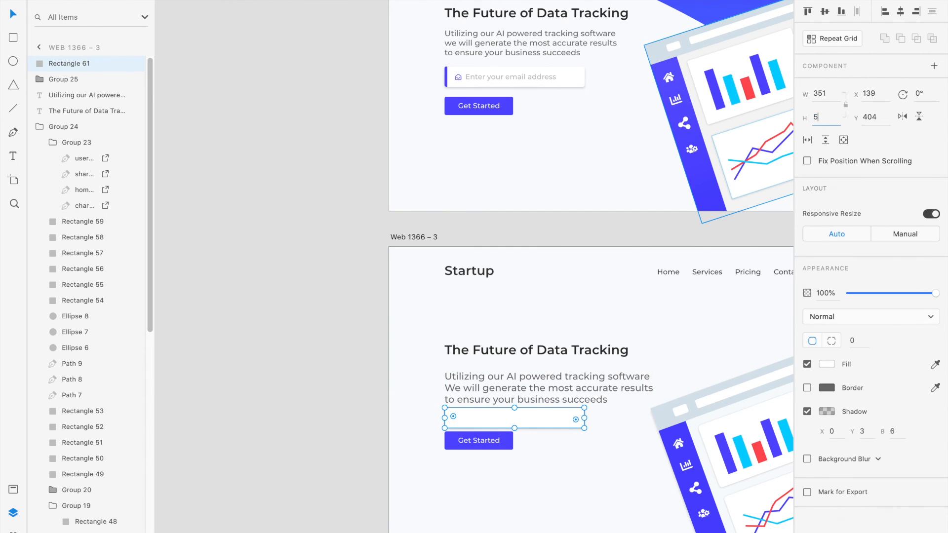
text(1)
key(Return)
Step: Move the Get Started button down to Y 496 and give the white rectangle a corner radius of 4
scroll(643, 381, up, 2)
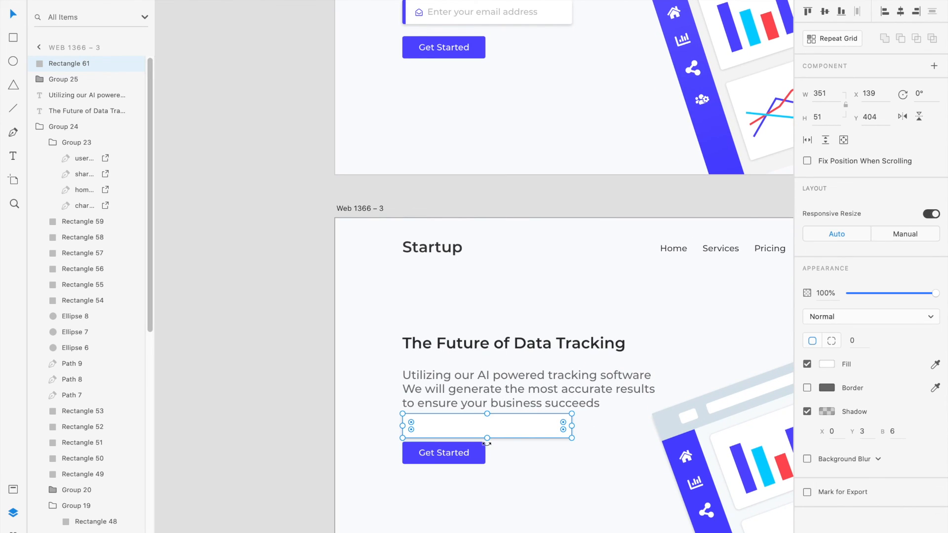
click(473, 465)
click(528, 425)
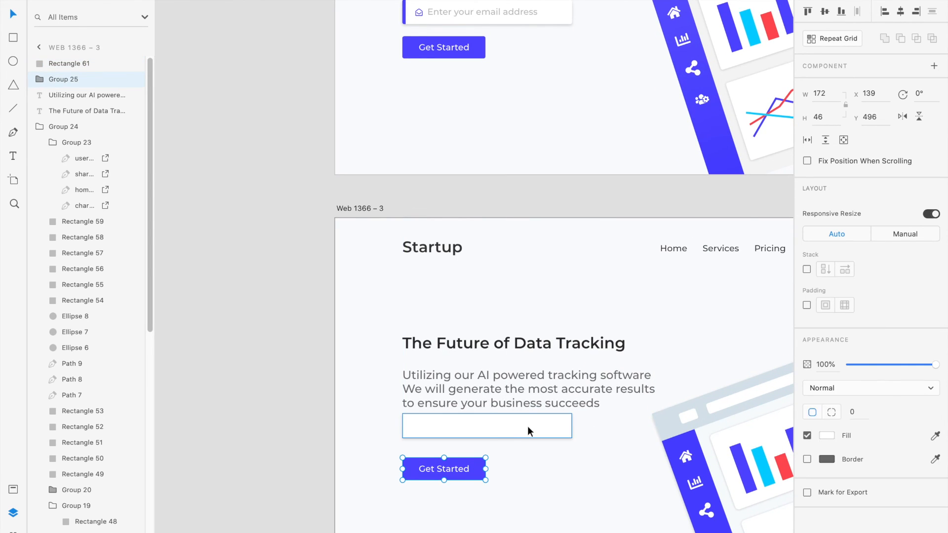
key(Return)
scroll(527, 383, up, 1)
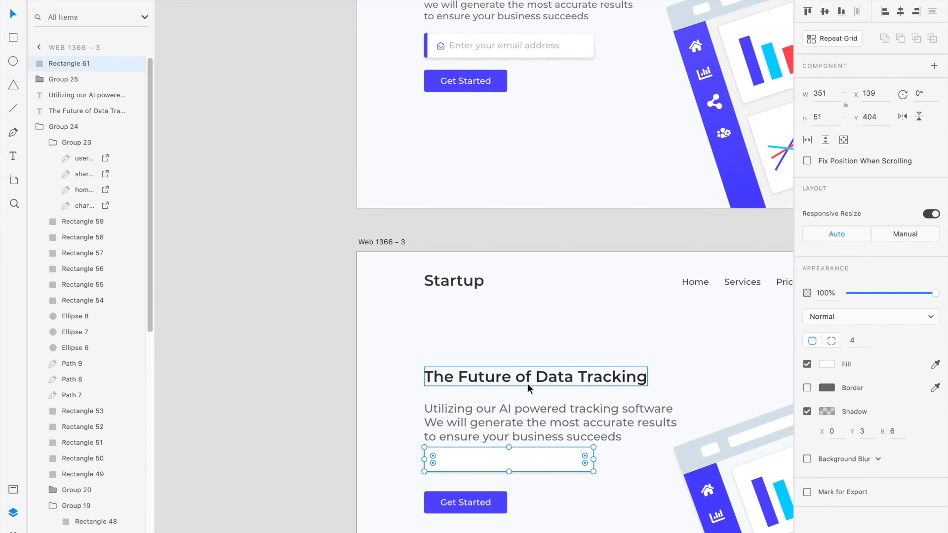
Step: Add the placeholder text "Enter your email address" on the white rectangle and fill it with light grey #C3C3C3
key(t)
click(484, 462)
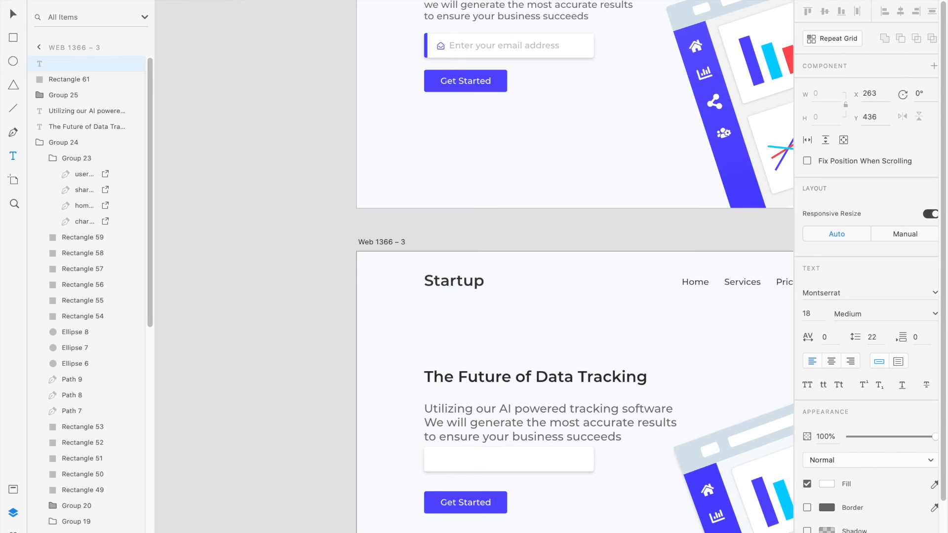
text(Enter your email address)
key(ctrl+a)
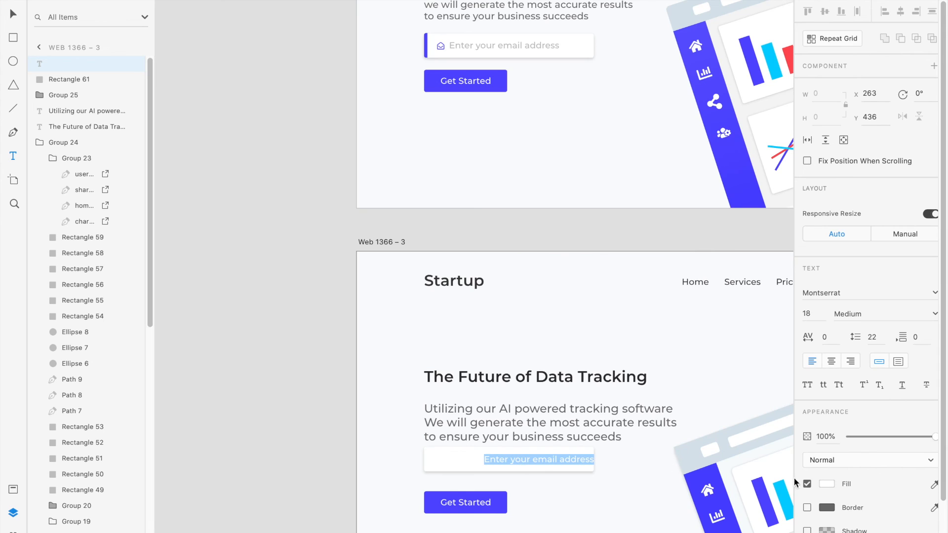
click(828, 484)
drag(697, 472, 649, 410)
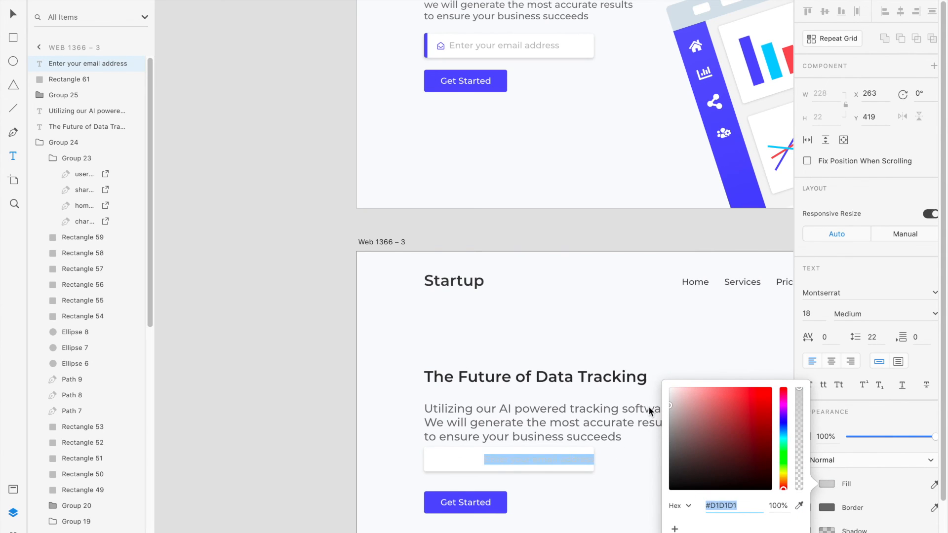
click(601, 481)
click(627, 492)
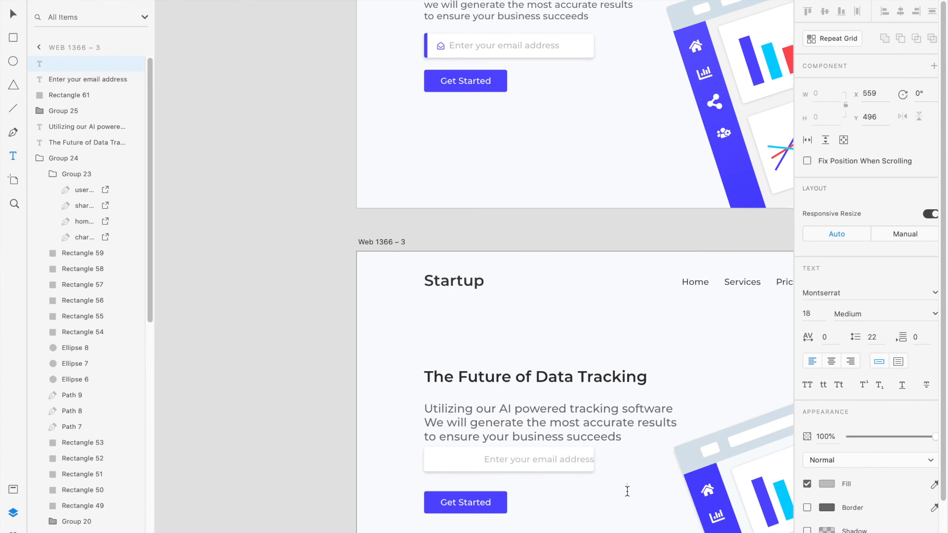
click(526, 462)
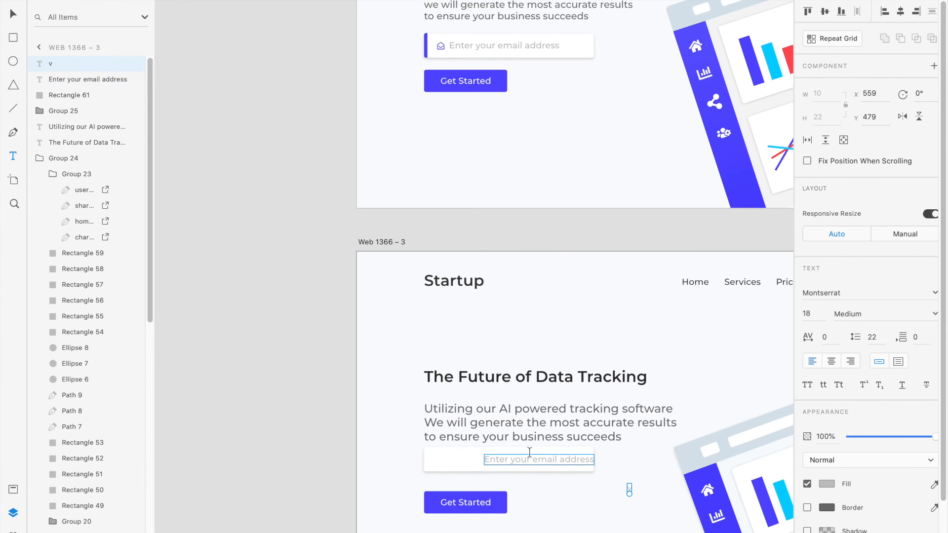
double_click(631, 490)
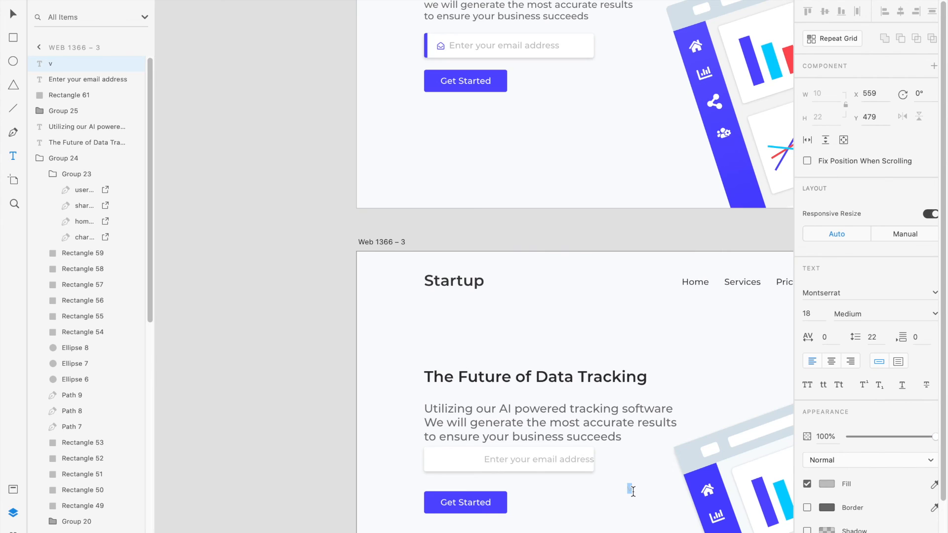
key(BackSpace)
key(Escape)
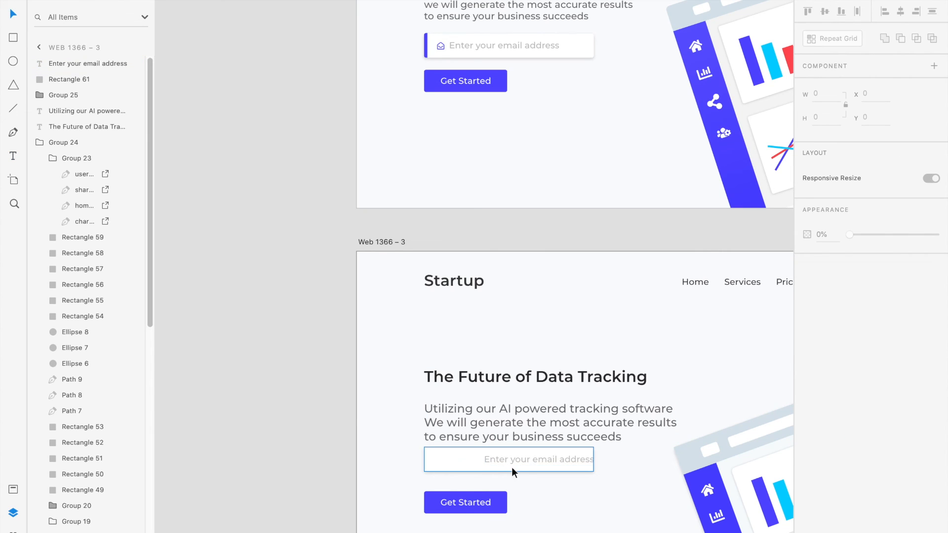
Step: Move the placeholder text inside the email field to X 208, Y 419 and check its fill colour
click(521, 461)
drag(522, 460, 504, 460)
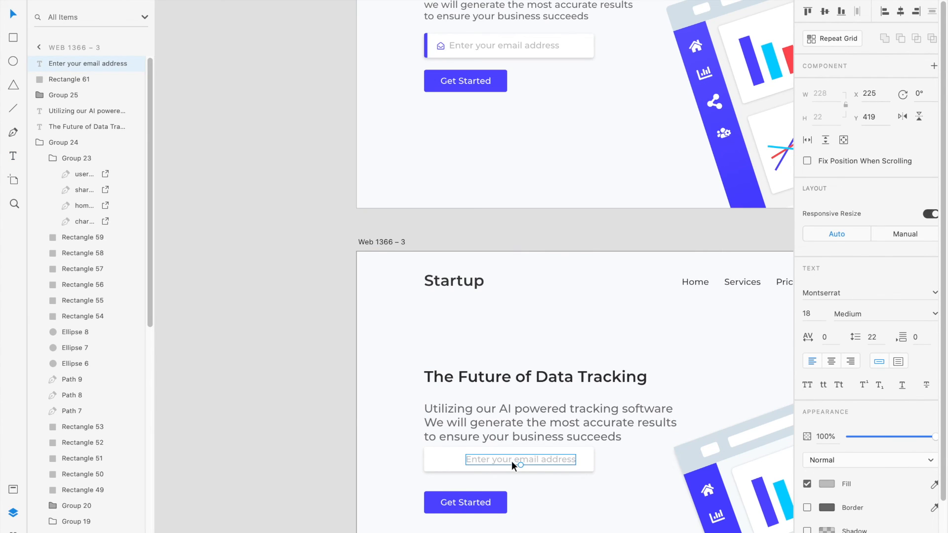
click(831, 486)
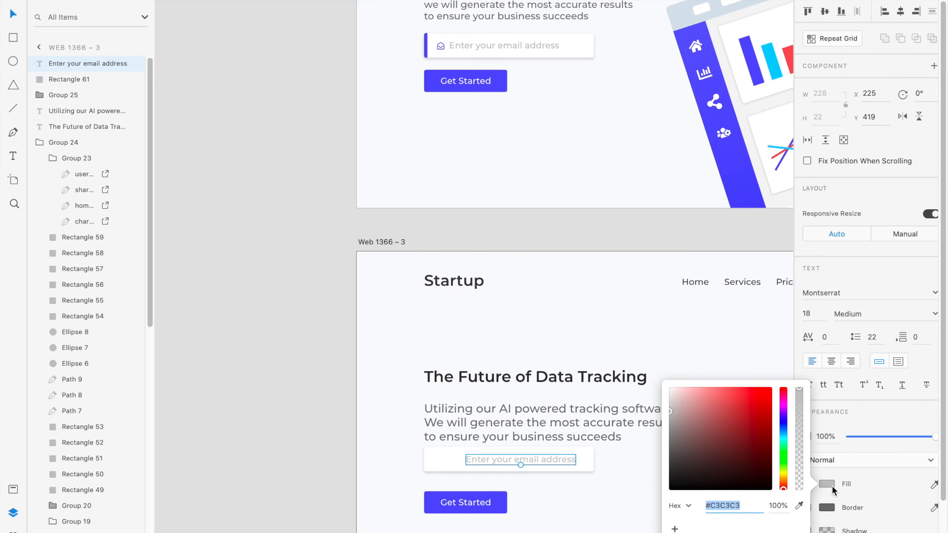
click(563, 482)
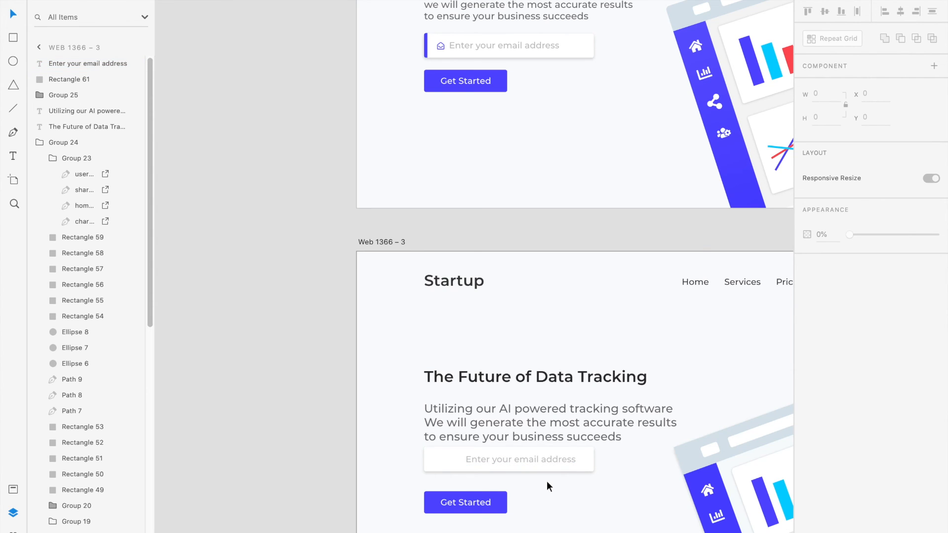
scroll(546, 481, up, 2)
scroll(547, 487, left, 2)
drag(546, 415, 534, 414)
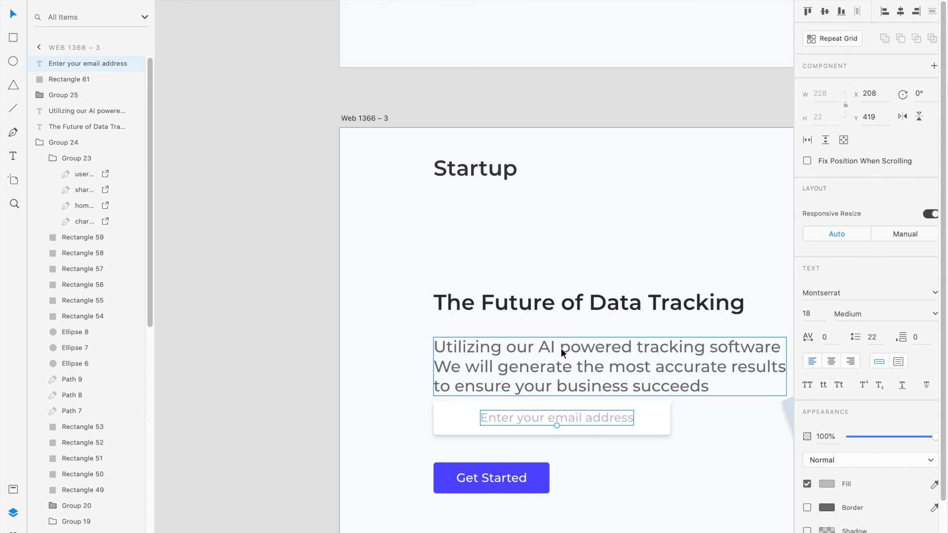
Step: Copy the envelope icon from the original email field into the new one and position it at X 170, Y 422
scroll(583, 296, up, 5)
click(452, 77)
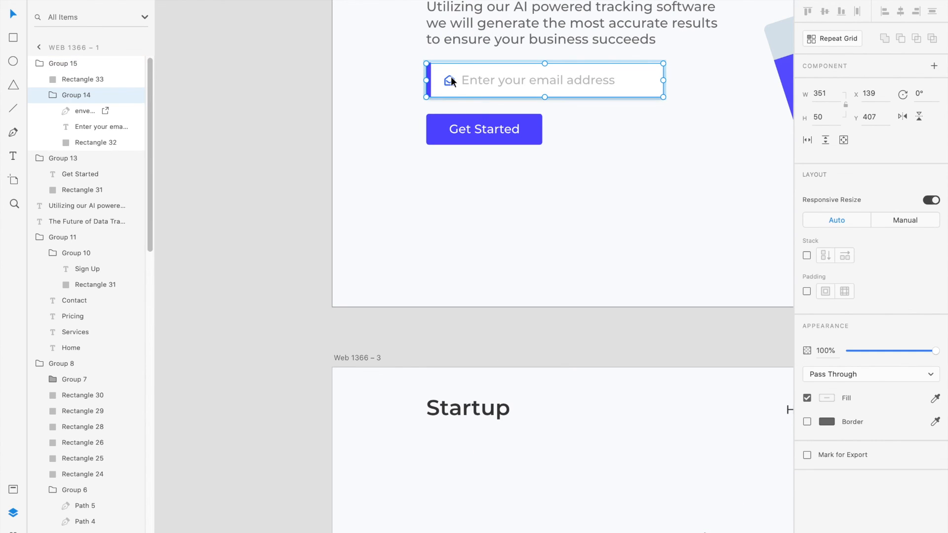
click(452, 77)
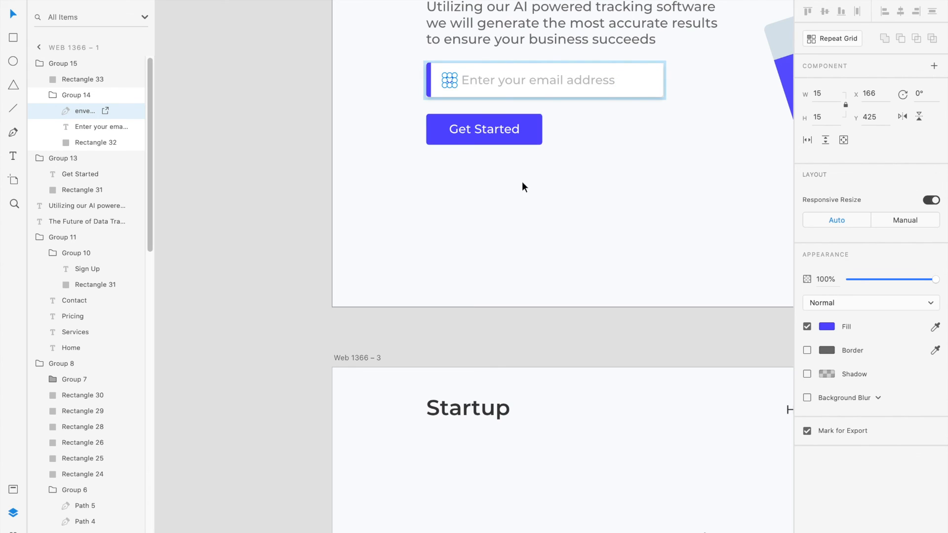
scroll(525, 195, down, 1)
scroll(525, 195, down, 6)
click(489, 341)
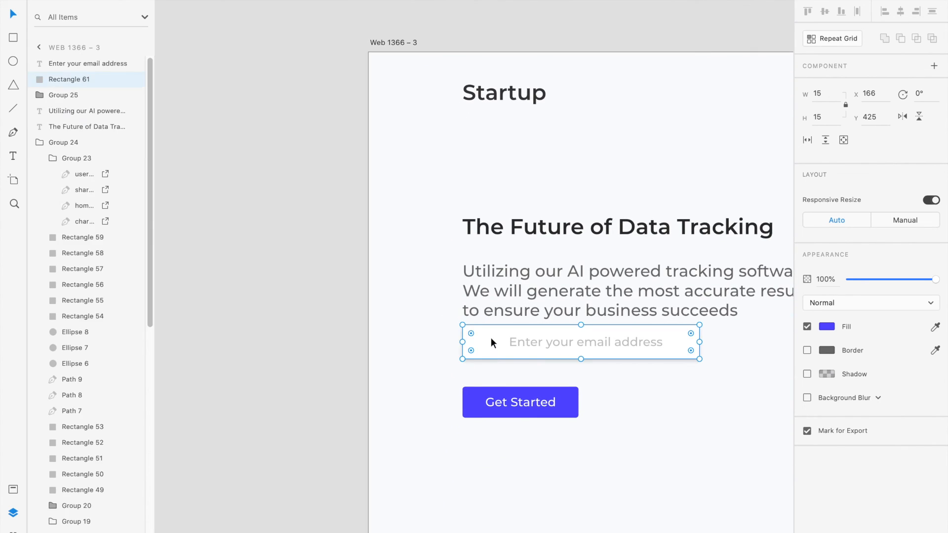
click(488, 341)
scroll(491, 339, up, 5)
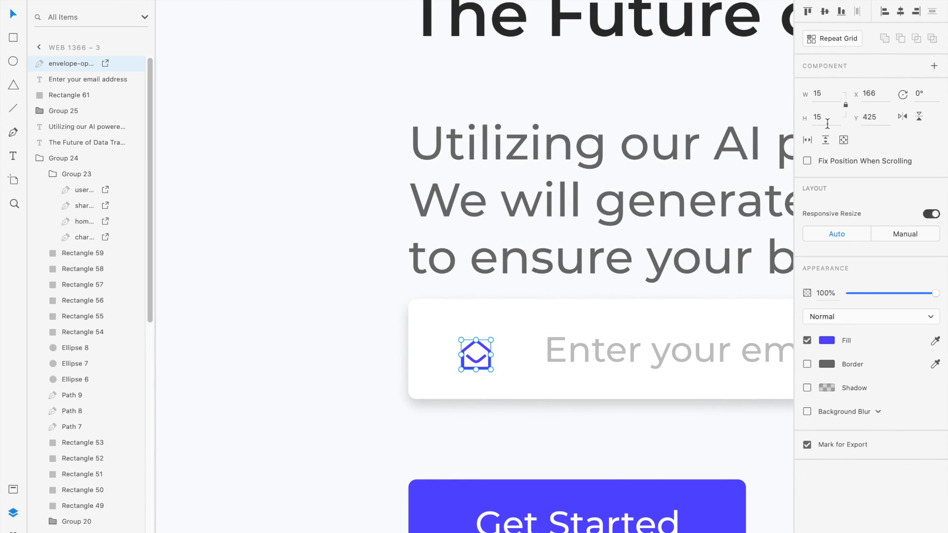
mouse_move(476, 354)
mouse_down()
mouse_move(492, 345)
mouse_move(476, 354)
mouse_move(482, 365)
mouse_move(487, 355)
mouse_up()
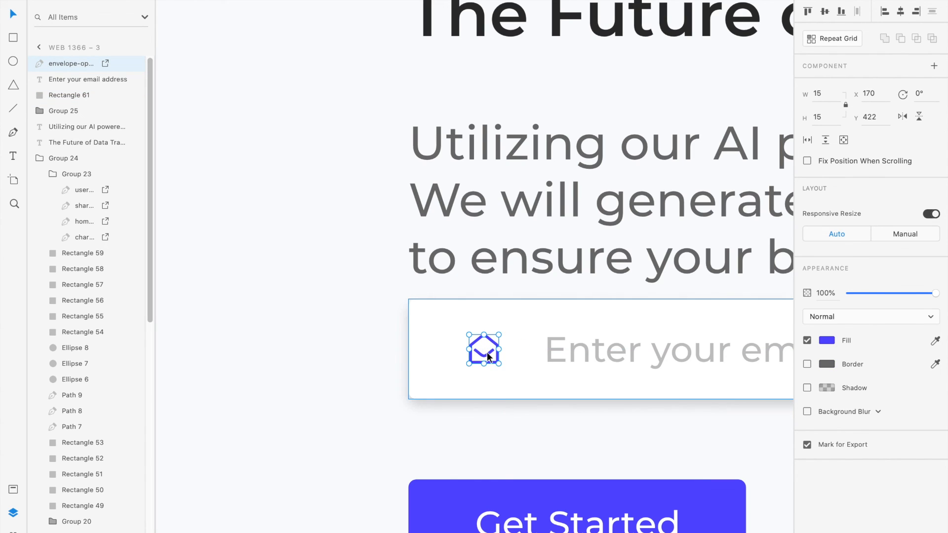
Step: Draw a 9 by 51 accent bar on the email field's left edge, without border and filled with the Get Started button's blue
click(386, 349)
key(r)
drag(409, 299, 429, 401)
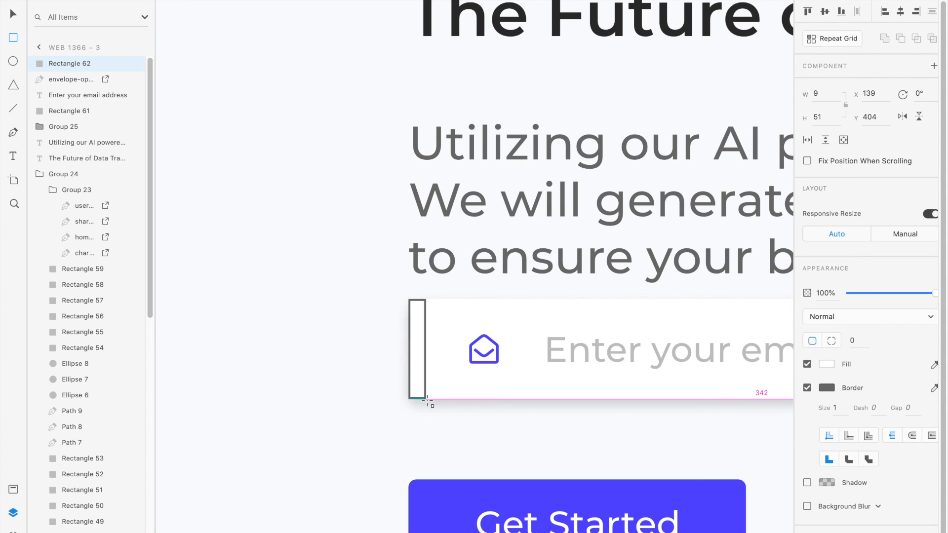
click(807, 388)
click(827, 364)
click(799, 417)
click(677, 503)
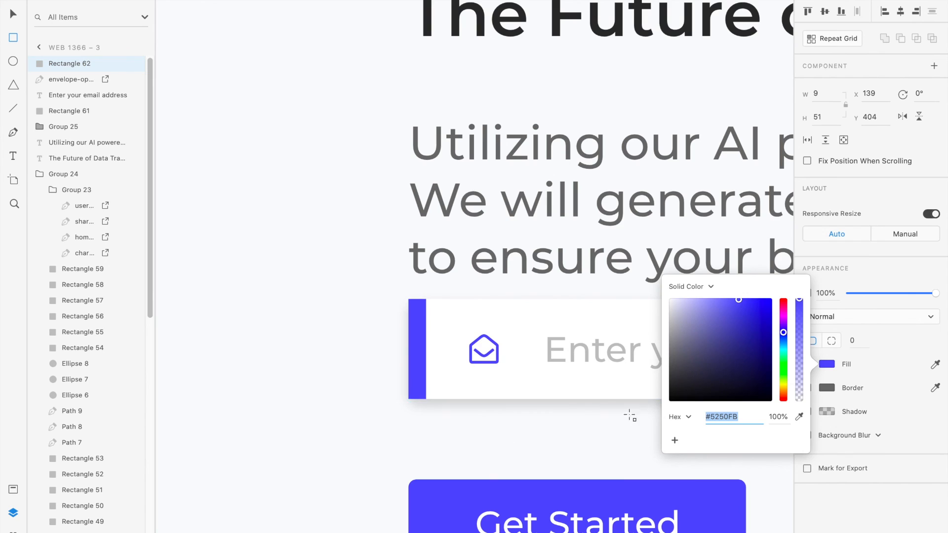
click(408, 384)
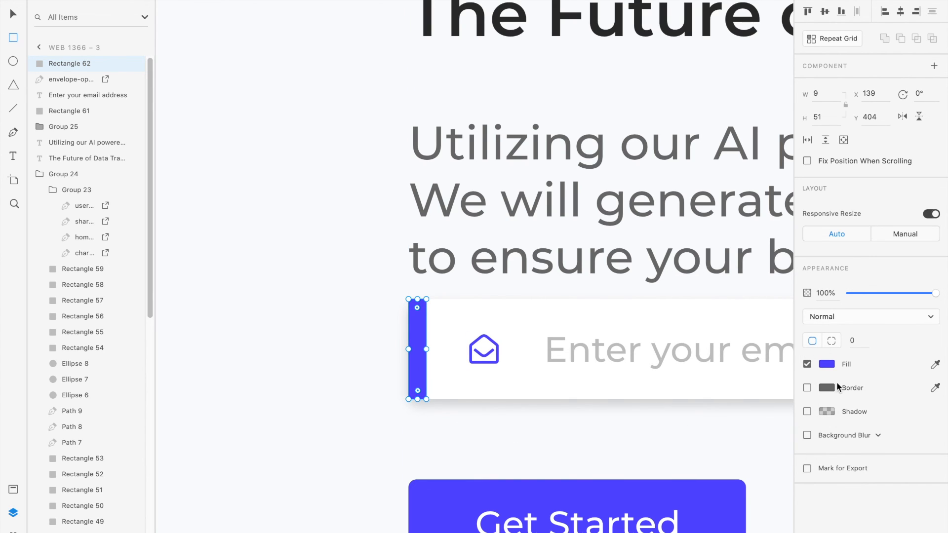
Step: Give the blue accent bar individual corner radii of 4, 0, 0 and 4, rounding only its left corners
click(833, 343)
text(4)
key(Return)
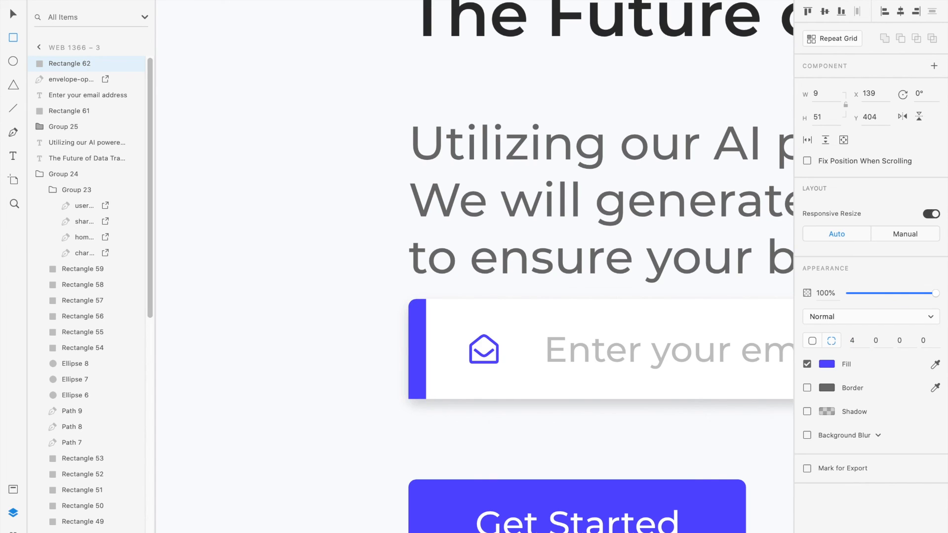
key(Return)
key(v)
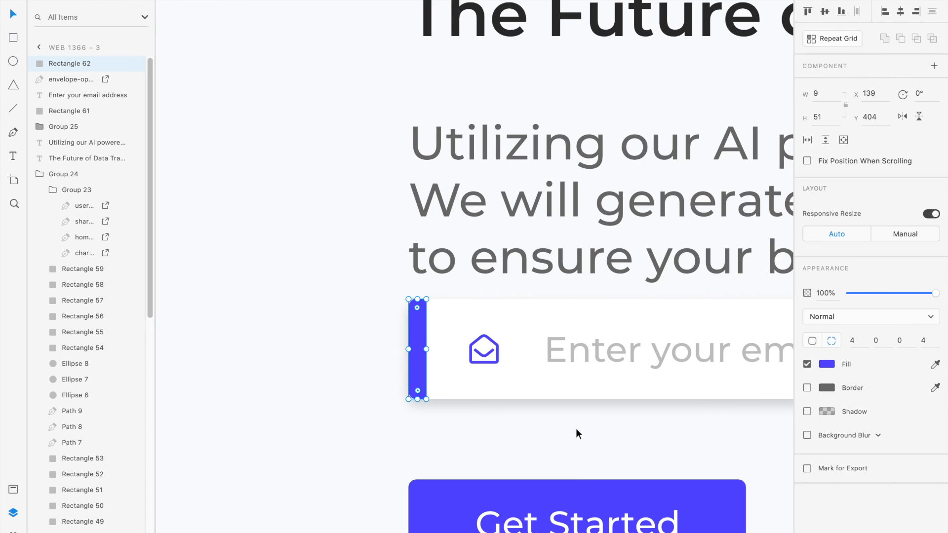
click(576, 428)
Step: Move the placeholder text closer to the envelope icon, to X 201, Y 419
scroll(576, 428, down, 5)
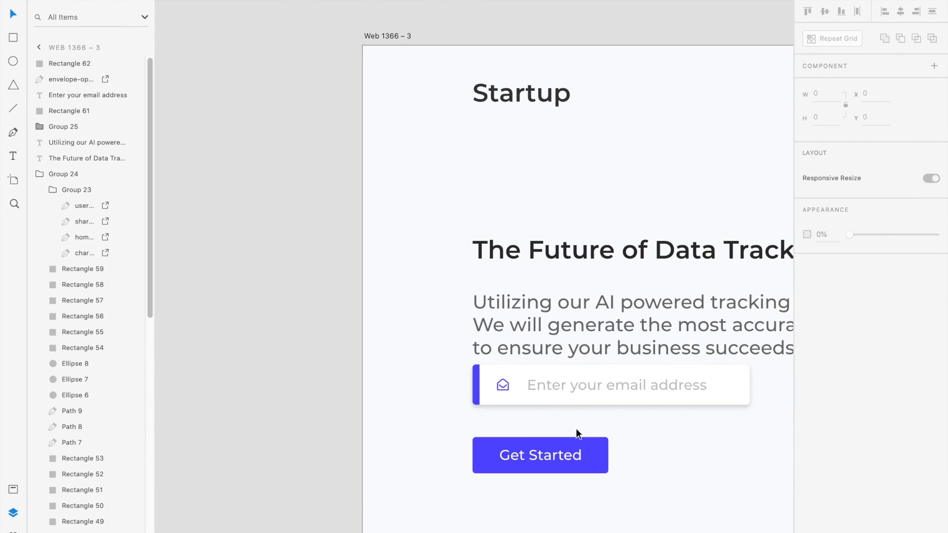
click(541, 387)
drag(541, 386, 539, 386)
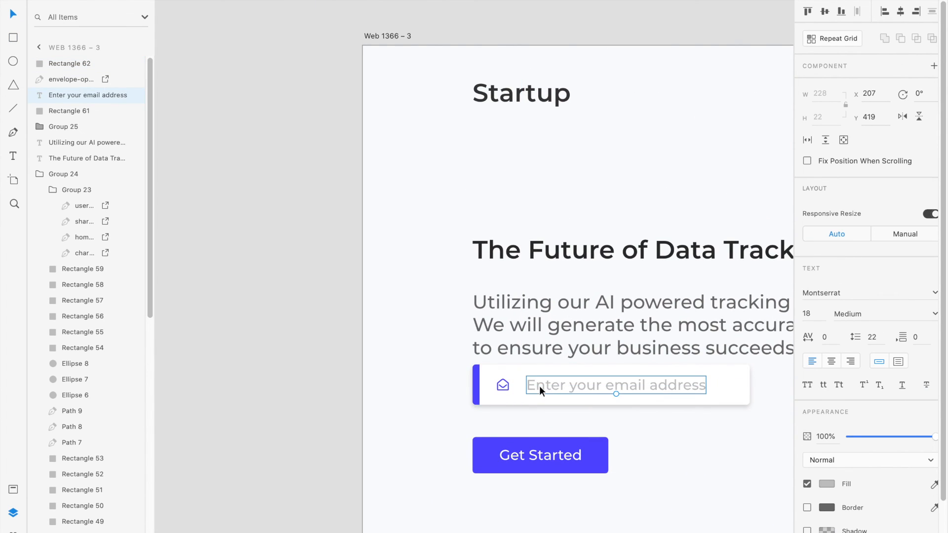
click(556, 417)
scroll(556, 416, right, 3)
scroll(556, 417, down, 2)
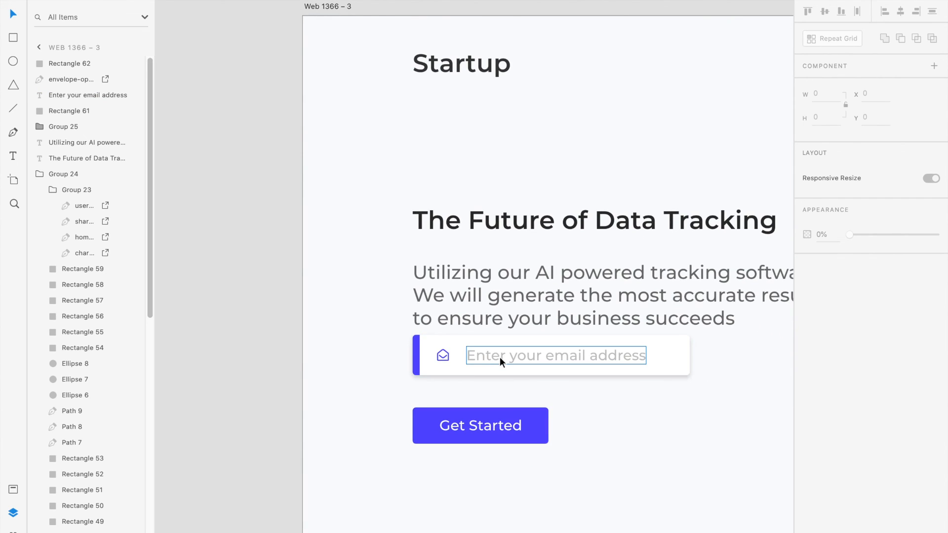
drag(500, 357, 498, 363)
click(517, 375)
scroll(627, 399, down, 1)
scroll(627, 399, down, 1)
click(627, 399)
scroll(627, 398, down, 1)
Step: Group the placeholder text, envelope icon, blue accent bar and white rectangle of the email field
click(585, 350)
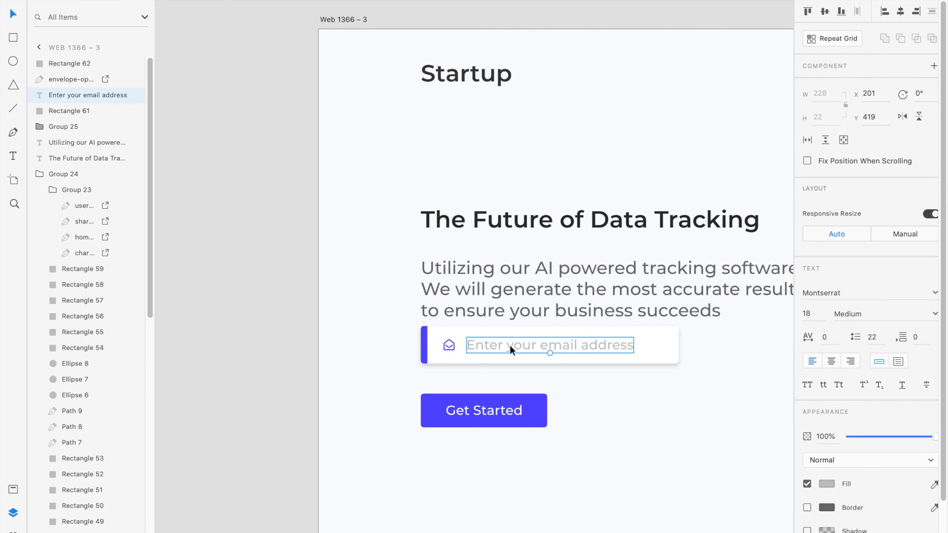
shift+click(452, 346)
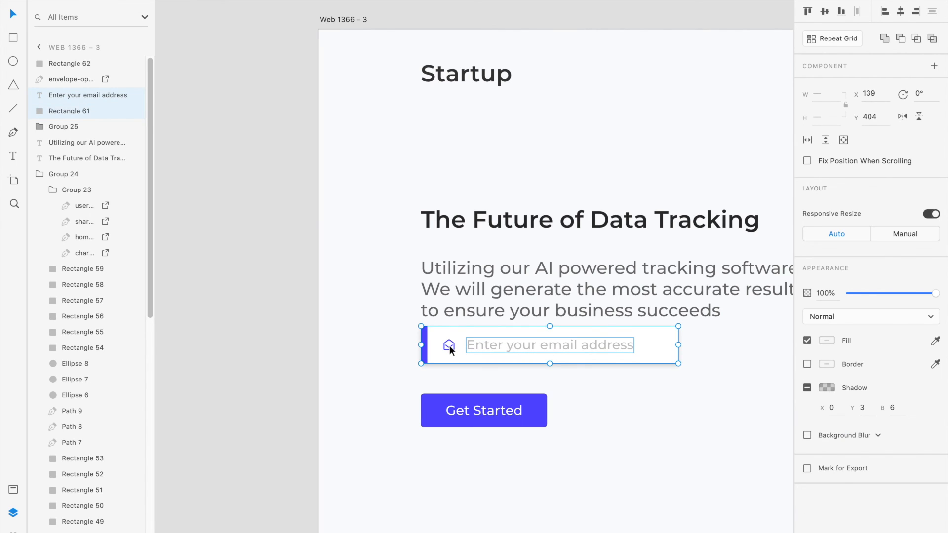
shift+click(427, 346)
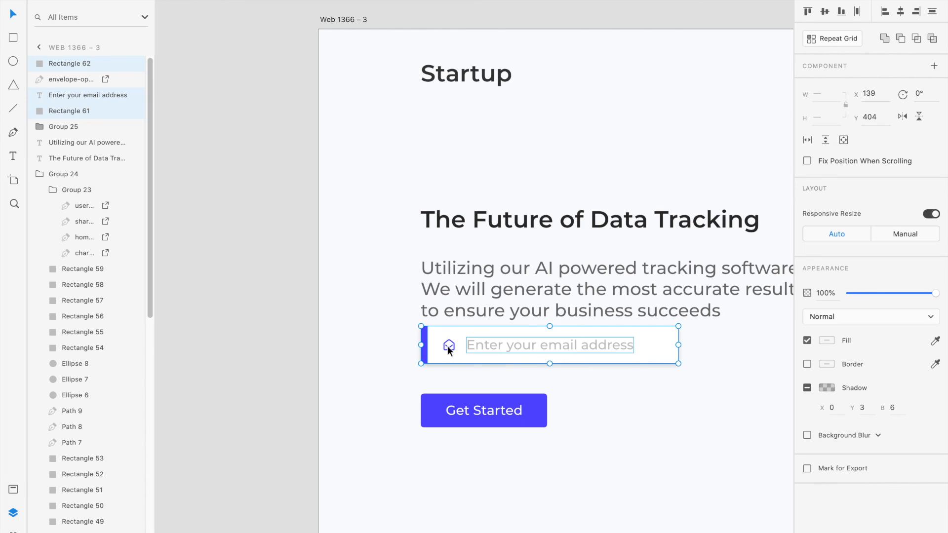
shift+click(447, 346)
shift+click(447, 346)
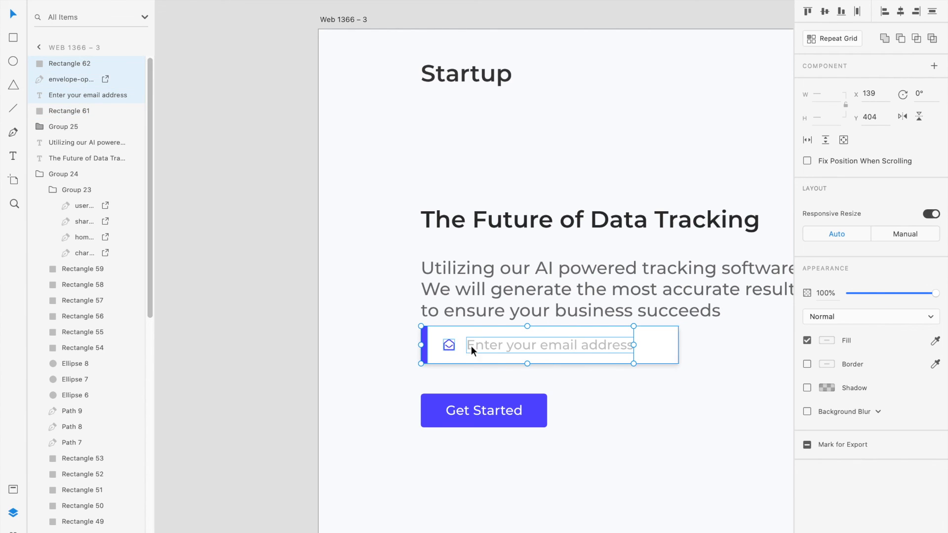
shift+click(650, 351)
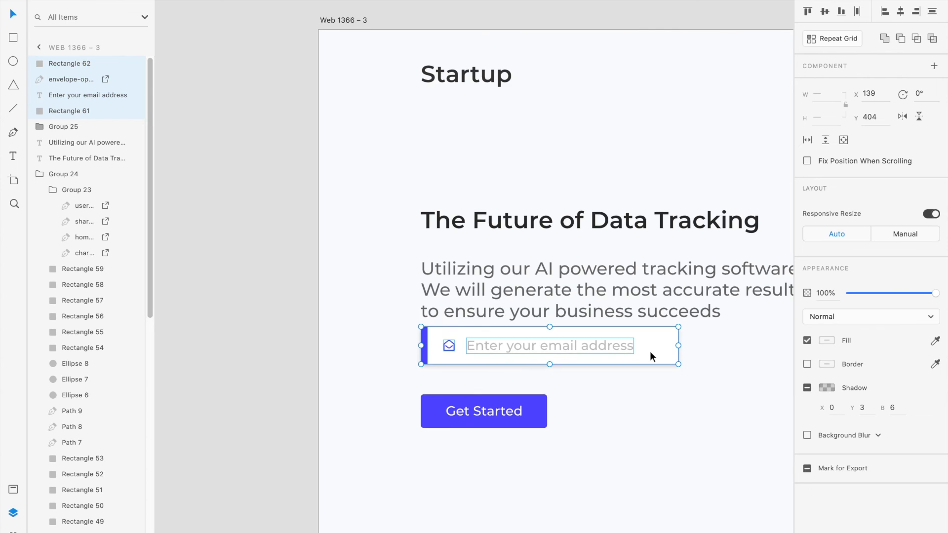
key(ctrl+g)
Step: Move the email field group down, away from the description and closer to the Get Started button
mouse_move(647, 346)
mouse_down()
mouse_move(633, 351)
mouse_move(648, 354)
mouse_up()
key(Down)
key(Down)
key(Down)
key(Down)
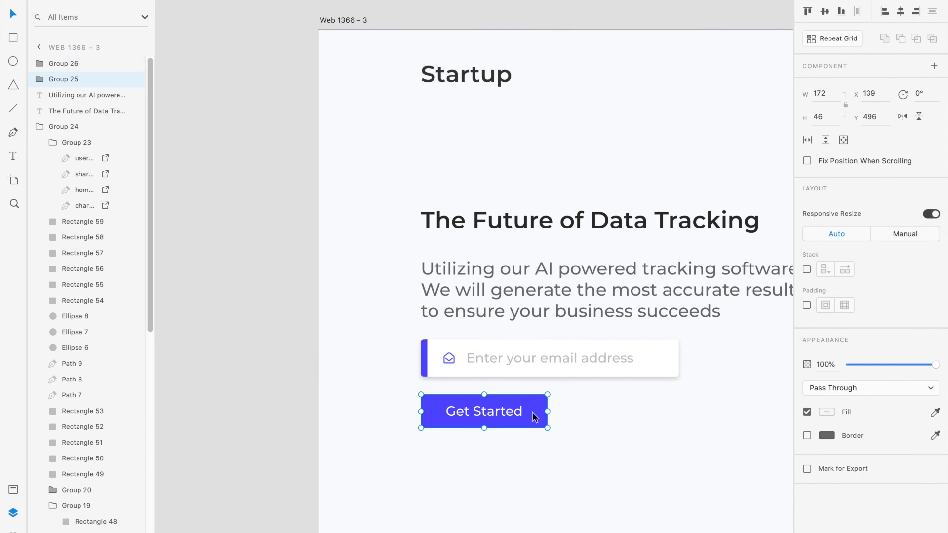
click(570, 430)
Step: Compare the rebuilt landing page with the original on the Web 1366 – 1 artboard
scroll(570, 425, down, 5)
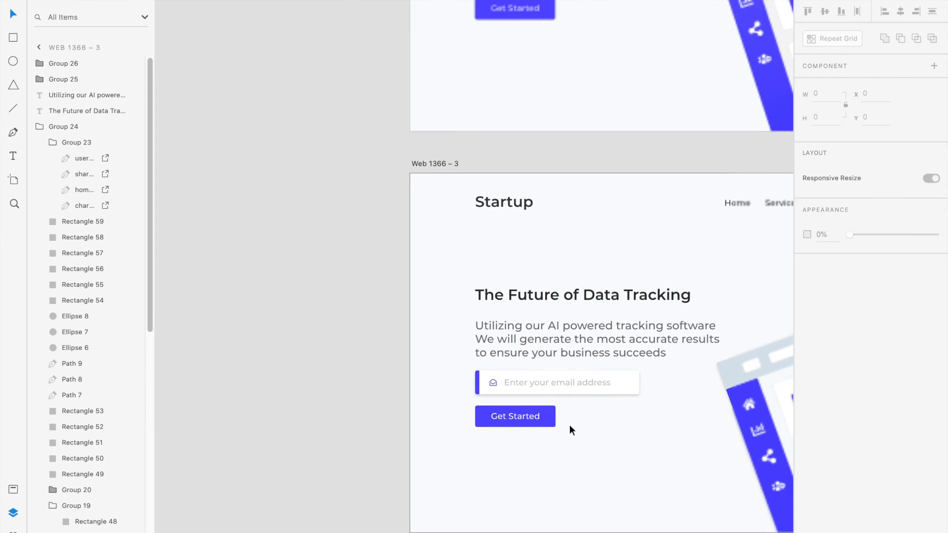
scroll(570, 424, right, 2)
scroll(570, 424, down, 2)
scroll(570, 425, right, 2)
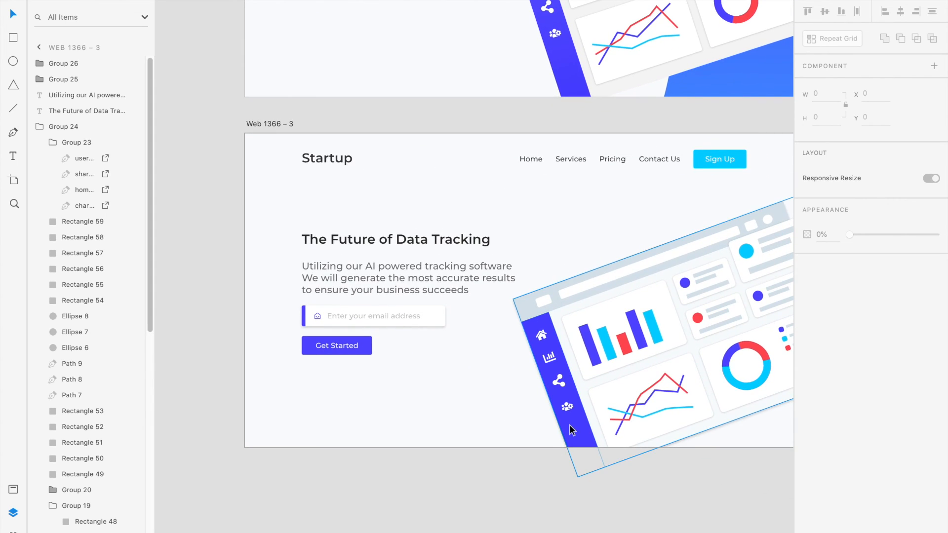
scroll(569, 425, down, 1)
scroll(570, 425, right, 2)
scroll(570, 424, up, 2)
scroll(569, 425, up, 3)
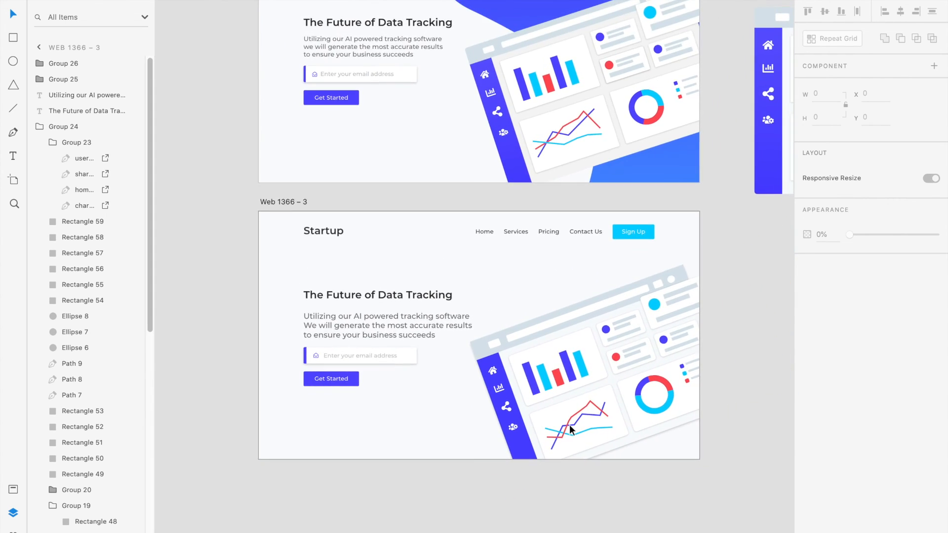
scroll(570, 425, down, 1)
scroll(570, 425, right, 1)
scroll(570, 425, down, 1)
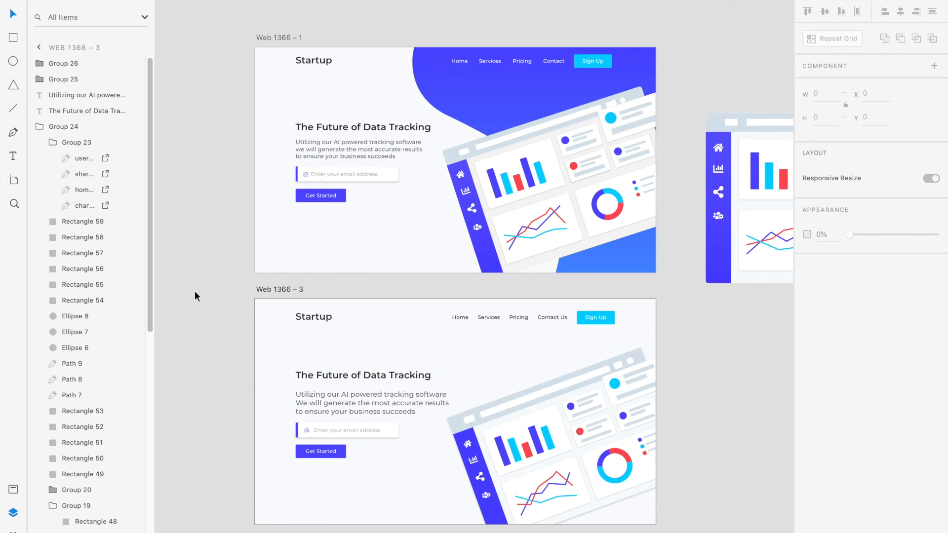
Step: Start a Pen tool path at X 601, Y 0 on Web 1366 – 3 and curve it down across the dashboard past the bottom edge
click(13, 132)
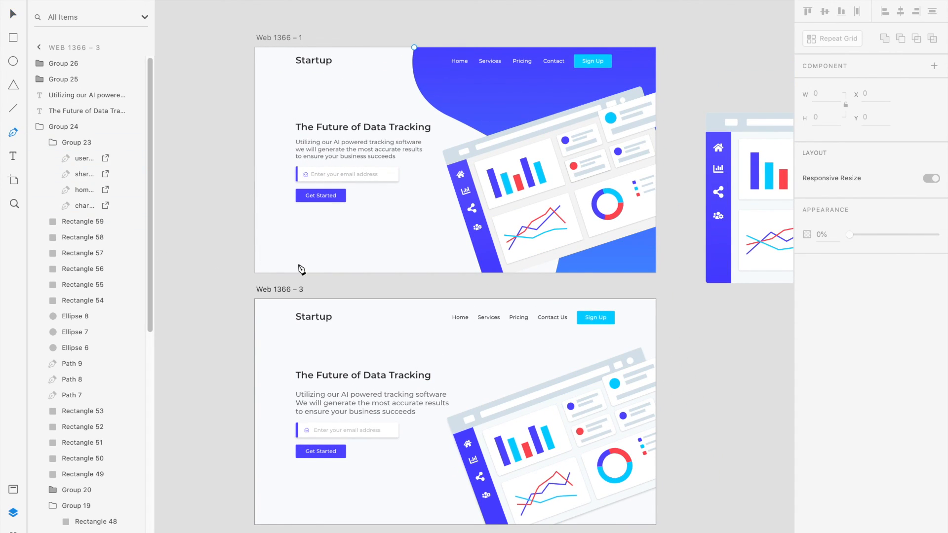
click(431, 299)
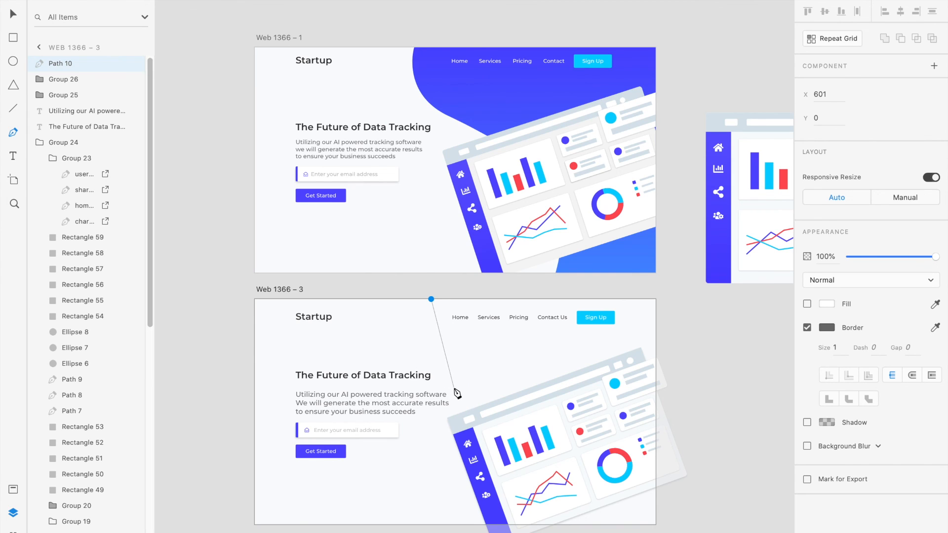
drag(449, 385, 490, 423)
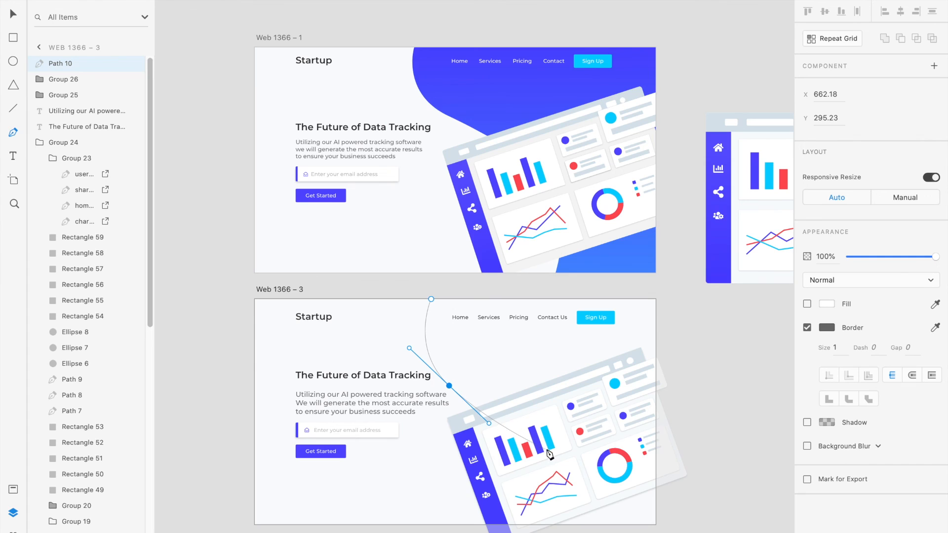
drag(554, 450, 568, 484)
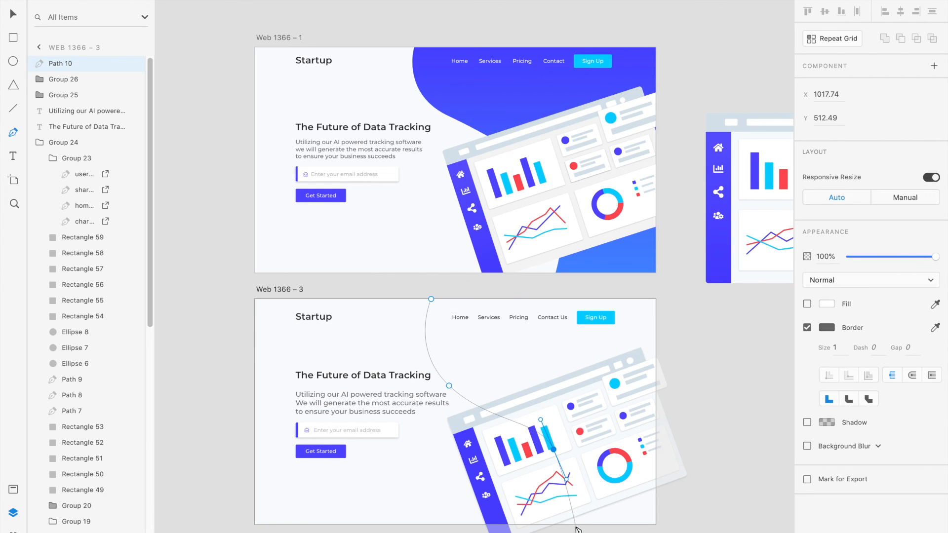
drag(577, 532, 556, 437)
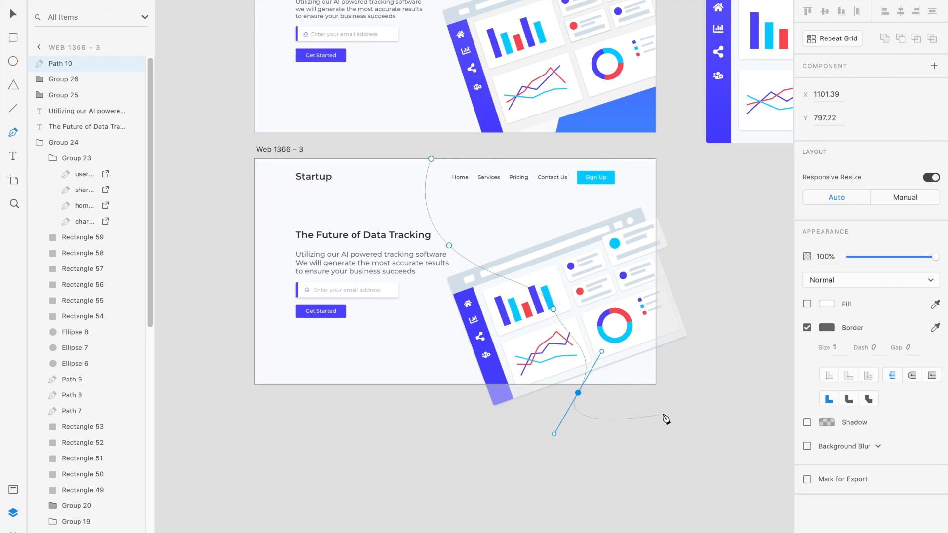
Step: Continue the path around the outside of the artboard's right and top edges and close it at its starting point
click(637, 436)
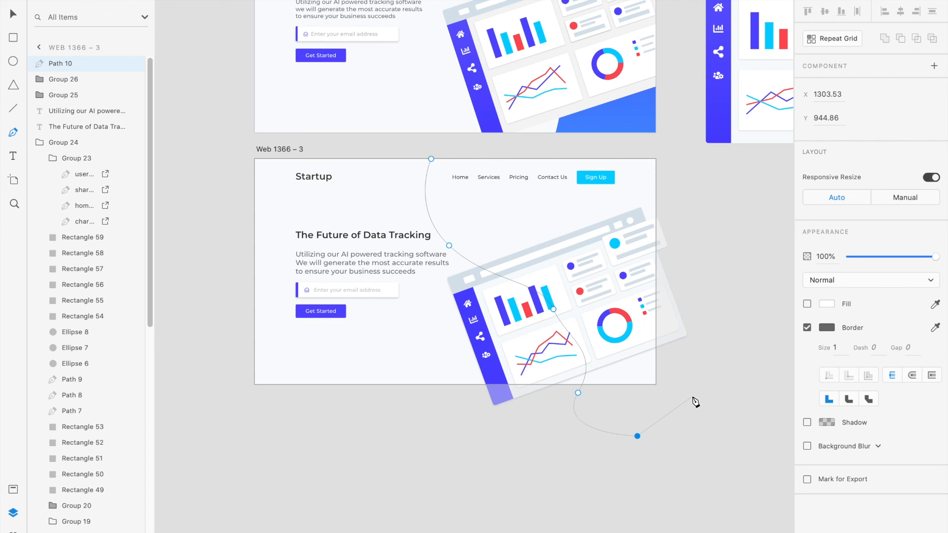
key(ctrl+z)
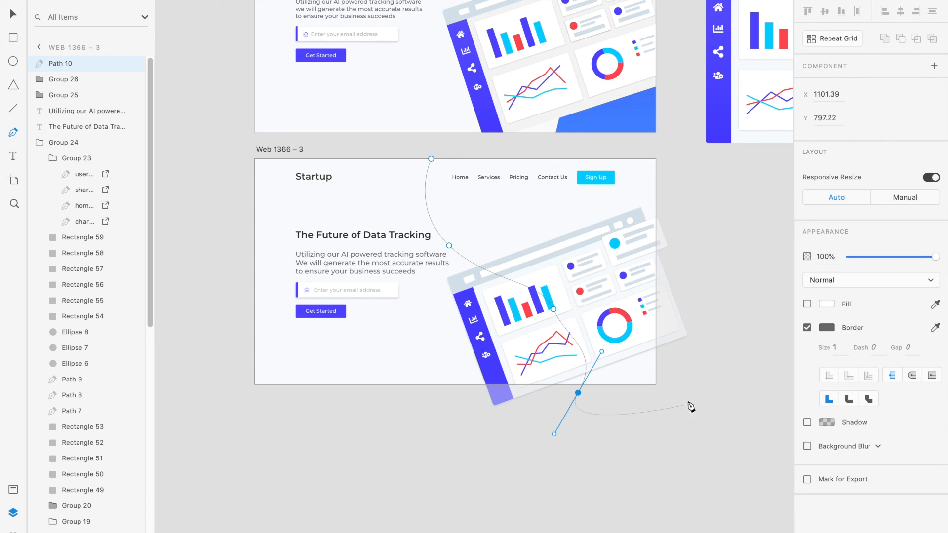
drag(690, 398, 712, 333)
drag(690, 144, 452, 148)
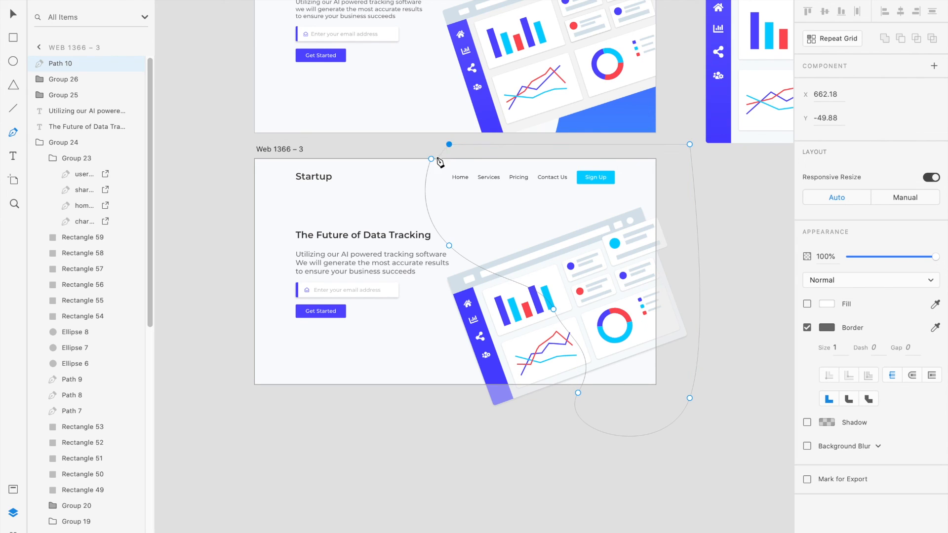
click(432, 159)
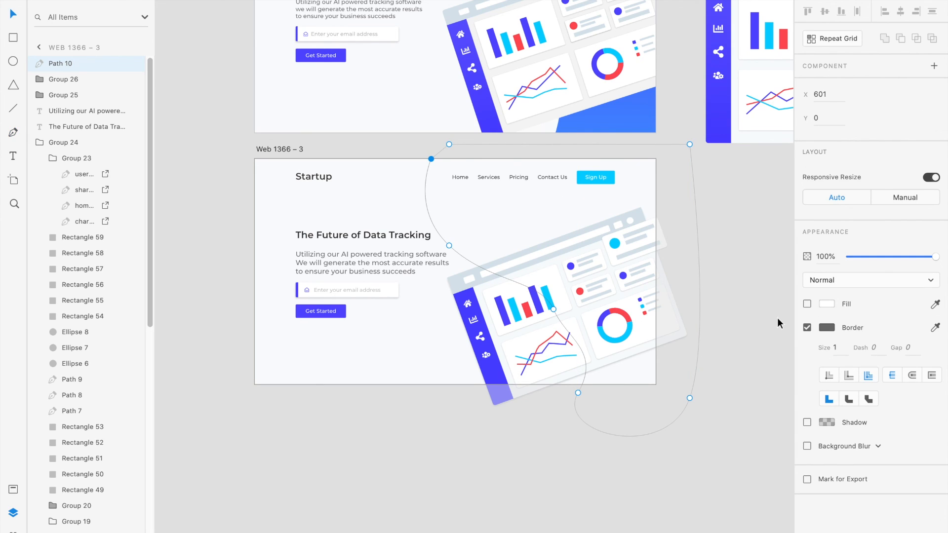
Step: Remove the curved background shape's border and give it a linear gradient fill
click(809, 305)
click(807, 328)
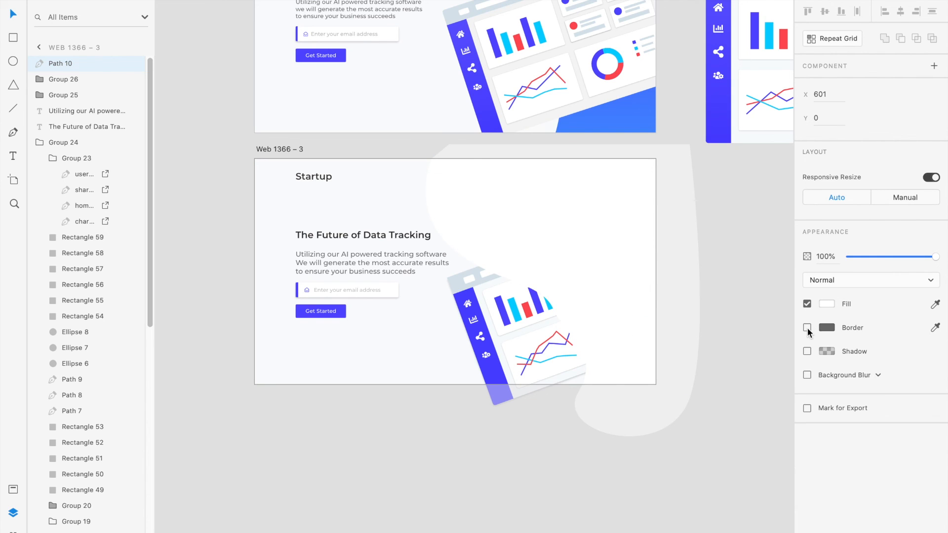
click(828, 306)
click(708, 226)
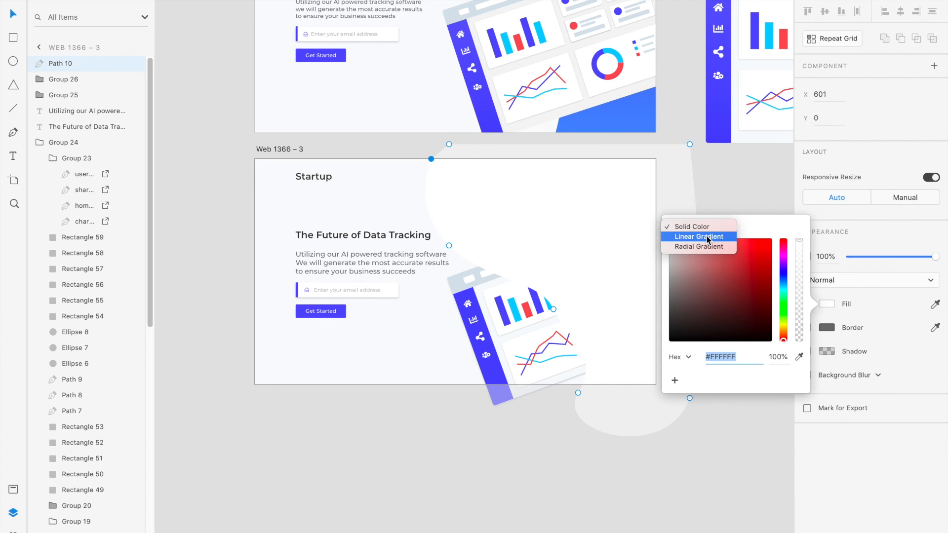
click(707, 237)
scroll(716, 206, up, 5)
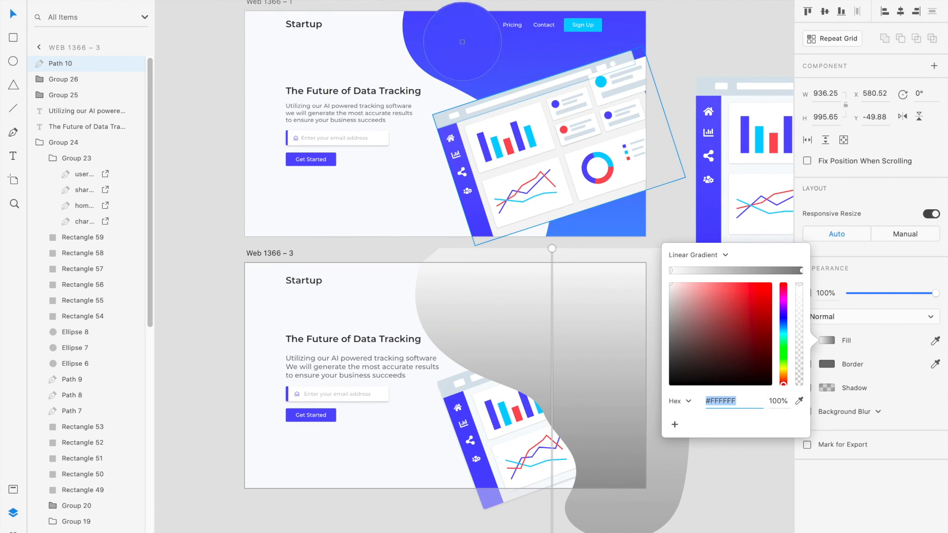
Step: Sample the gradient's start colour #4C53FA and end colour #5687FE from the blue background shape on Web 1366 – 1
click(425, 33)
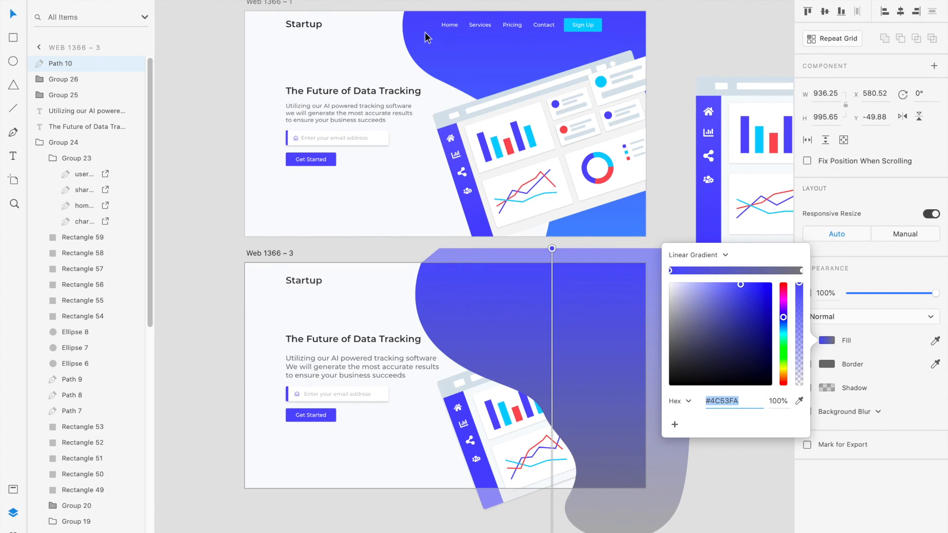
click(746, 402)
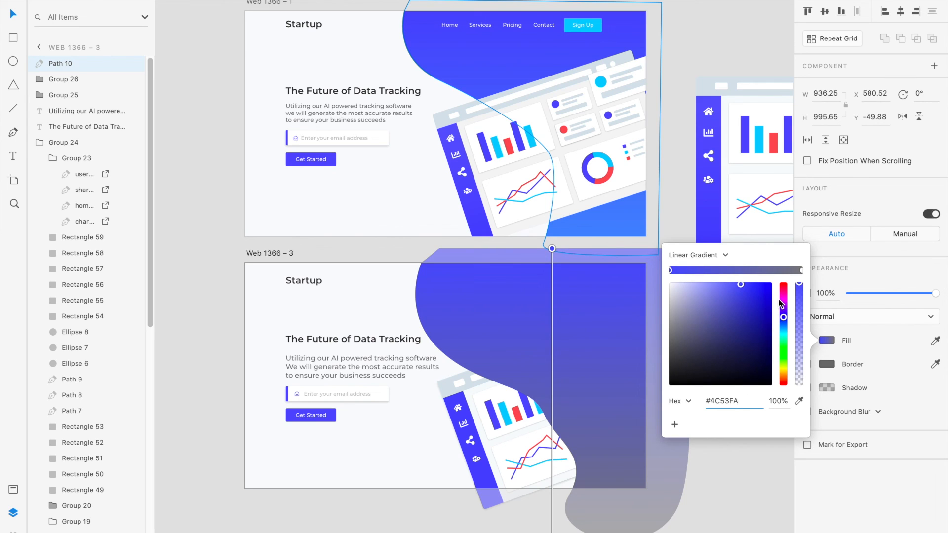
click(801, 270)
click(799, 401)
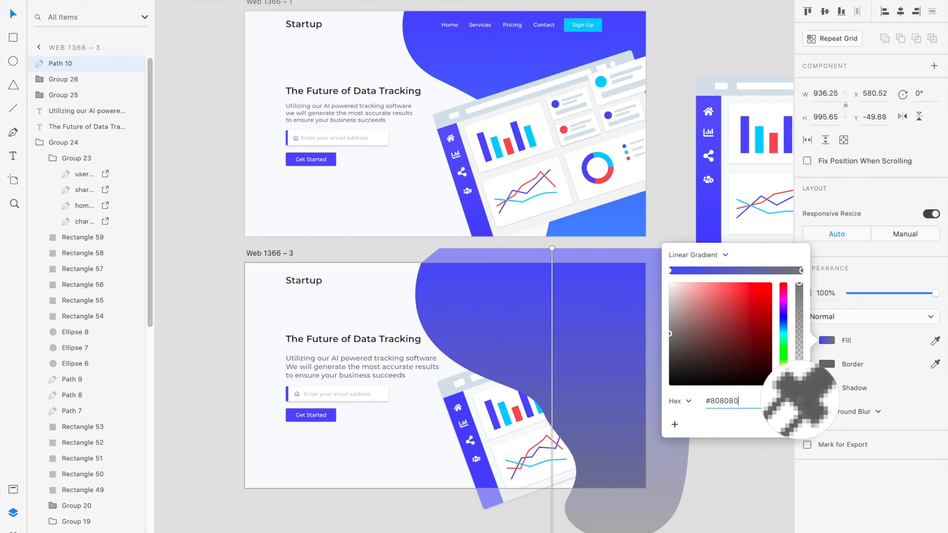
click(596, 218)
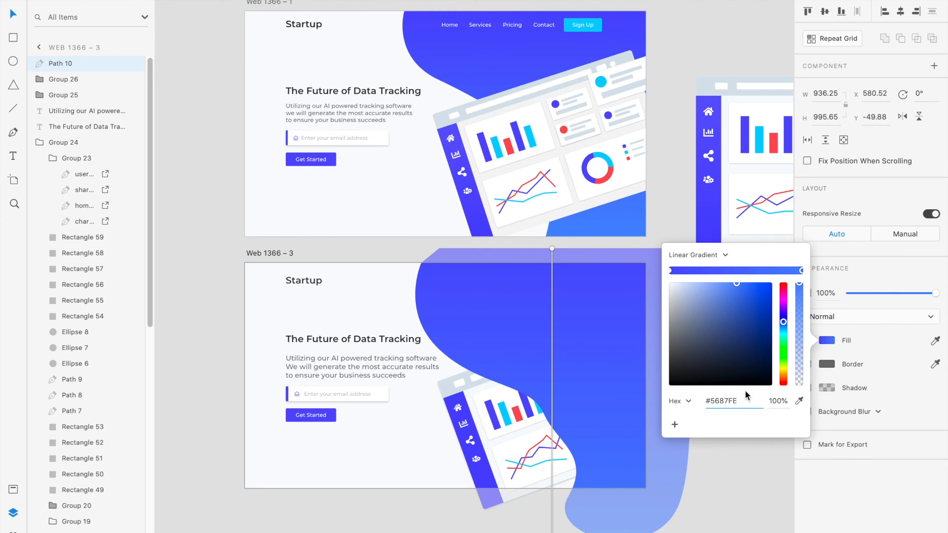
click(737, 472)
Step: Send the curved blue gradient shape behind all other elements on the Web 1366 – 3 artboard
click(573, 346)
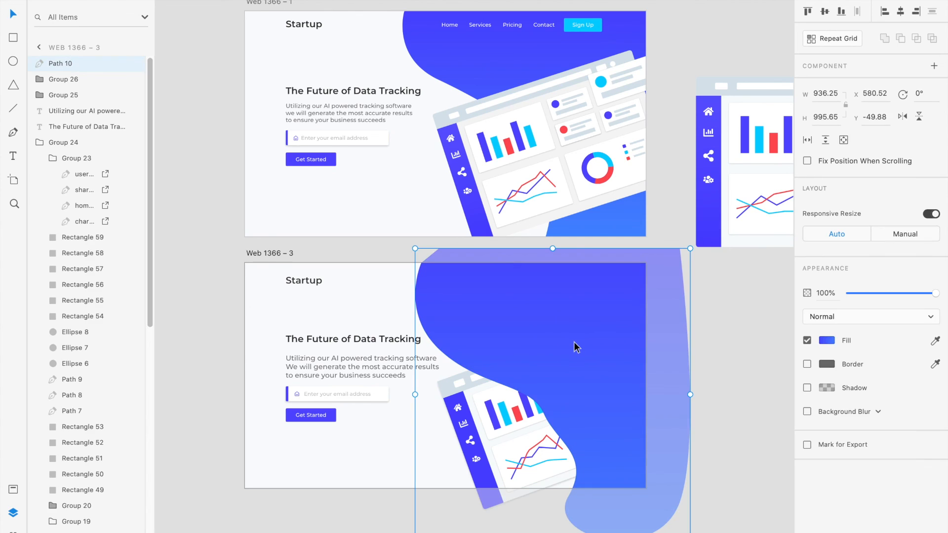
right_click(575, 347)
click(629, 521)
click(724, 295)
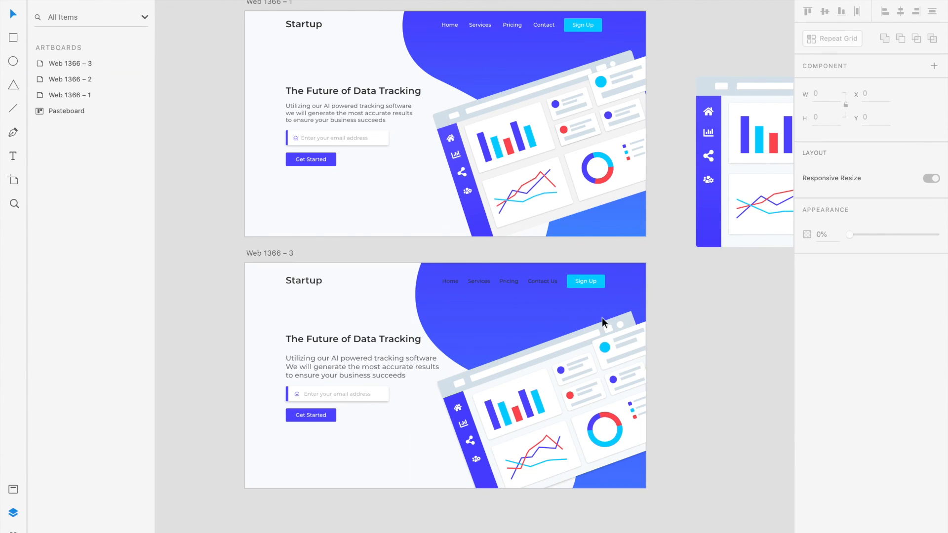
Step: Set the fill of the Home, Services, Pricing and Contact Us navigation links on Web 1366 – 3 to white (#FFFFFF)
click(454, 281)
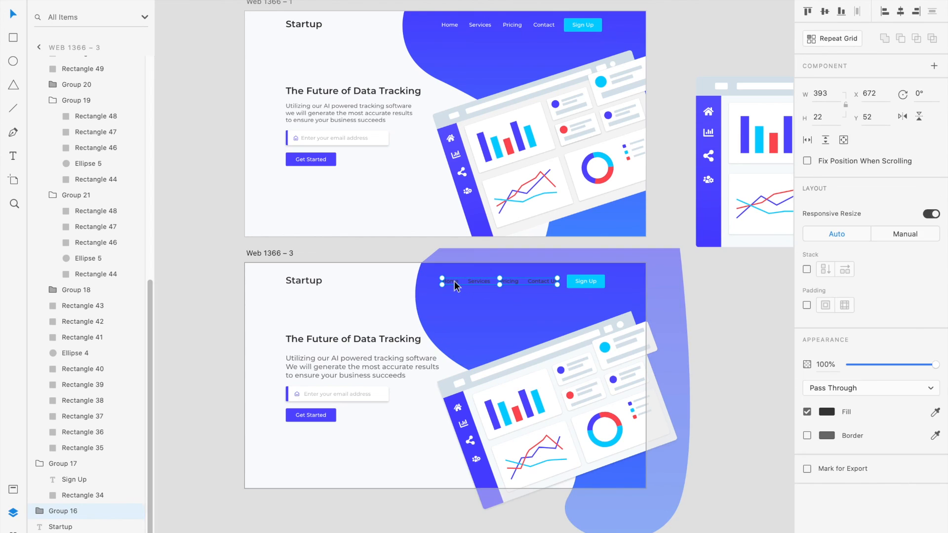
click(826, 412)
drag(704, 368, 634, 319)
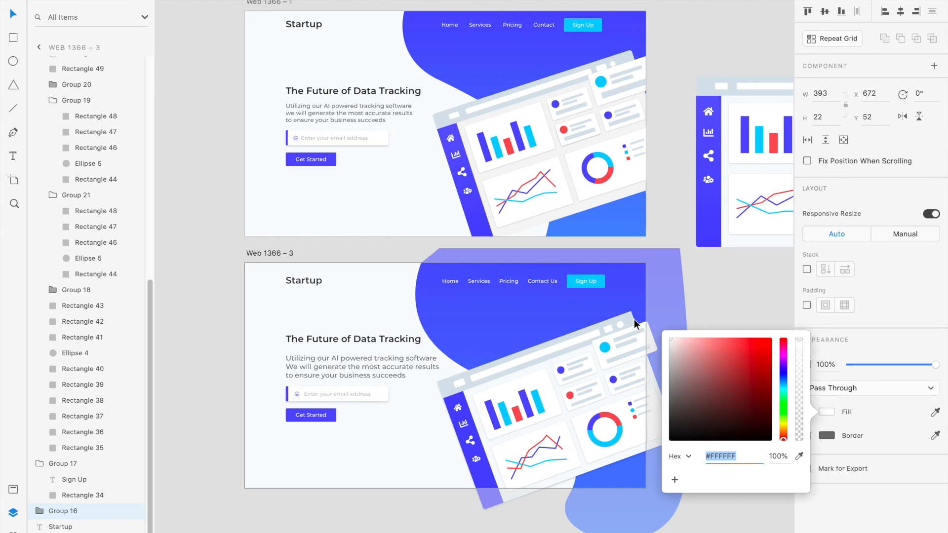
click(761, 300)
Step: Extend the Web 1366 – 3 artboard's lower edge to a height of 1060 and shrink it back to 769
scroll(750, 307, down, 3)
scroll(750, 307, left, 2)
scroll(440, 381, left, 2)
scroll(439, 380, up, 2)
scroll(439, 380, down, 2)
click(482, 405)
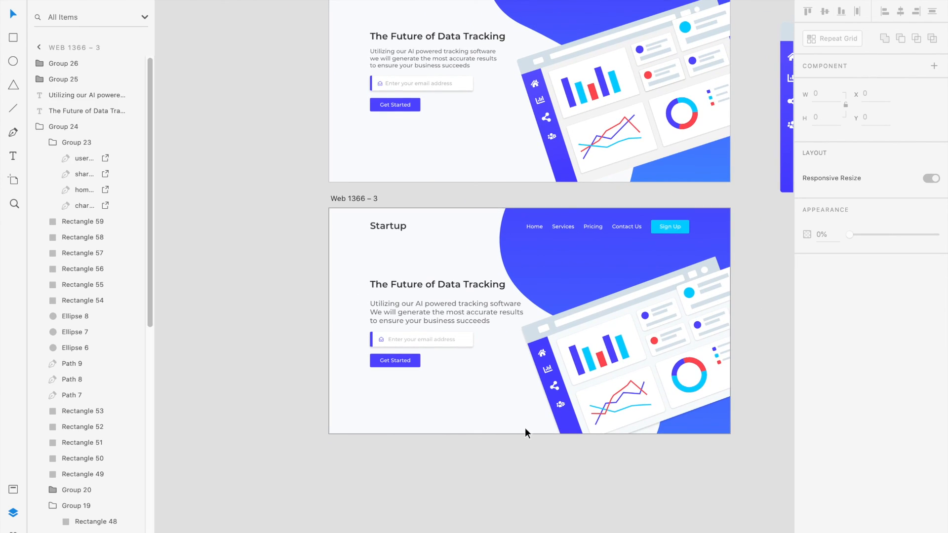
click(360, 197)
click(479, 349)
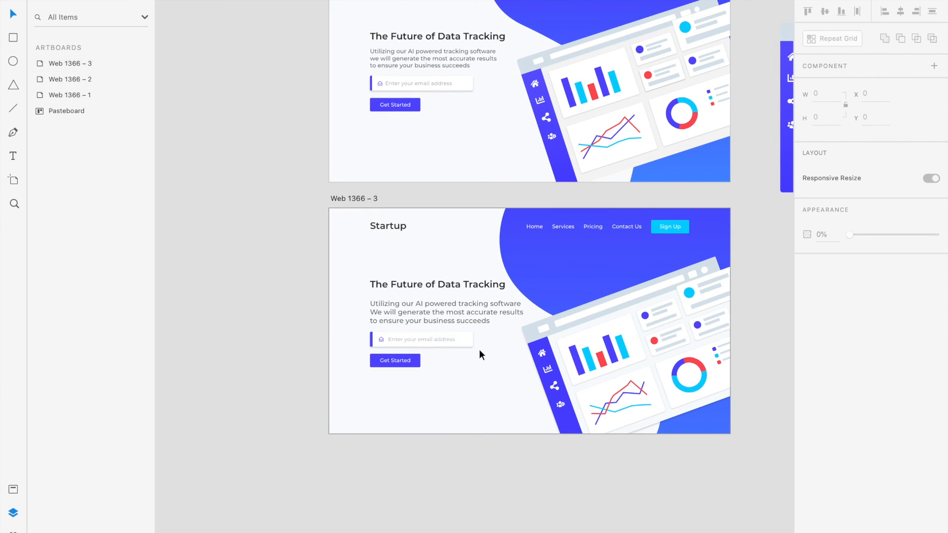
click(359, 197)
drag(530, 448, 529, 519)
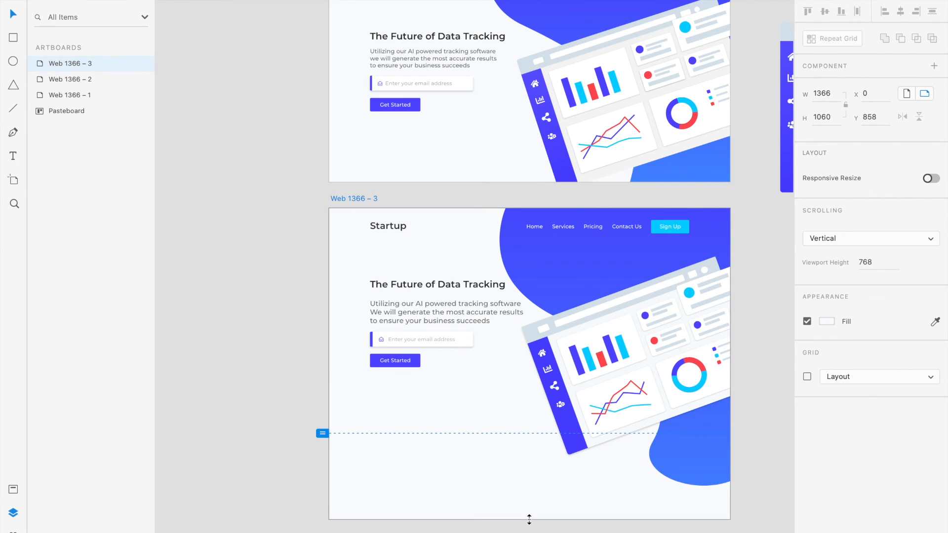
drag(530, 520, 537, 431)
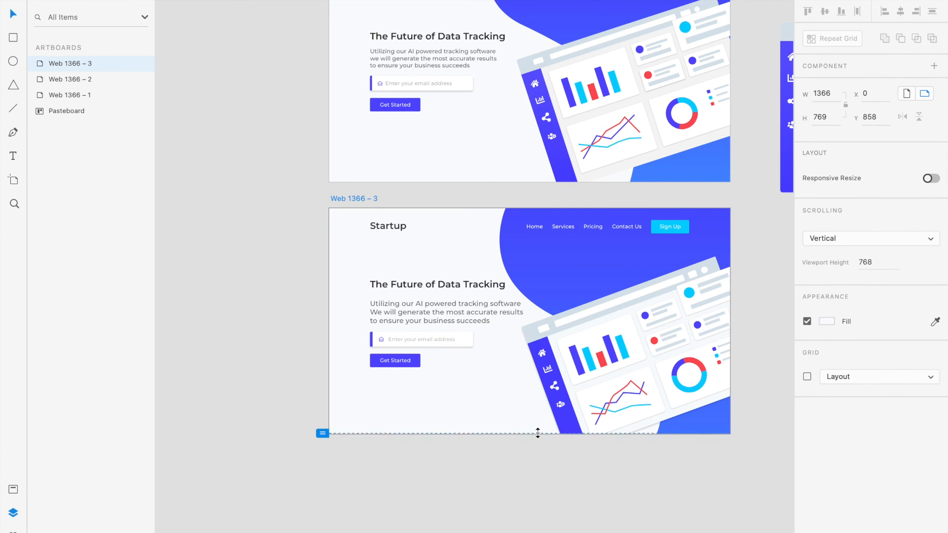
Step: Examine the complete landing page layout on the Web 1366 – 3 artboard up close
click(525, 474)
scroll(524, 474, up, 3)
scroll(524, 474, right, 2)
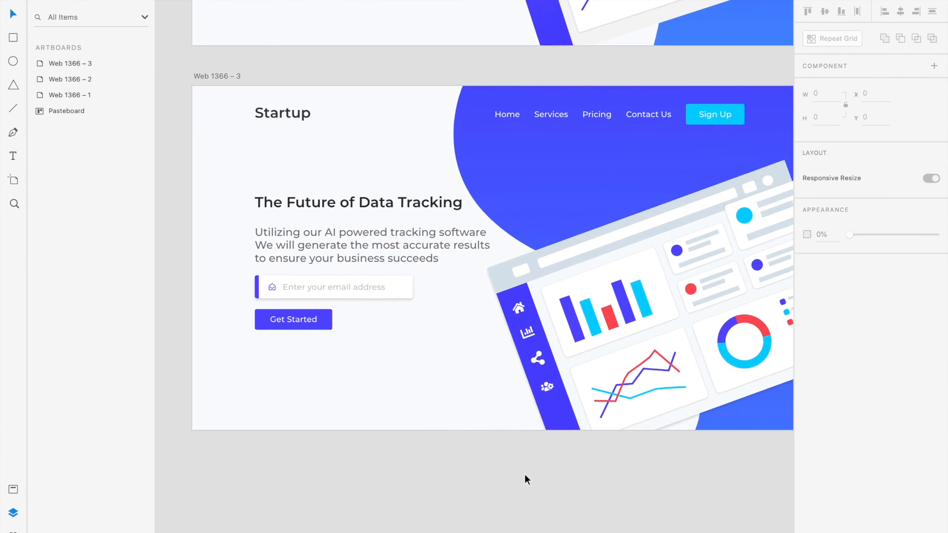
scroll(525, 474, down, 1)
scroll(524, 474, down, 1)
scroll(525, 475, down, 1)
scroll(525, 475, right, 1)
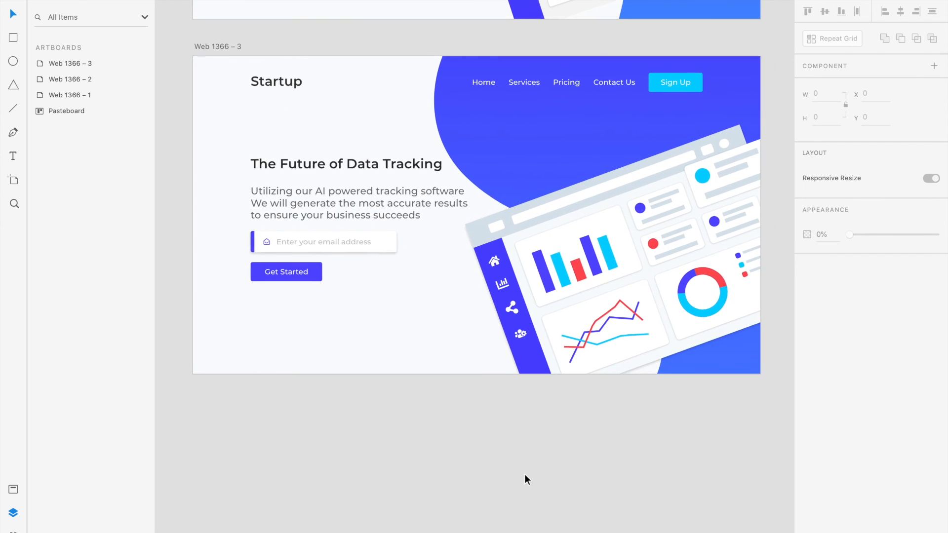